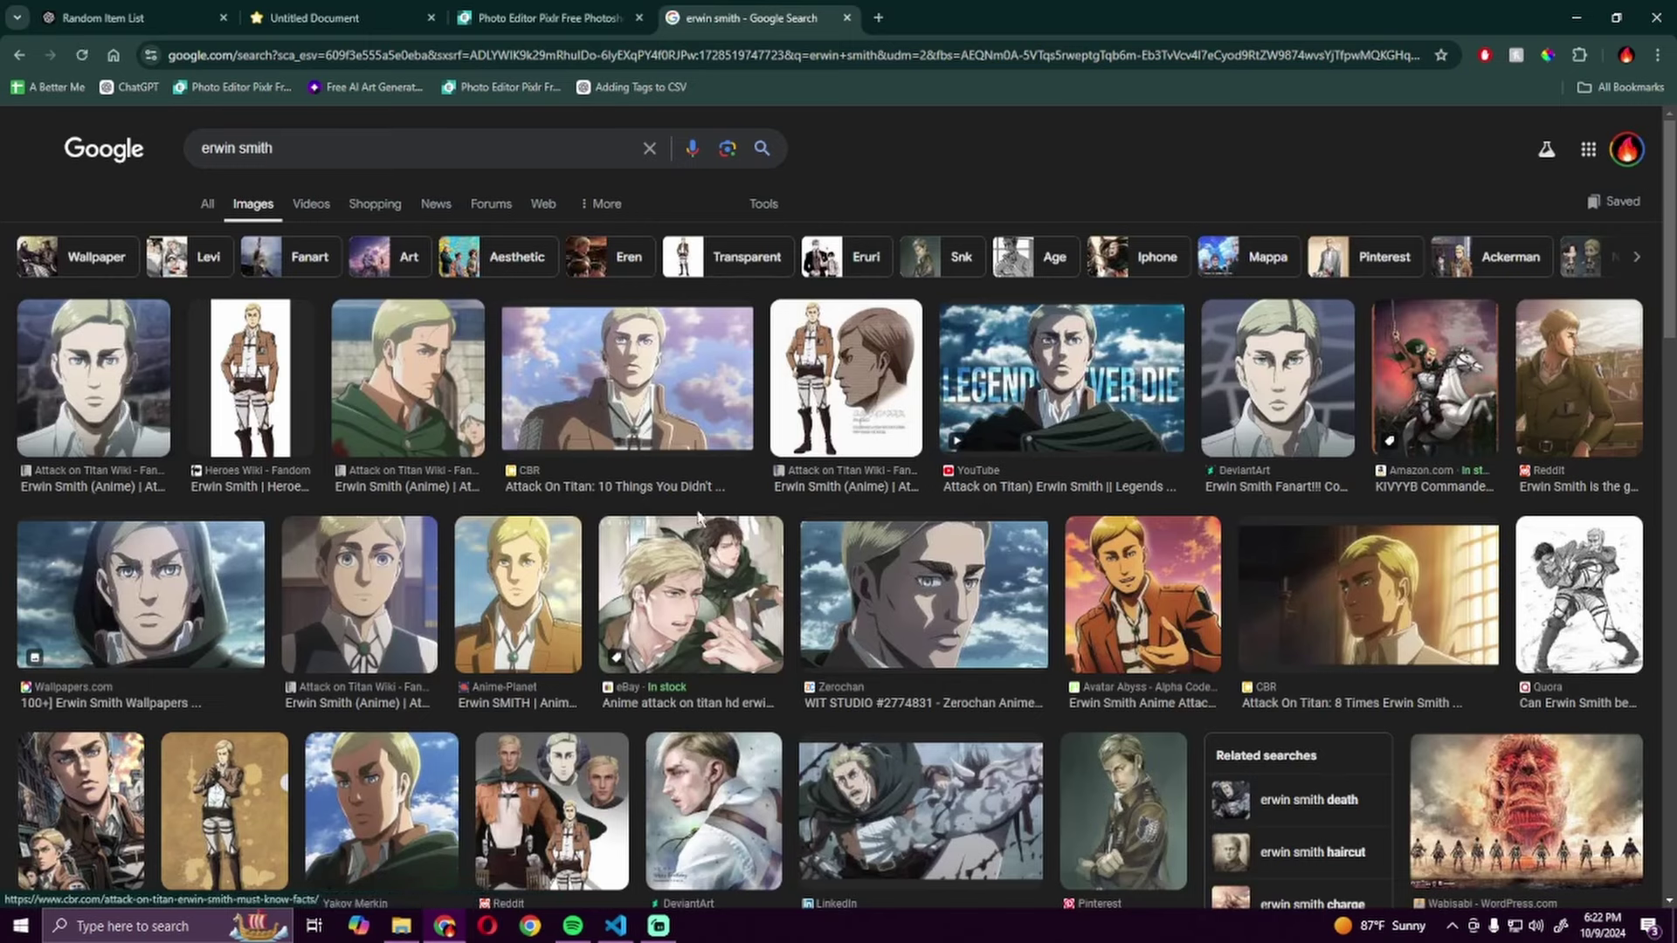
# Step: Search Google for 'bagel' and show the image results
pyautogui.click(315, 18)
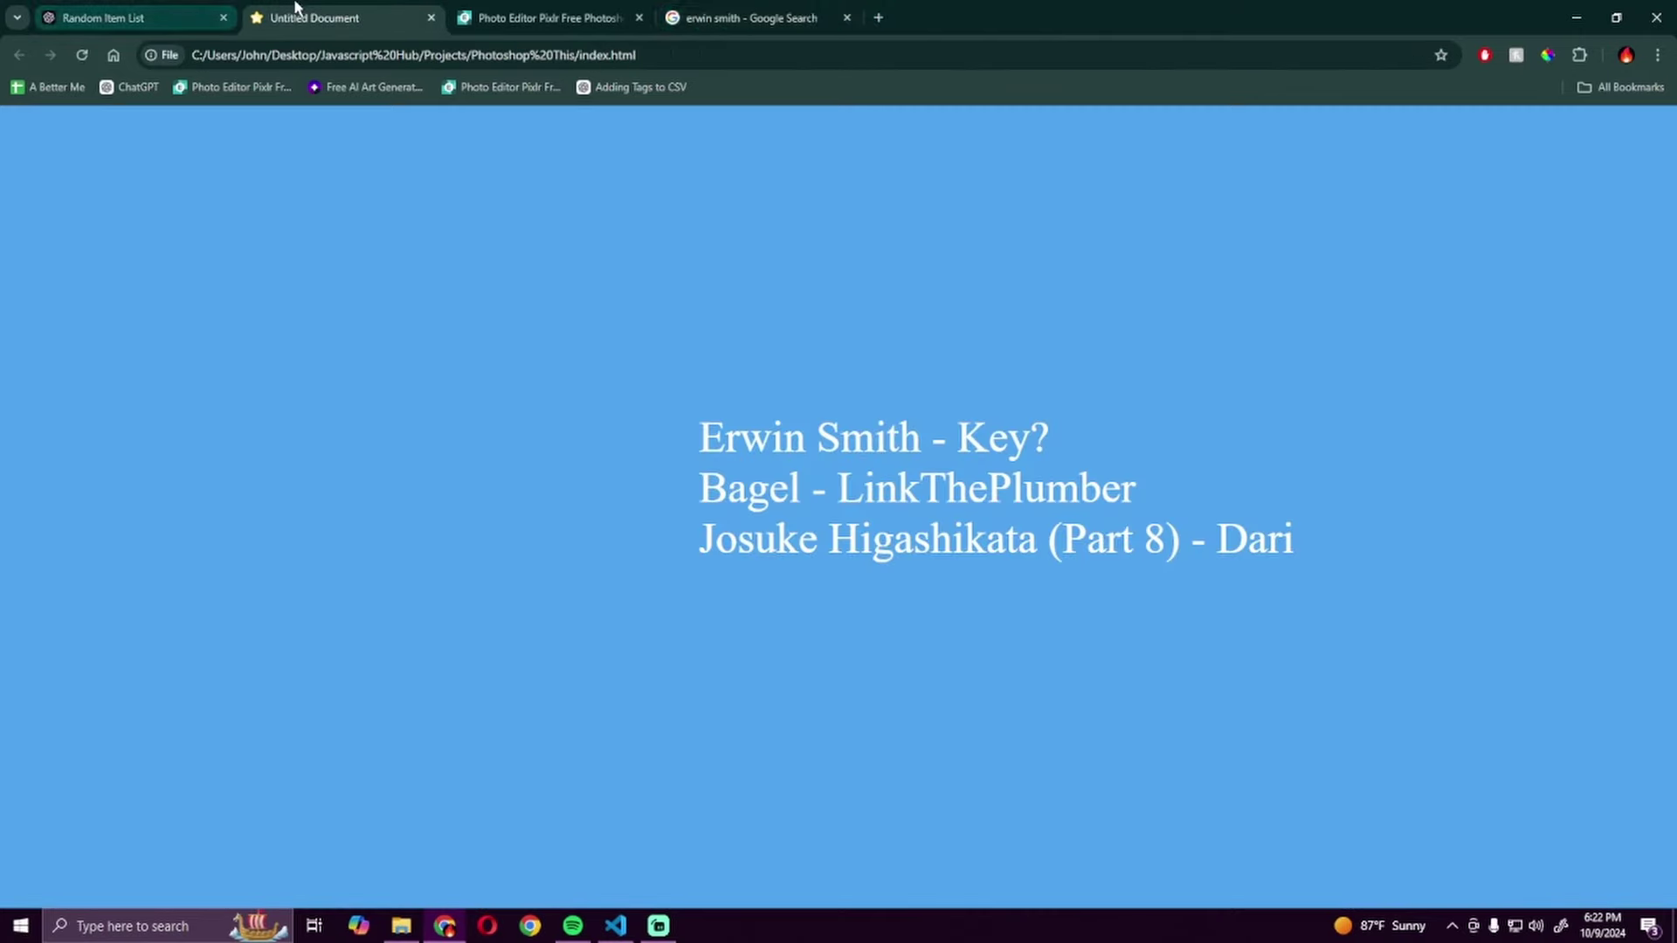
pyautogui.click(881, 16)
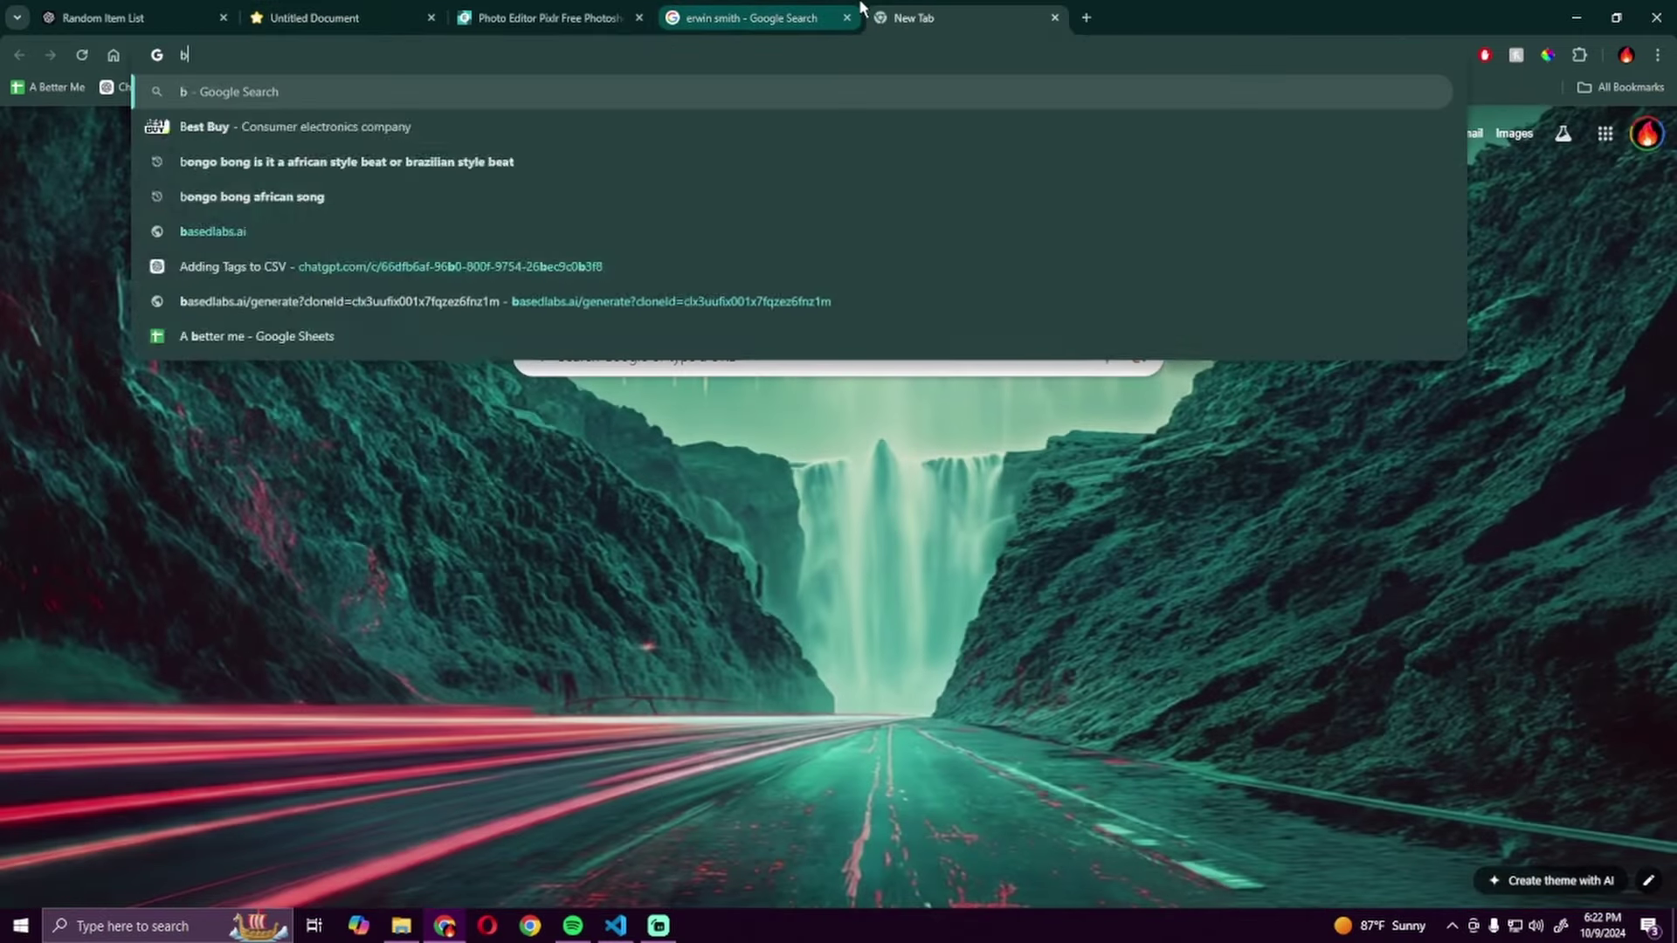
pyautogui.write('bagel')
pyautogui.press('Return')
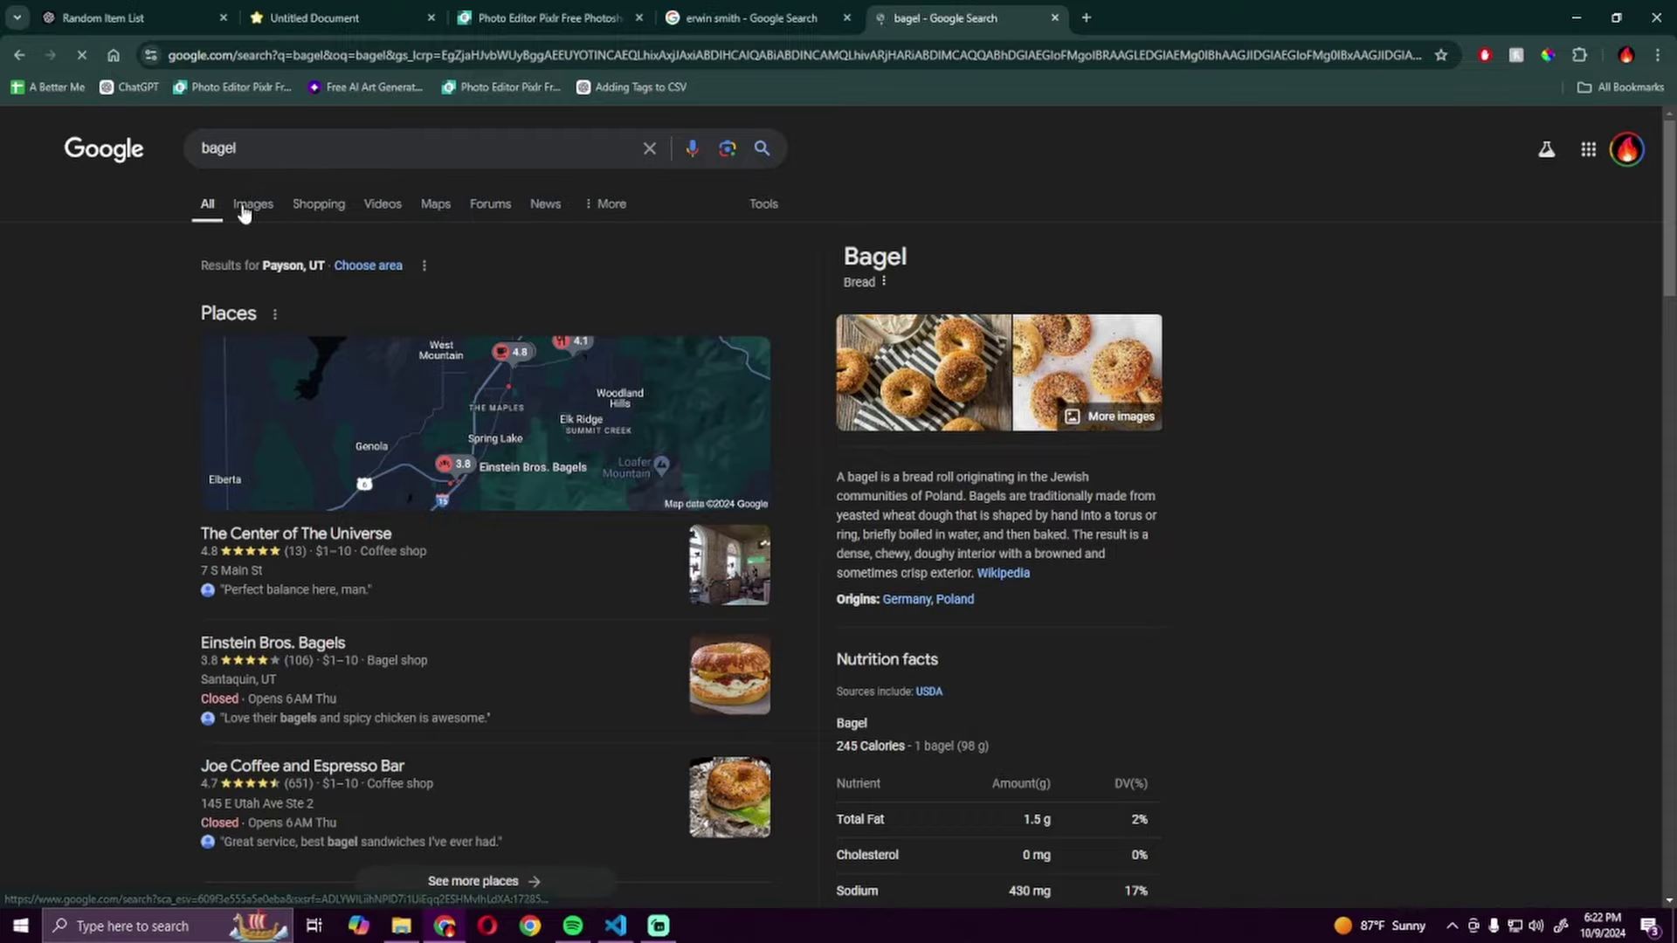
pyautogui.click(251, 203)
pyautogui.scroll(-3, 847, 443)
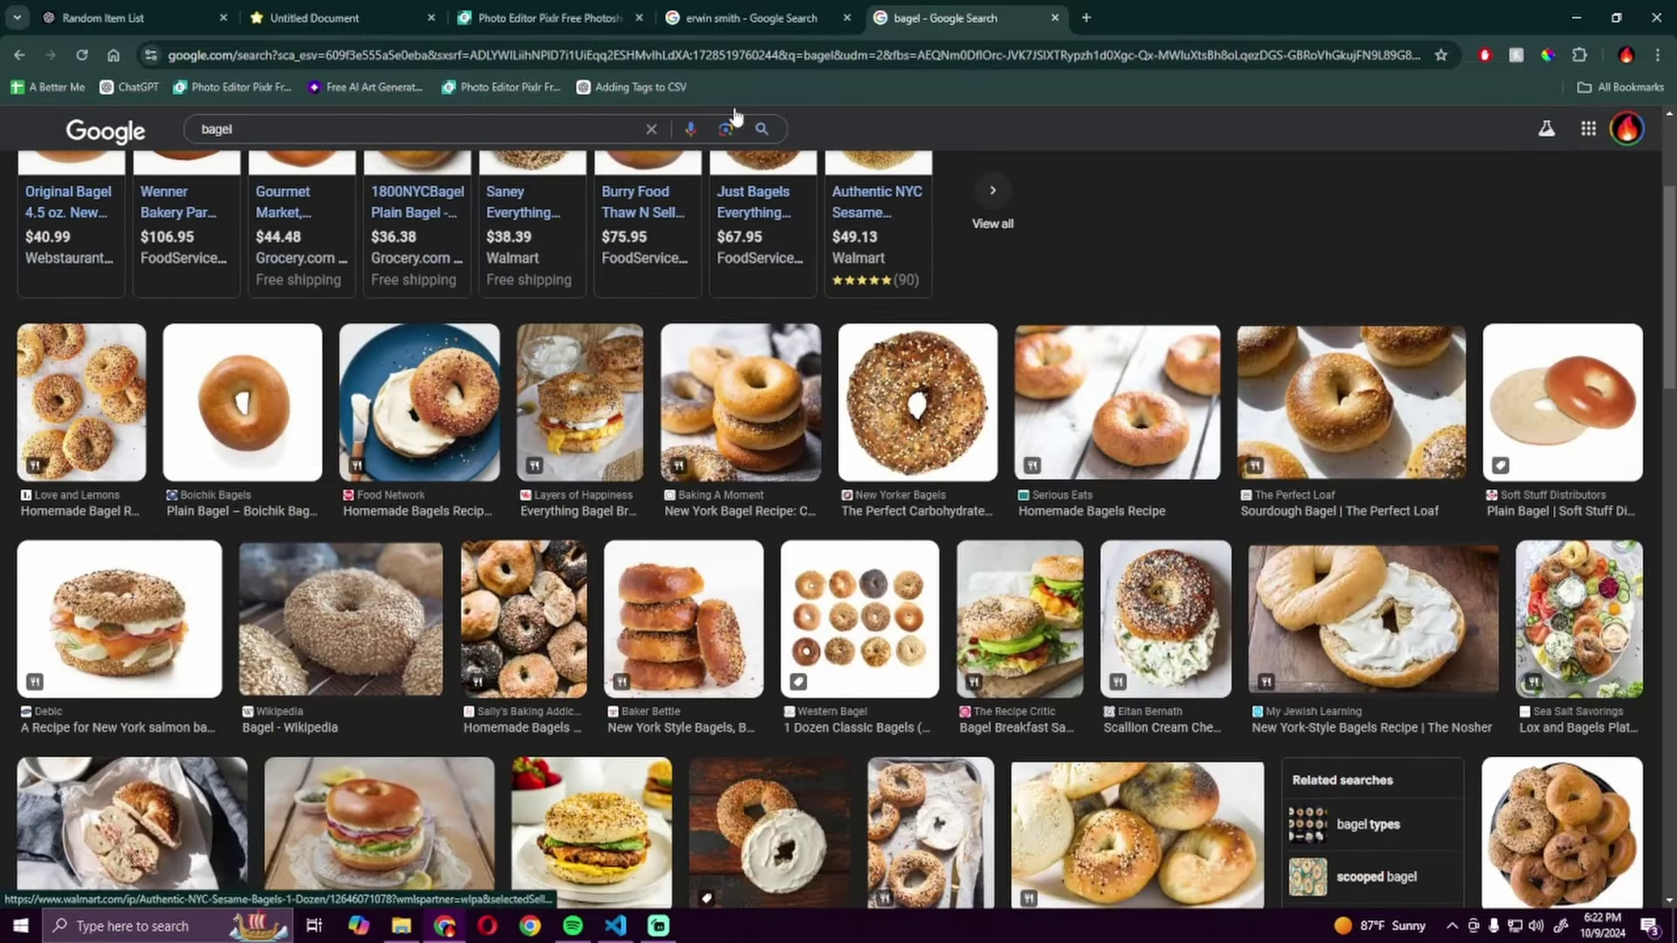
# Step: Copy 'Josuke Higashikata (Part 8)' from the character list and search for it
pyautogui.click(548, 17)
pyautogui.click(314, 18)
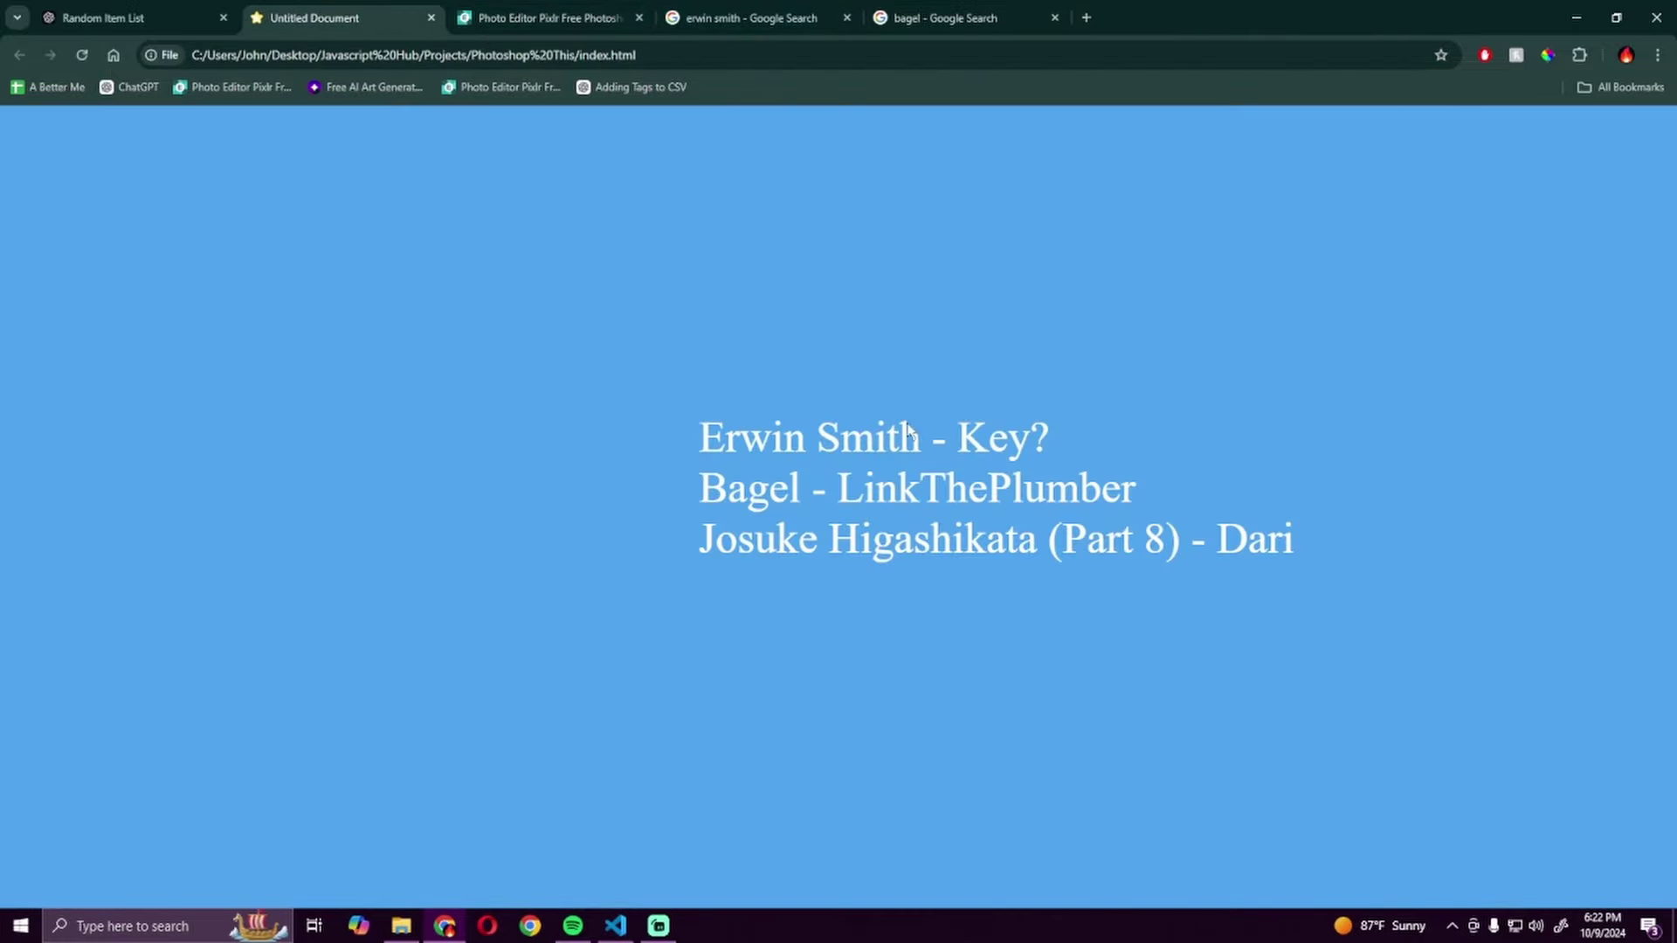
pyautogui.moveTo(698, 553); pyautogui.dragTo(1195, 548)
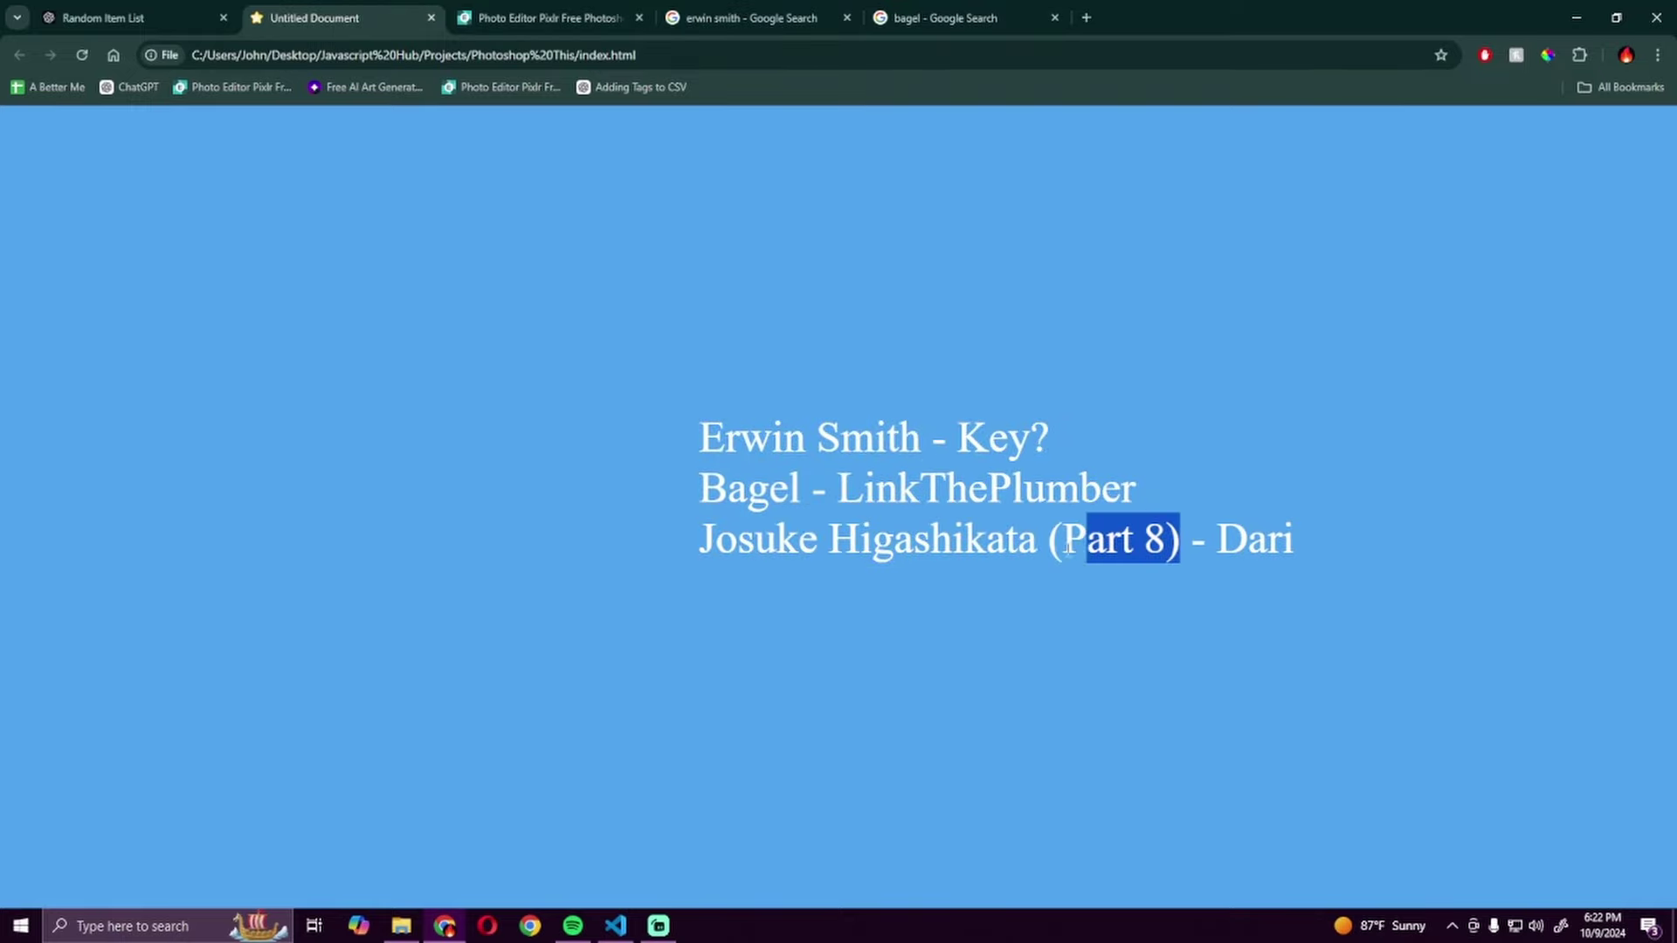
pyautogui.moveTo(1068, 542); pyautogui.dragTo(709, 543)
pyautogui.hotkey('ctrl', 'c')
pyautogui.click(1086, 18)
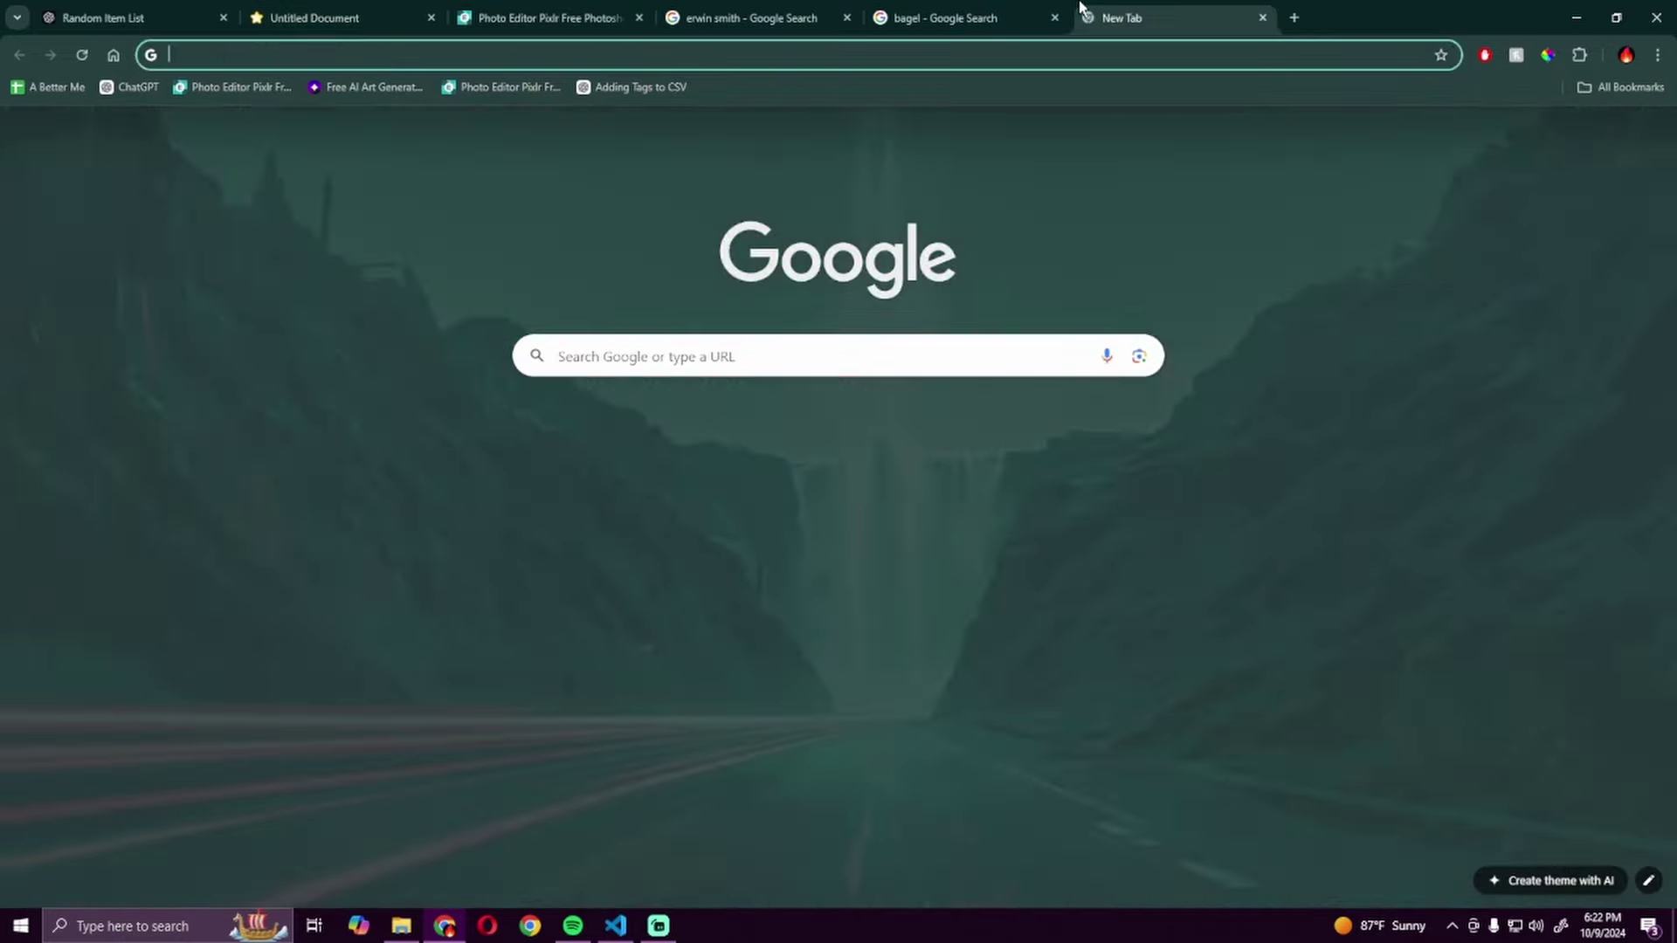
pyautogui.hotkey('ctrl', 'v')
pyautogui.press('Return')
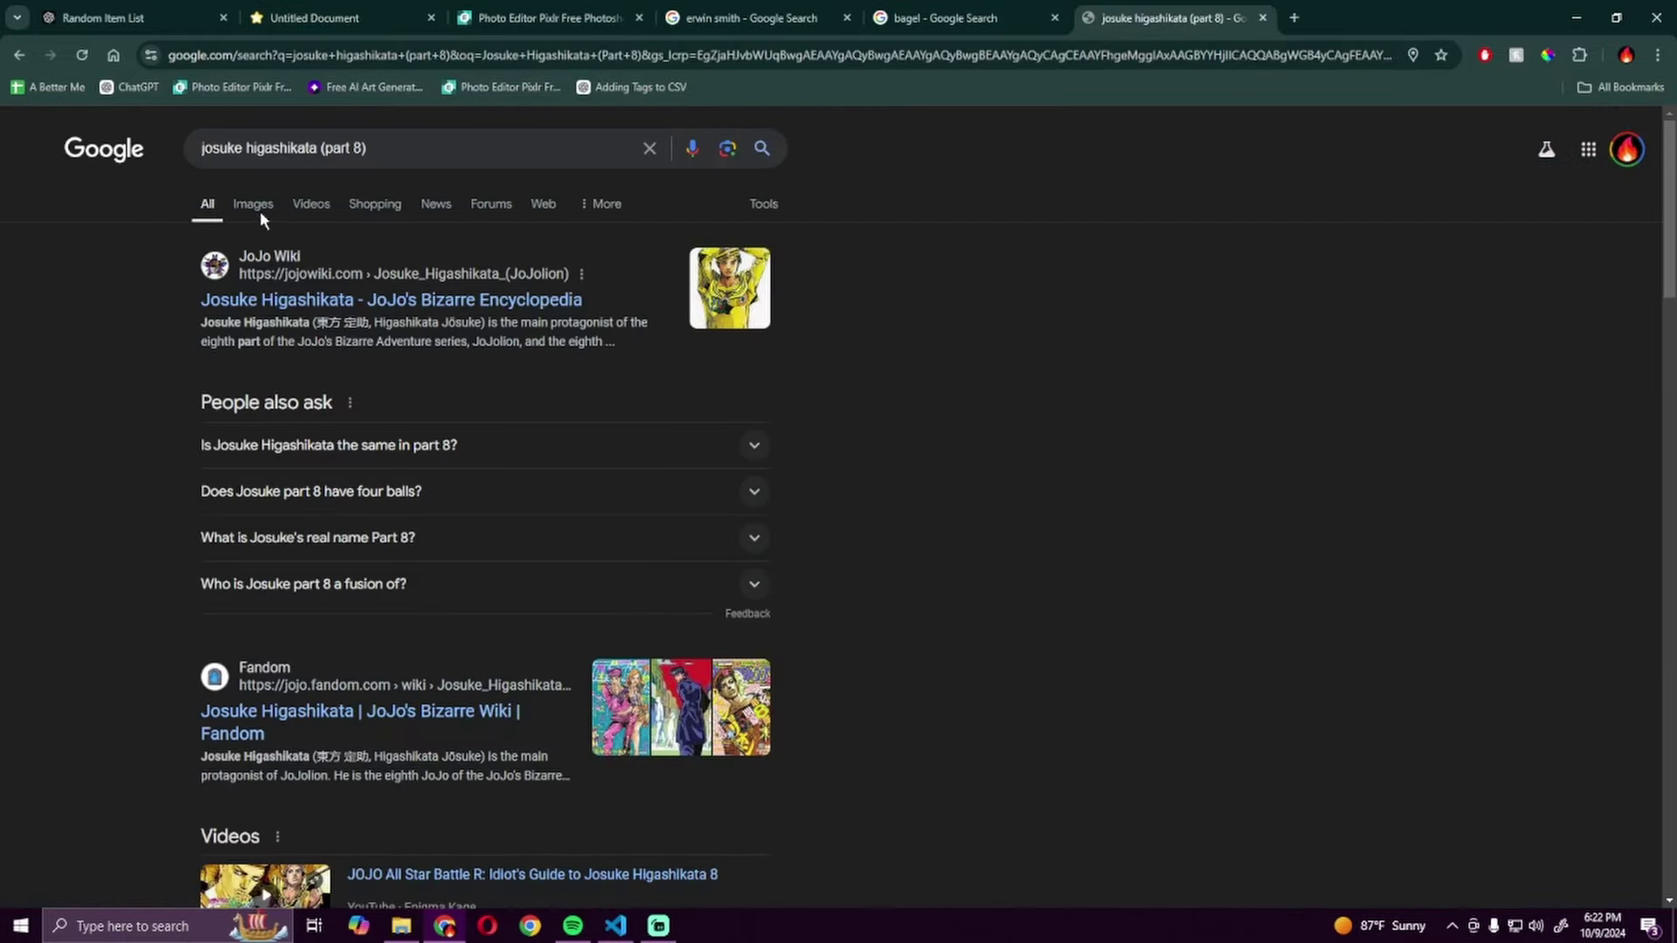
# Step: Show Josuke's image results, then return to the bagel image results
pyautogui.click(253, 203)
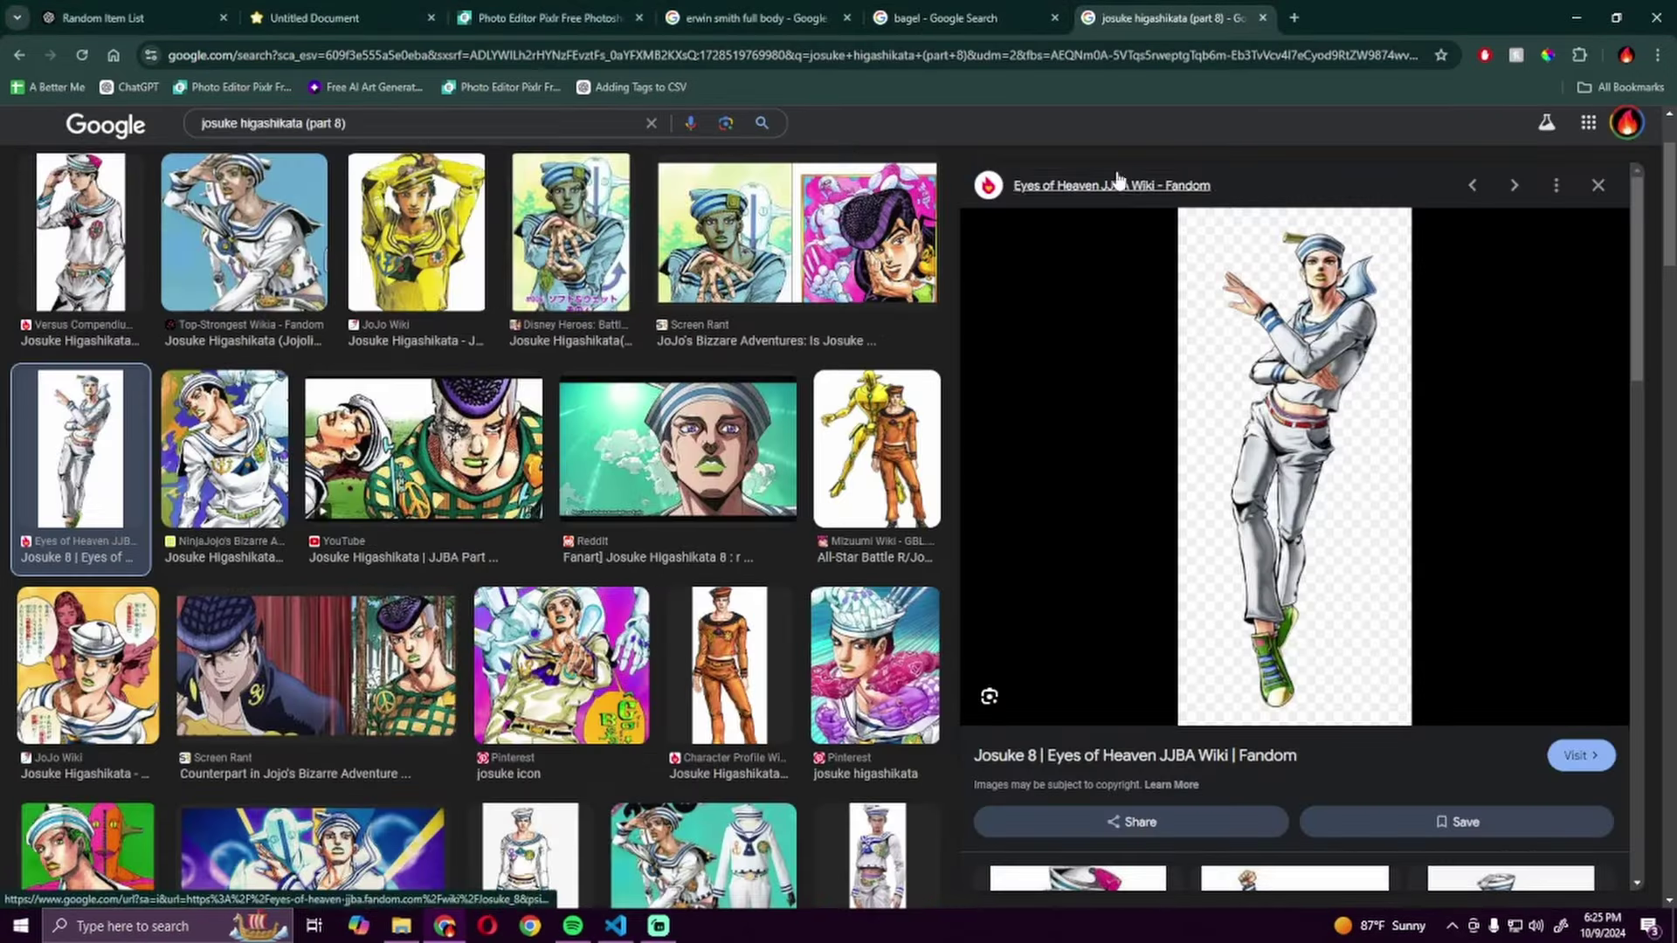
pyautogui.click(753, 17)
pyautogui.click(946, 18)
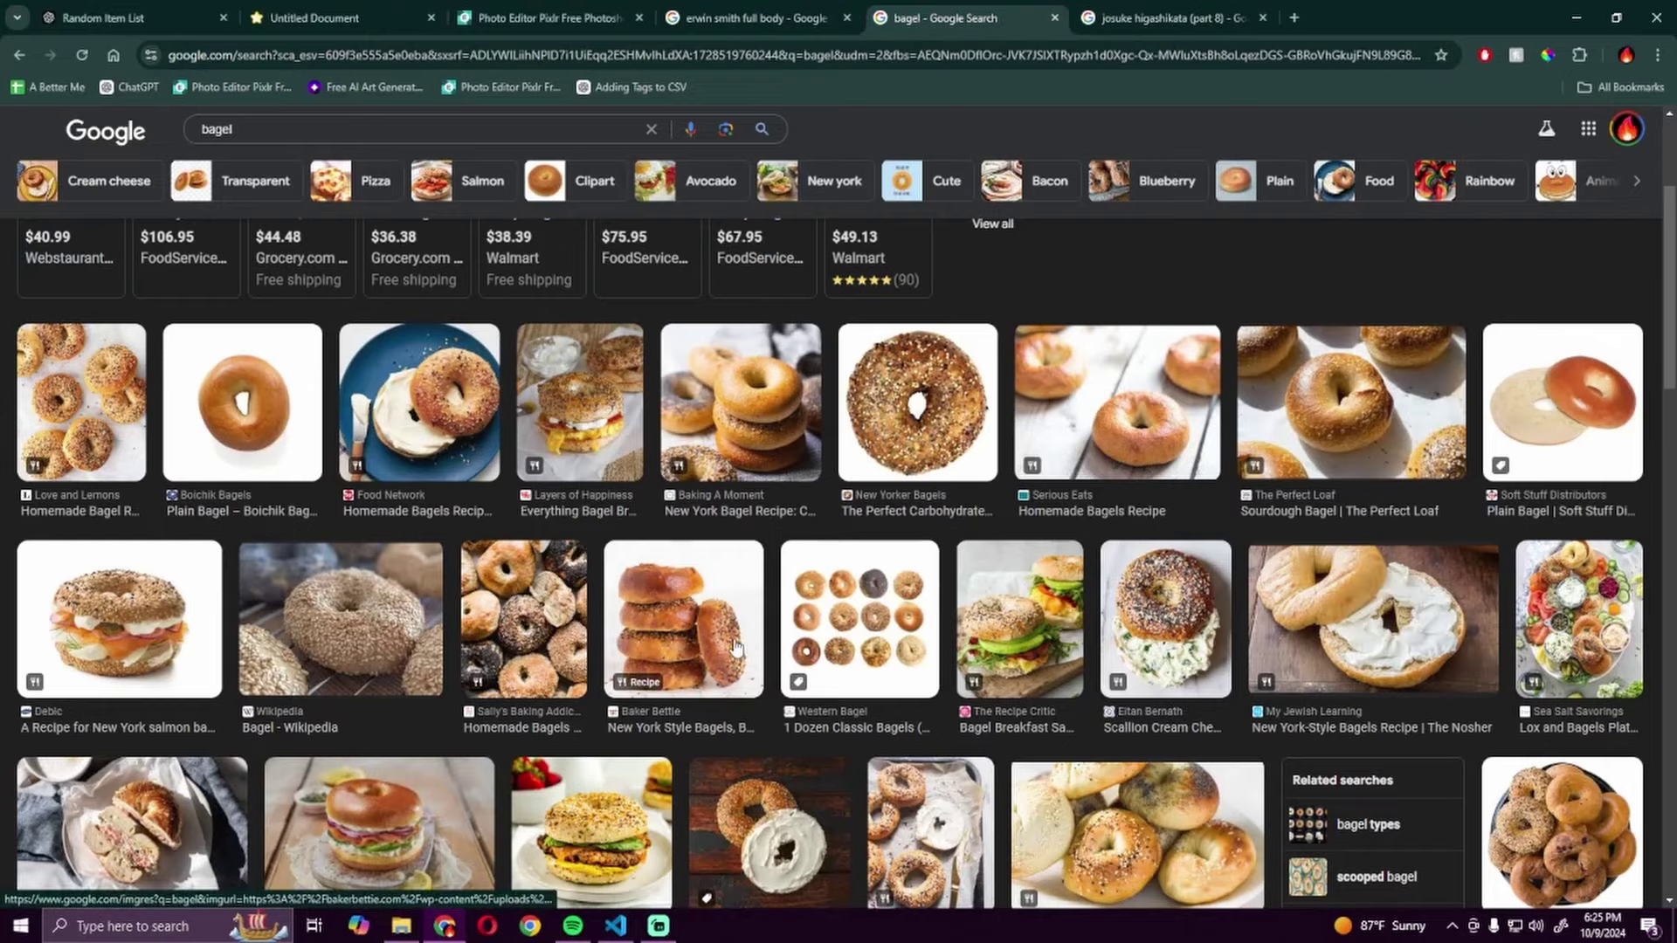
pyautogui.scroll(-1, 736, 648)
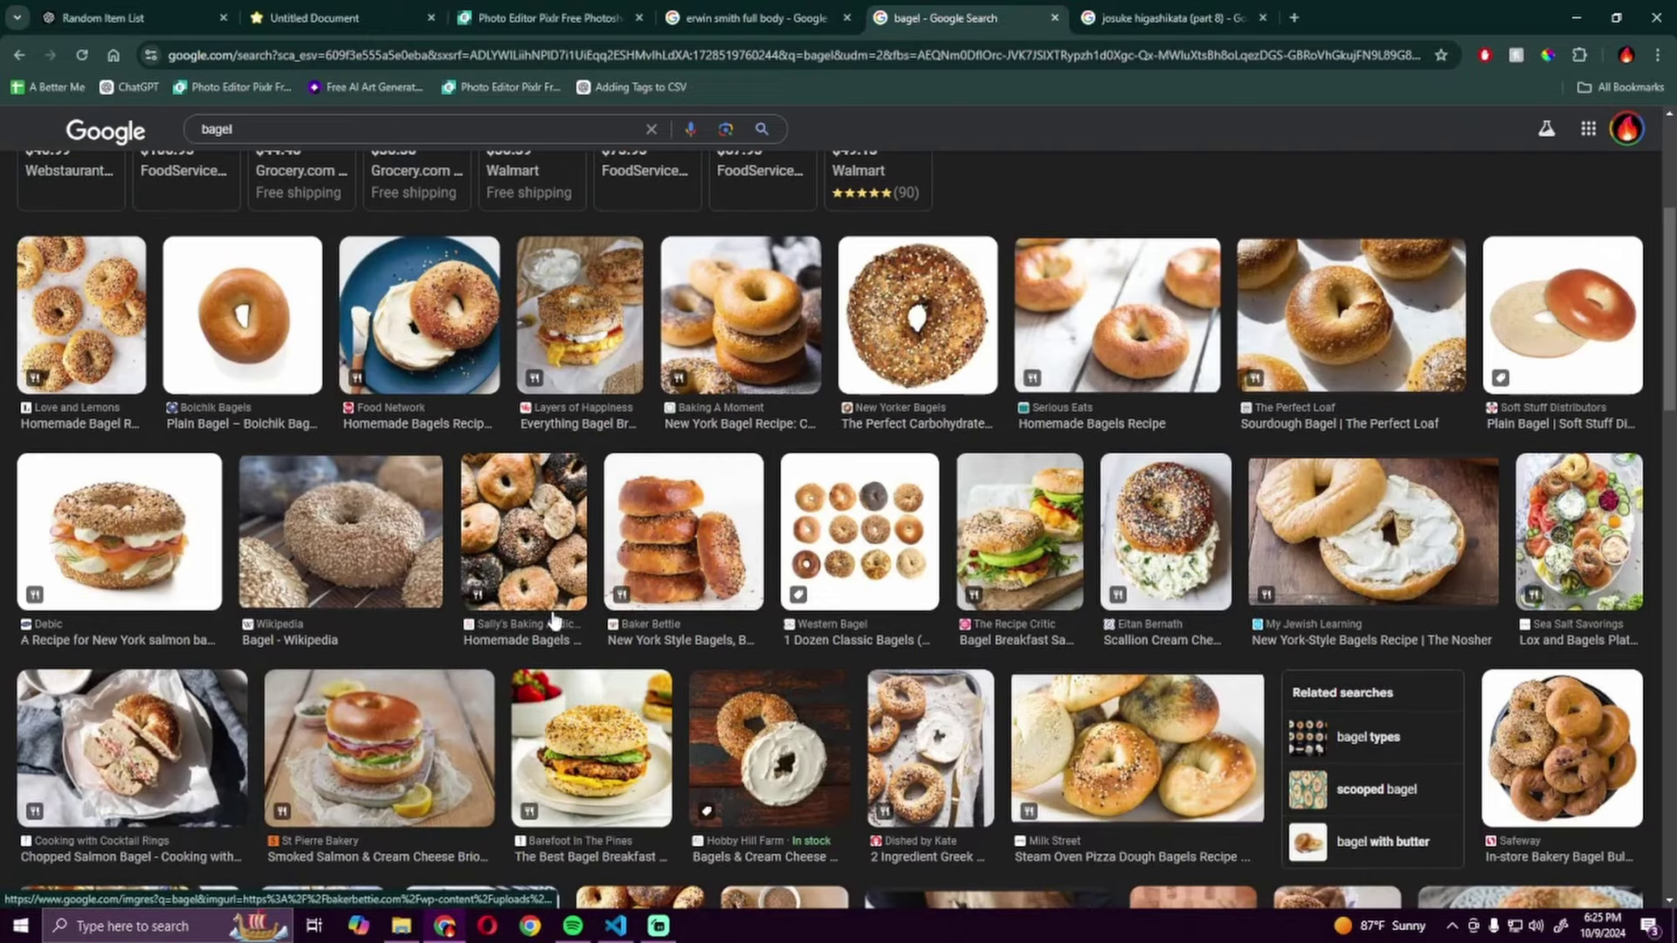
pyautogui.scroll(-1, 552, 618)
# Step: Preview the New York salmon bagel image, then flip Erwin horizontally
pyautogui.click(79, 485)
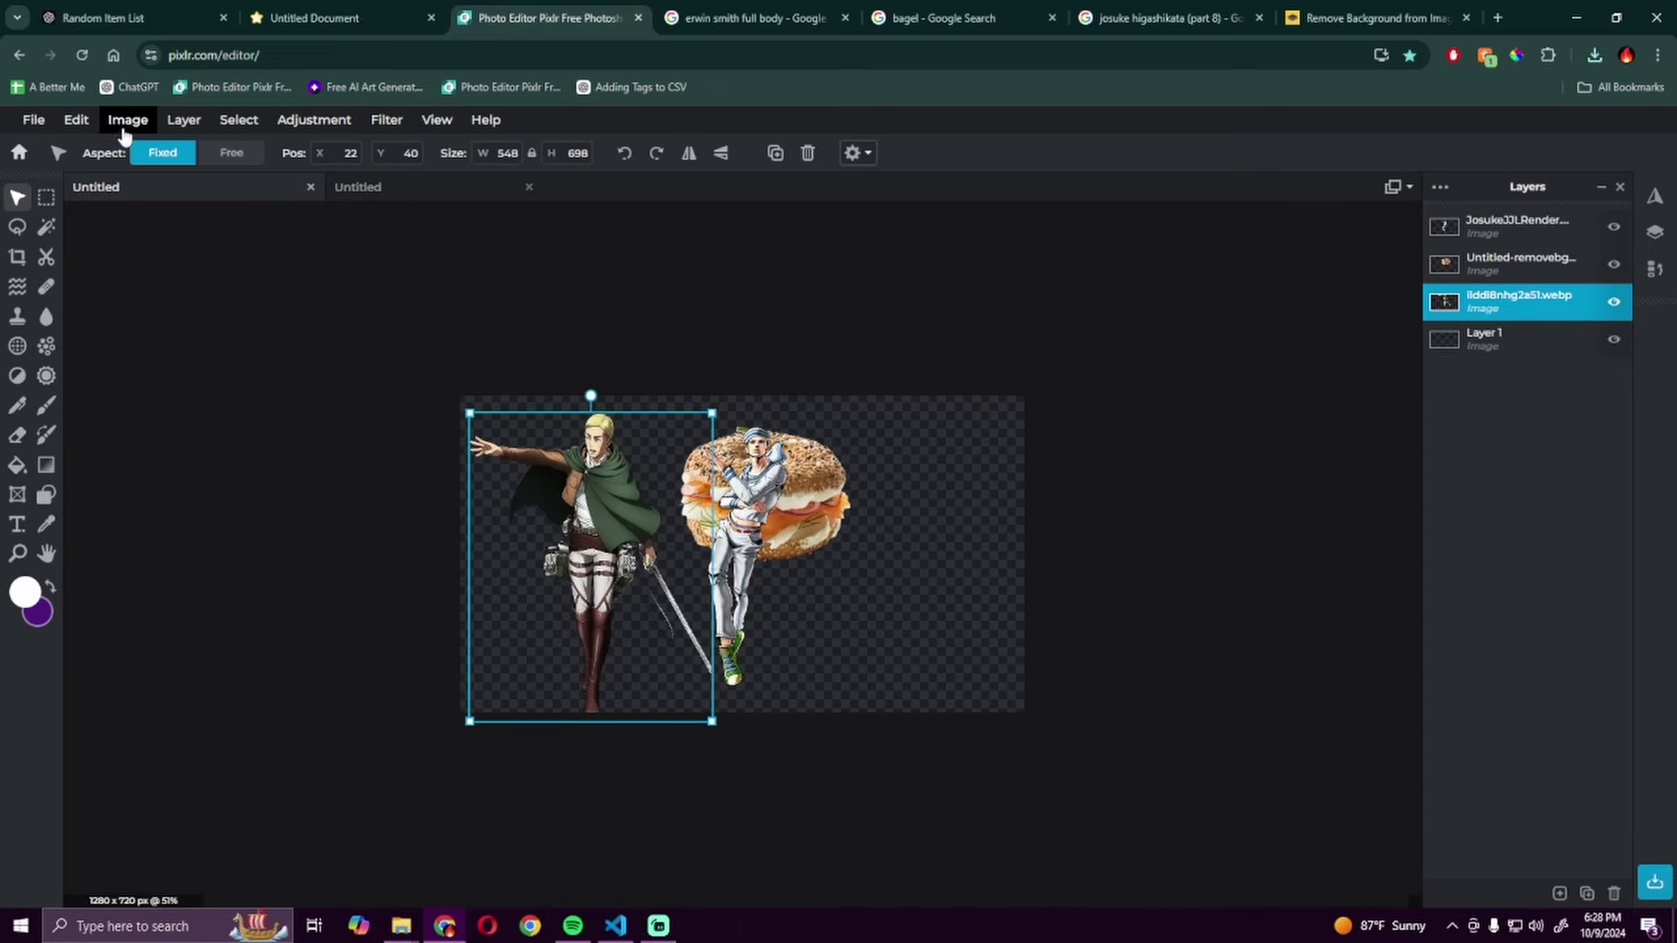
pyautogui.click(183, 119)
pyautogui.moveTo(97, 351)
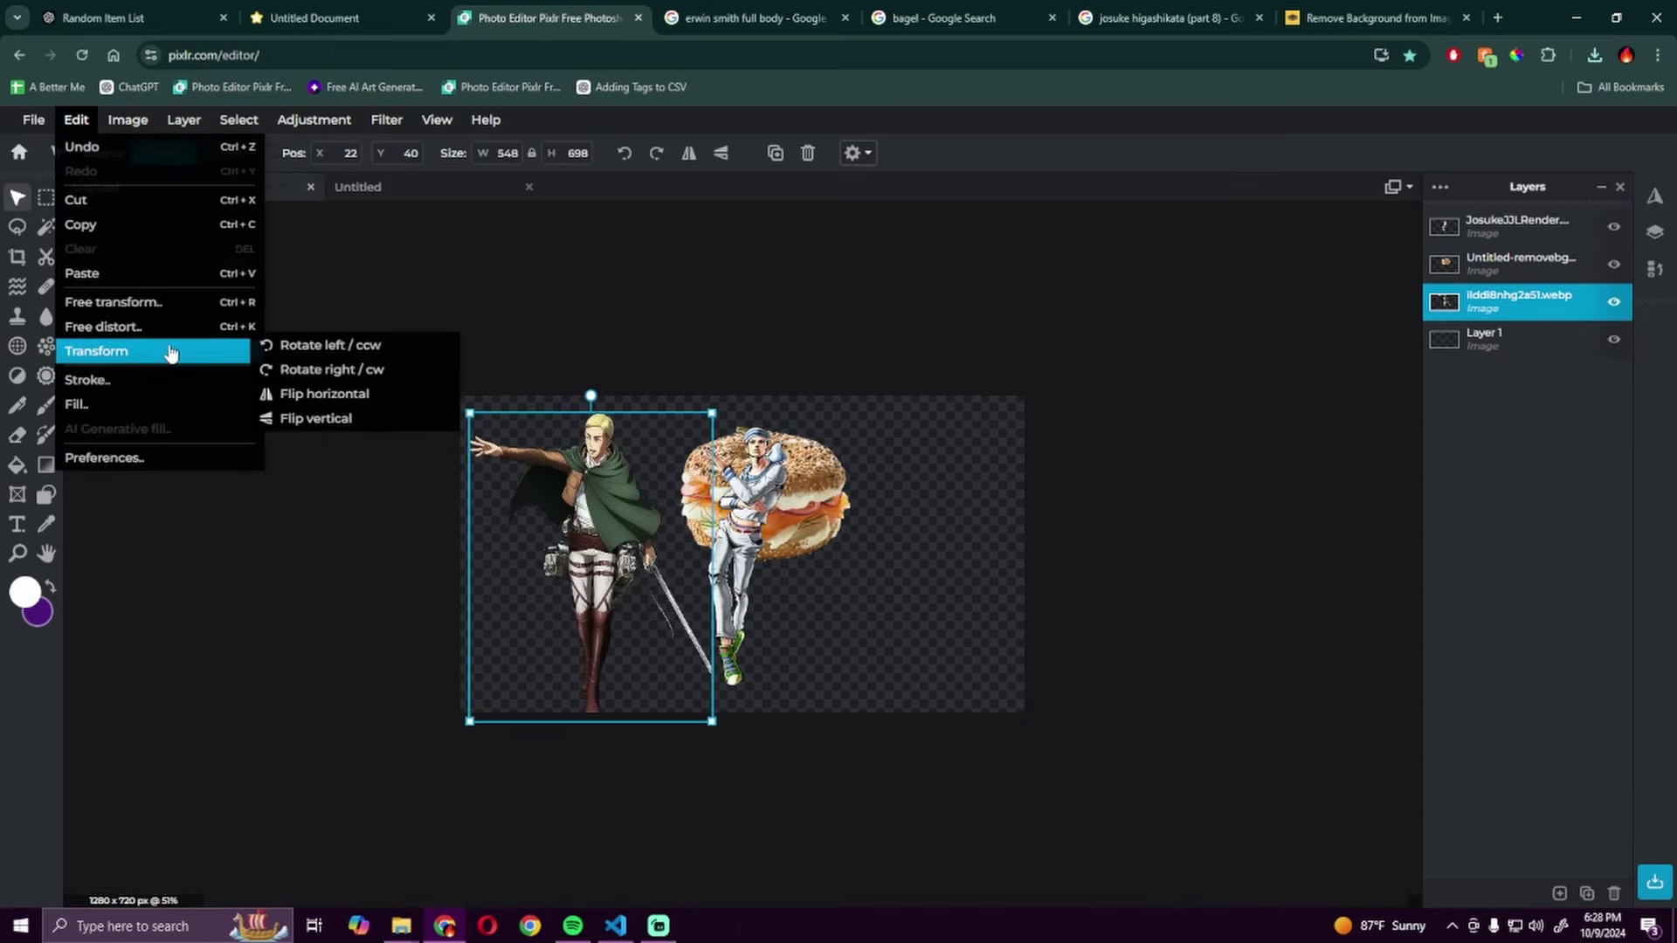
pyautogui.click(324, 393)
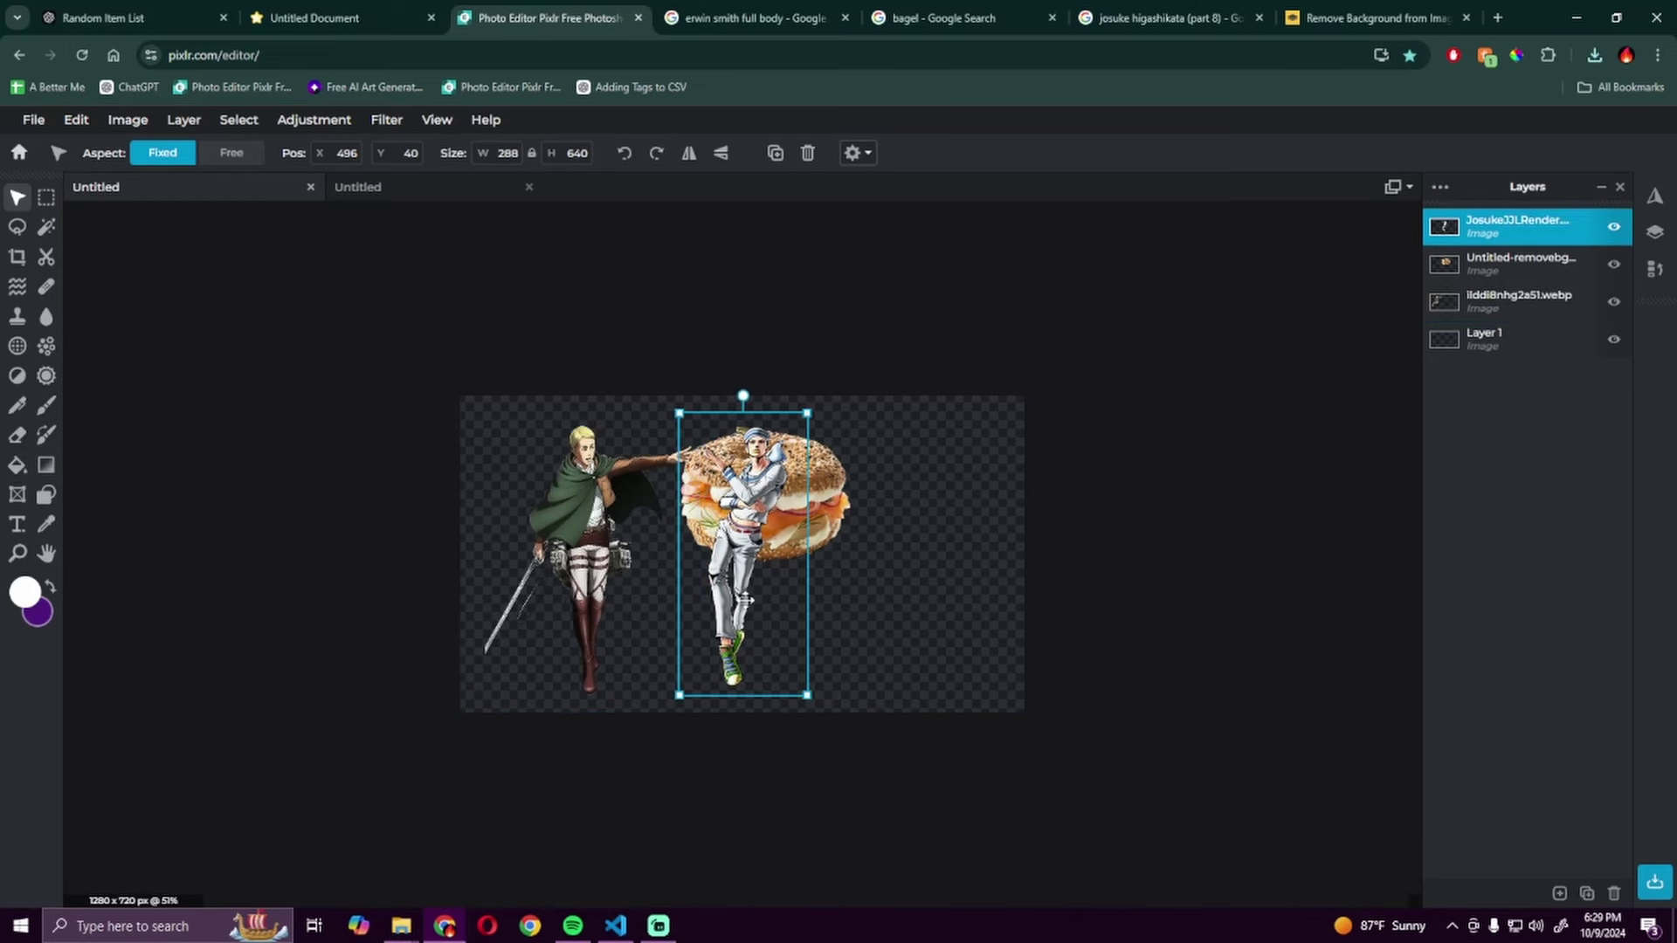
# Step: Move Josuke to the right side and shrink the bagel between them
pyautogui.moveTo(749, 599); pyautogui.dragTo(914, 488)
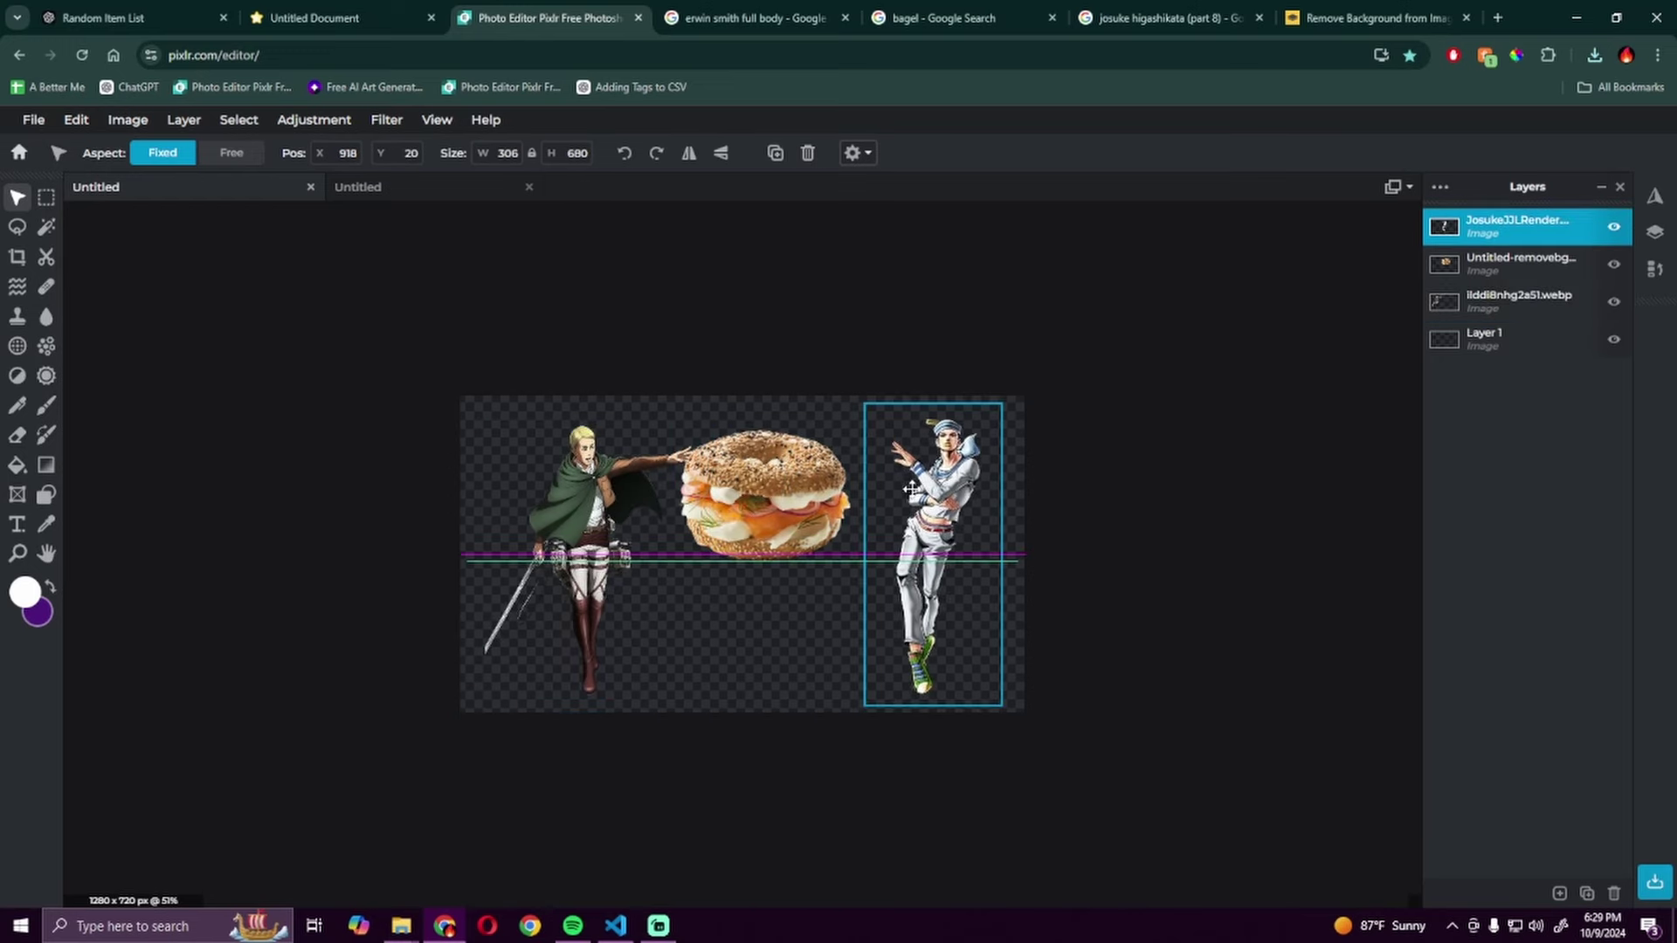
pyautogui.click(753, 499)
pyautogui.moveTo(874, 430); pyautogui.dragTo(780, 571)
# Step: Add an orange (#FFA600) outer glow of about 40px to the bagel
pyautogui.click(386, 119)
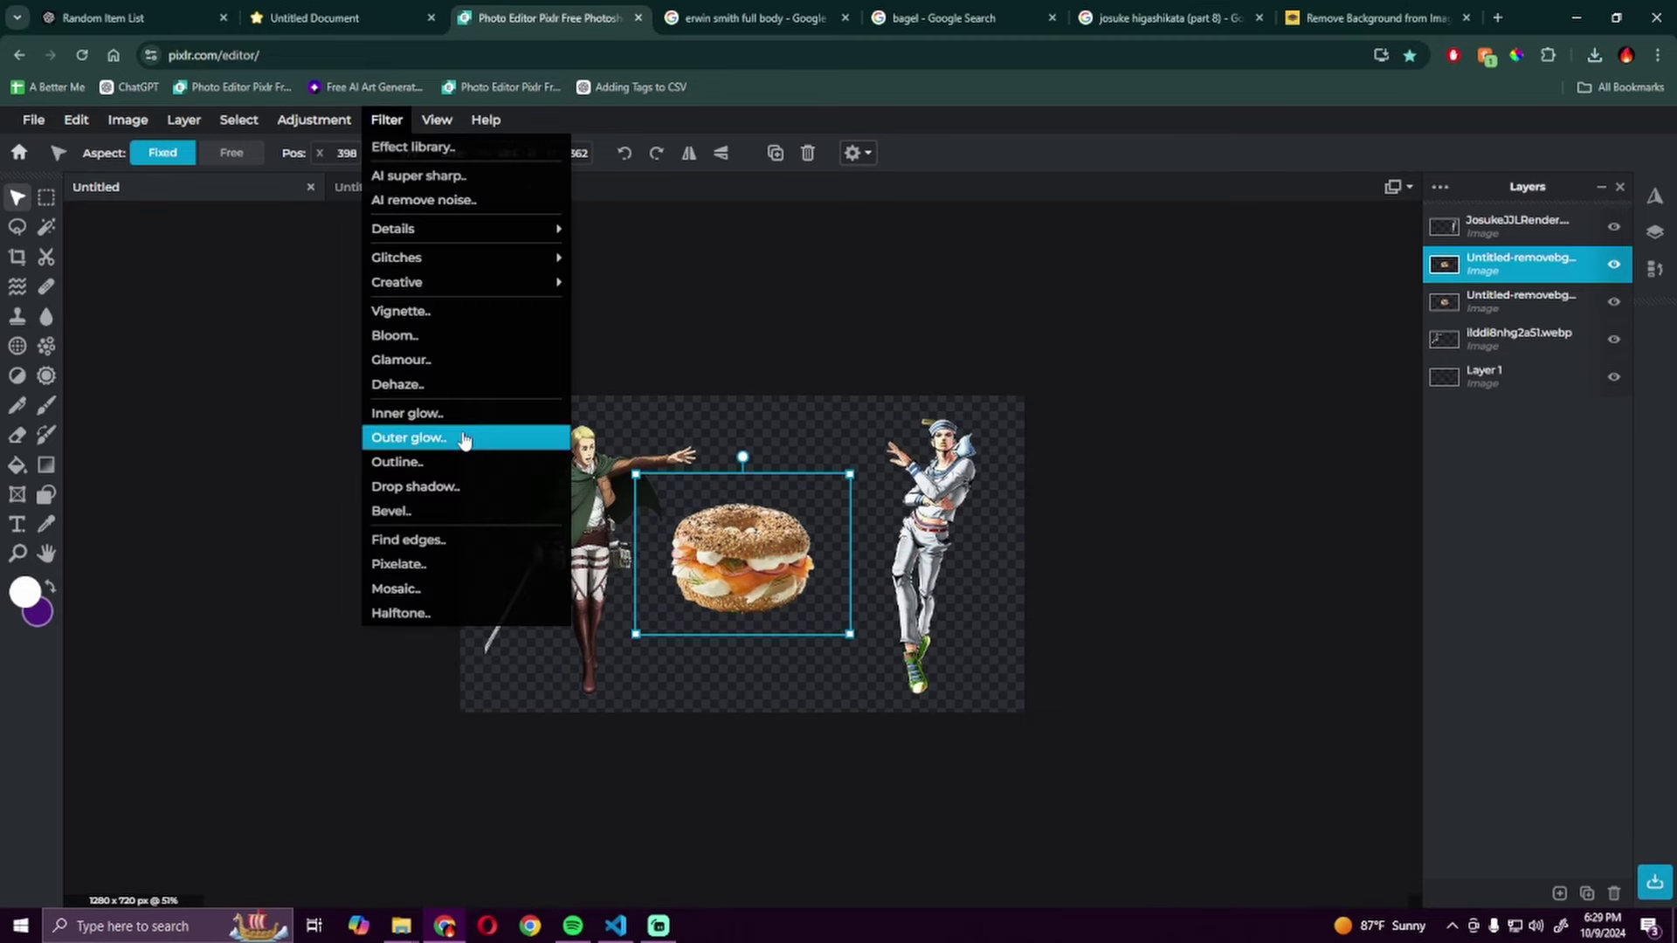
pyautogui.click(420, 437)
pyautogui.moveTo(872, 336); pyautogui.dragTo(1190, 355)
pyautogui.moveTo(1094, 464)
pyautogui.mouseDown()
pyautogui.moveTo(1339, 519)
pyautogui.moveTo(1306, 573)
pyautogui.mouseUp()
pyautogui.click(1329, 404)
pyautogui.moveTo(1402, 509); pyautogui.dragTo(1384, 509)
pyautogui.click(1590, 388)
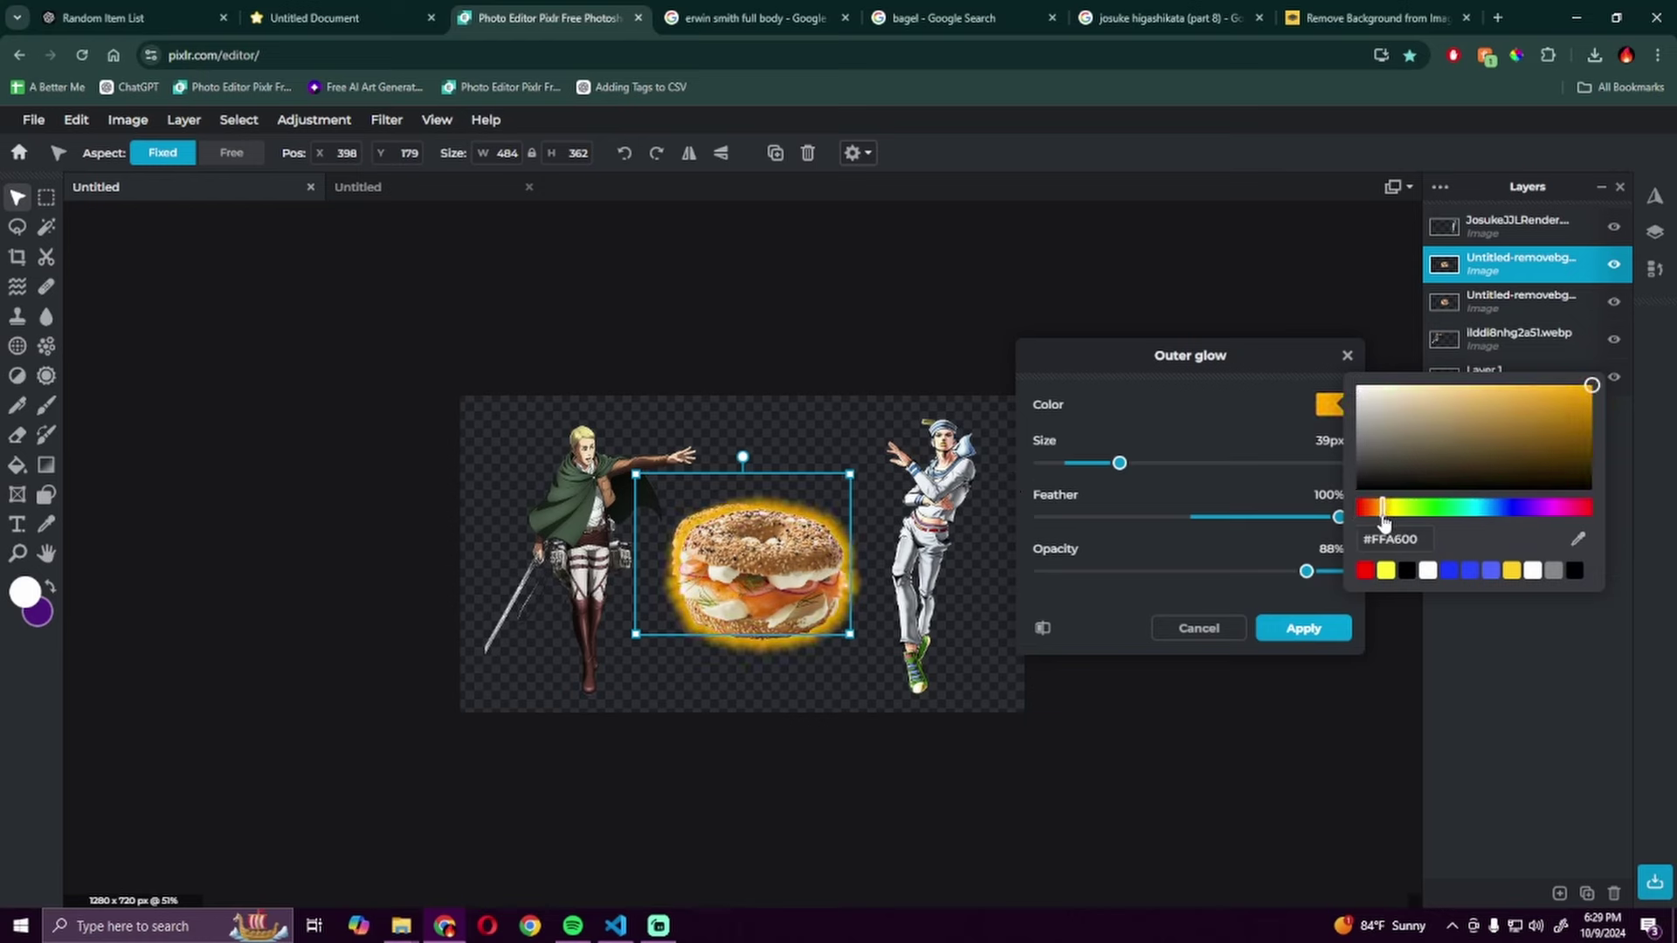
pyautogui.click(1304, 628)
# Step: Move the bagel copy lower and shift Josuke closer to the bagel
pyautogui.click(1521, 301)
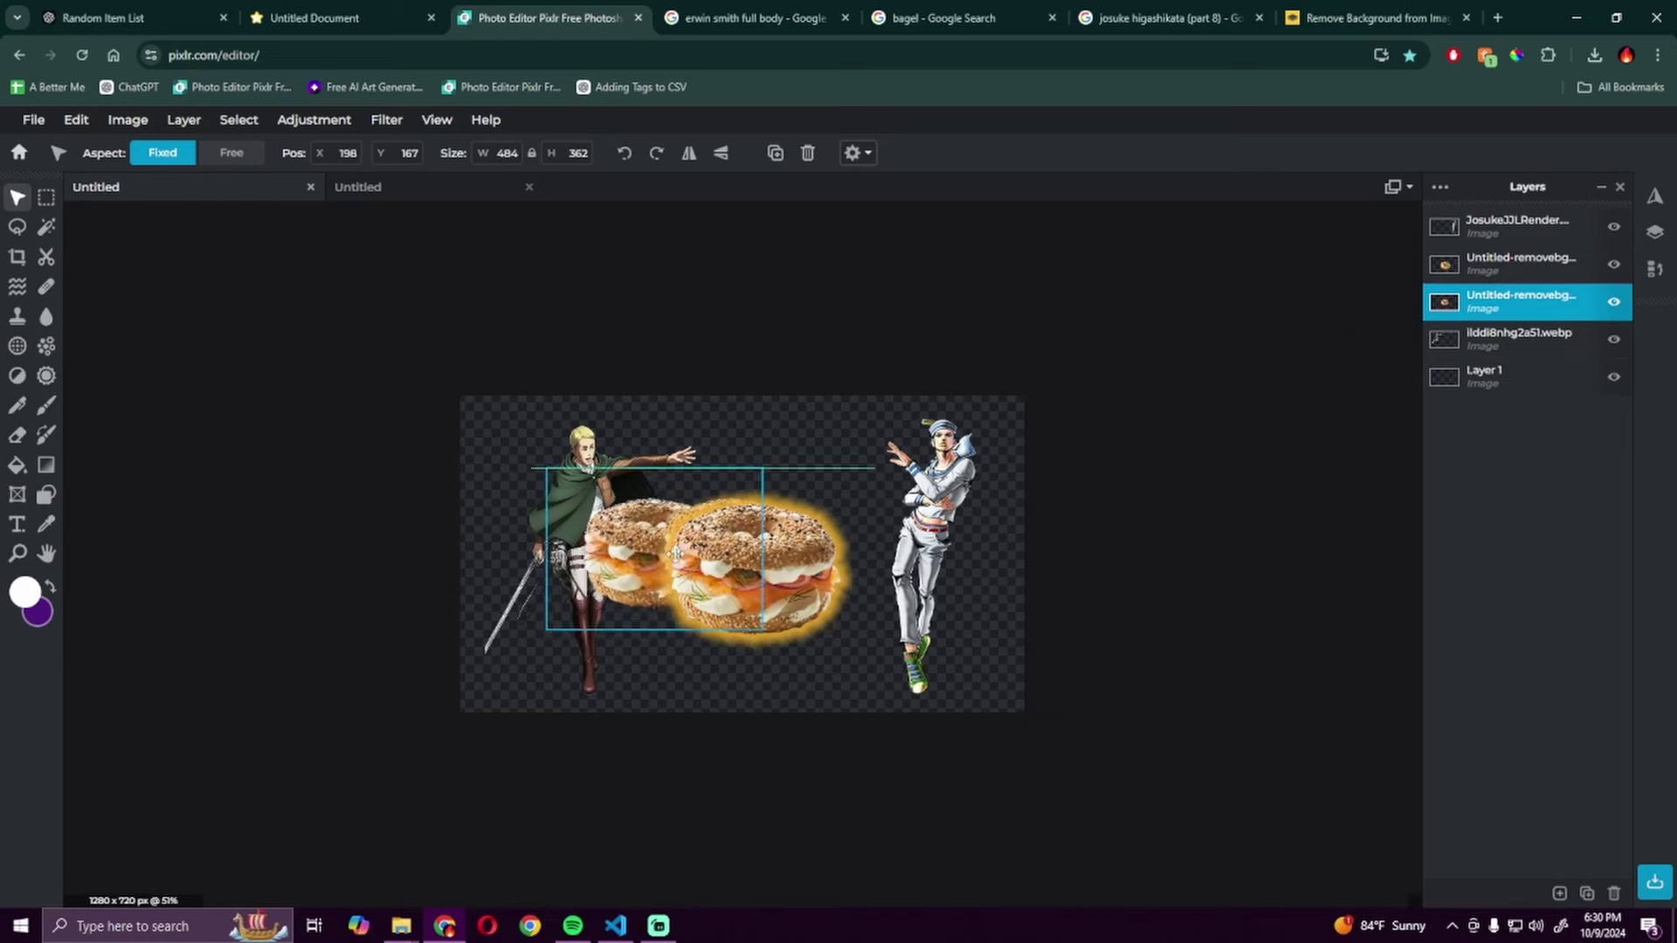
pyautogui.moveTo(742, 530); pyautogui.dragTo(775, 569)
pyautogui.click(1527, 339)
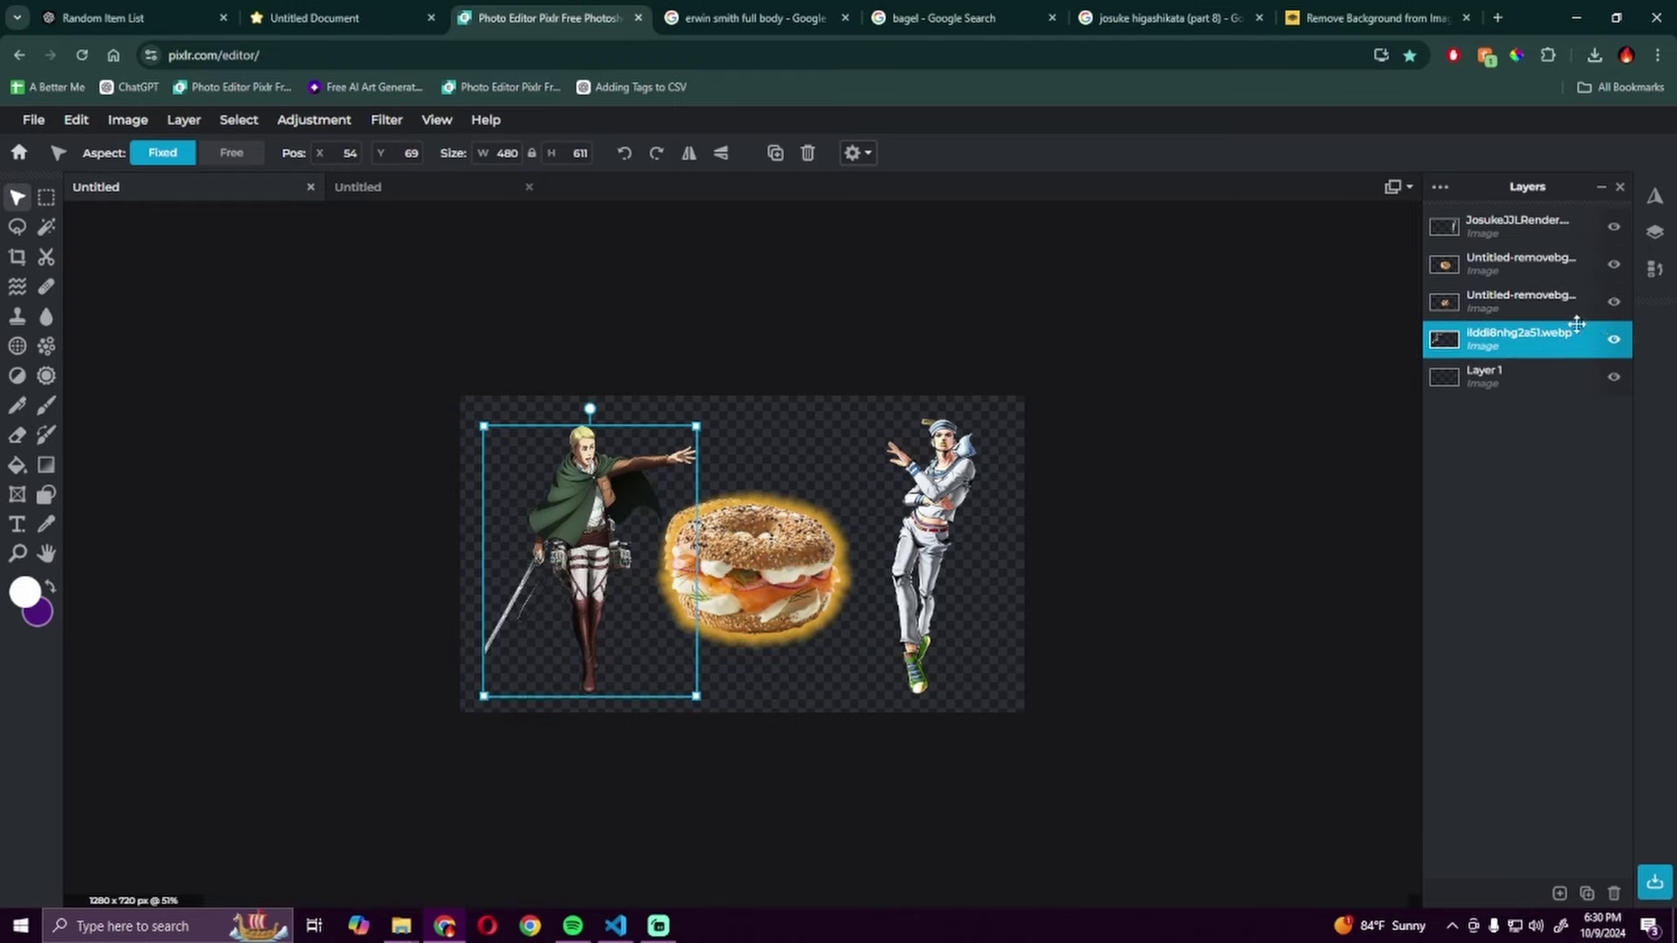
pyautogui.click(1520, 264)
pyautogui.click(1046, 594)
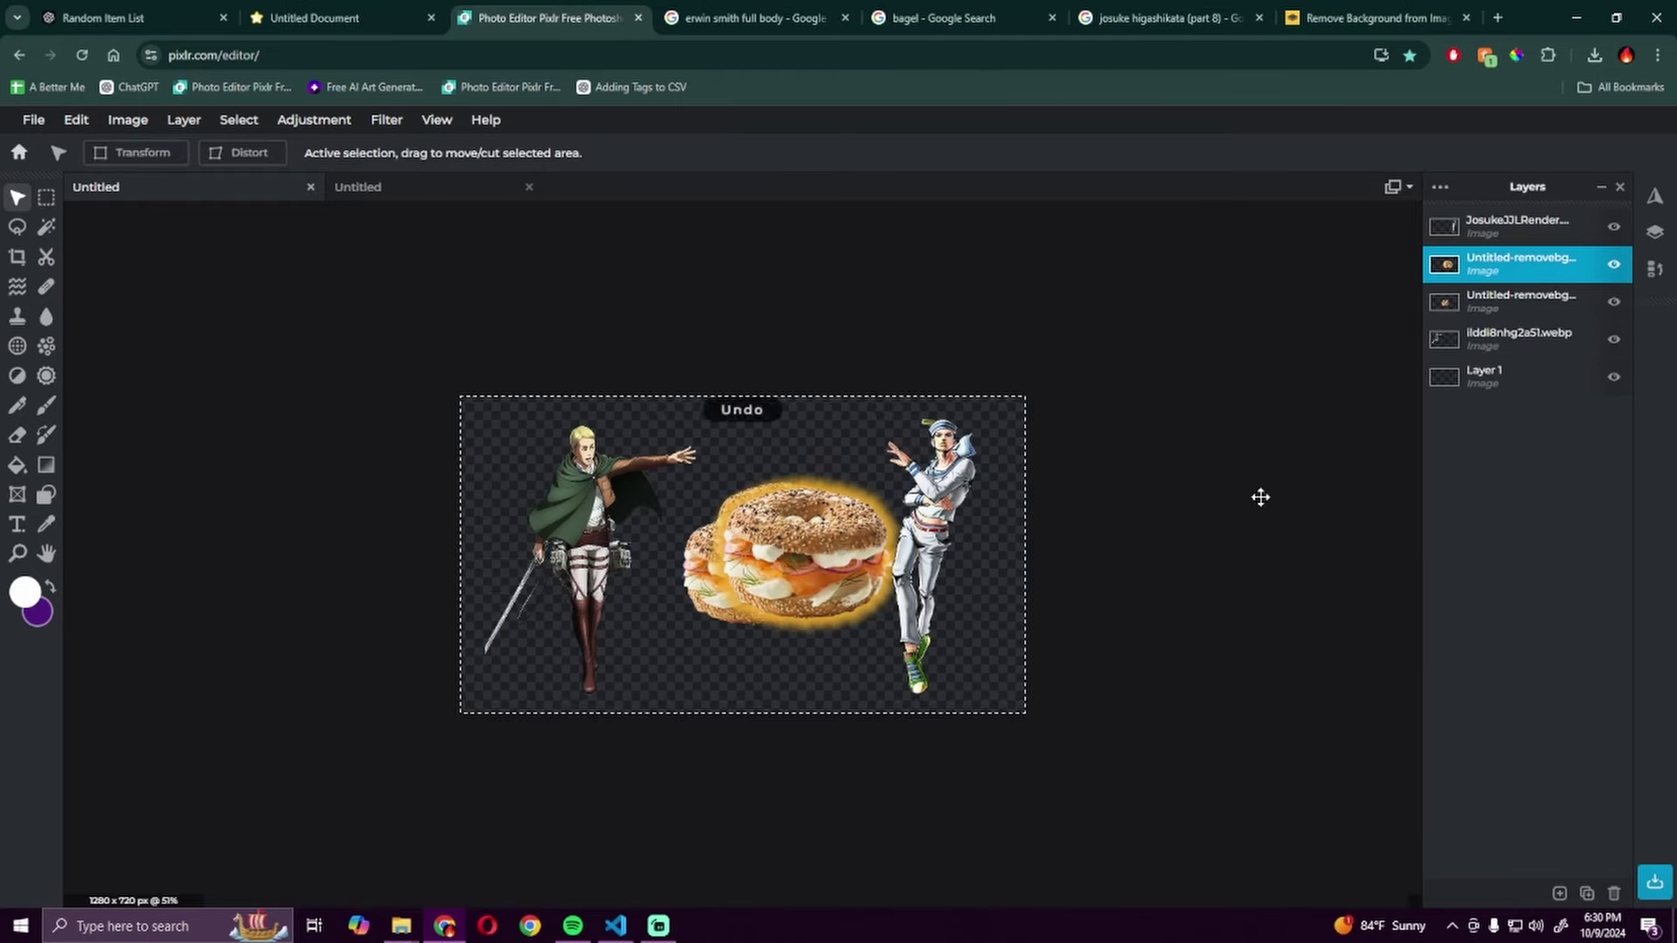
pyautogui.click(1521, 226)
pyautogui.scroll(3, 917, 550)
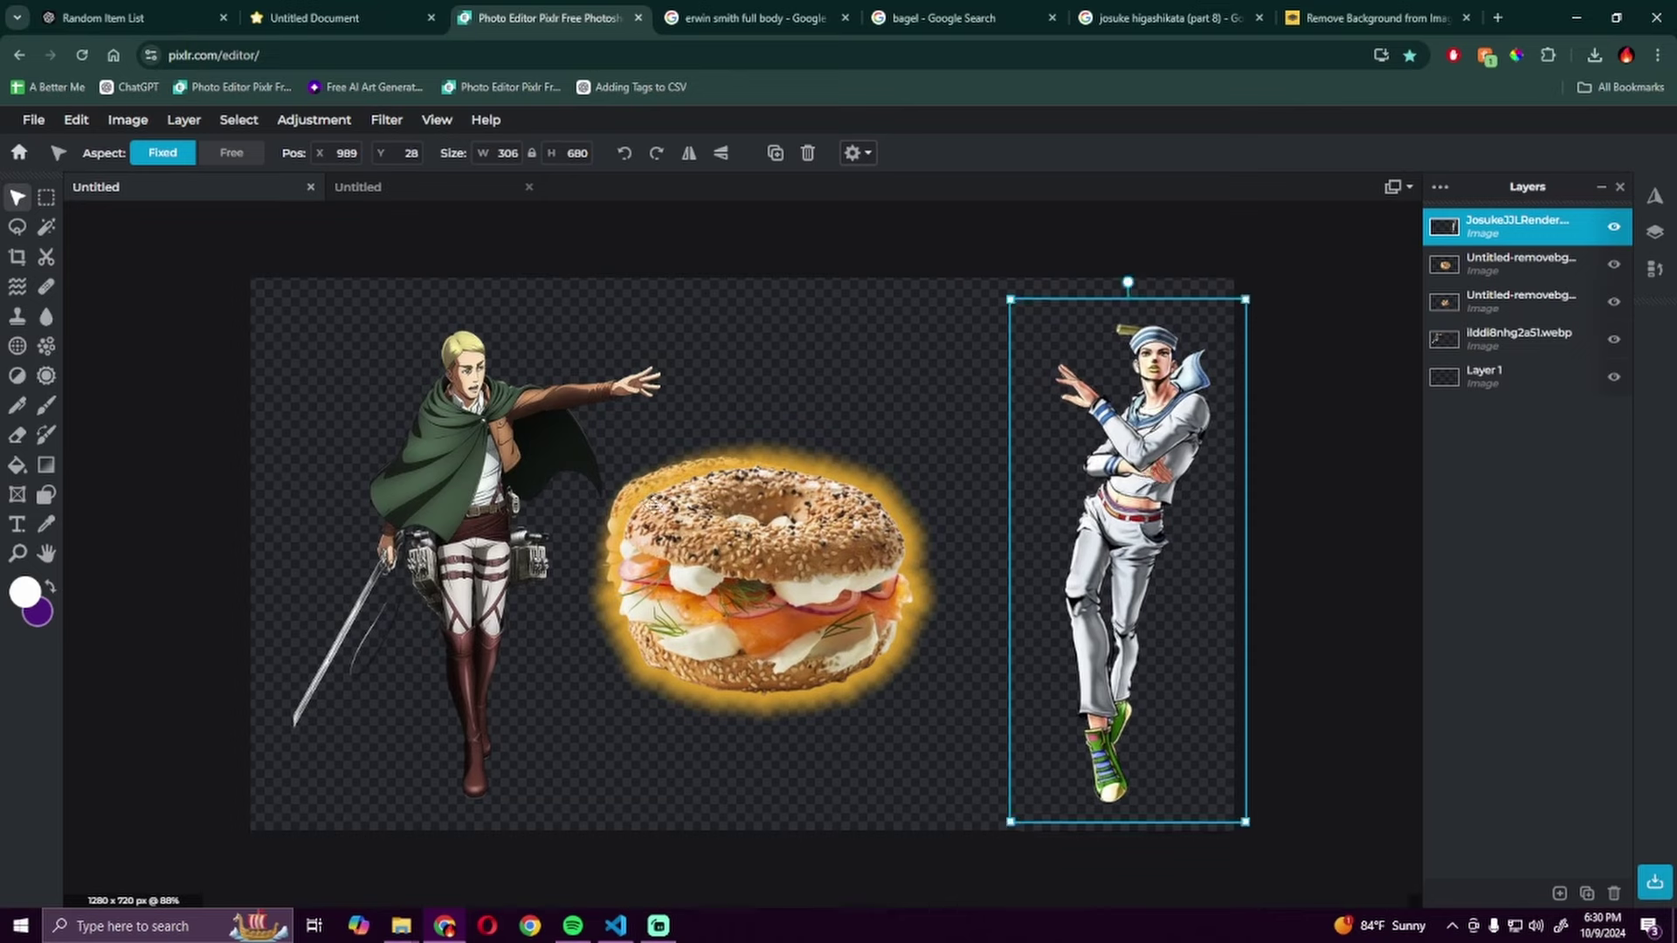
pyautogui.moveTo(1052, 444); pyautogui.dragTo(1022, 459)
# Step: Paste another bagel copy, then reposition and resize it
pyautogui.click(760, 563)
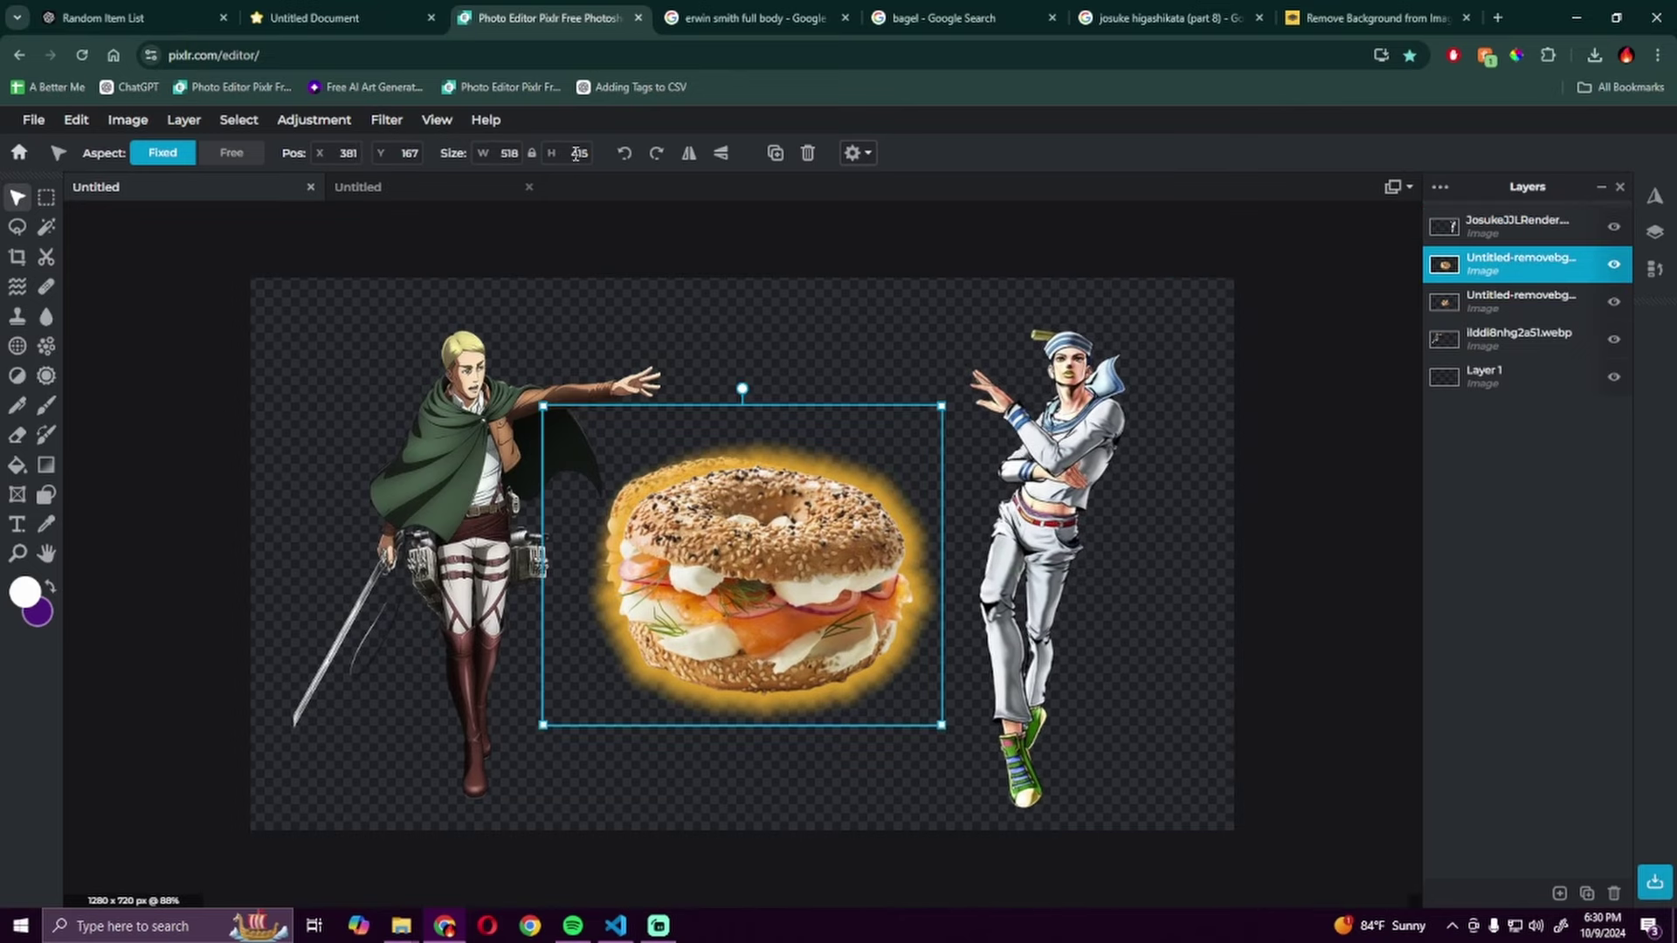
pyautogui.click(853, 152)
pyautogui.click(961, 179)
pyautogui.hotkey('ctrl', 'v')
pyautogui.moveTo(786, 550); pyautogui.dragTo(728, 513)
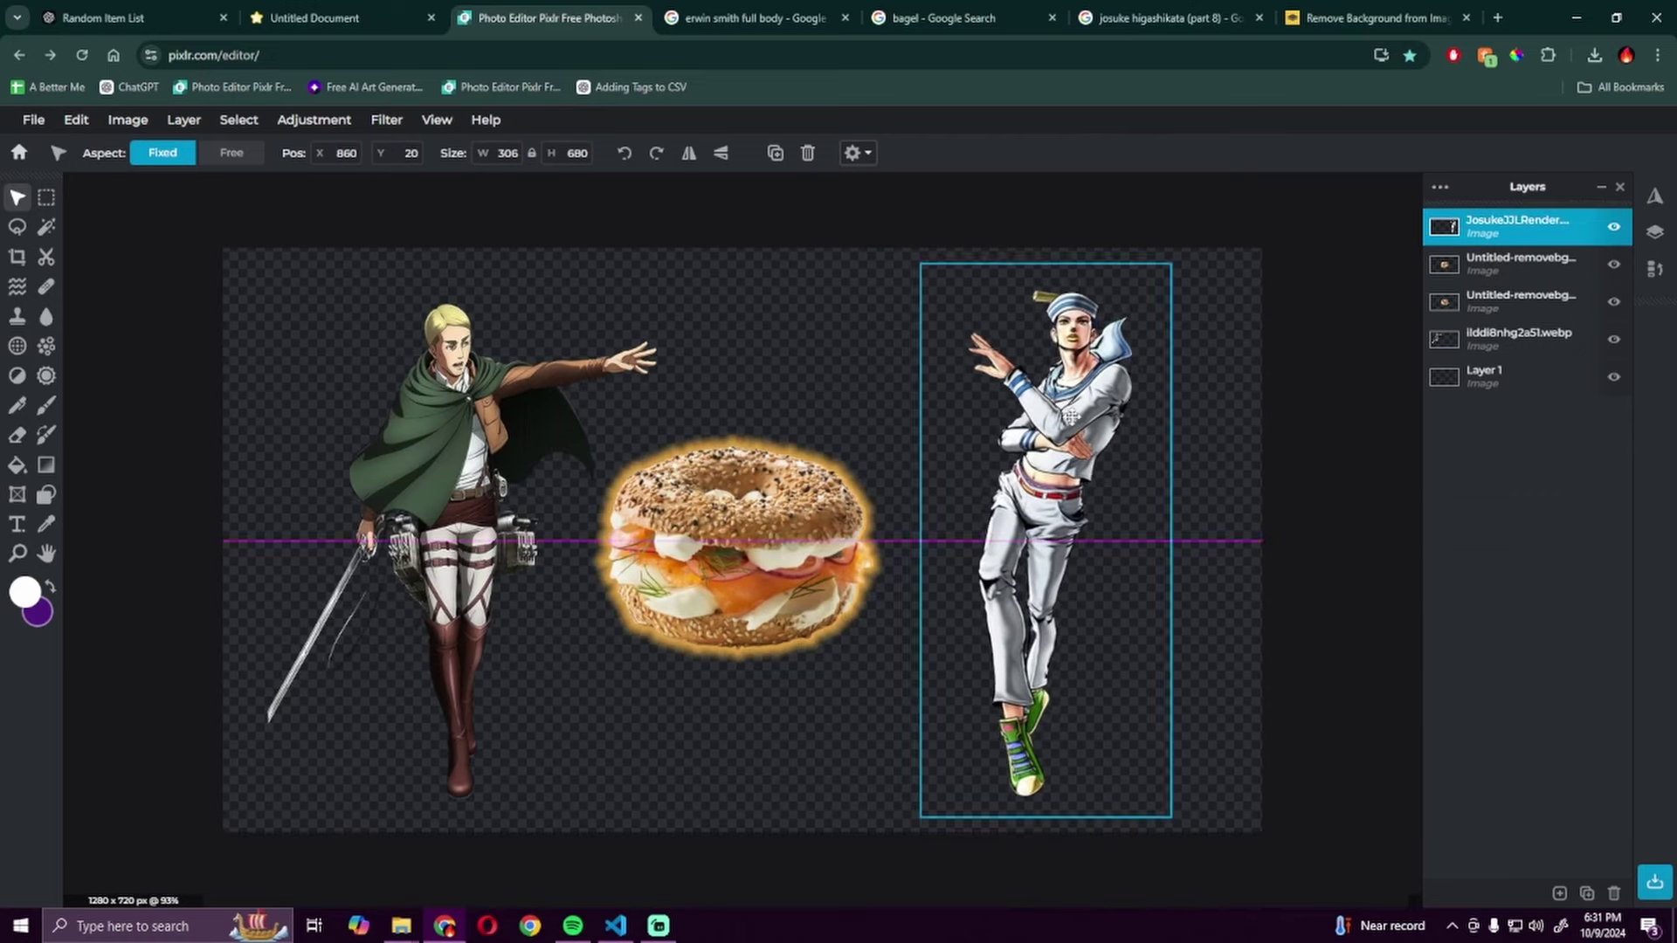
# Step: Fill the background with a purple-to-mint gradient after trying a red preset
pyautogui.click(371, 389)
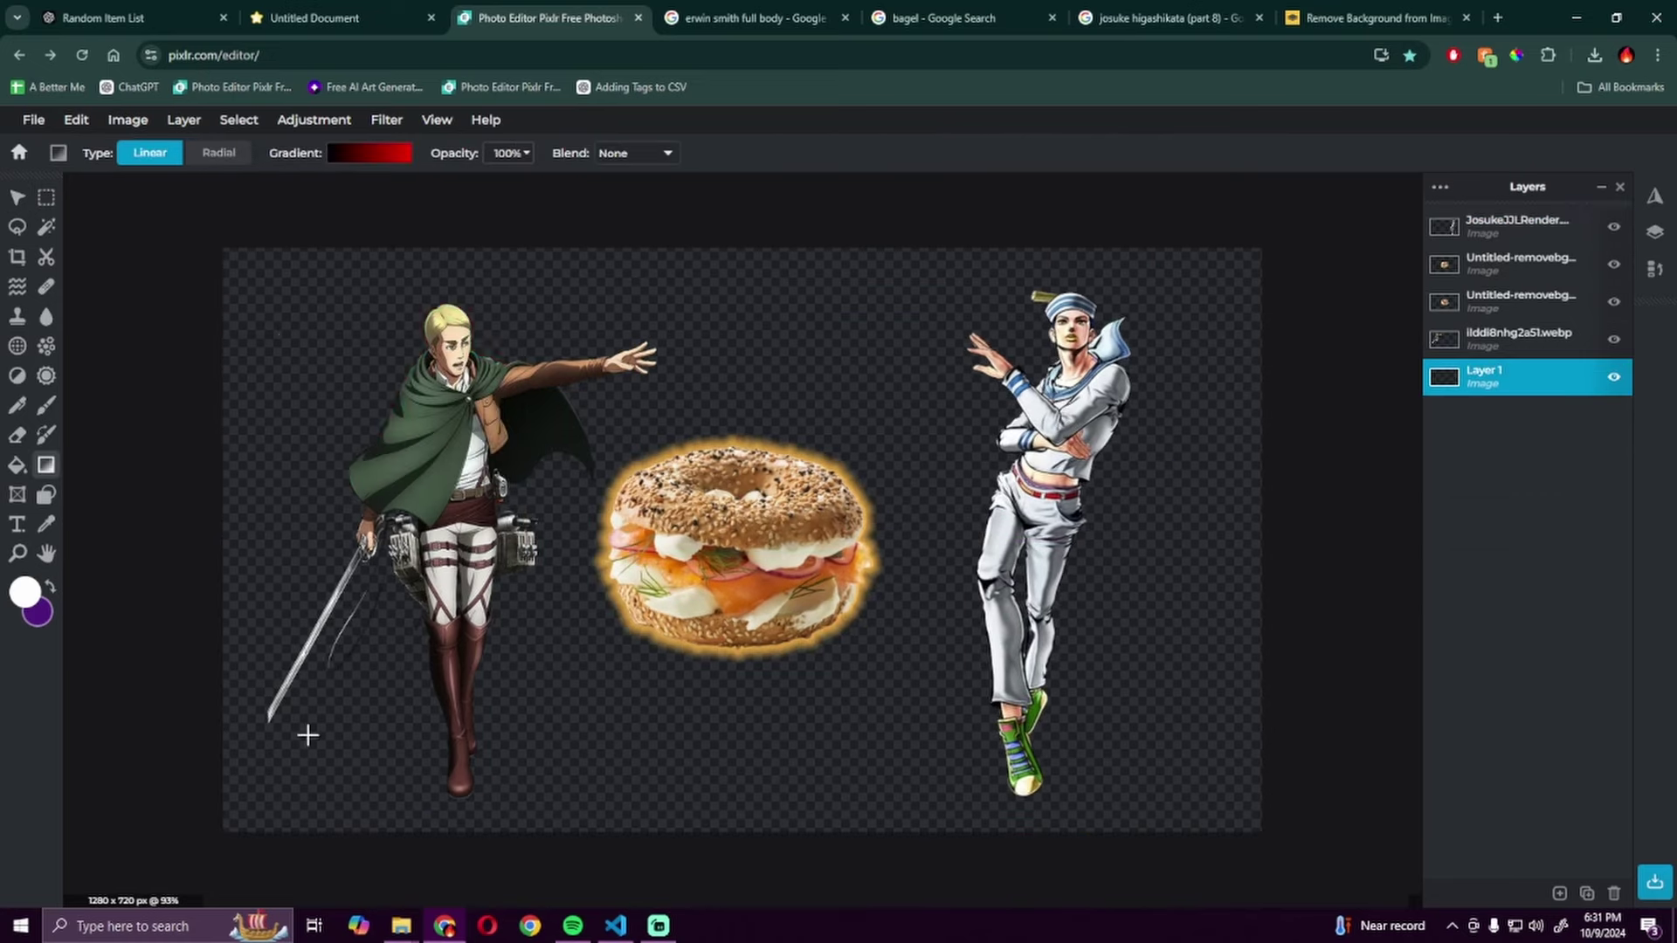
pyautogui.moveTo(157, 707); pyautogui.dragTo(1218, 563)
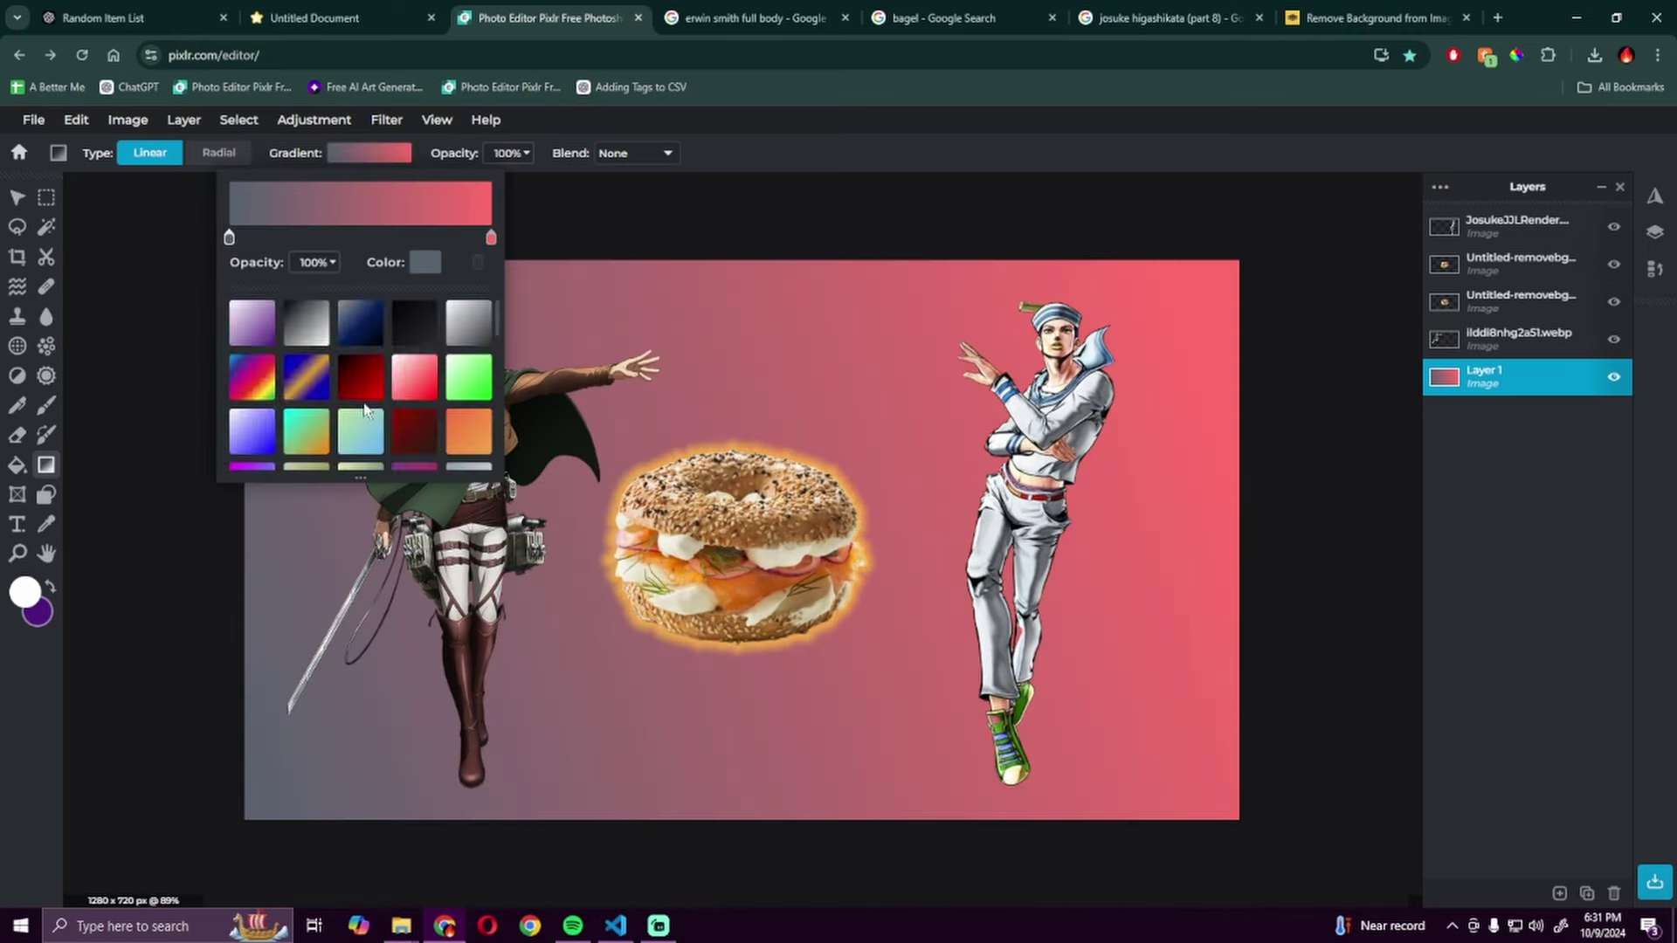
pyautogui.scroll(-2, 368, 410)
pyautogui.click(361, 432)
pyautogui.moveTo(223, 734); pyautogui.dragTo(1252, 272)
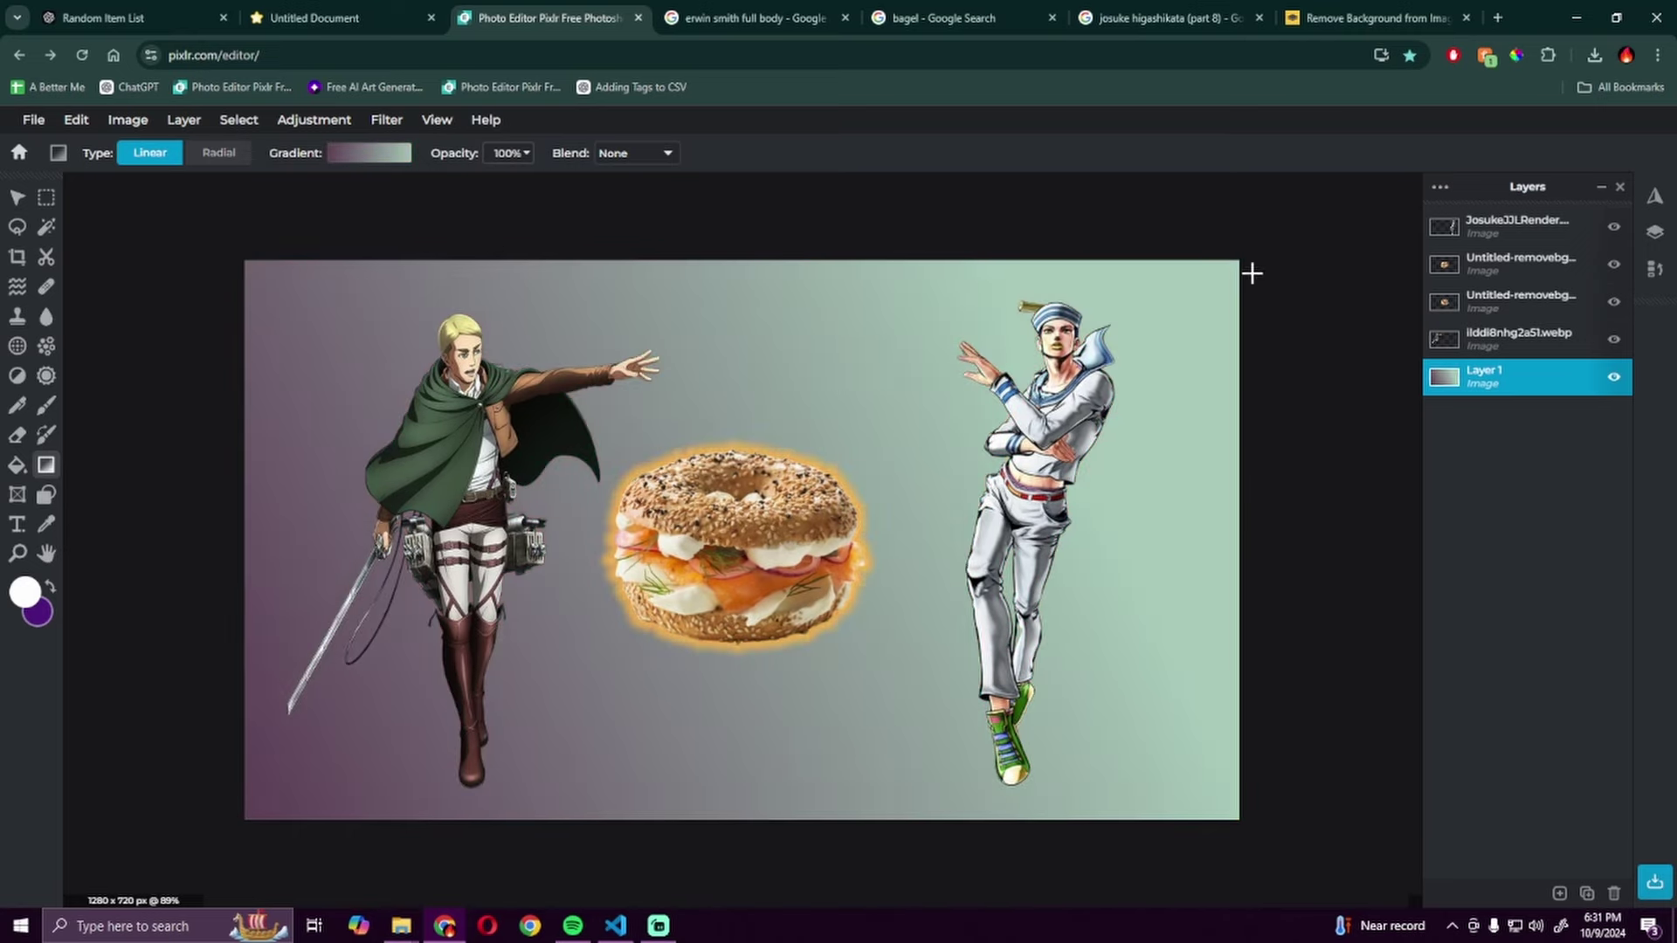
pyautogui.moveTo(157, 714); pyautogui.dragTo(787, 538)
# Step: Nudge Erwin into place and raise the bagel toward his hand
pyautogui.press('v')
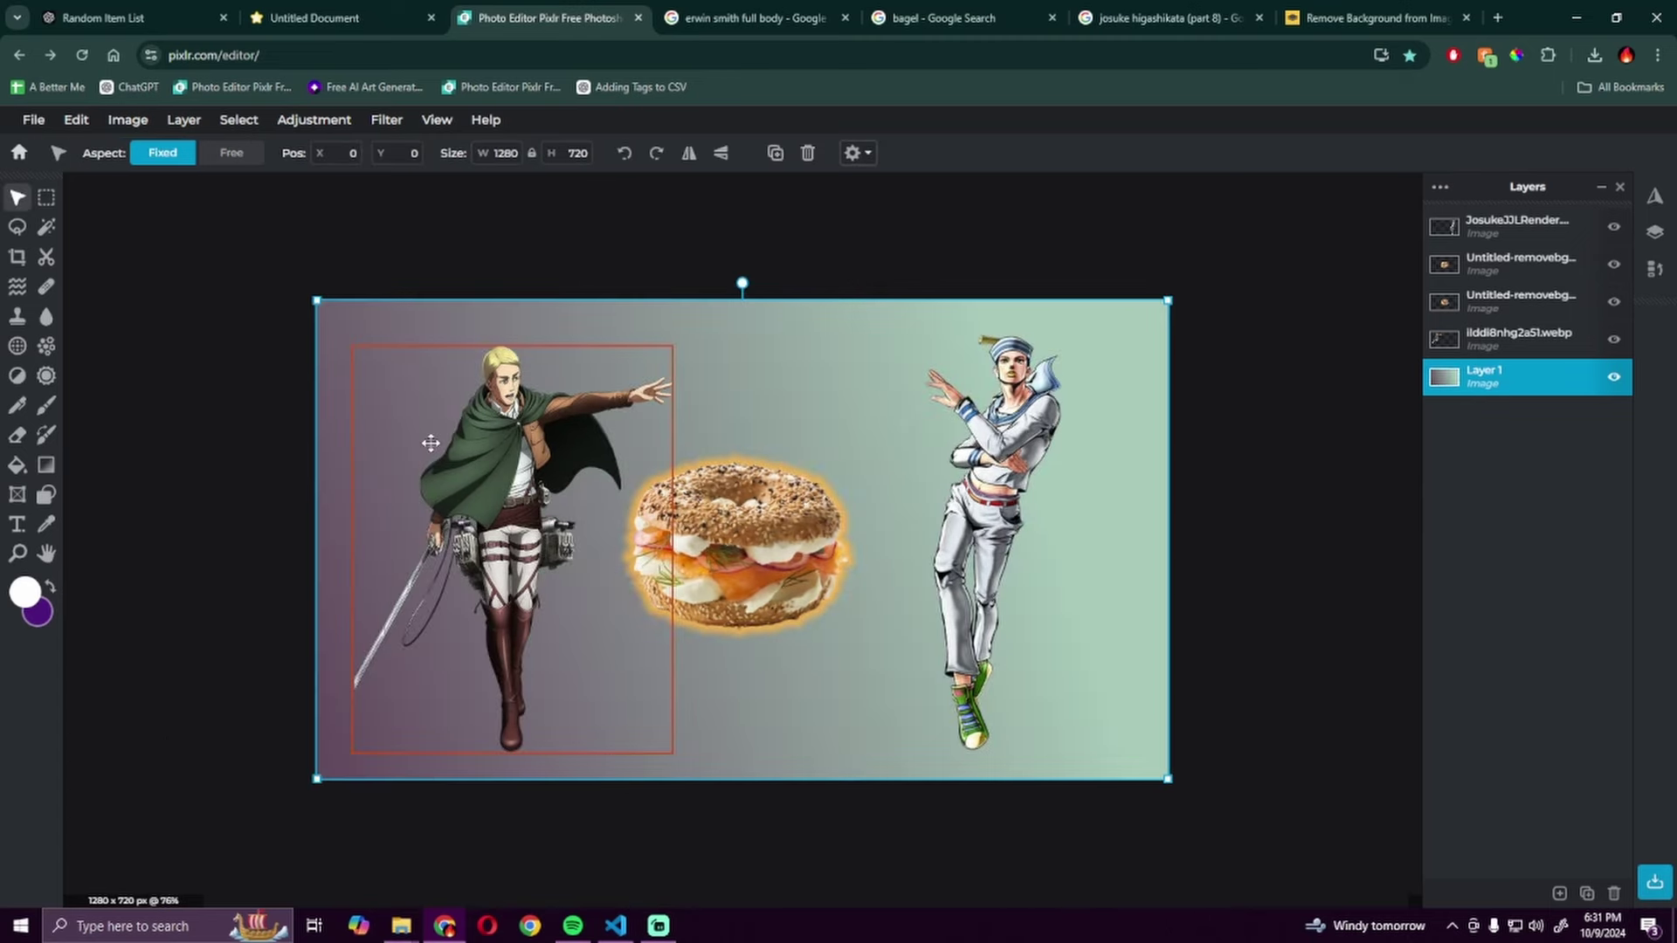
pyautogui.click(430, 444)
pyautogui.scroll(2, 430, 444)
pyautogui.scroll(-2, 431, 443)
pyautogui.moveTo(492, 479)
pyautogui.mouseDown()
pyautogui.moveTo(468, 483)
pyautogui.moveTo(491, 524)
pyautogui.mouseUp()
pyautogui.moveTo(733, 544); pyautogui.dragTo(672, 466)
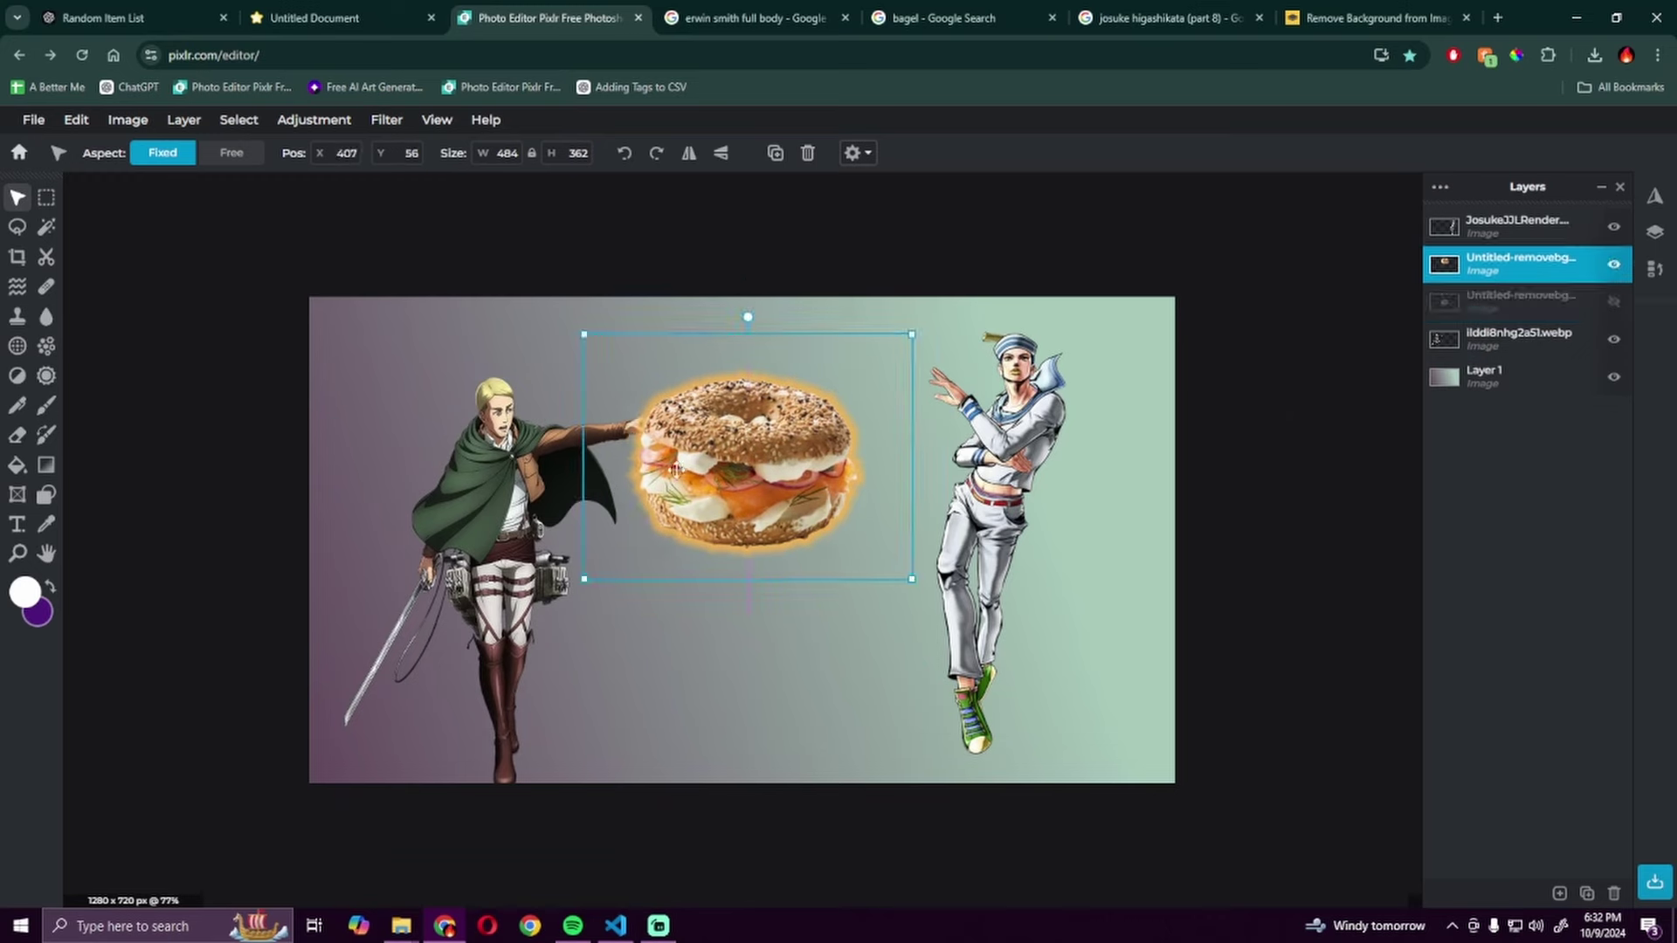
pyautogui.moveTo(491, 524); pyautogui.dragTo(505, 550)
# Step: Move Josuke up against the bagel and raise the bagel and Erwin
pyautogui.moveTo(997, 524); pyautogui.dragTo(904, 577)
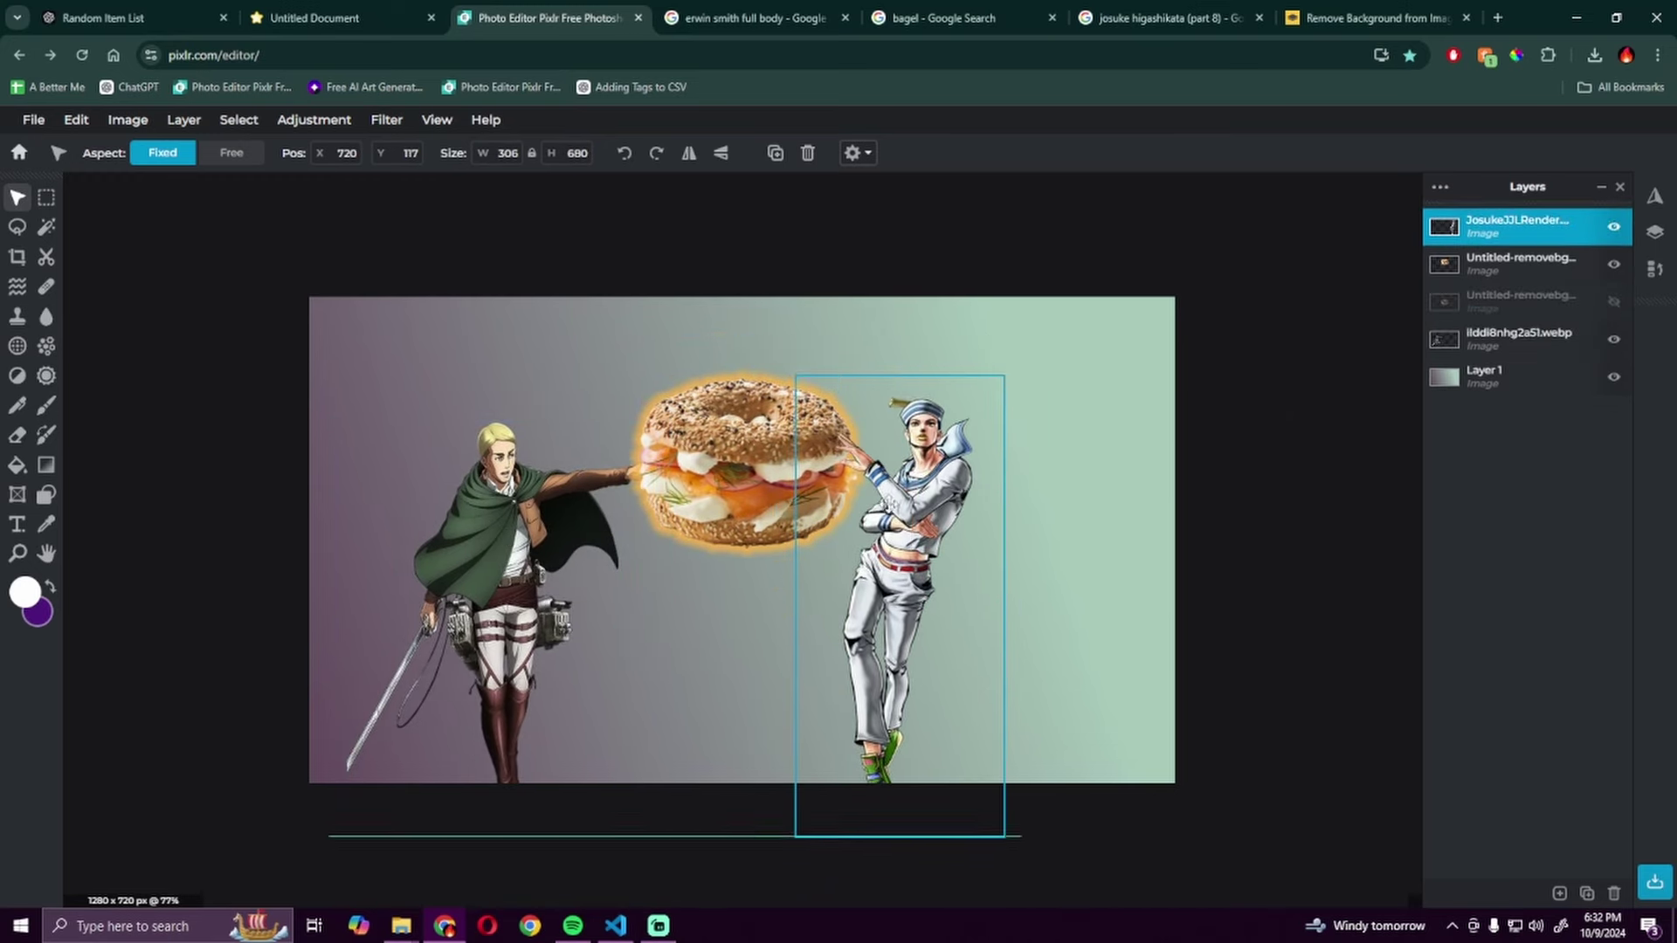
pyautogui.moveTo(889, 504); pyautogui.dragTo(905, 511)
pyautogui.moveTo(733, 498); pyautogui.dragTo(747, 451)
pyautogui.moveTo(531, 550); pyautogui.dragTo(544, 508)
pyautogui.moveTo(747, 445); pyautogui.dragTo(760, 433)
pyautogui.moveTo(917, 551); pyautogui.dragTo(950, 484)
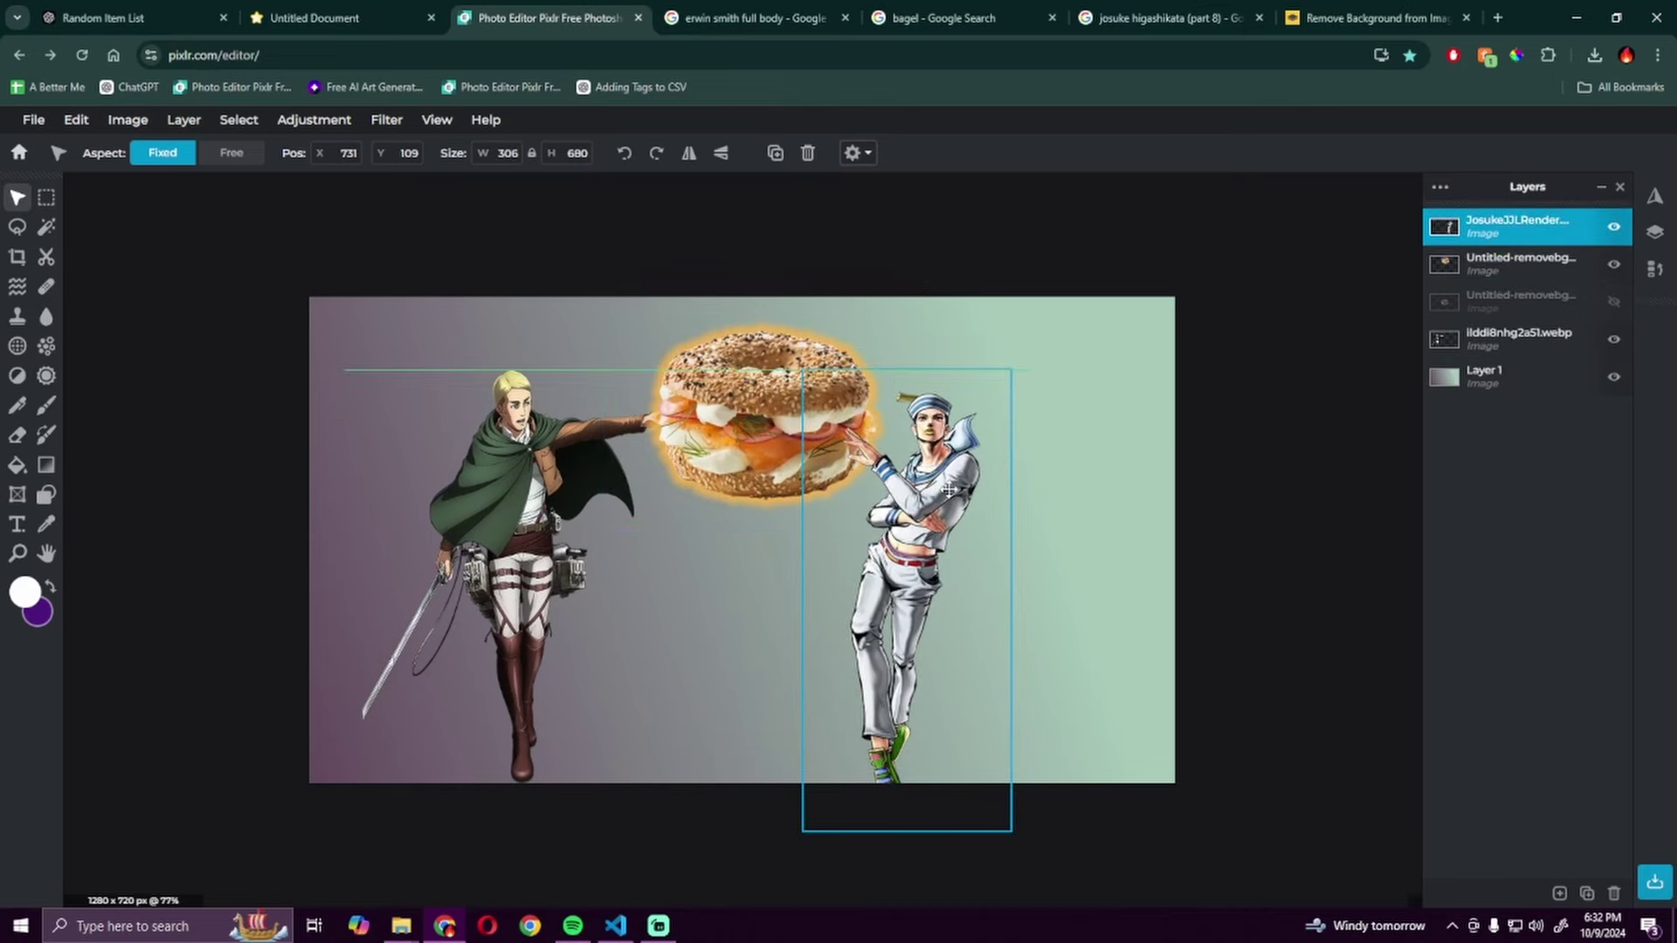
# Step: Add an empty layer and slightly boost the caped character's saturation
pyautogui.click(1655, 884)
pyautogui.click(1579, 813)
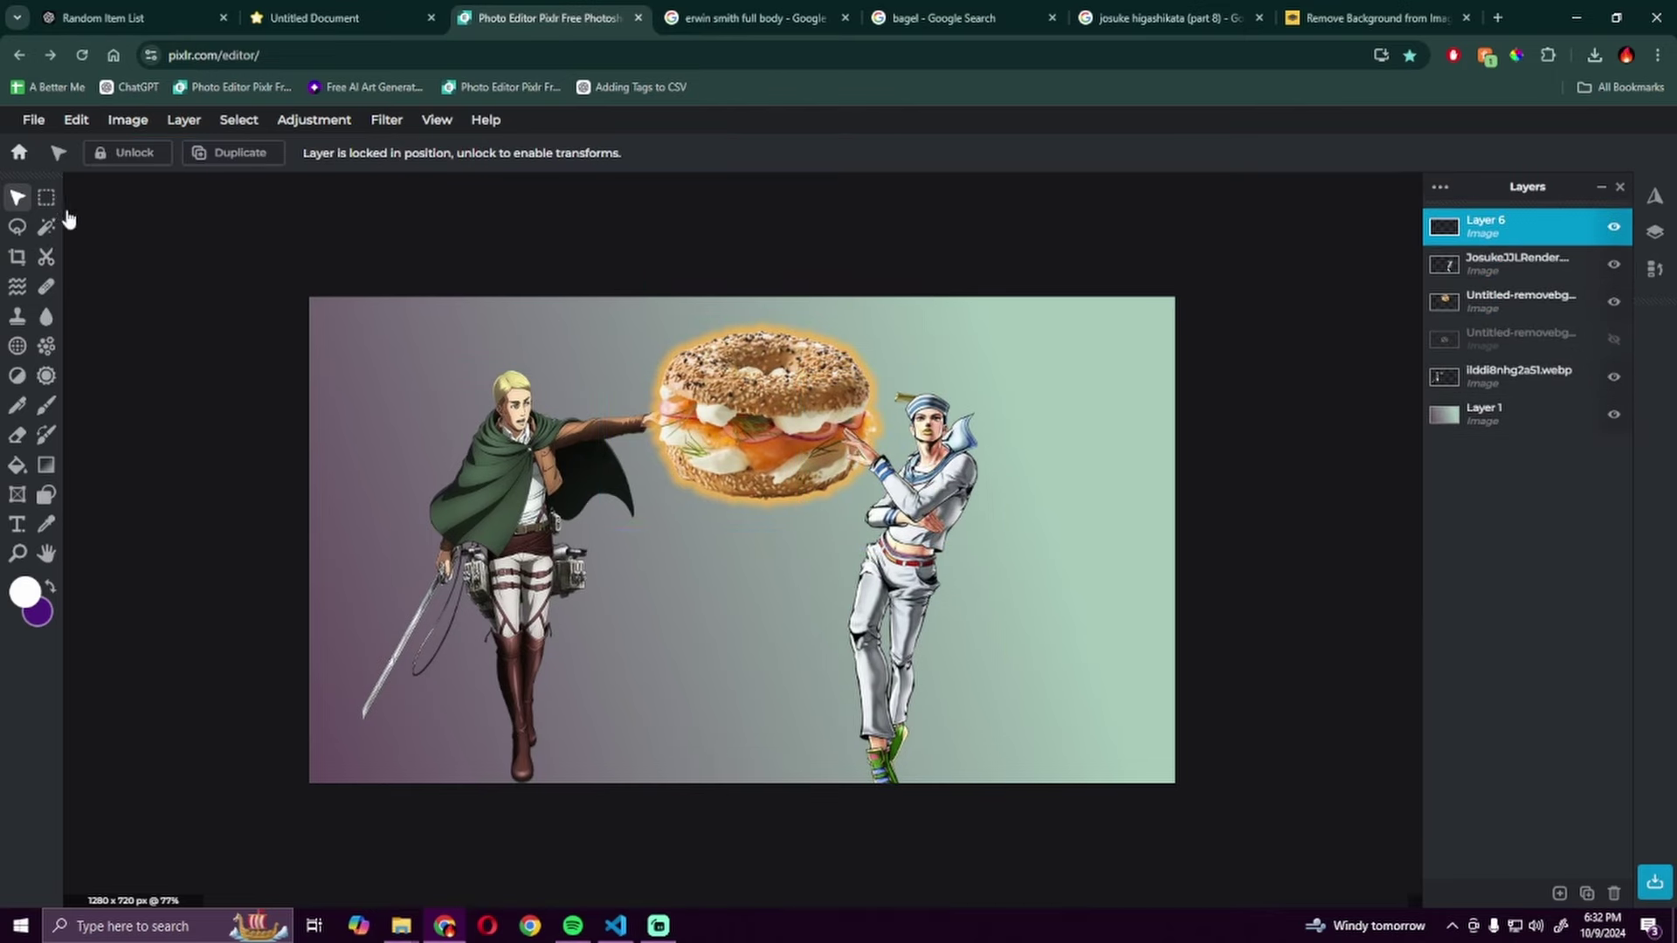
pyautogui.click(524, 551)
pyautogui.click(386, 119)
pyautogui.click(312, 119)
pyautogui.click(394, 210)
pyautogui.moveTo(1135, 616); pyautogui.dragTo(1156, 618)
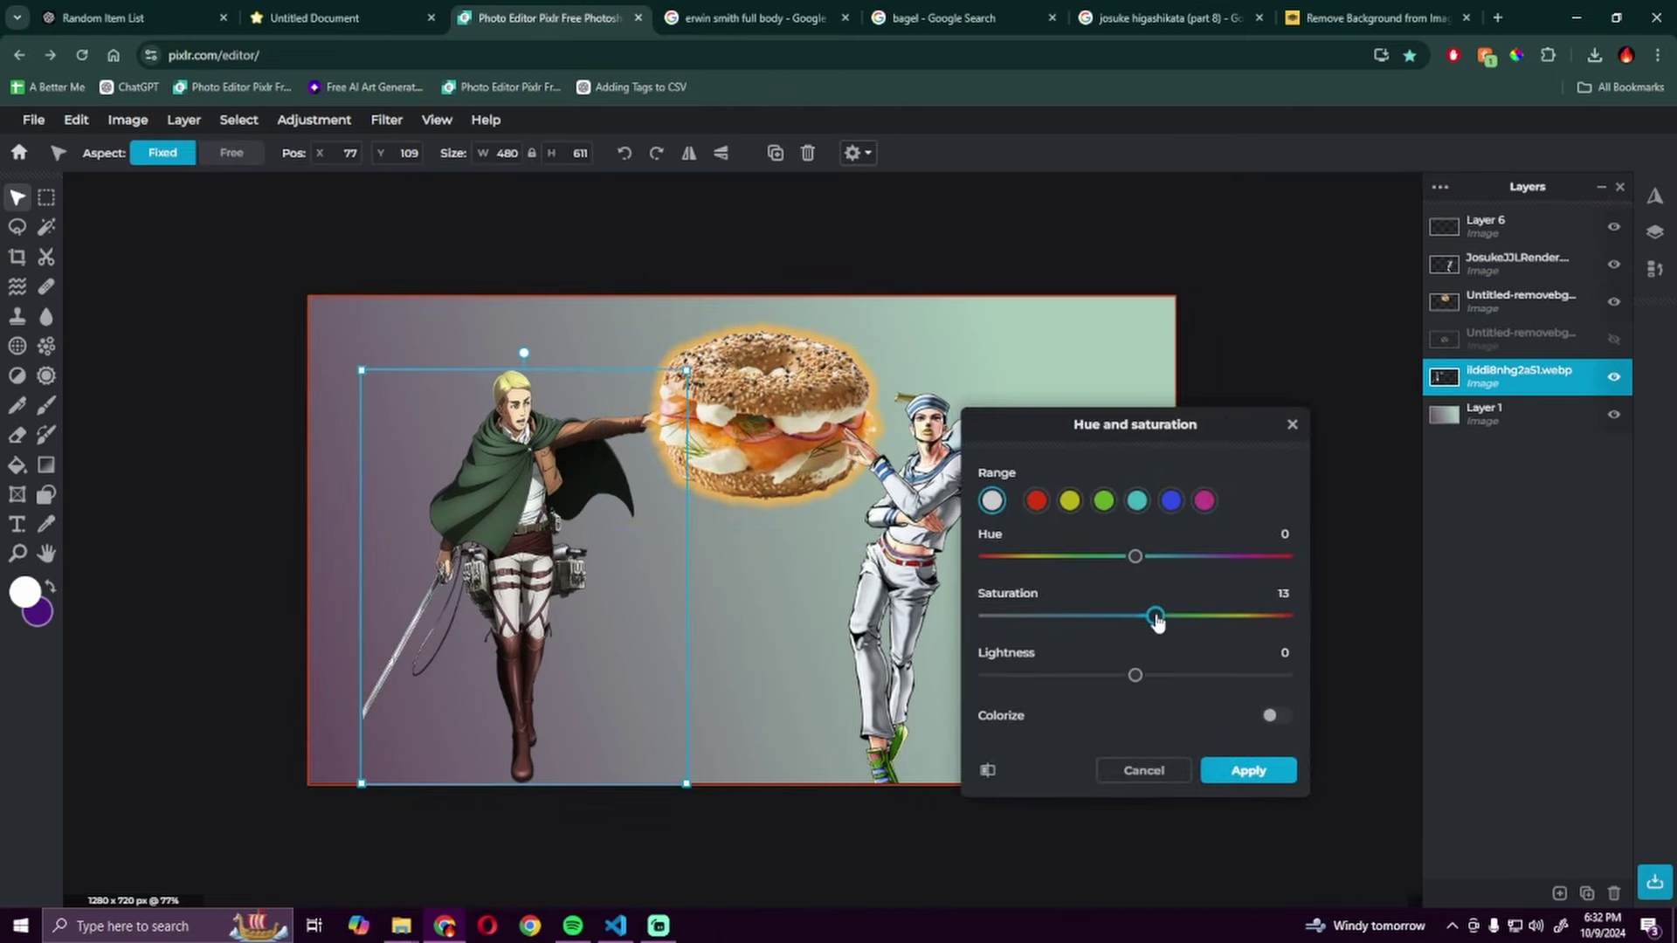
pyautogui.moveTo(1134, 674); pyautogui.dragTo(1121, 677)
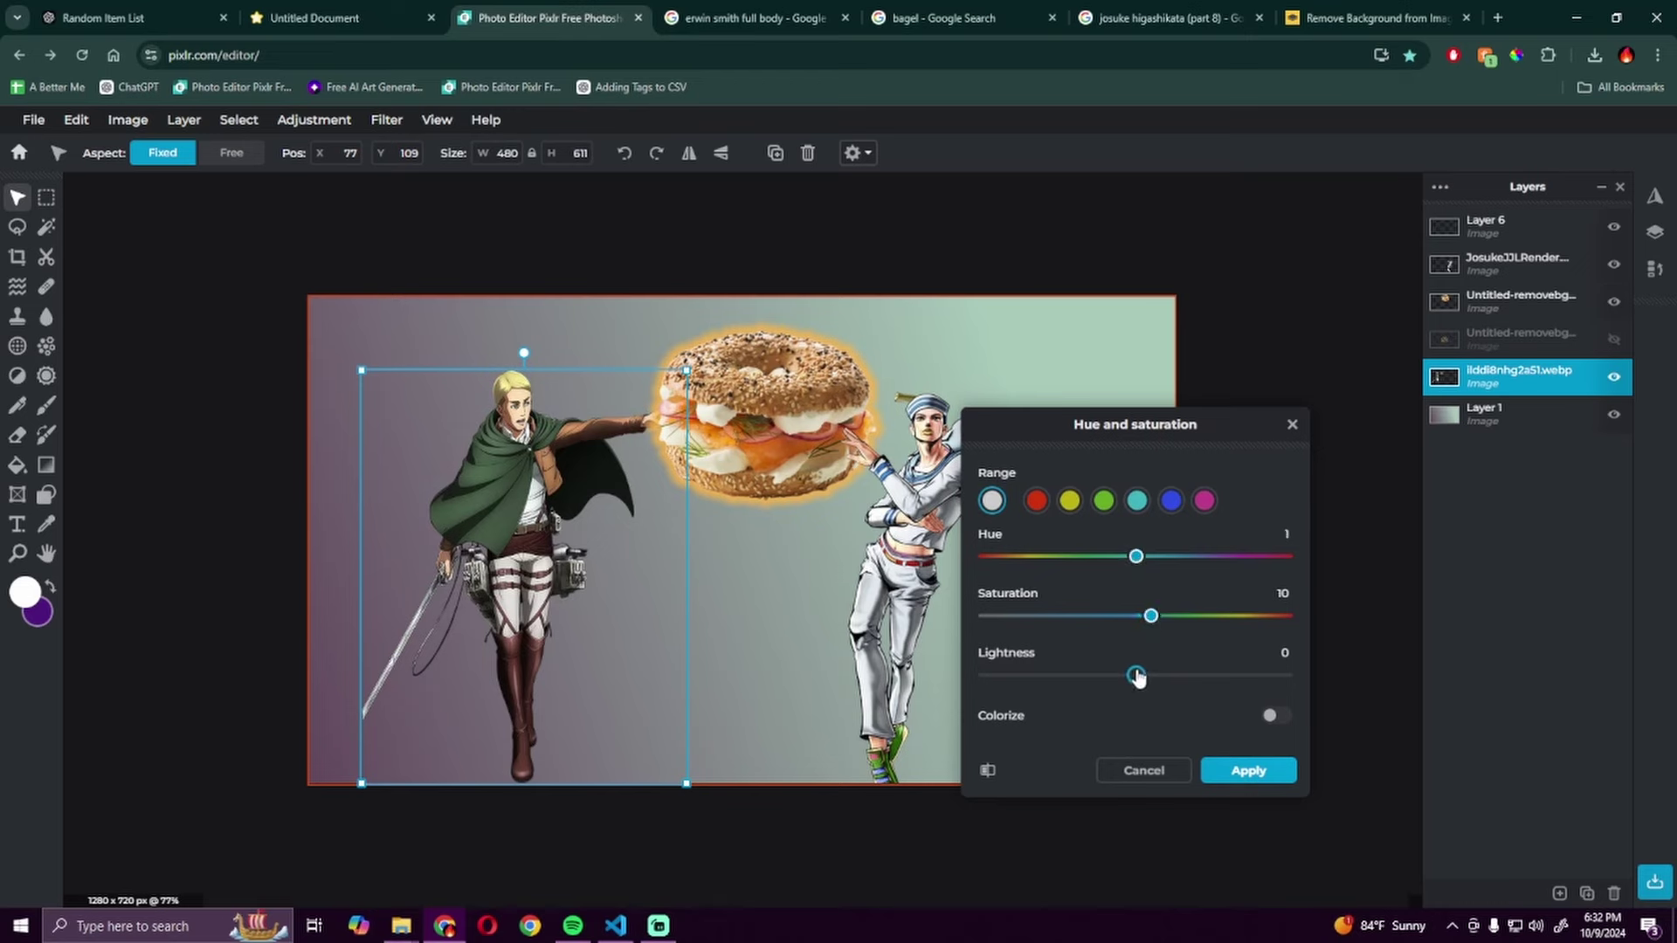
pyautogui.click(1249, 772)
# Step: Set red as the painting colour and switch to the Brush on Layer 6
pyautogui.click(917, 550)
pyautogui.click(224, 420)
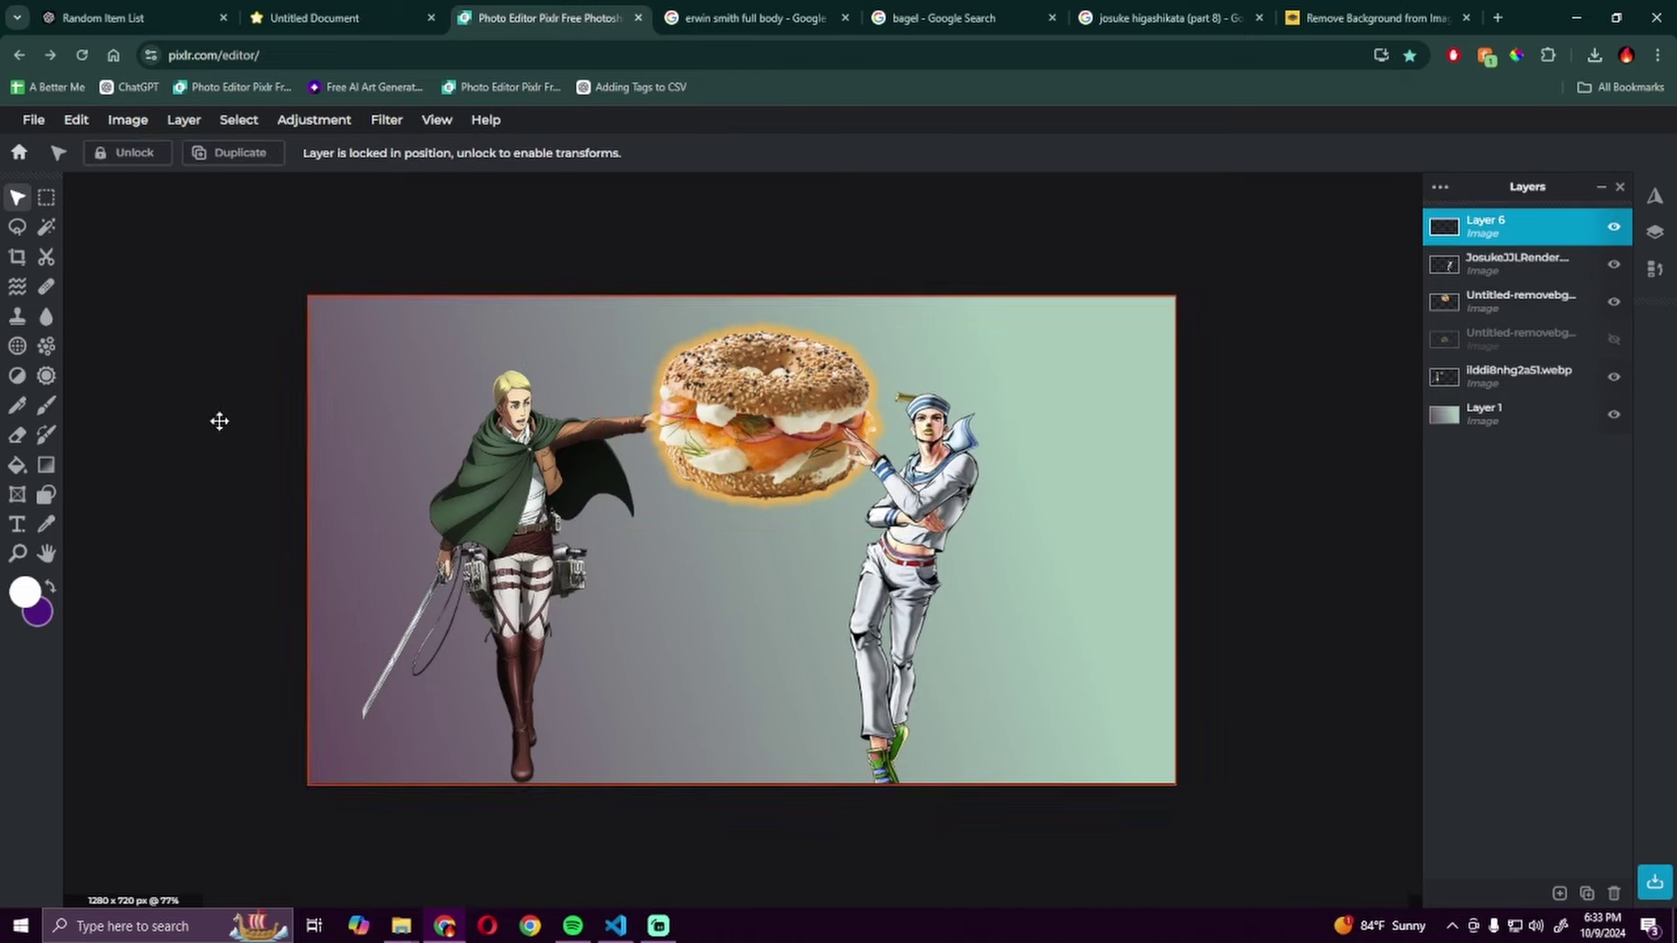
pyautogui.click(26, 594)
pyautogui.click(1292, 746)
pyautogui.click(45, 405)
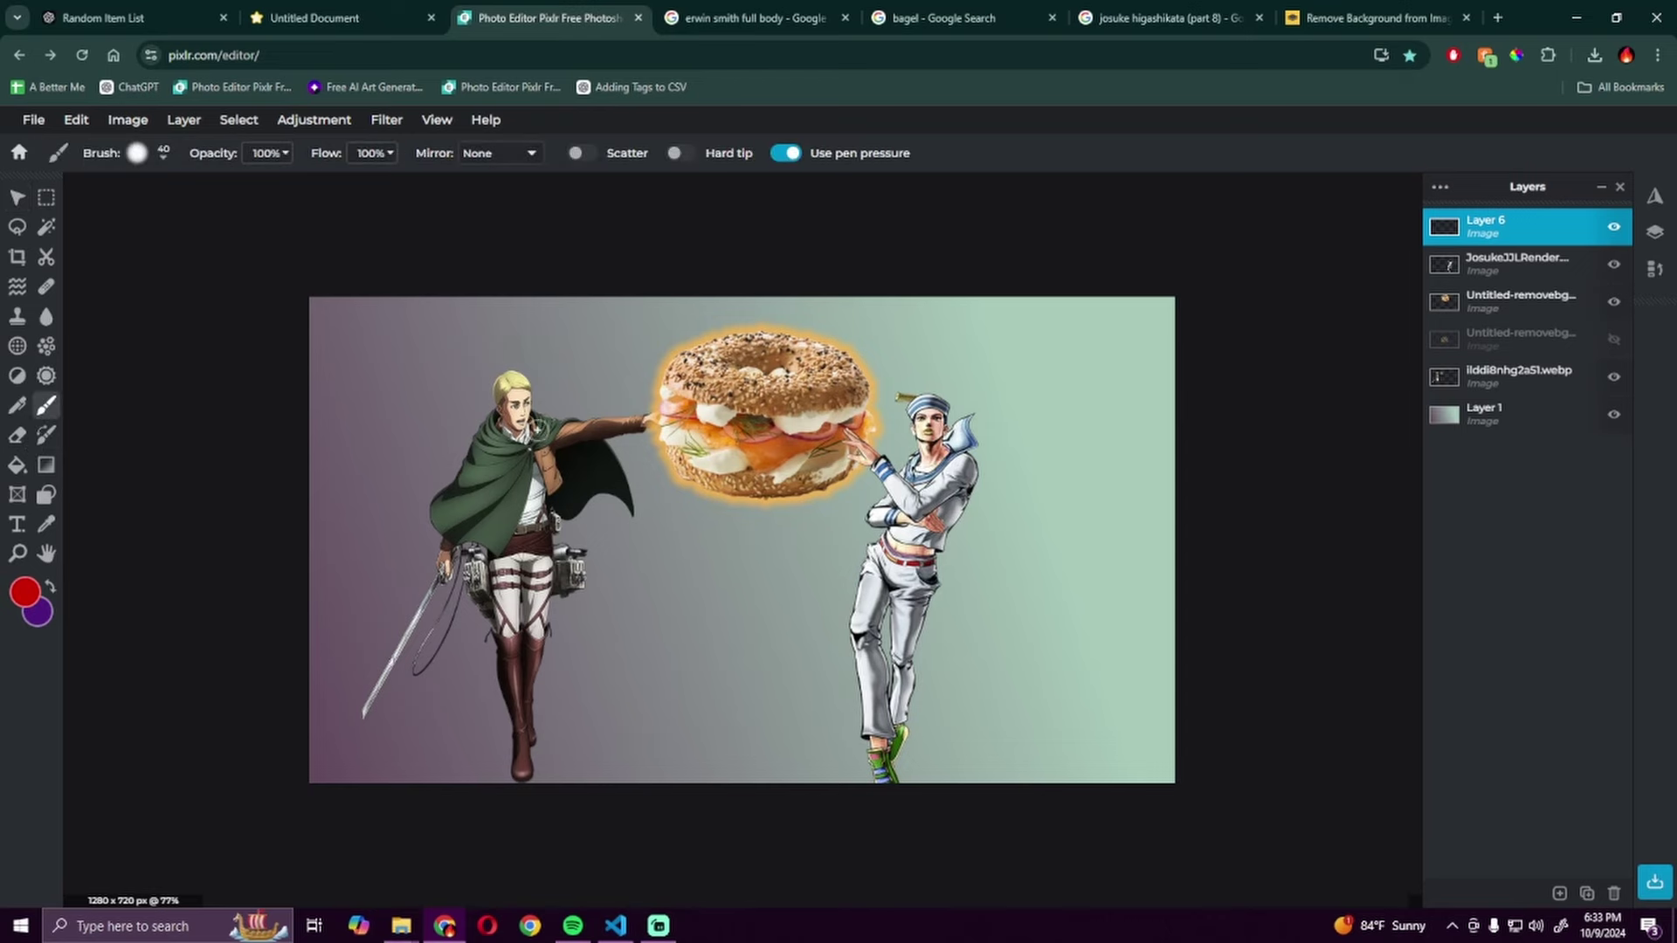
pyautogui.click(138, 152)
pyautogui.click(509, 355)
pyautogui.scroll(1, 508, 353)
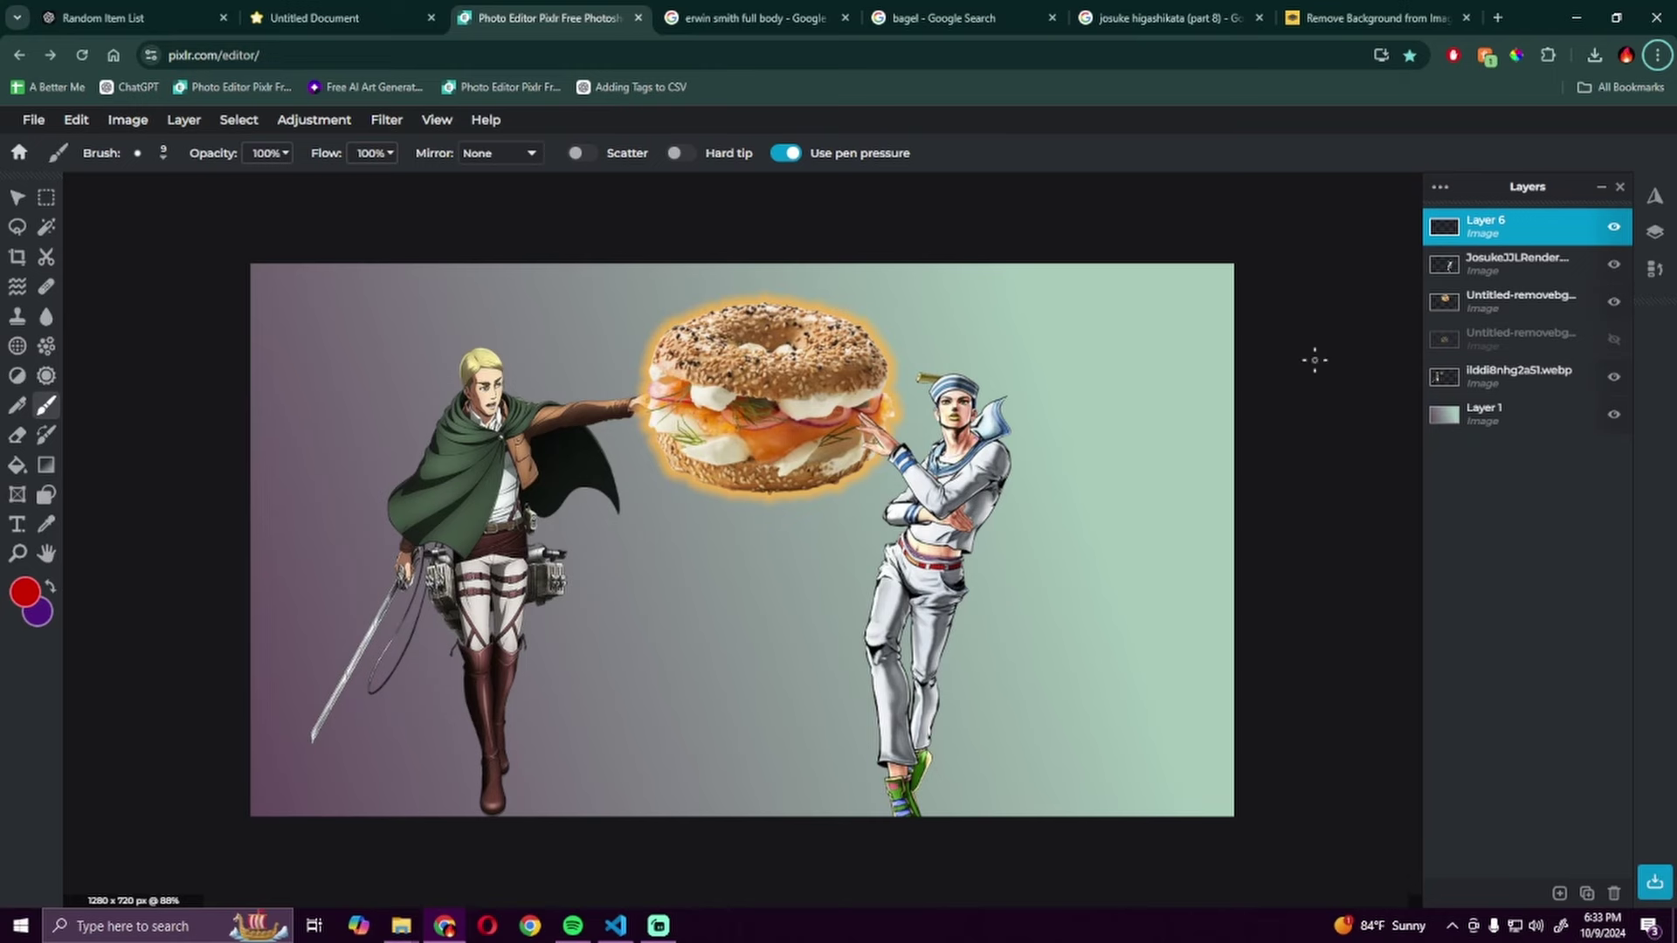
pyautogui.scroll(-1, 525, 394)
# Step: Flip both the caped and sailor characters horizontally
pyautogui.click(18, 196)
pyautogui.click(564, 550)
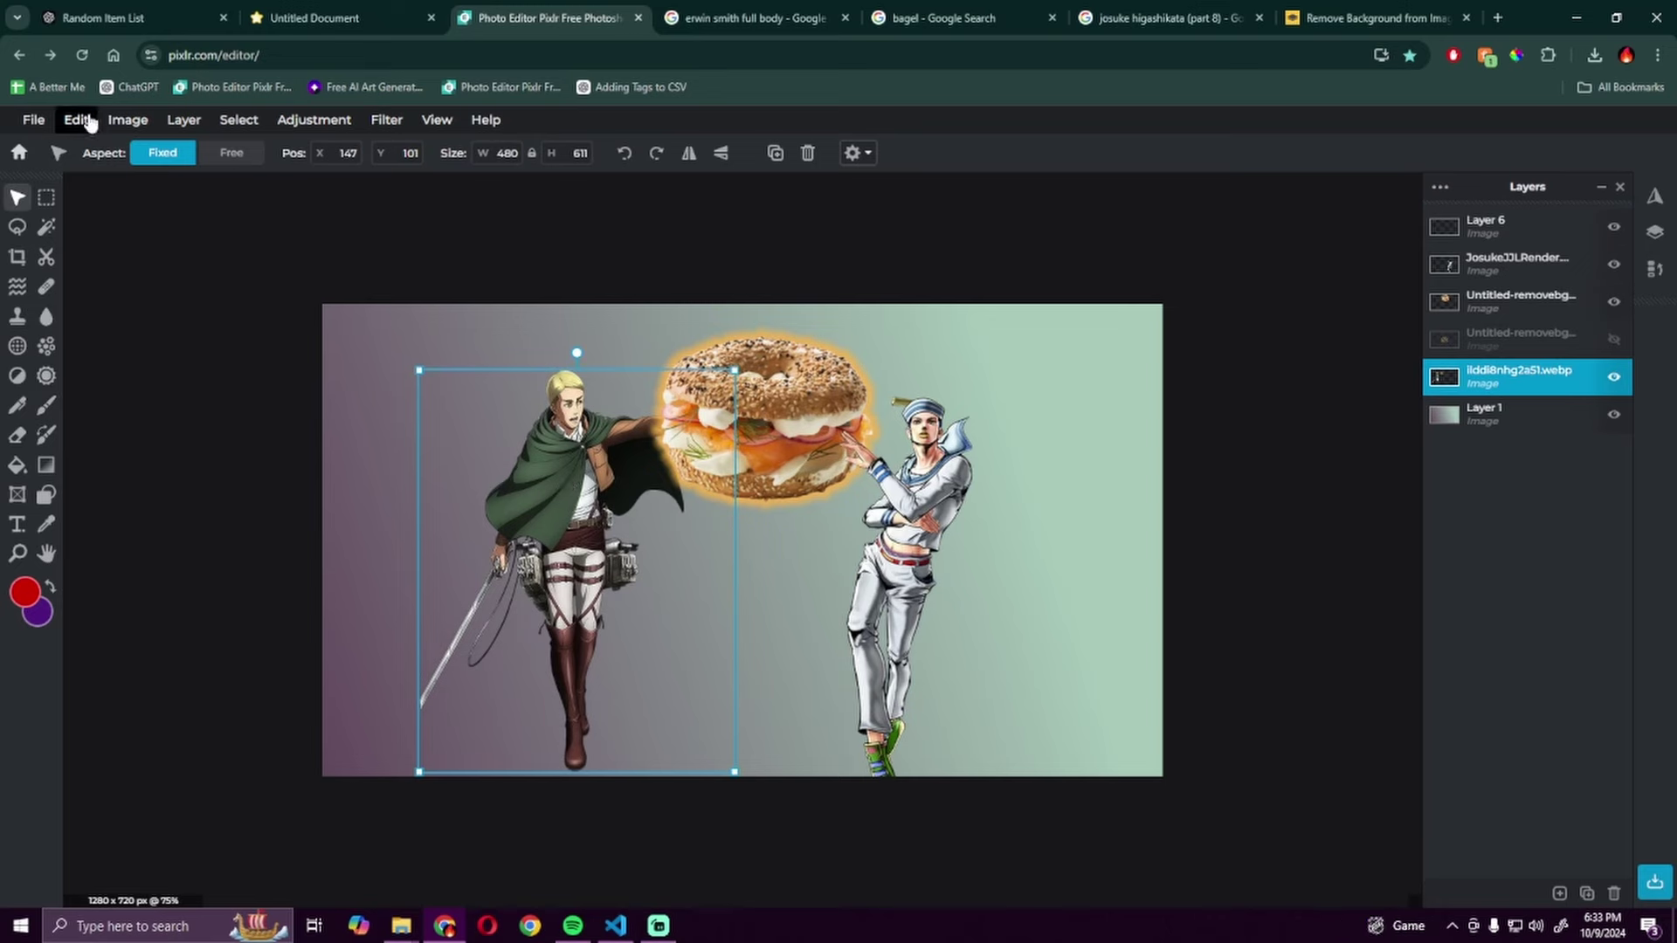
pyautogui.click(127, 118)
pyautogui.click(327, 408)
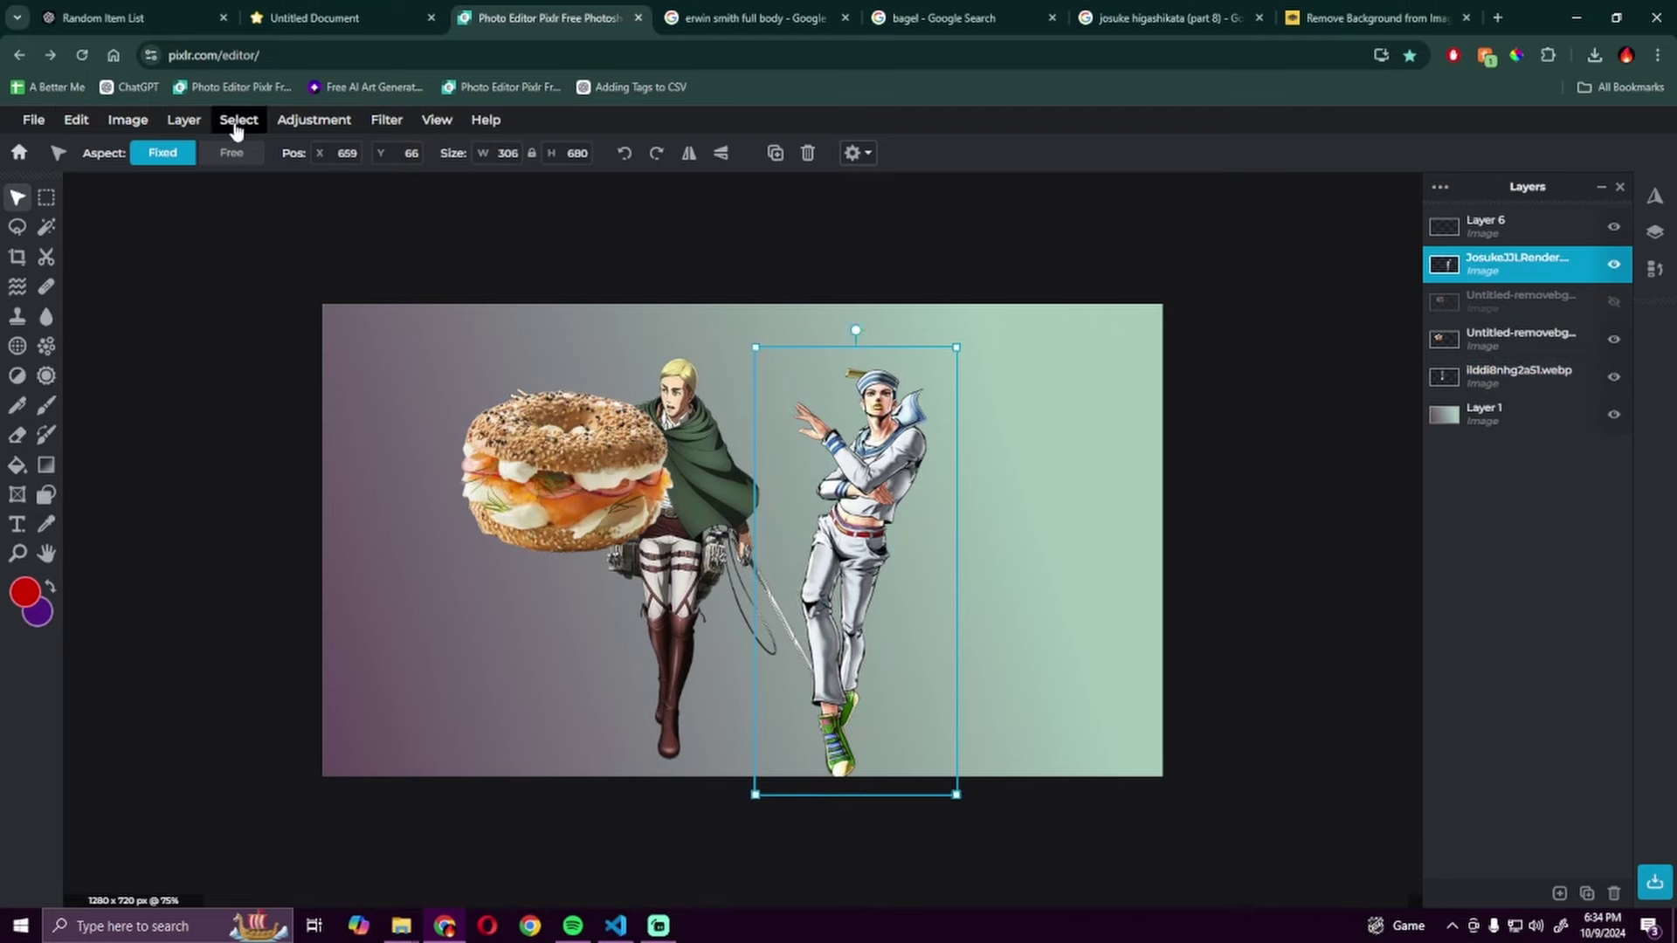
pyautogui.click(76, 118)
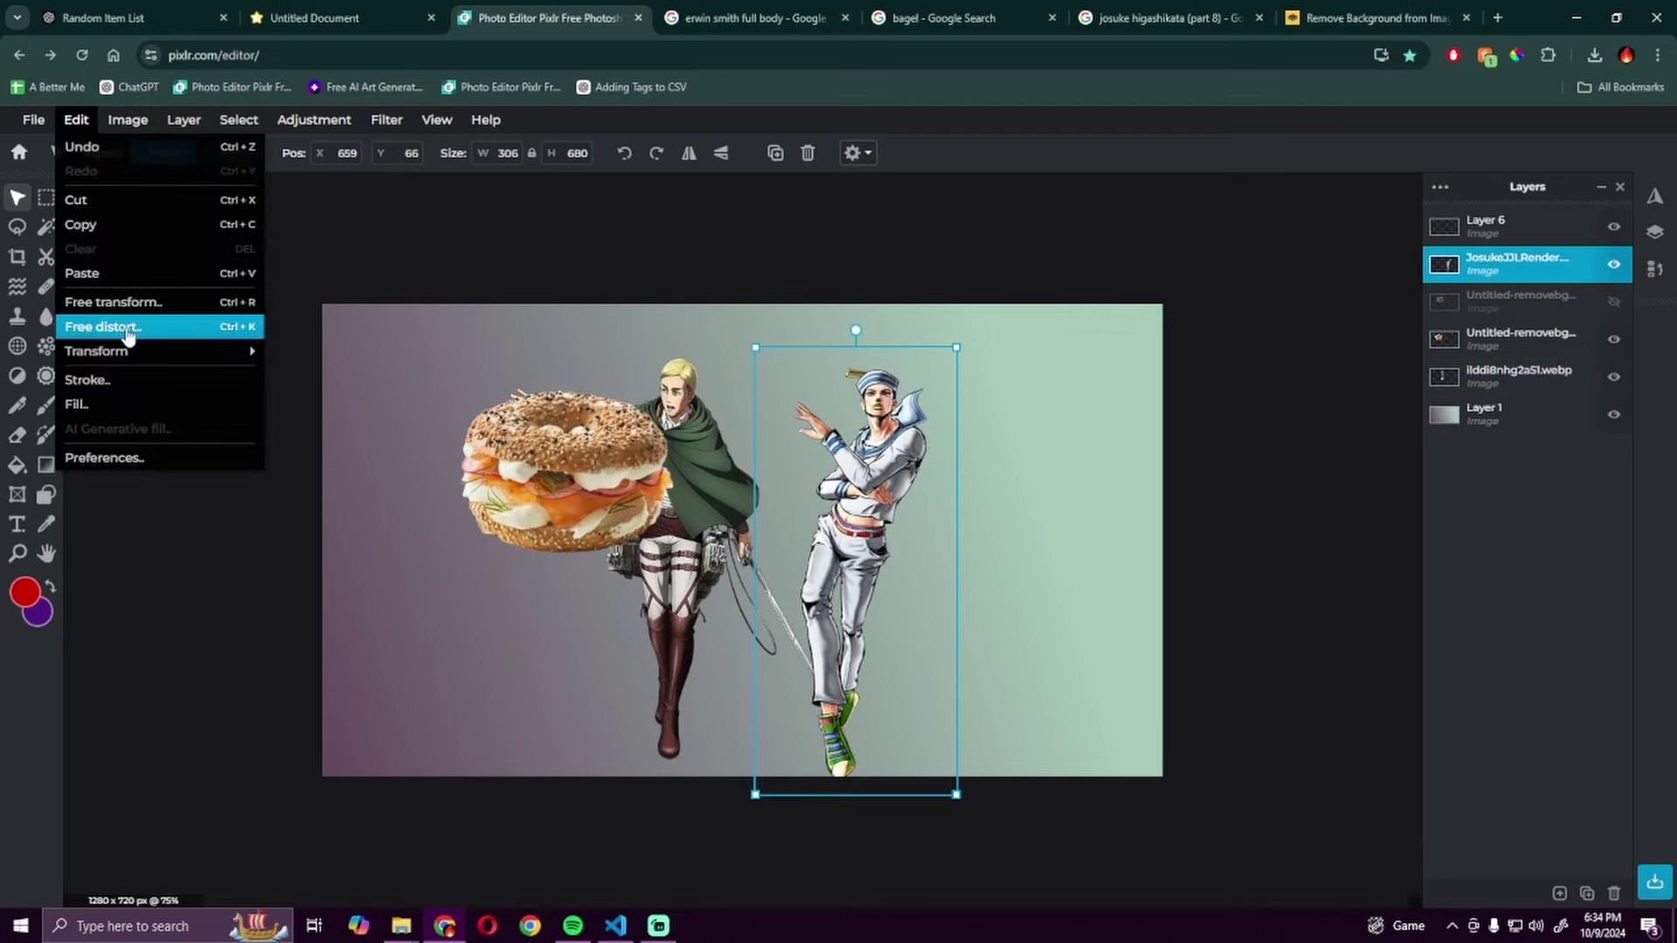
pyautogui.click(237, 326)
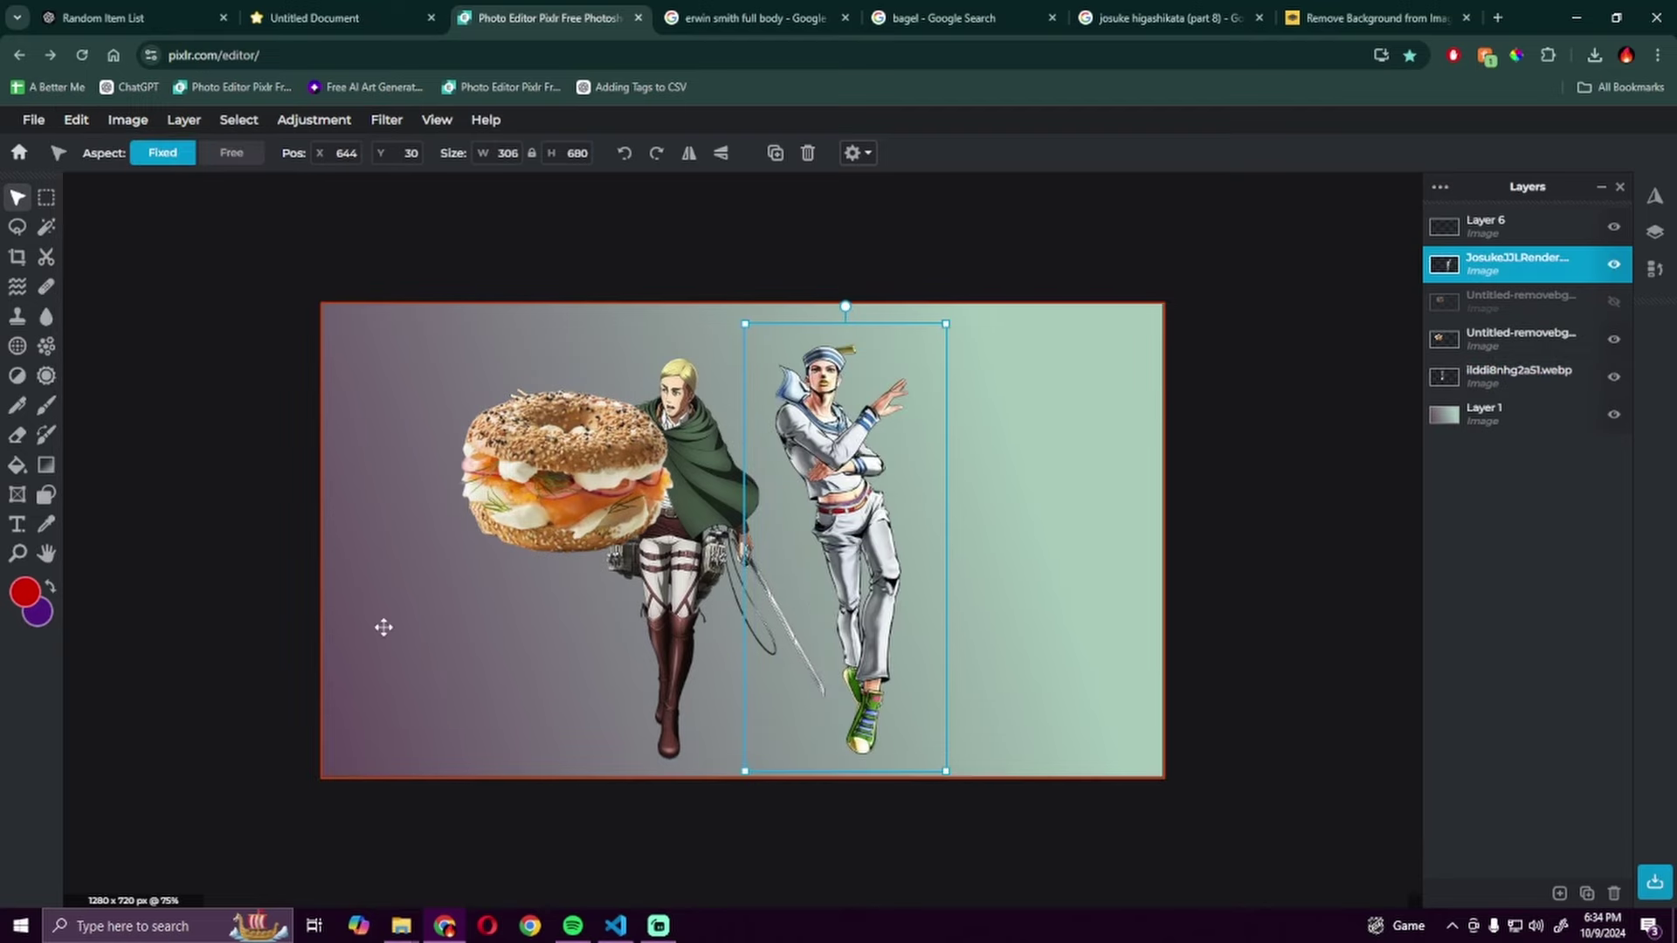
# Step: Move the bagel sandwich up-left, set a slice beneath it, and duplicate one as a leg
pyautogui.moveTo(563, 472); pyautogui.dragTo(432, 406)
pyautogui.scroll(3, 432, 406)
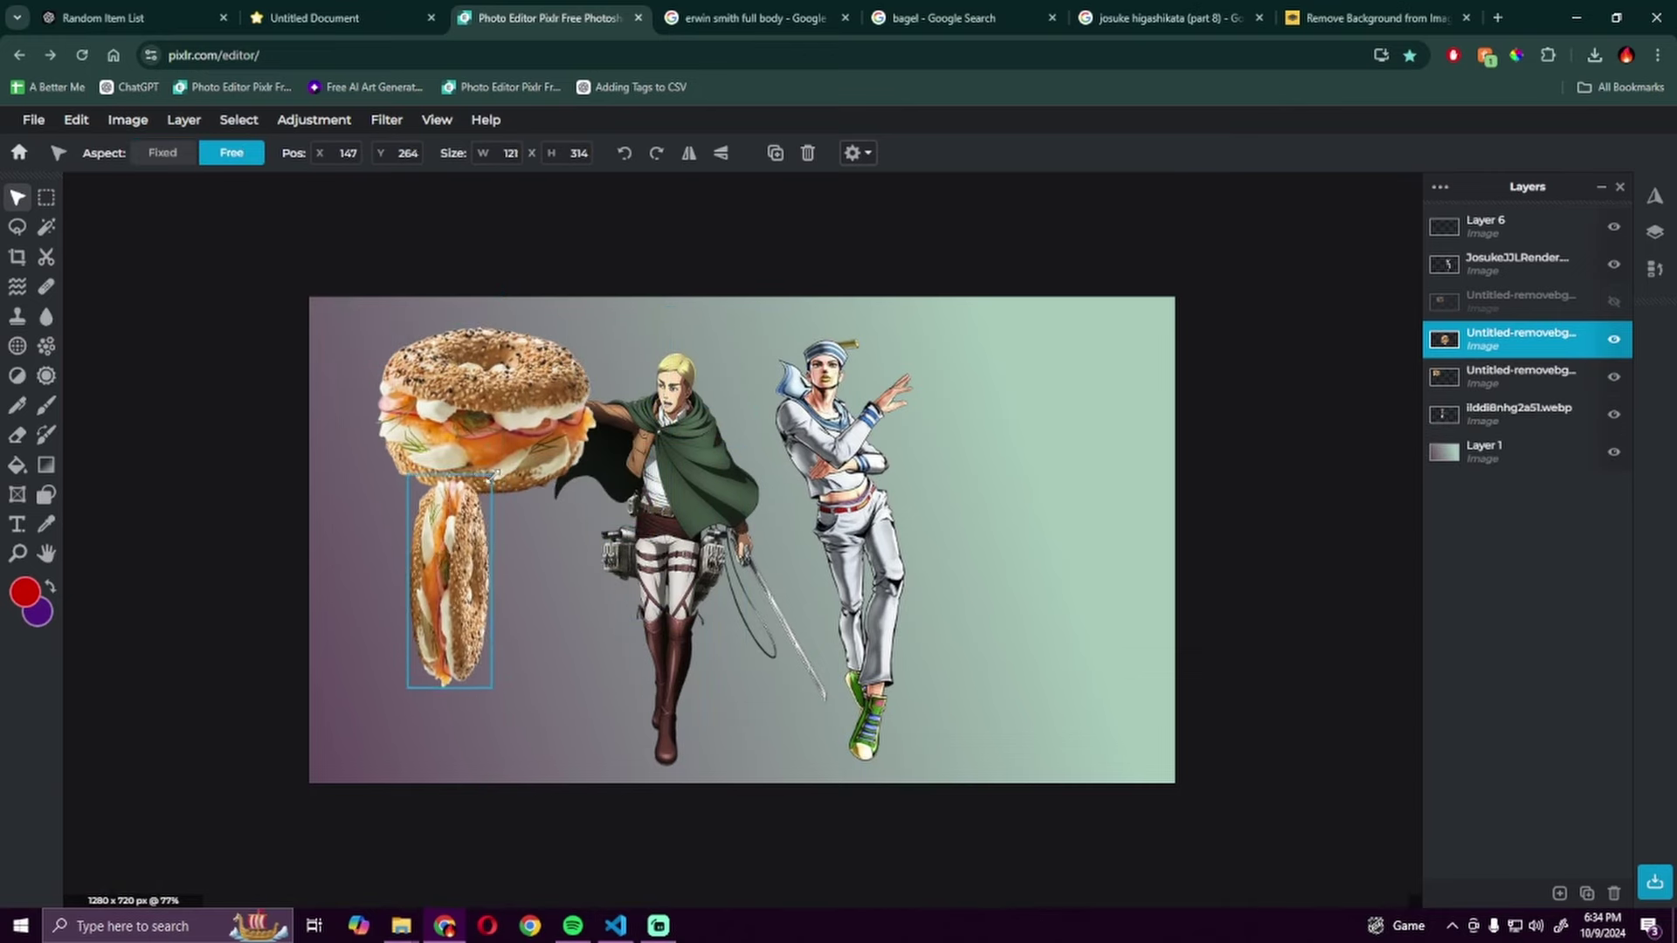
pyautogui.moveTo(450, 573); pyautogui.dragTo(487, 551)
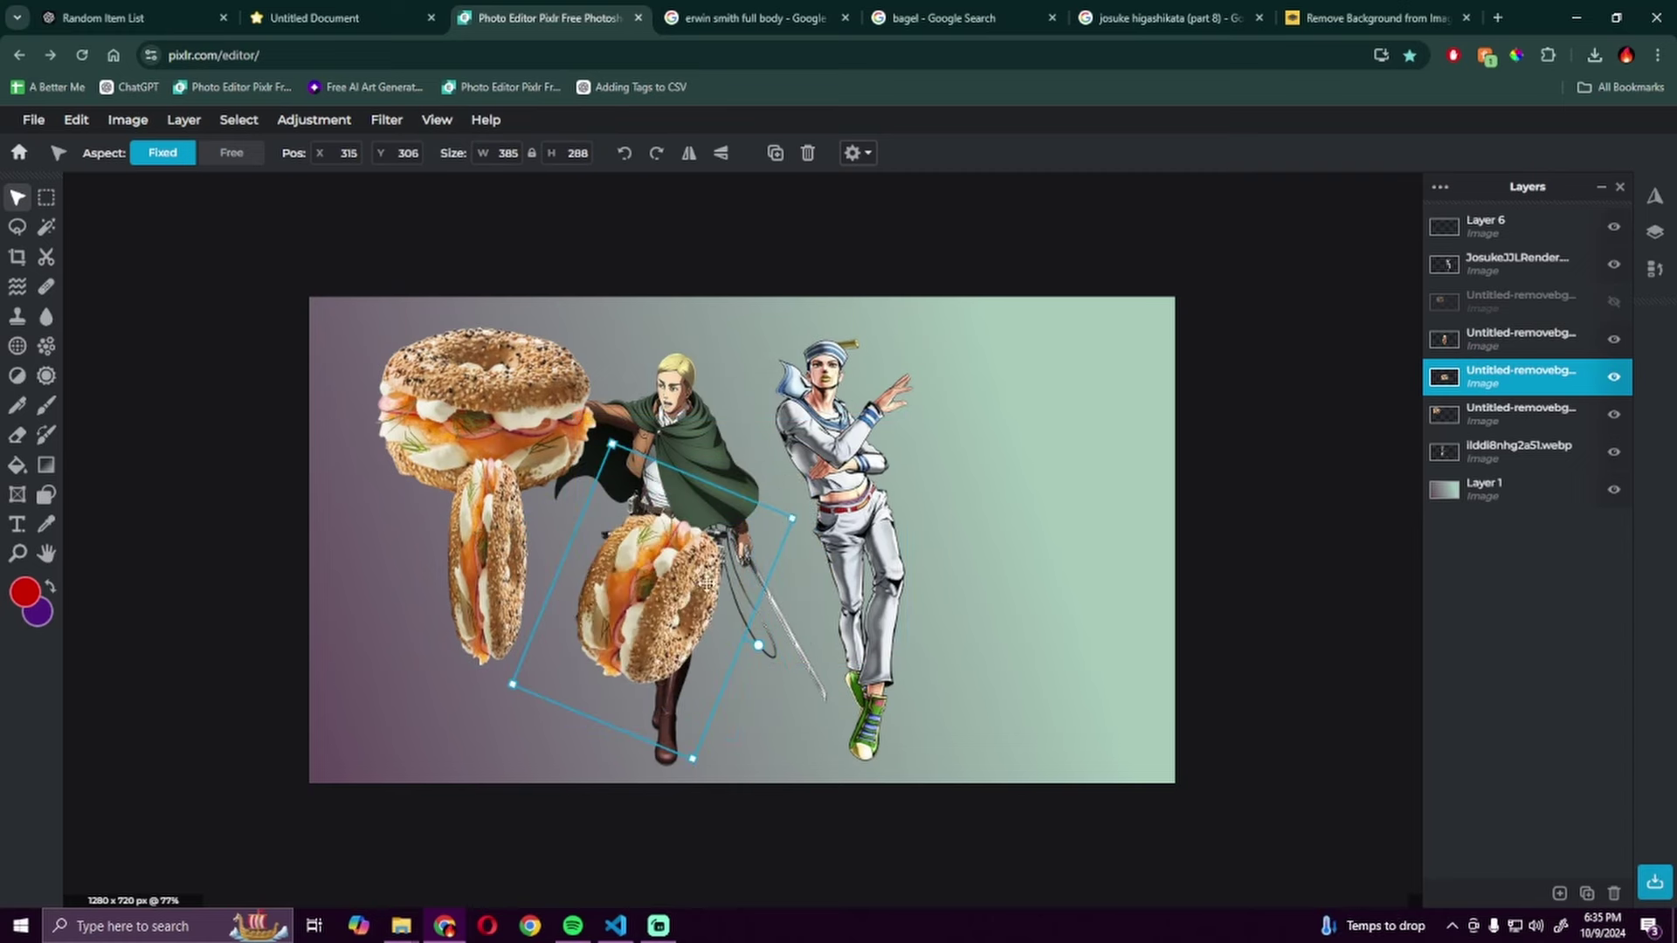
pyautogui.hotkey('ctrl', 'd')
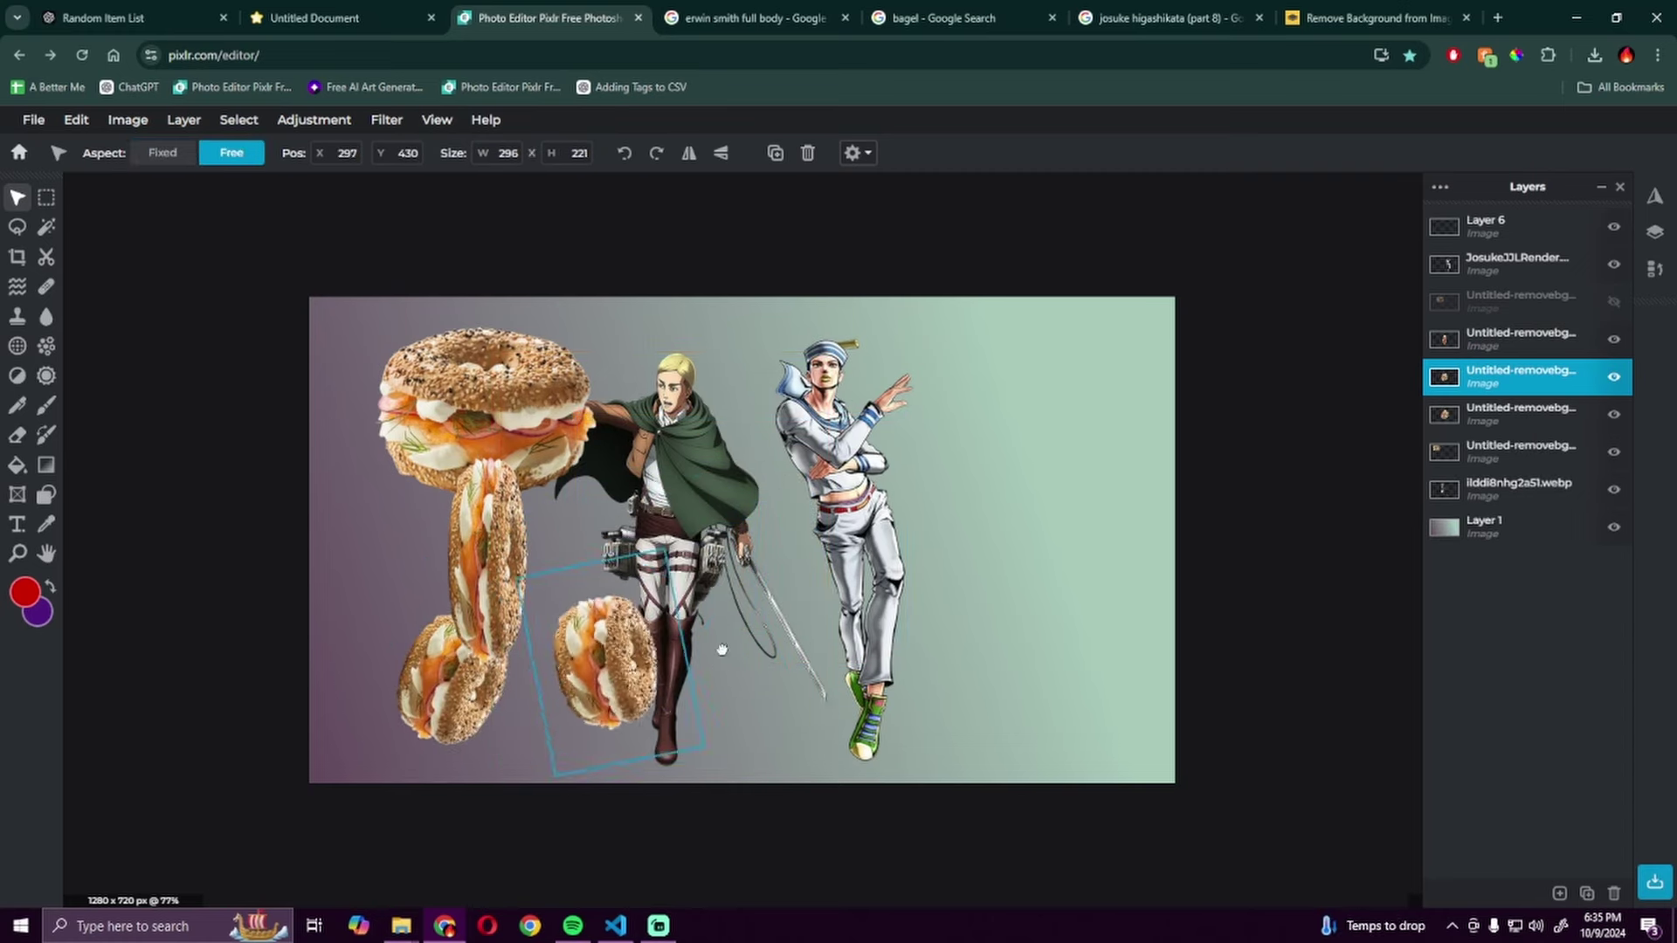
pyautogui.moveTo(551, 642); pyautogui.dragTo(524, 681)
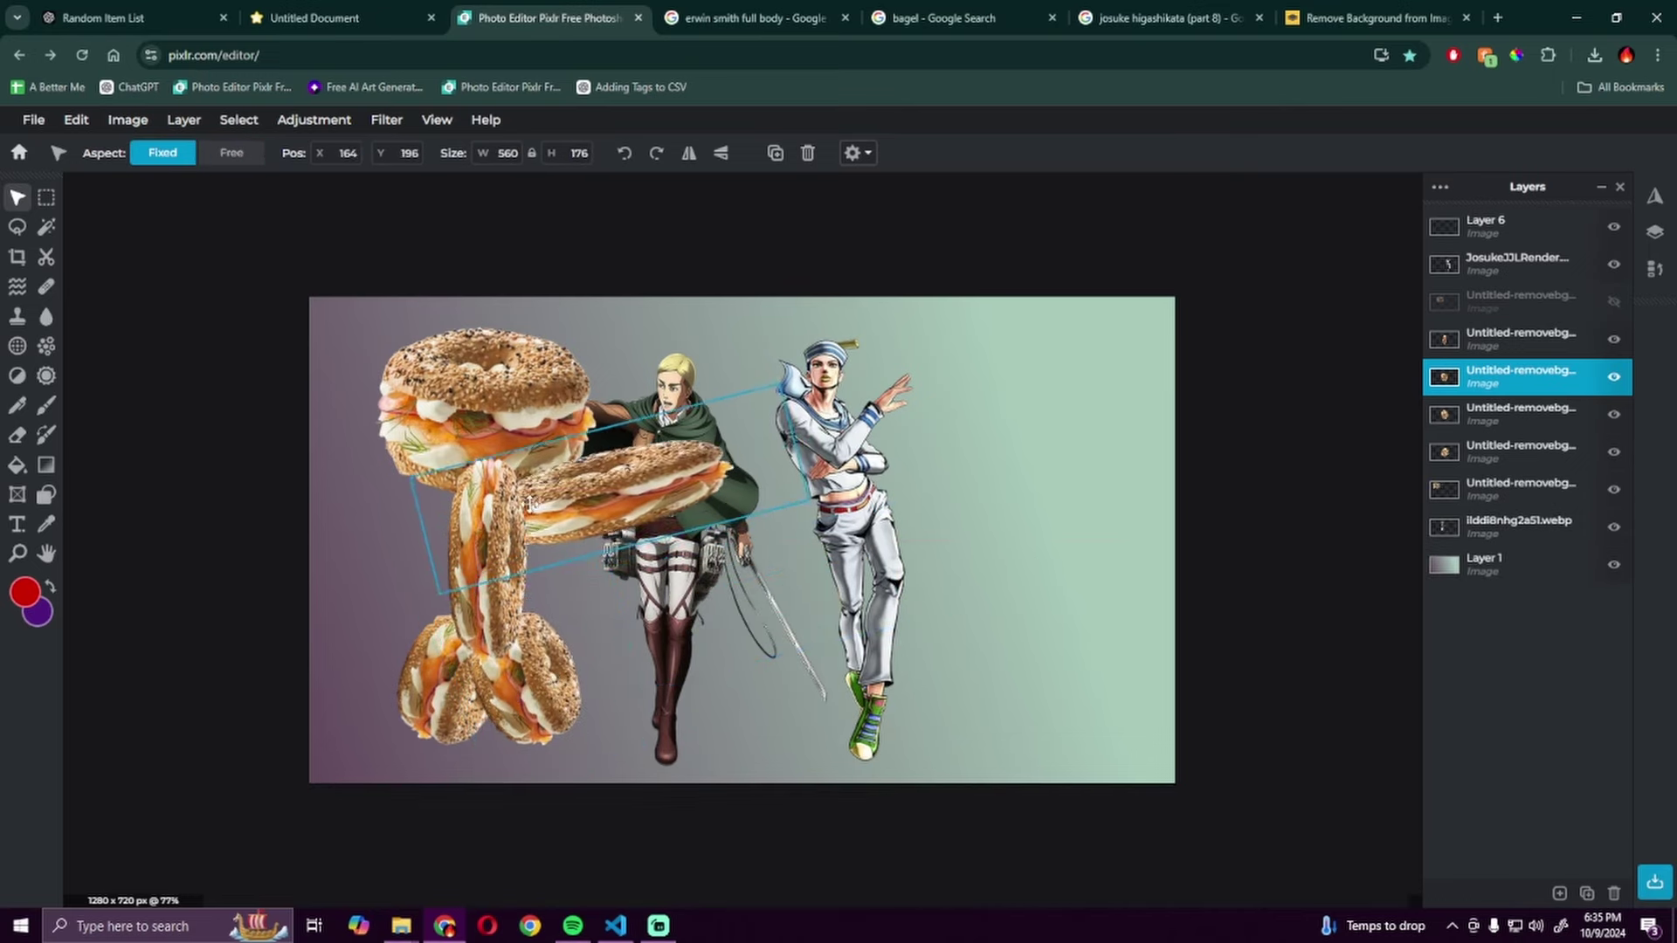
# Step: Hide both character layers and duplicate a bagel piece as a diagonal leg
pyautogui.click(1614, 263)
pyautogui.click(1520, 225)
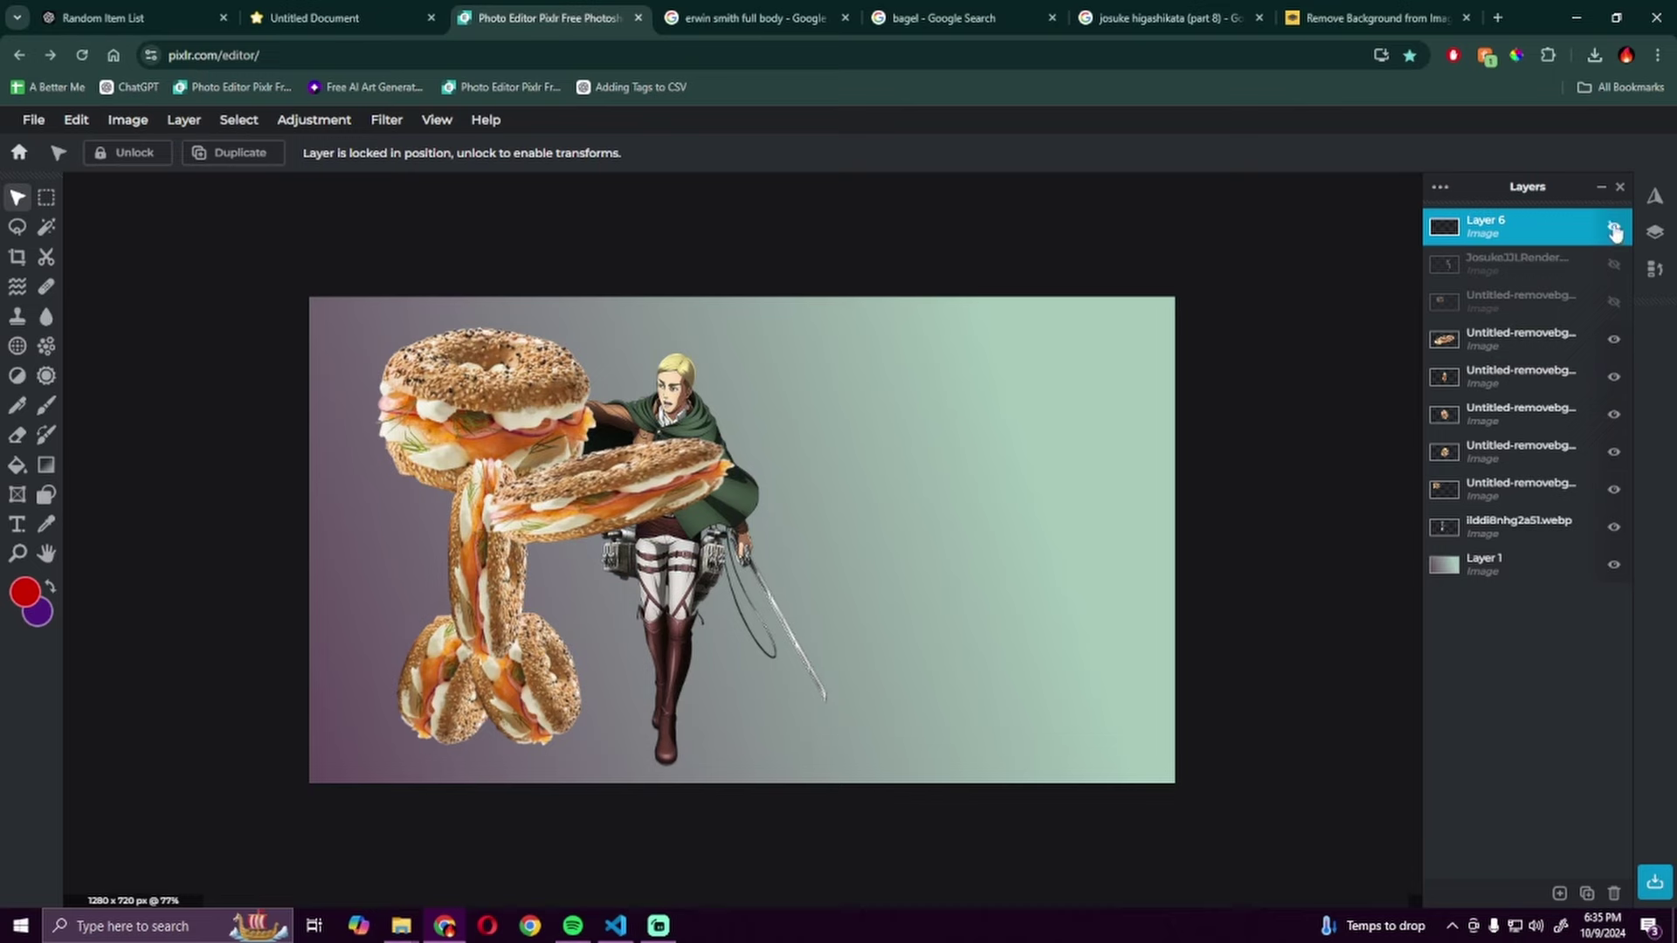
pyautogui.click(1614, 525)
pyautogui.click(639, 512)
pyautogui.hotkey('ctrl', 'd')
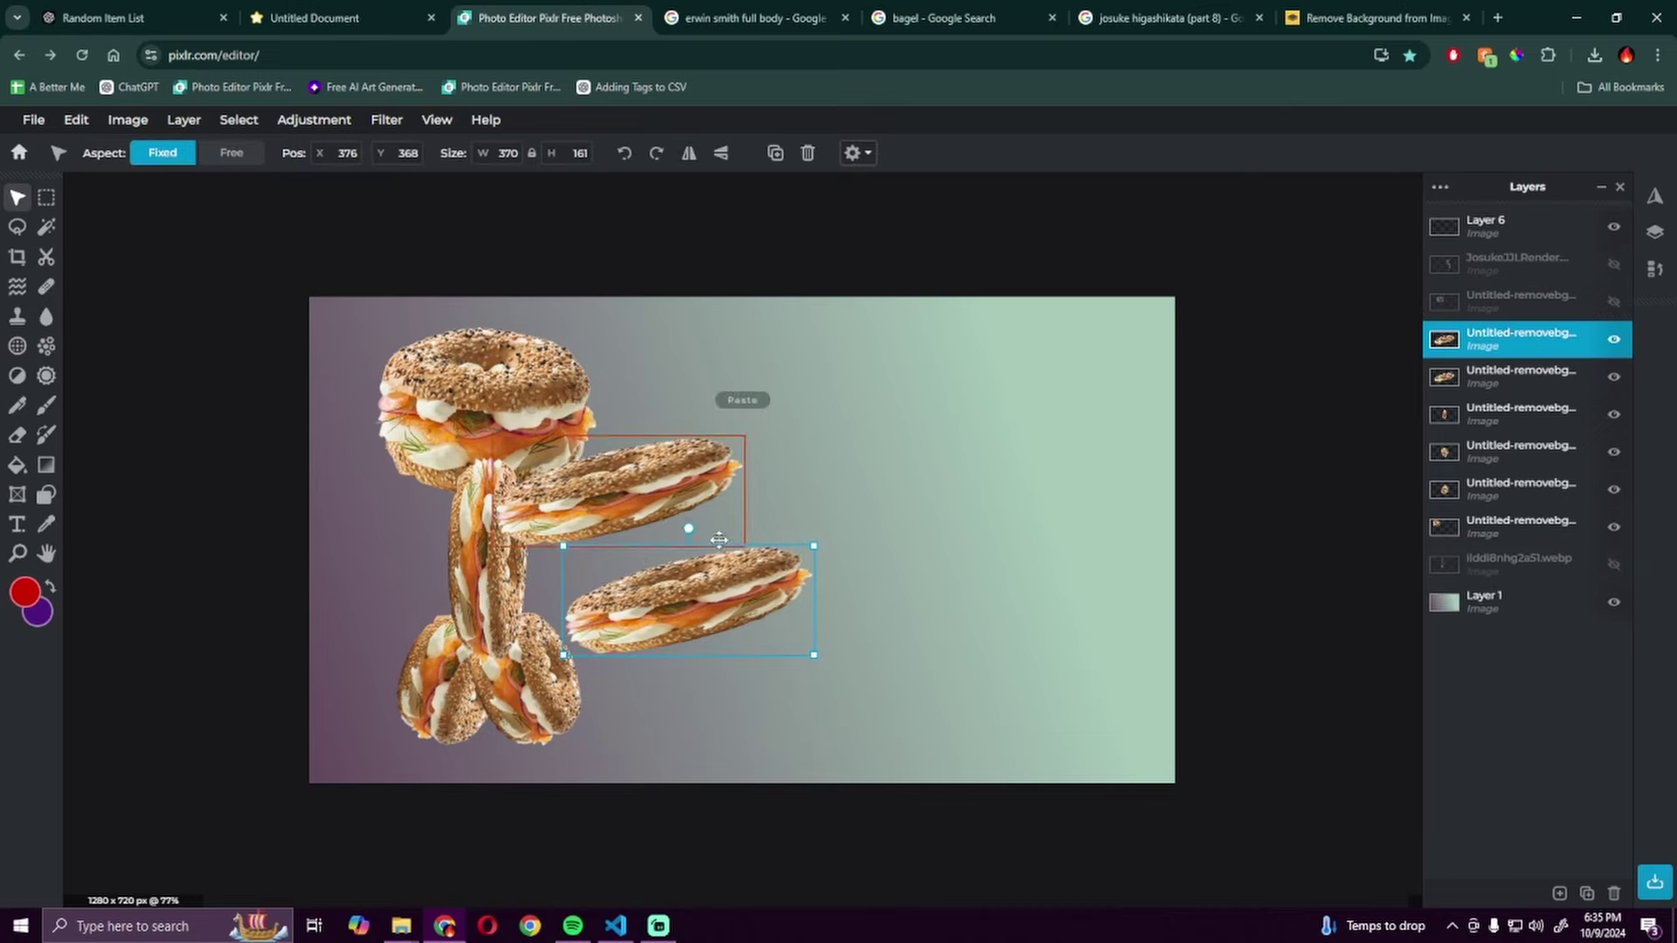
pyautogui.moveTo(655, 495)
pyautogui.mouseDown()
pyautogui.moveTo(773, 577)
pyautogui.moveTo(432, 599)
pyautogui.mouseUp()
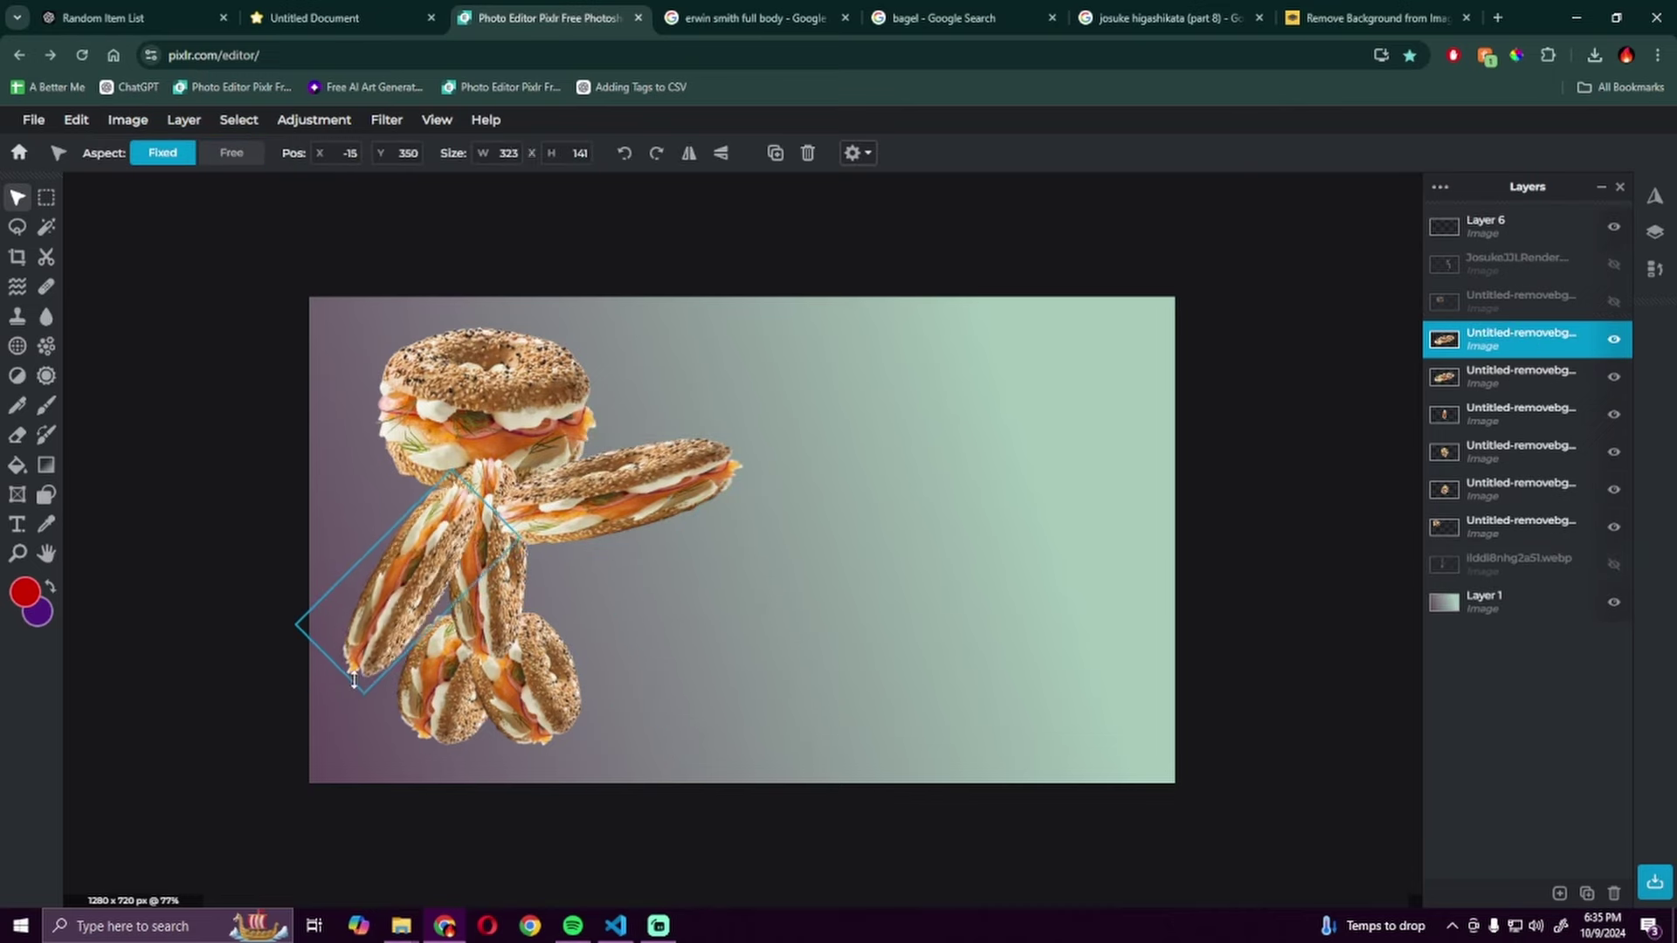
# Step: Shrink the arm bagel, paste a small bagel, and delete the extra copy
pyautogui.click(655, 471)
pyautogui.moveTo(736, 514); pyautogui.dragTo(724, 504)
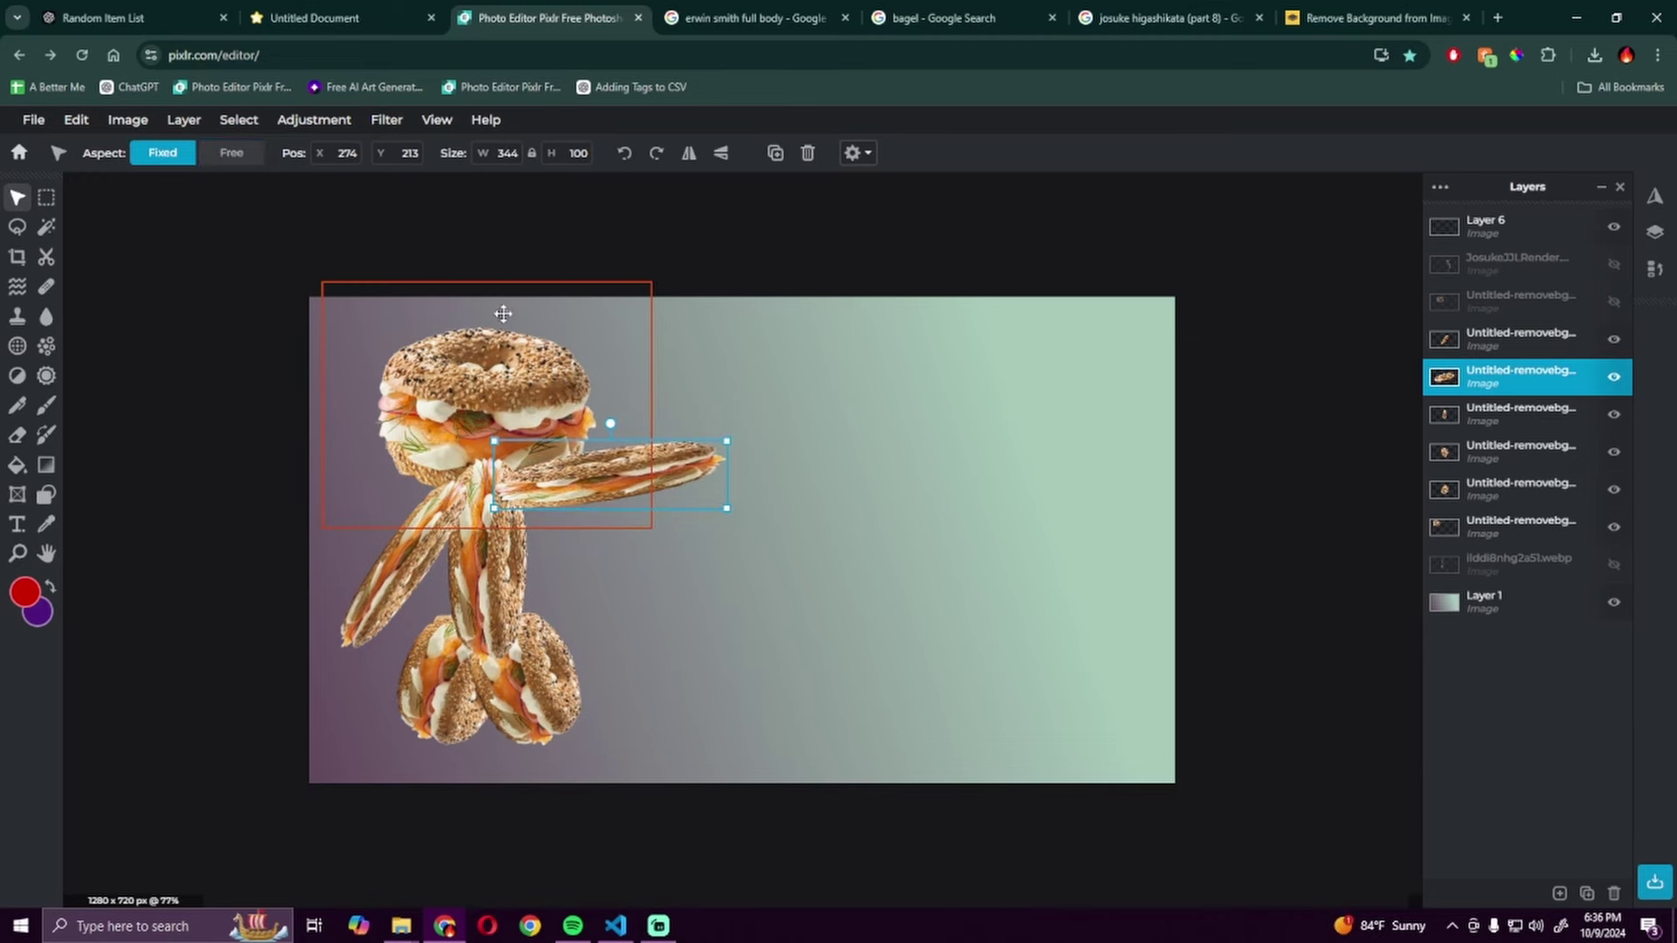
pyautogui.click(638, 511)
pyautogui.hotkey('ctrl', 'v')
pyautogui.moveTo(918, 433); pyautogui.dragTo(808, 527)
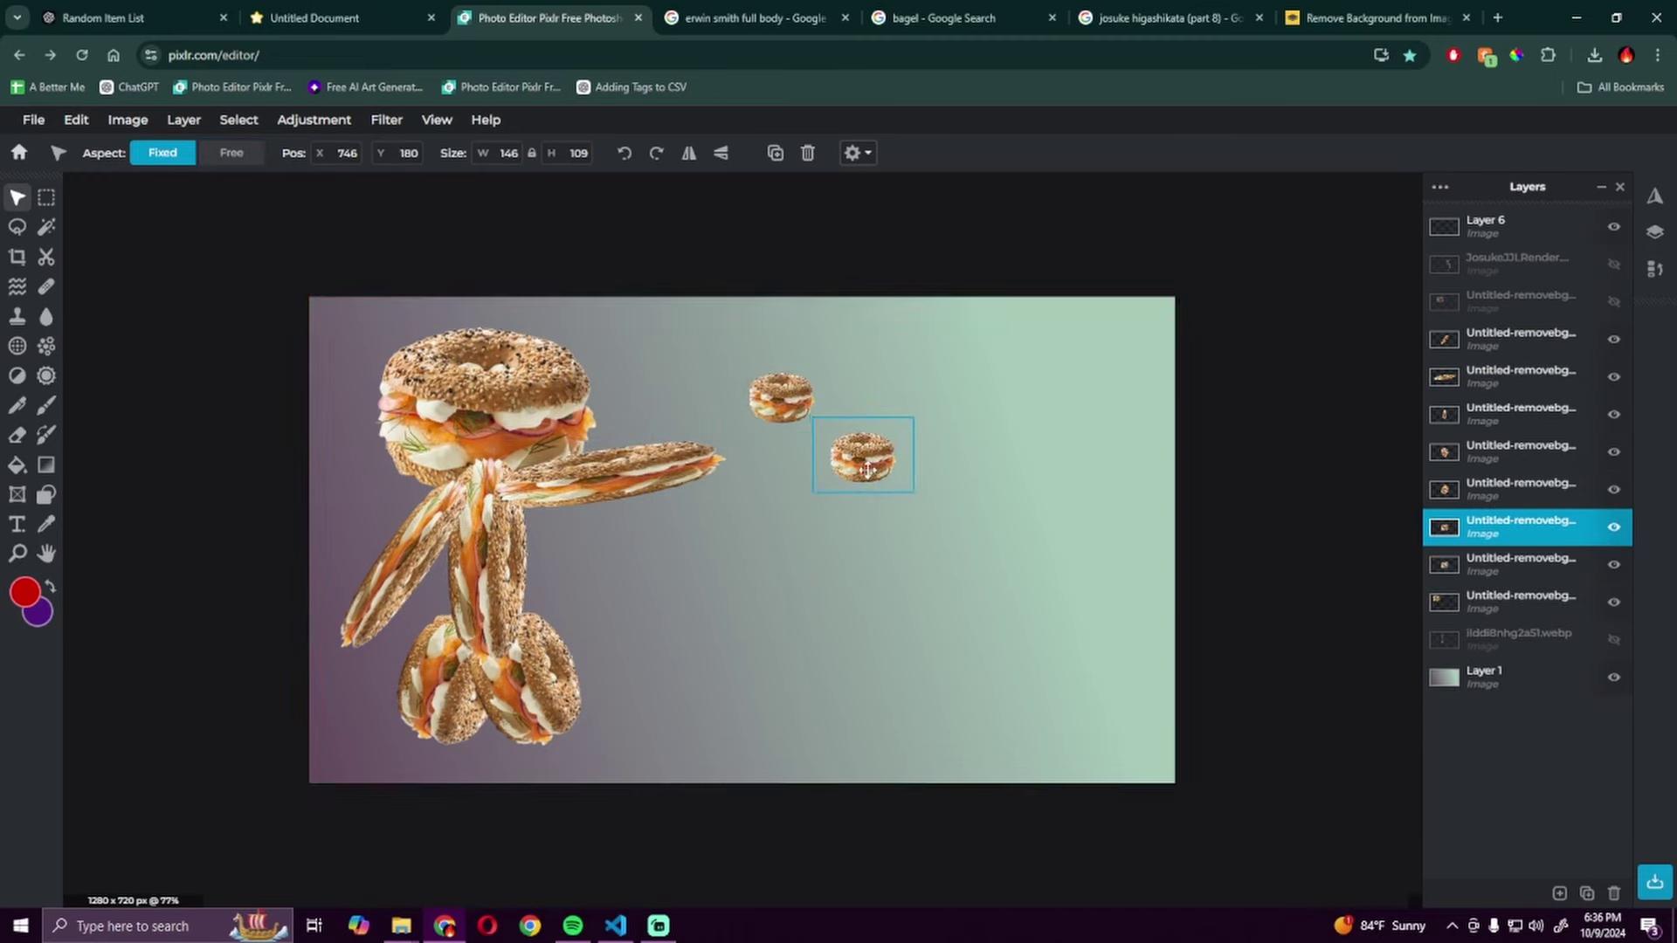
pyautogui.press('Delete')
# Step: Motion-blur the small bagel and scale a duplicate down over the trail
pyautogui.click(386, 120)
pyautogui.moveTo(393, 228)
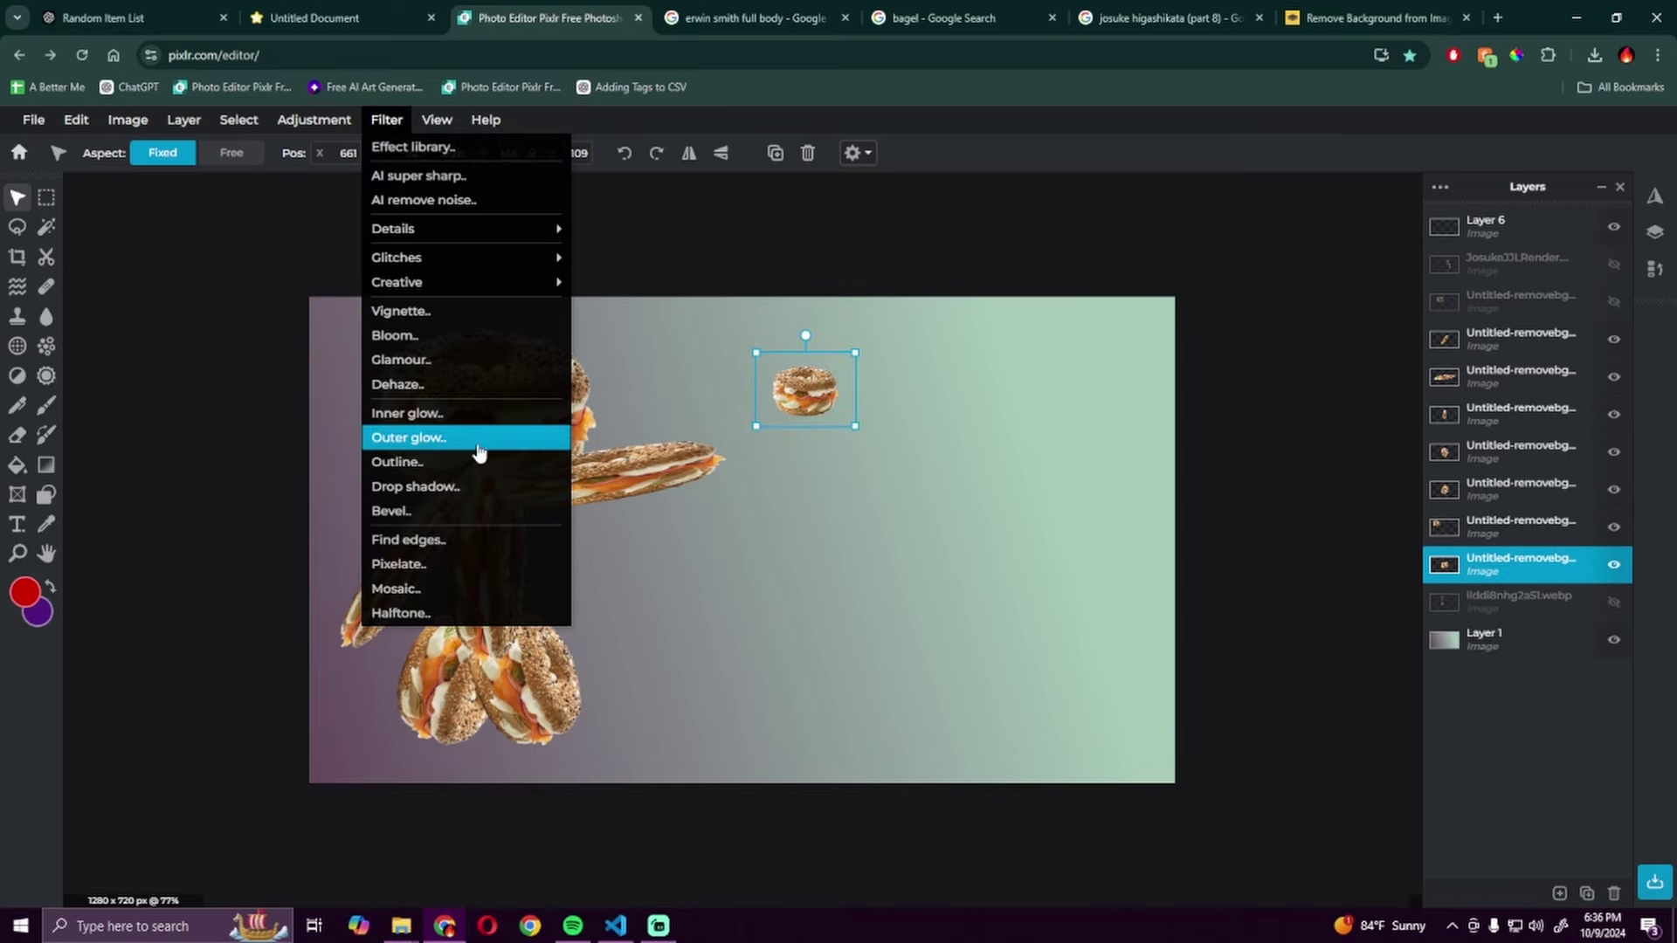
pyautogui.click(659, 319)
pyautogui.moveTo(985, 626); pyautogui.dragTo(1096, 626)
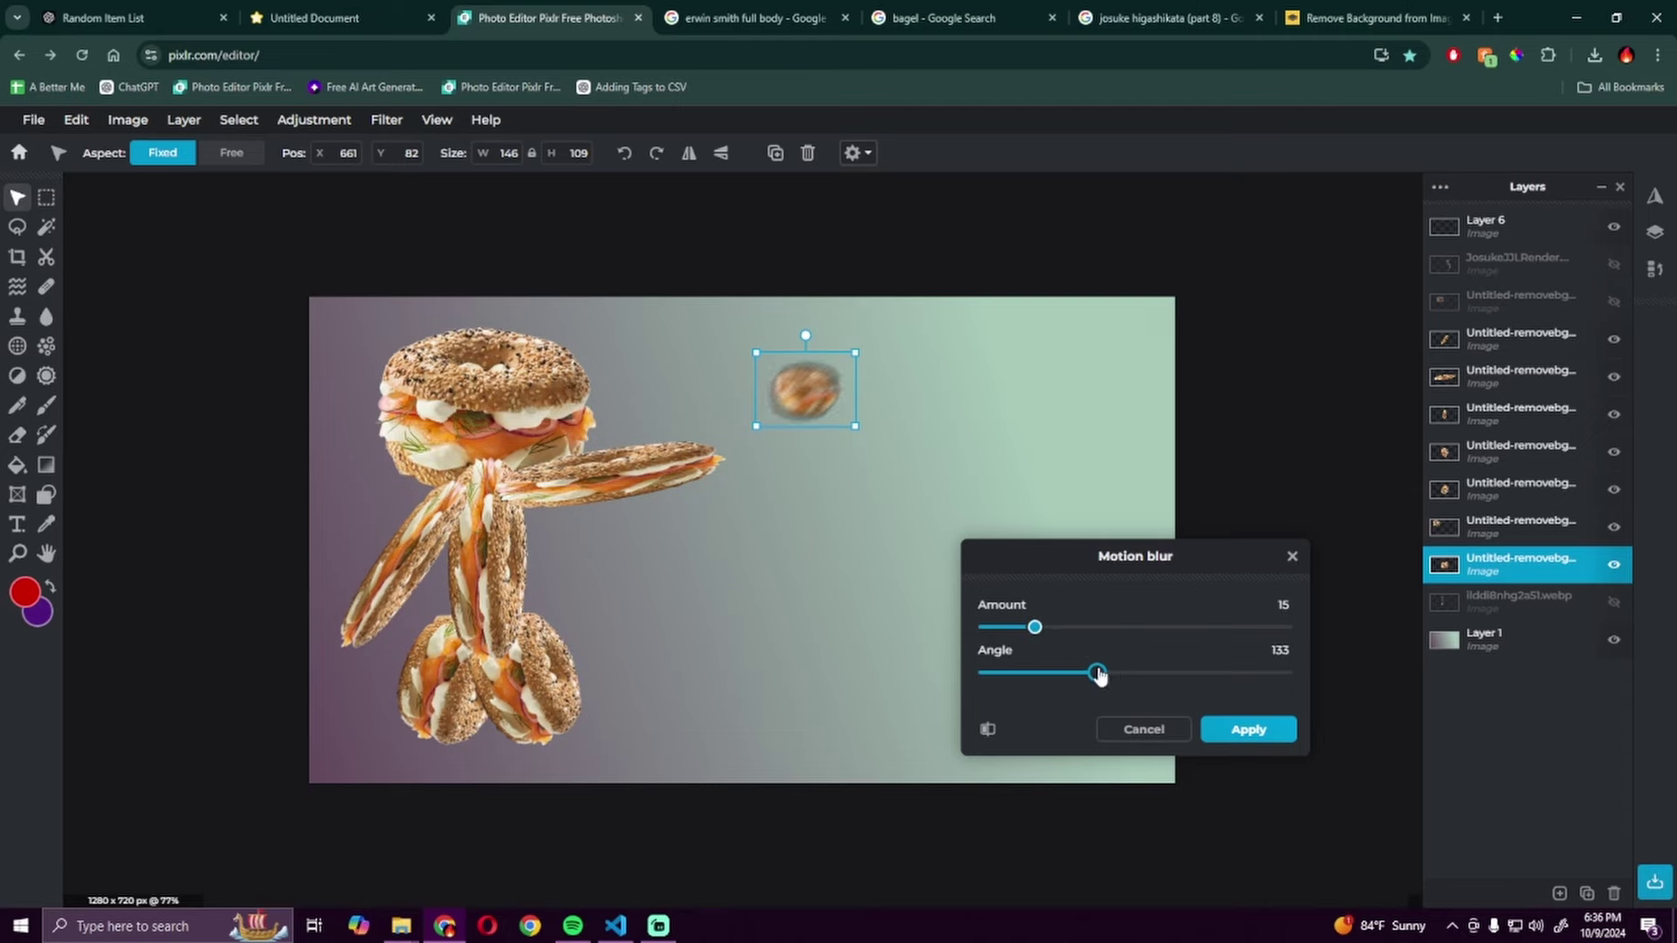
pyautogui.click(1232, 731)
pyautogui.hotkey('ctrl', 'd')
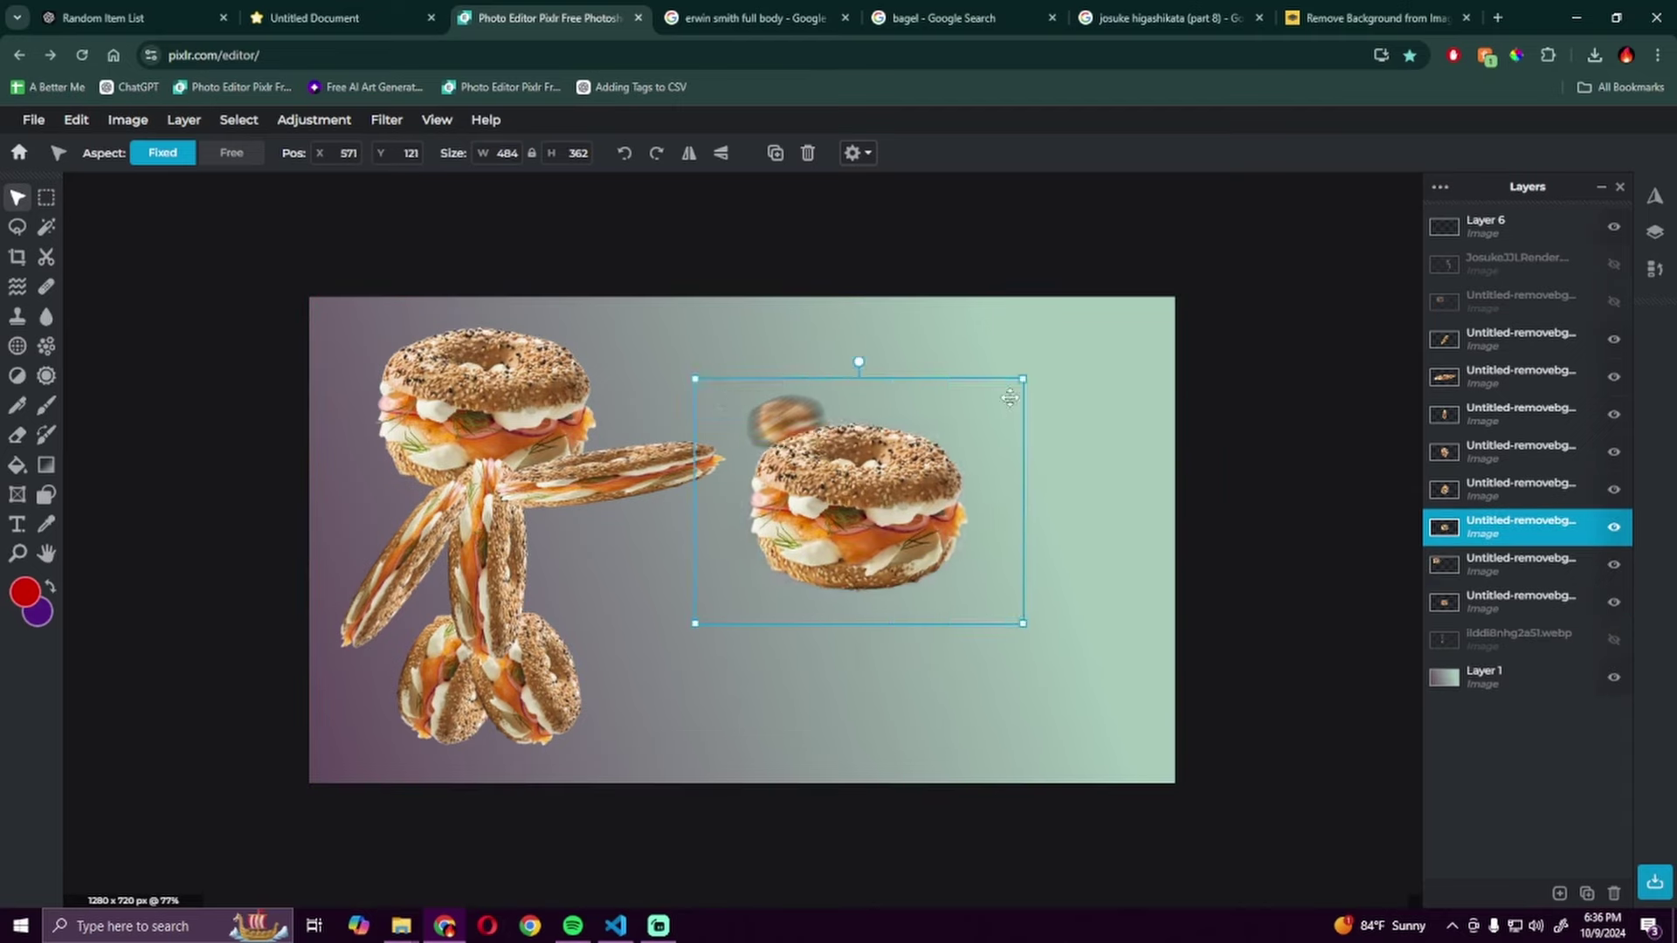
pyautogui.moveTo(839, 472); pyautogui.dragTo(779, 592)
pyautogui.scroll(3, 810, 420)
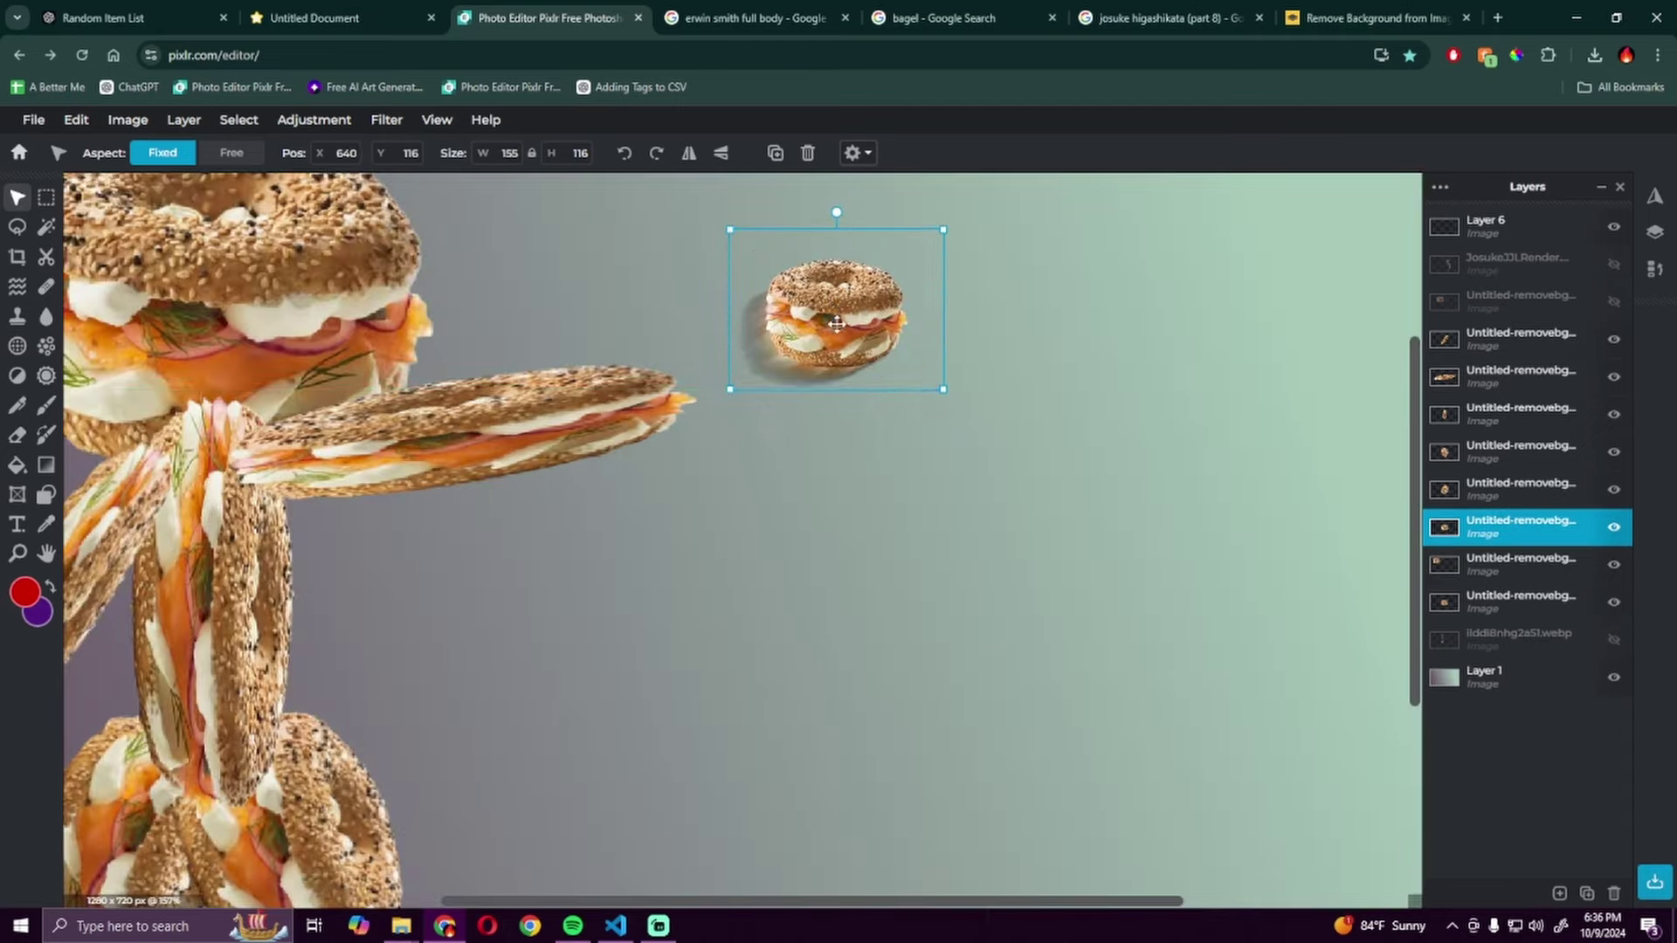
pyautogui.scroll(3, 836, 324)
pyautogui.scroll(-5, 836, 324)
# Step: Merge the figure's bagel piece layers into one with Ctrl+E, then nudge it left
pyautogui.click(1115, 322)
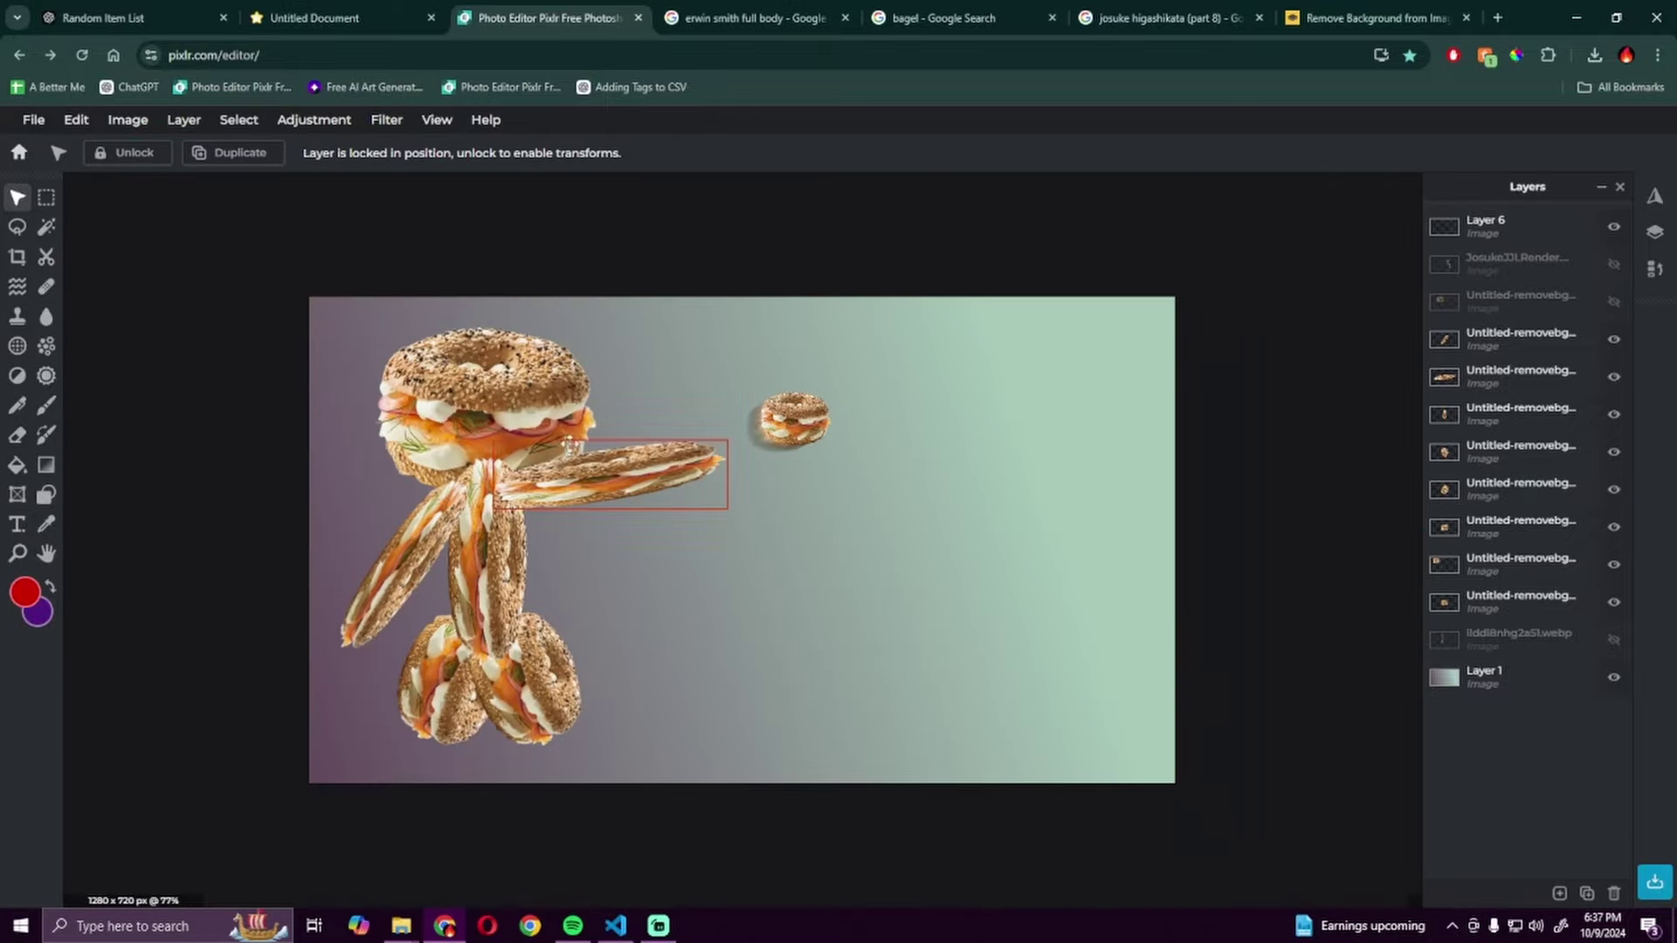
pyautogui.click(1520, 377)
pyautogui.hotkey('ctrl', 'e')
pyautogui.rightClick(1455, 379)
pyautogui.hotkey('ctrl', 'e')
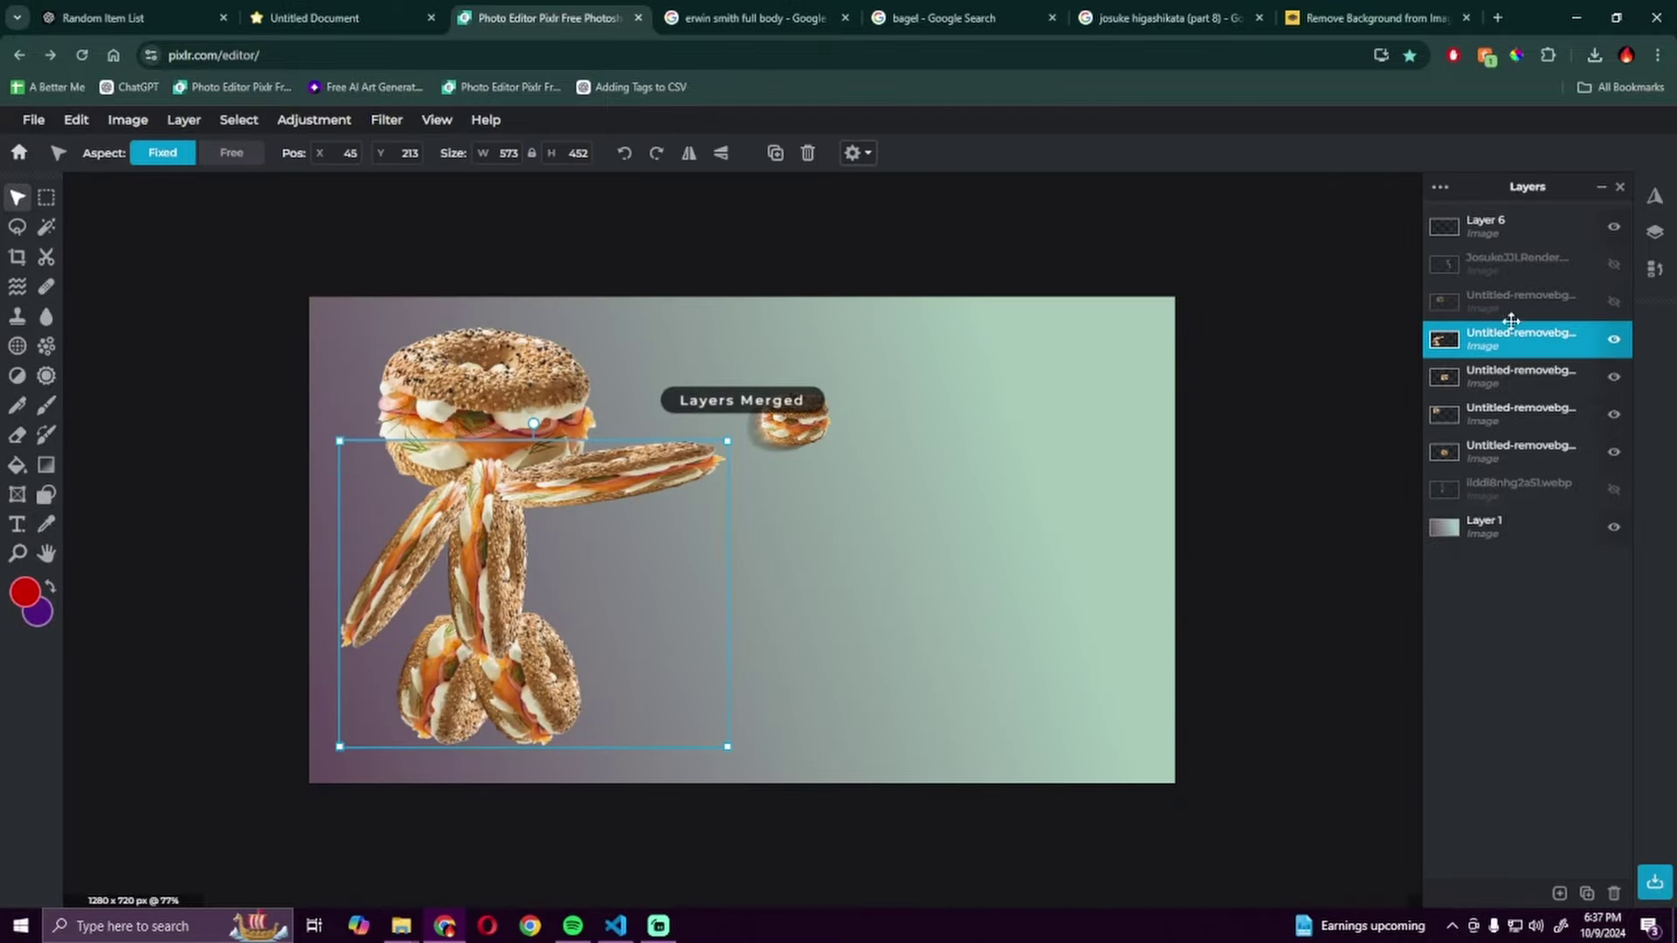
pyautogui.rightClick(1511, 373)
pyautogui.hotkey('ctrl', 'e')
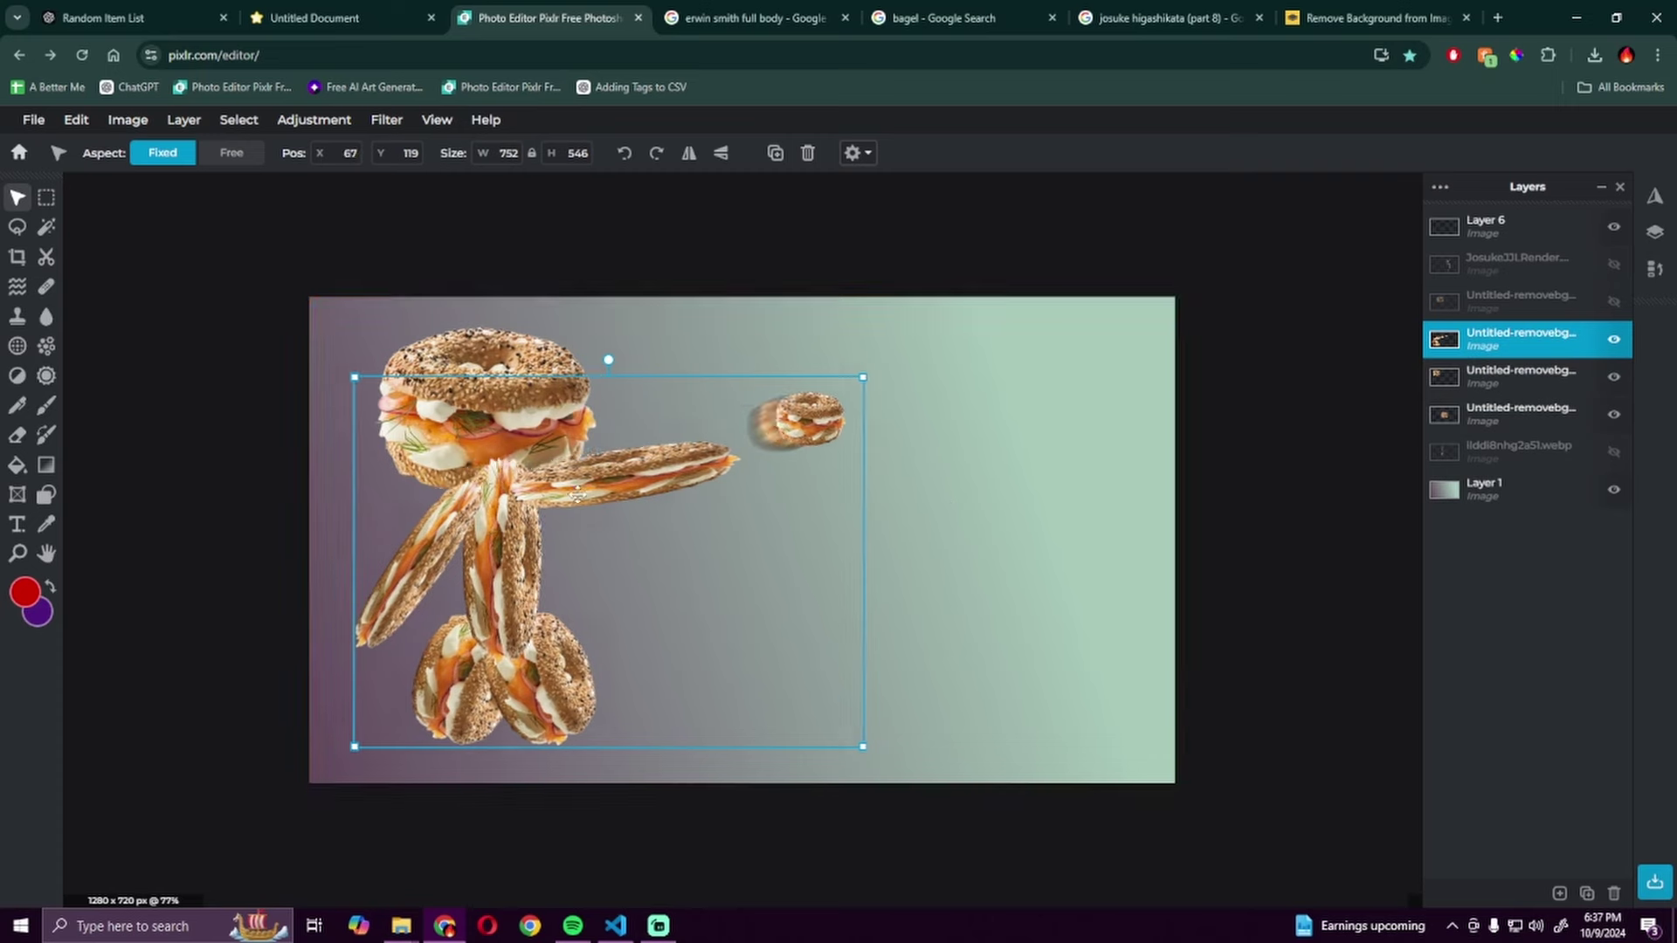
pyautogui.hotkey('ctrl', 'z')
pyautogui.hotkey('ctrl', 'z')
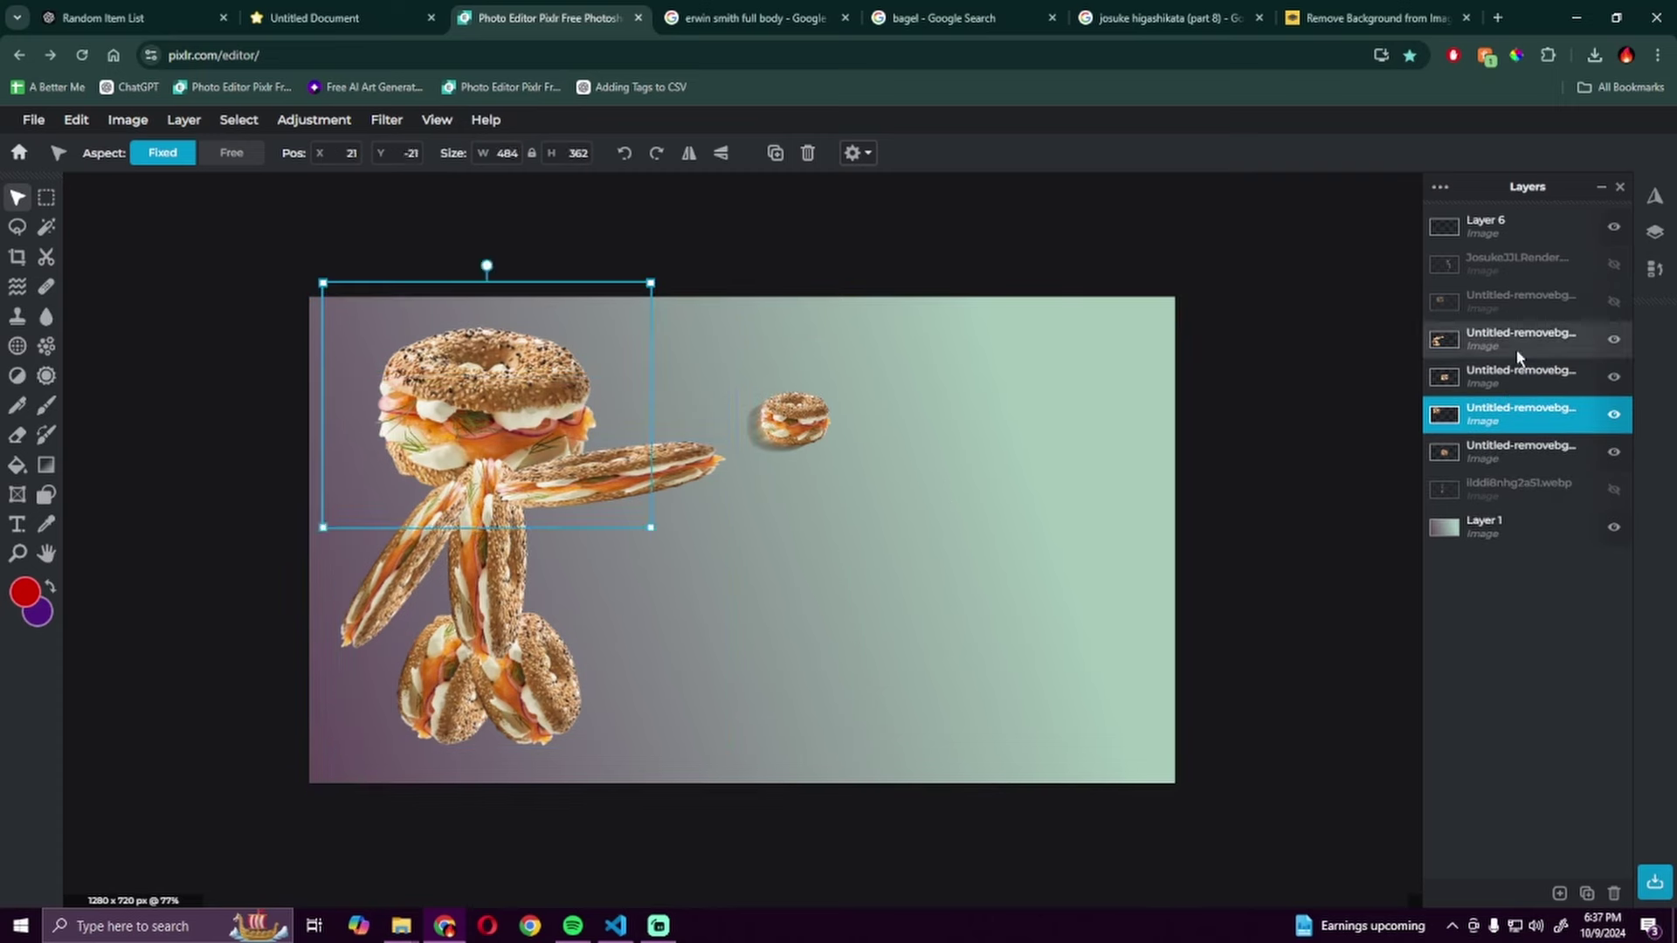
pyautogui.hotkey('ctrl', 'e')
pyautogui.moveTo(485, 544); pyautogui.dragTo(468, 543)
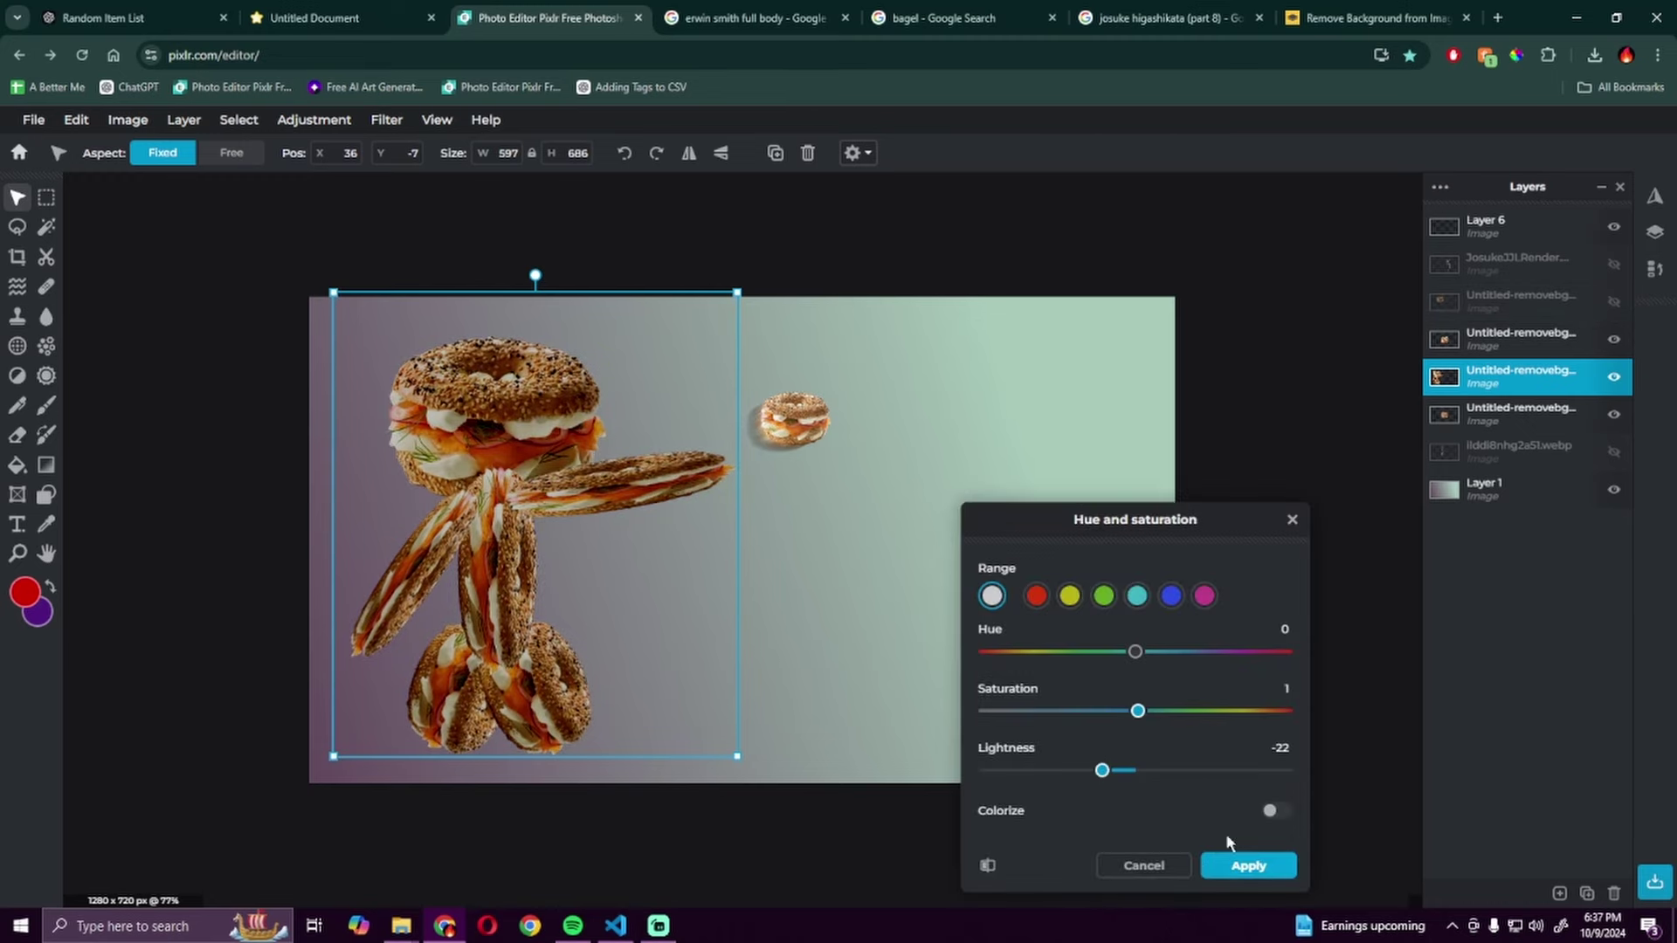
# Step: Apply the darker lightness, then preview and discard the Glamour and Vignette effects
pyautogui.click(1247, 865)
pyautogui.click(387, 120)
pyautogui.click(400, 360)
pyautogui.click(1142, 682)
pyautogui.click(387, 119)
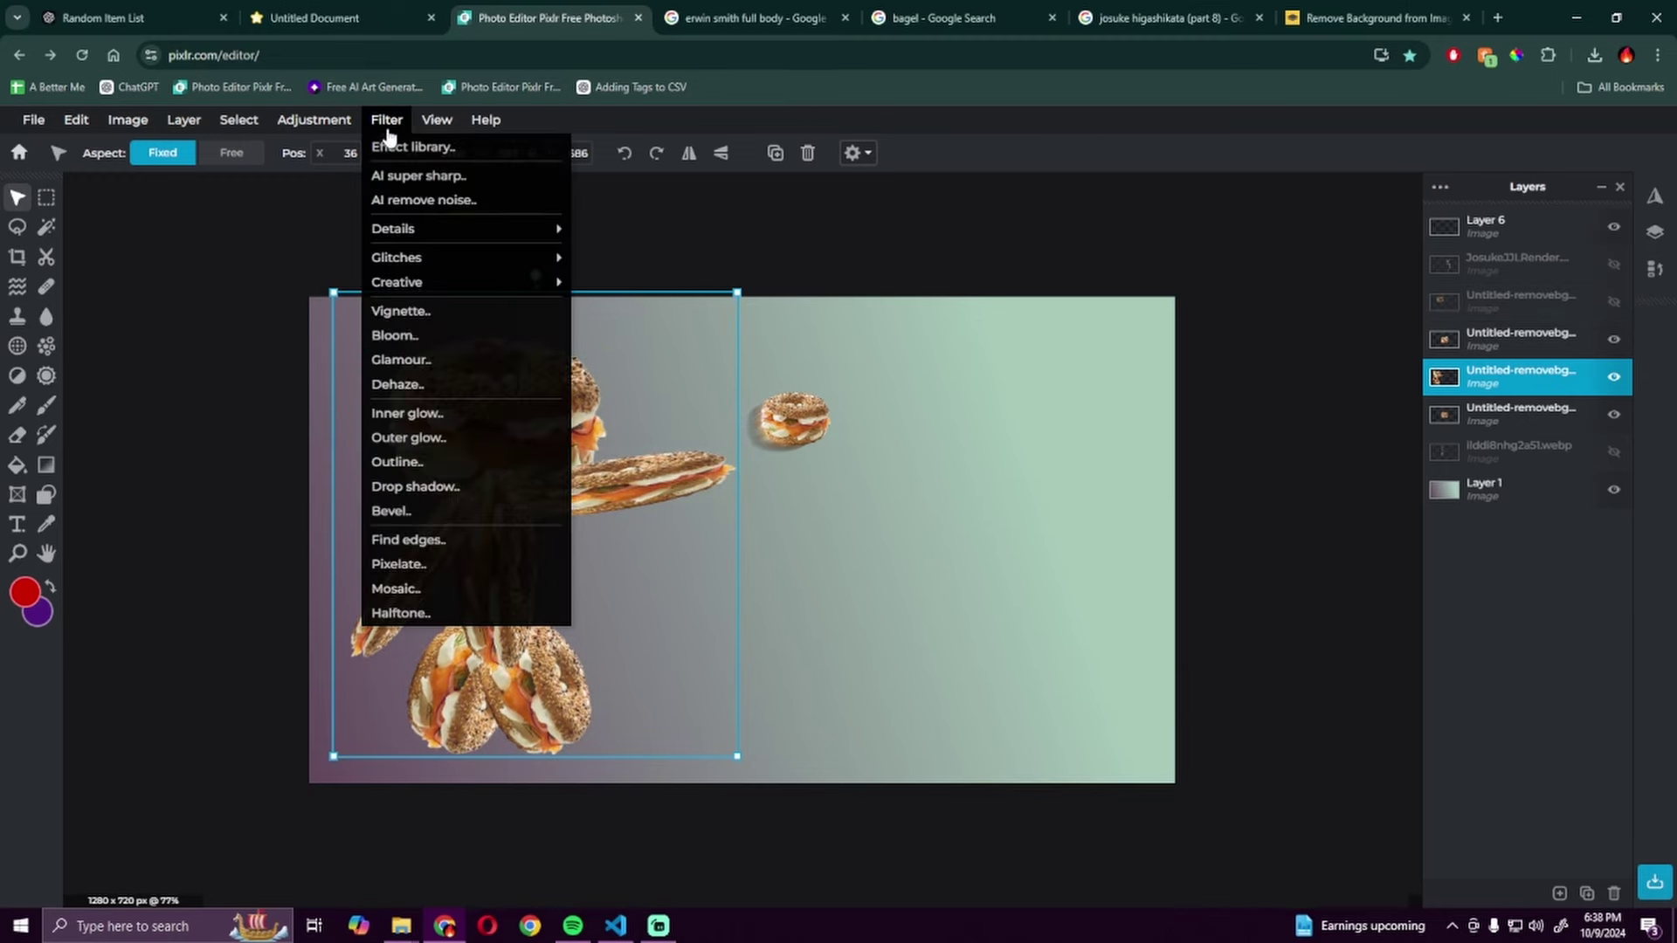
pyautogui.click(400, 311)
pyautogui.moveTo(1135, 629); pyautogui.dragTo(1277, 628)
pyautogui.click(1248, 681)
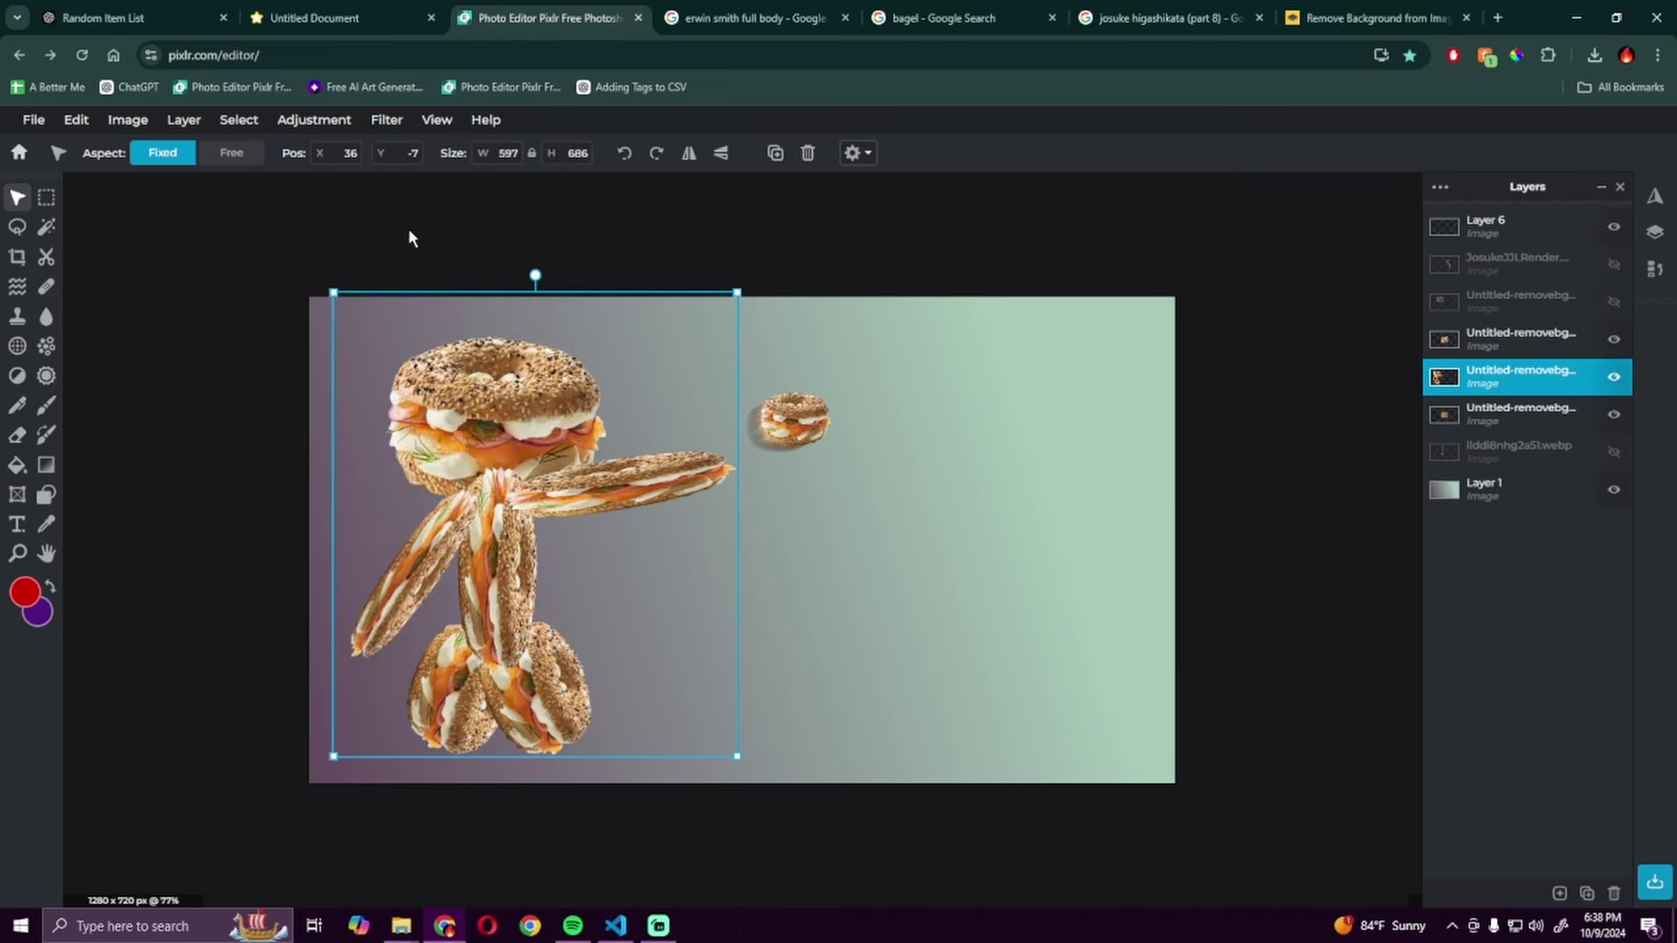
# Step: Lower the figure's brightness, raise its contrast, and nudge it left
pyautogui.click(387, 120)
pyautogui.click(354, 225)
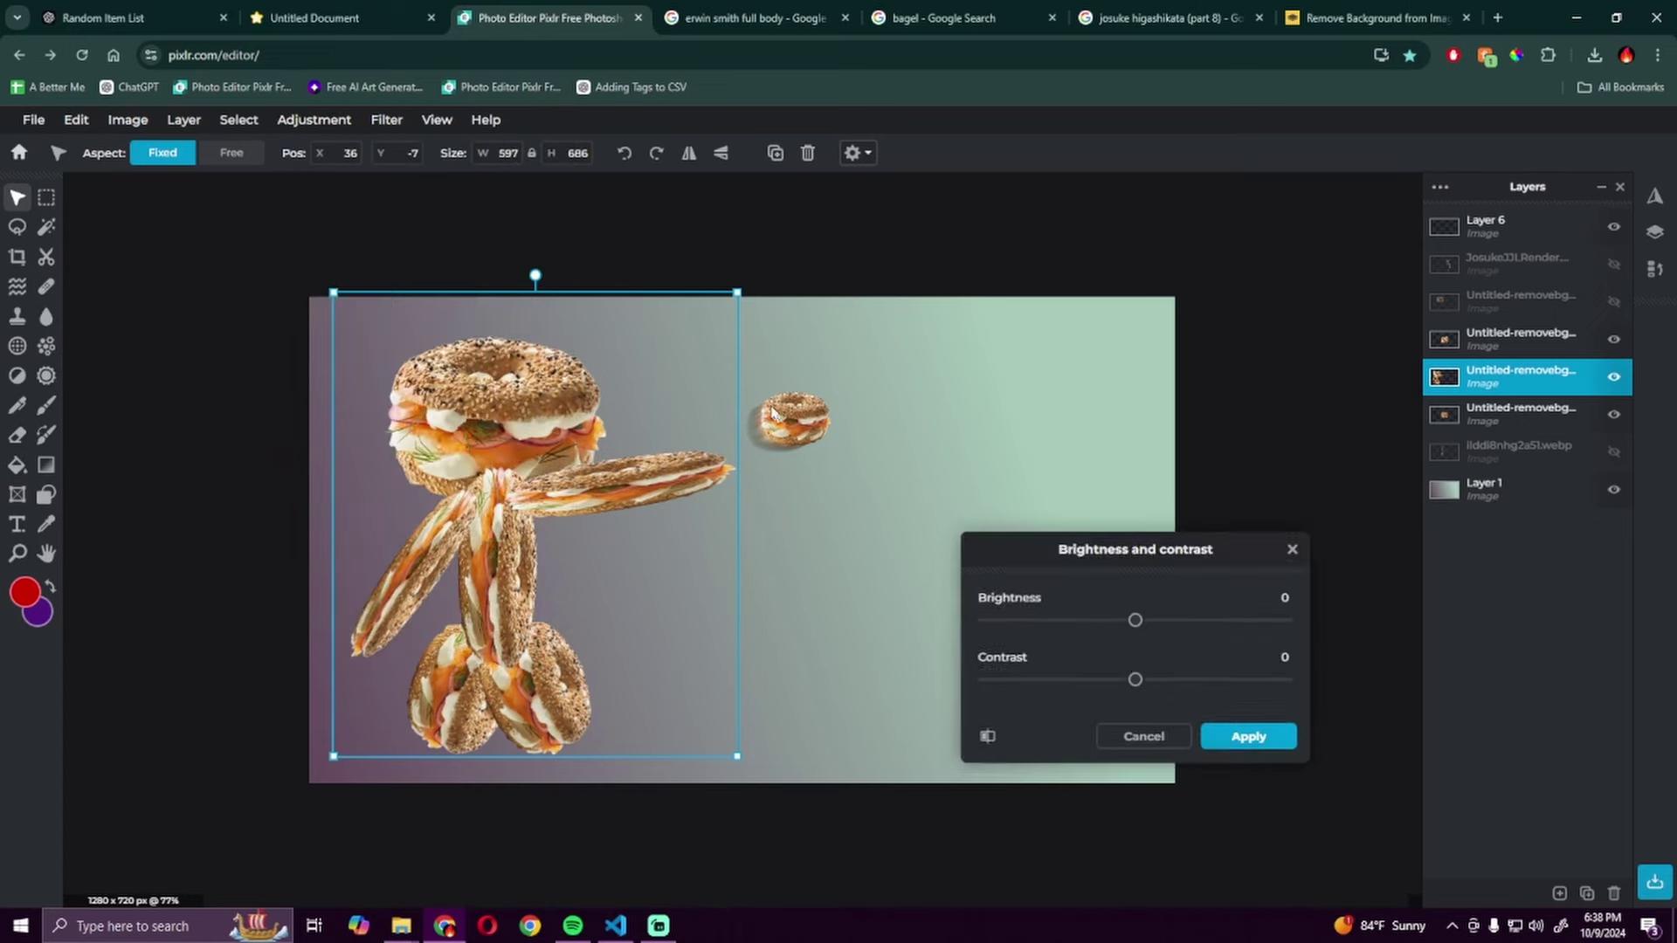
pyautogui.moveTo(1063, 561); pyautogui.dragTo(1104, 560)
pyautogui.moveTo(1063, 501); pyautogui.dragTo(1001, 501)
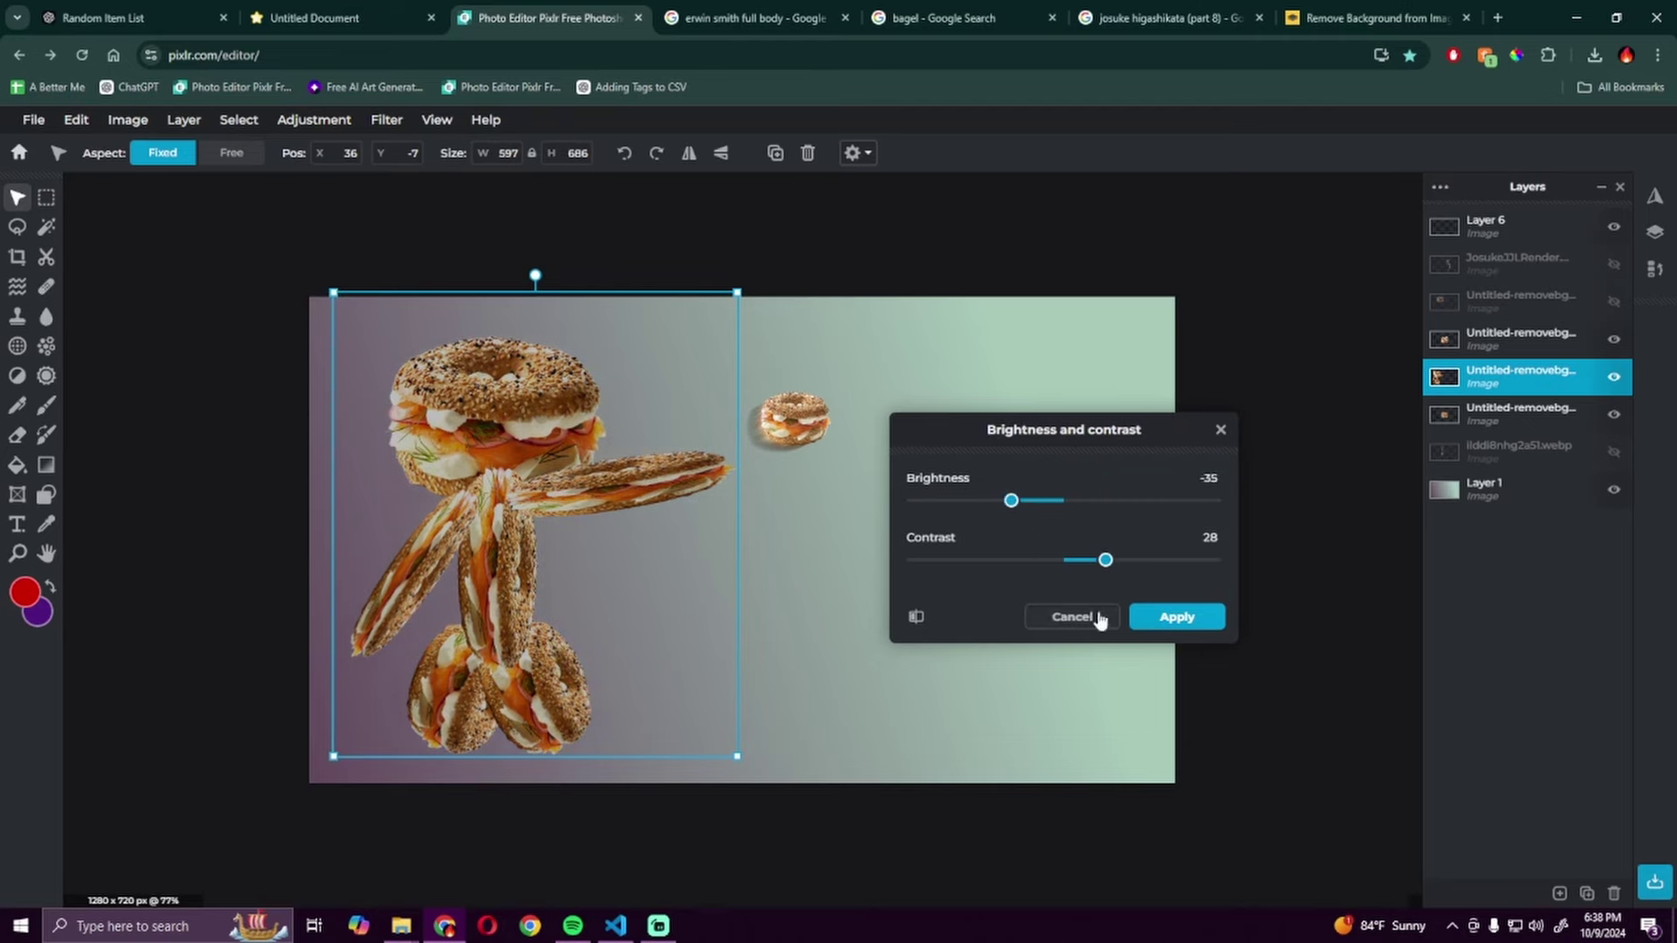
pyautogui.click(1177, 617)
pyautogui.moveTo(524, 524); pyautogui.dragTo(502, 534)
pyautogui.scroll(3, 550, 460)
pyautogui.scroll(1, 550, 460)
# Step: Undo a stray heal stroke and select the empty top layer for red brush painting
pyautogui.press('h')
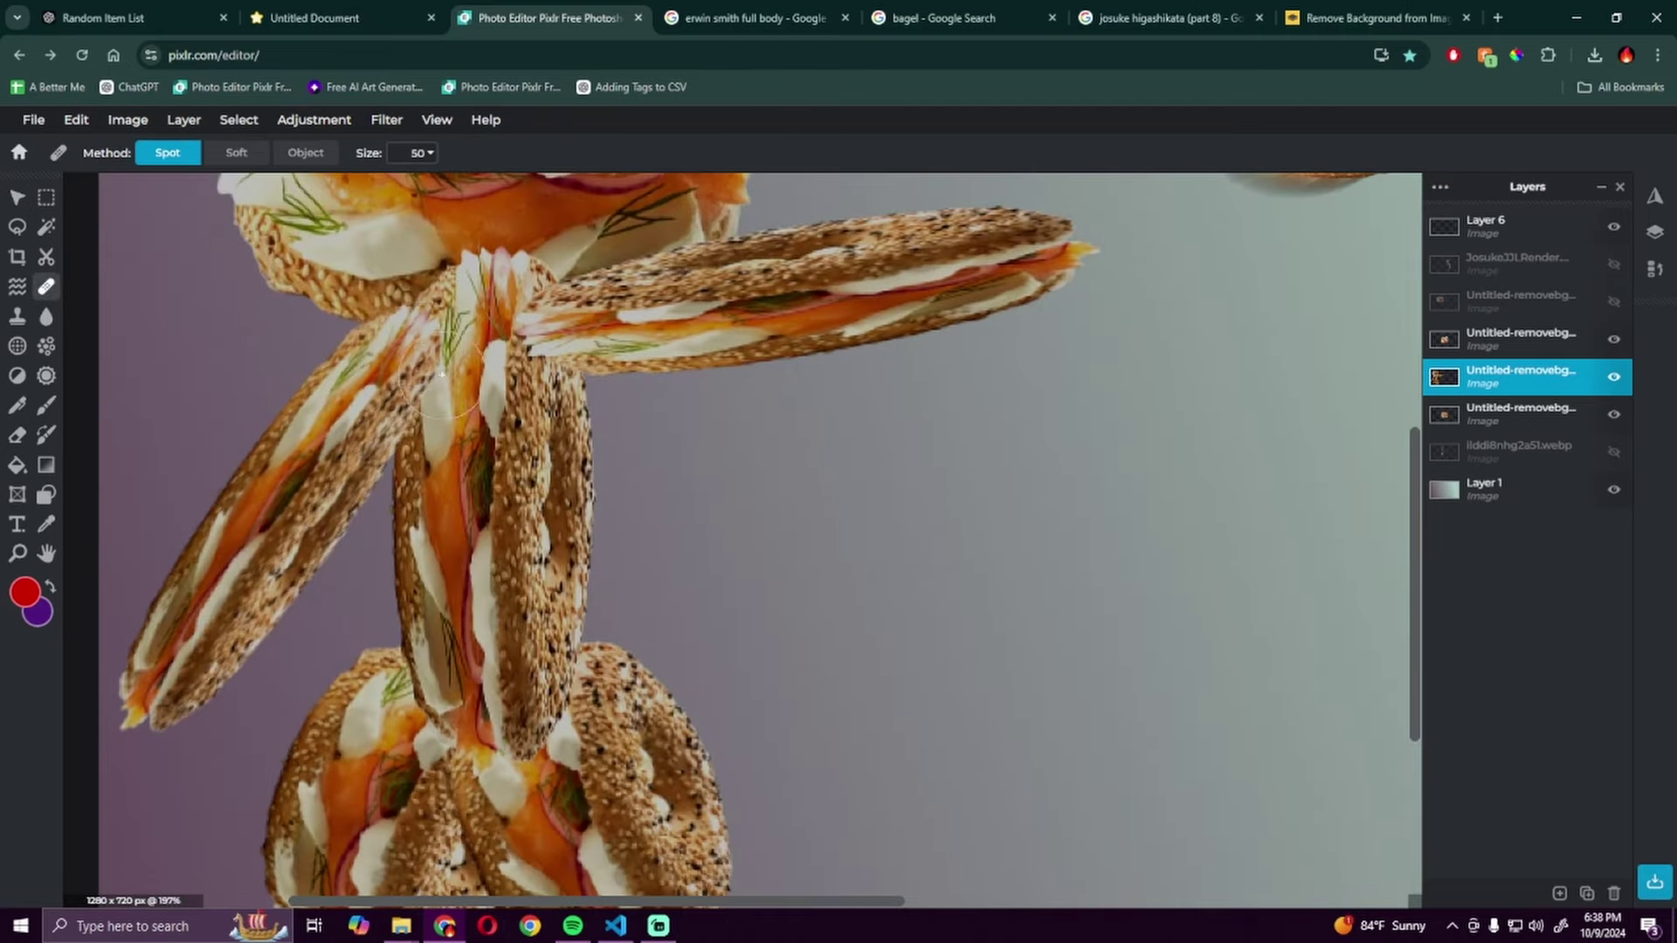
pyautogui.hotkey('ctrl', 'z')
pyautogui.scroll(-5, 734, 524)
pyautogui.scroll(6, 733, 524)
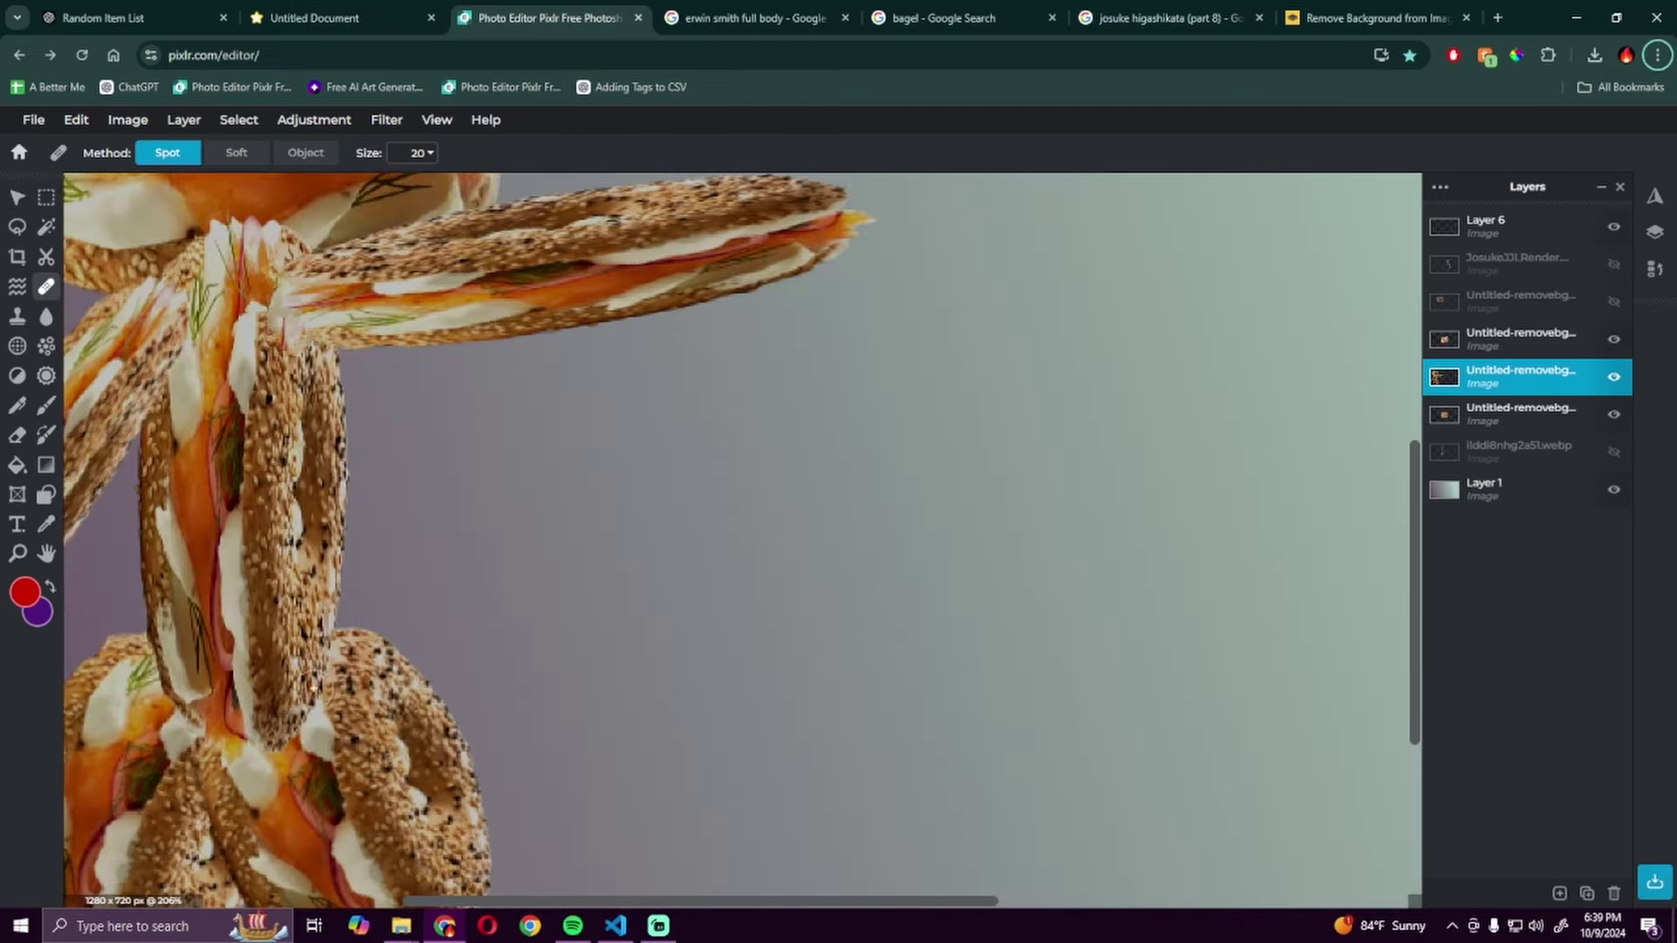
pyautogui.scroll(-5, 295, 737)
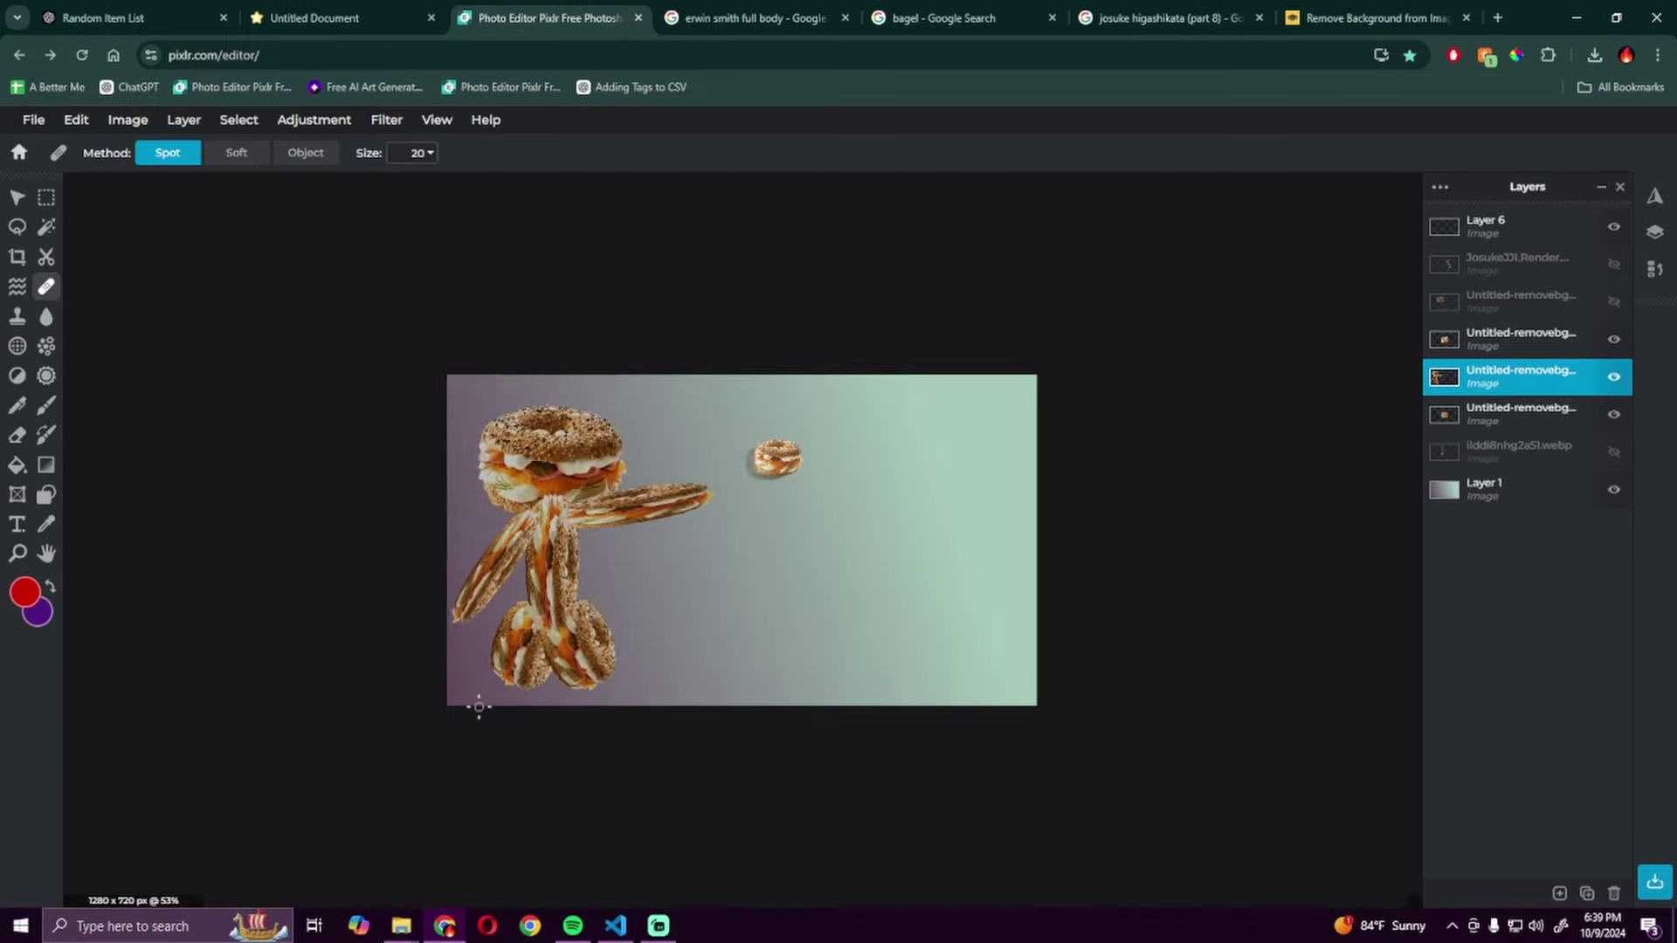
pyautogui.press('v')
pyautogui.click(1520, 227)
pyautogui.scroll(4, 524, 460)
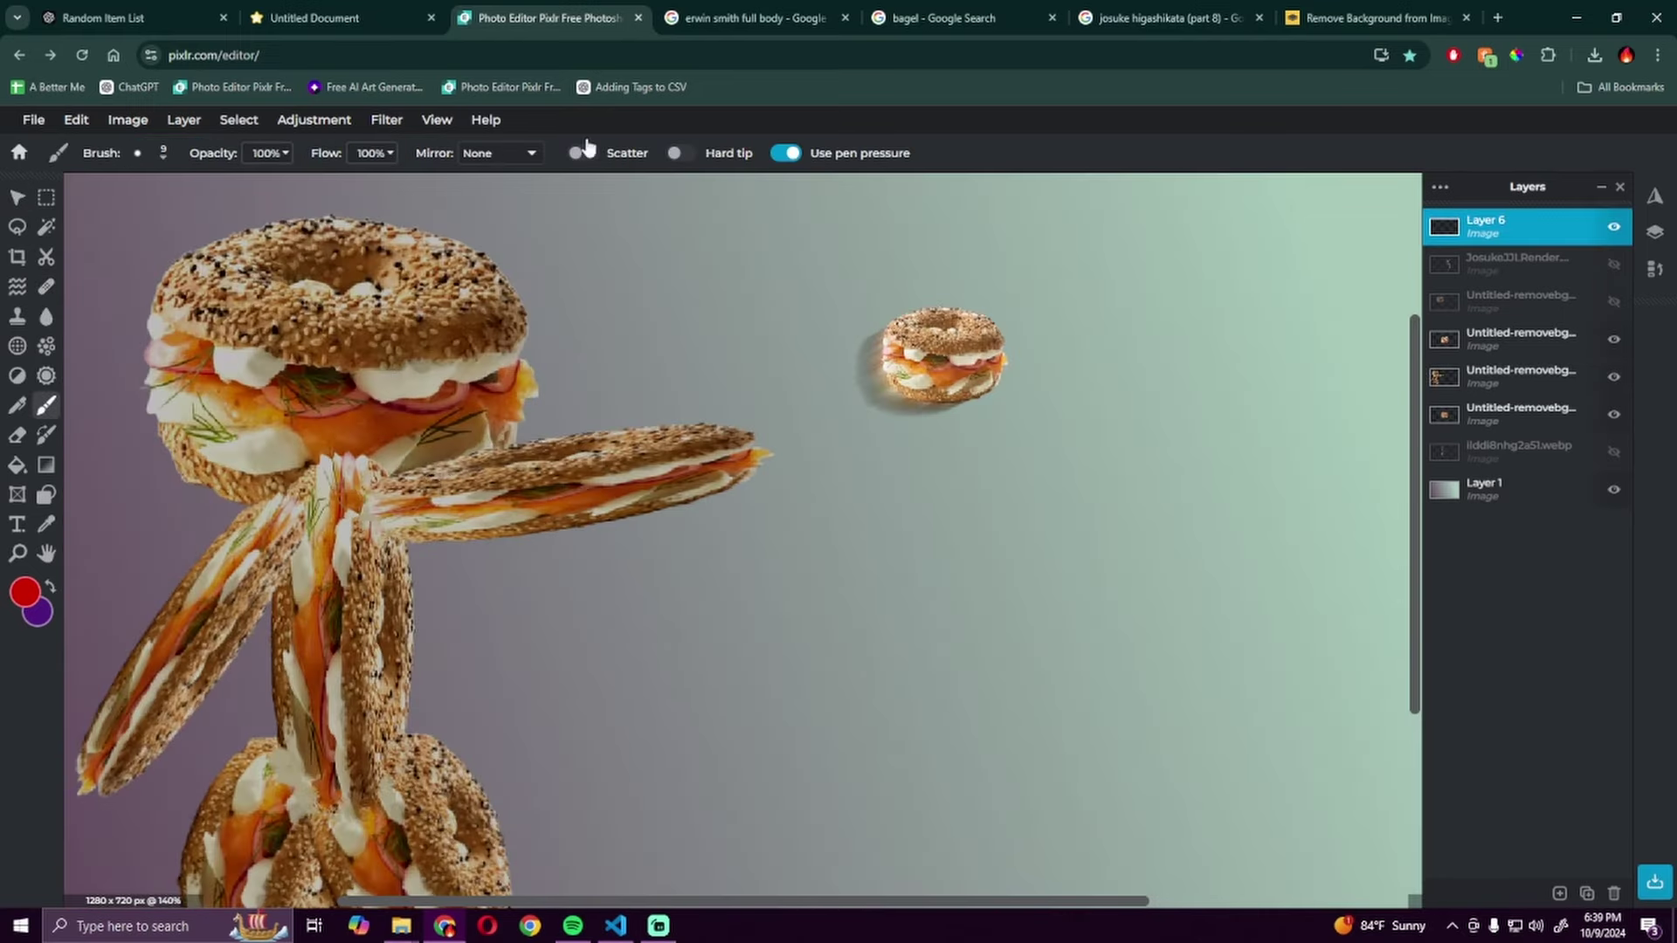
# Step: Enlarge the brush and paint two slanted red angry eyebrows on the top bagel
pyautogui.click(137, 154)
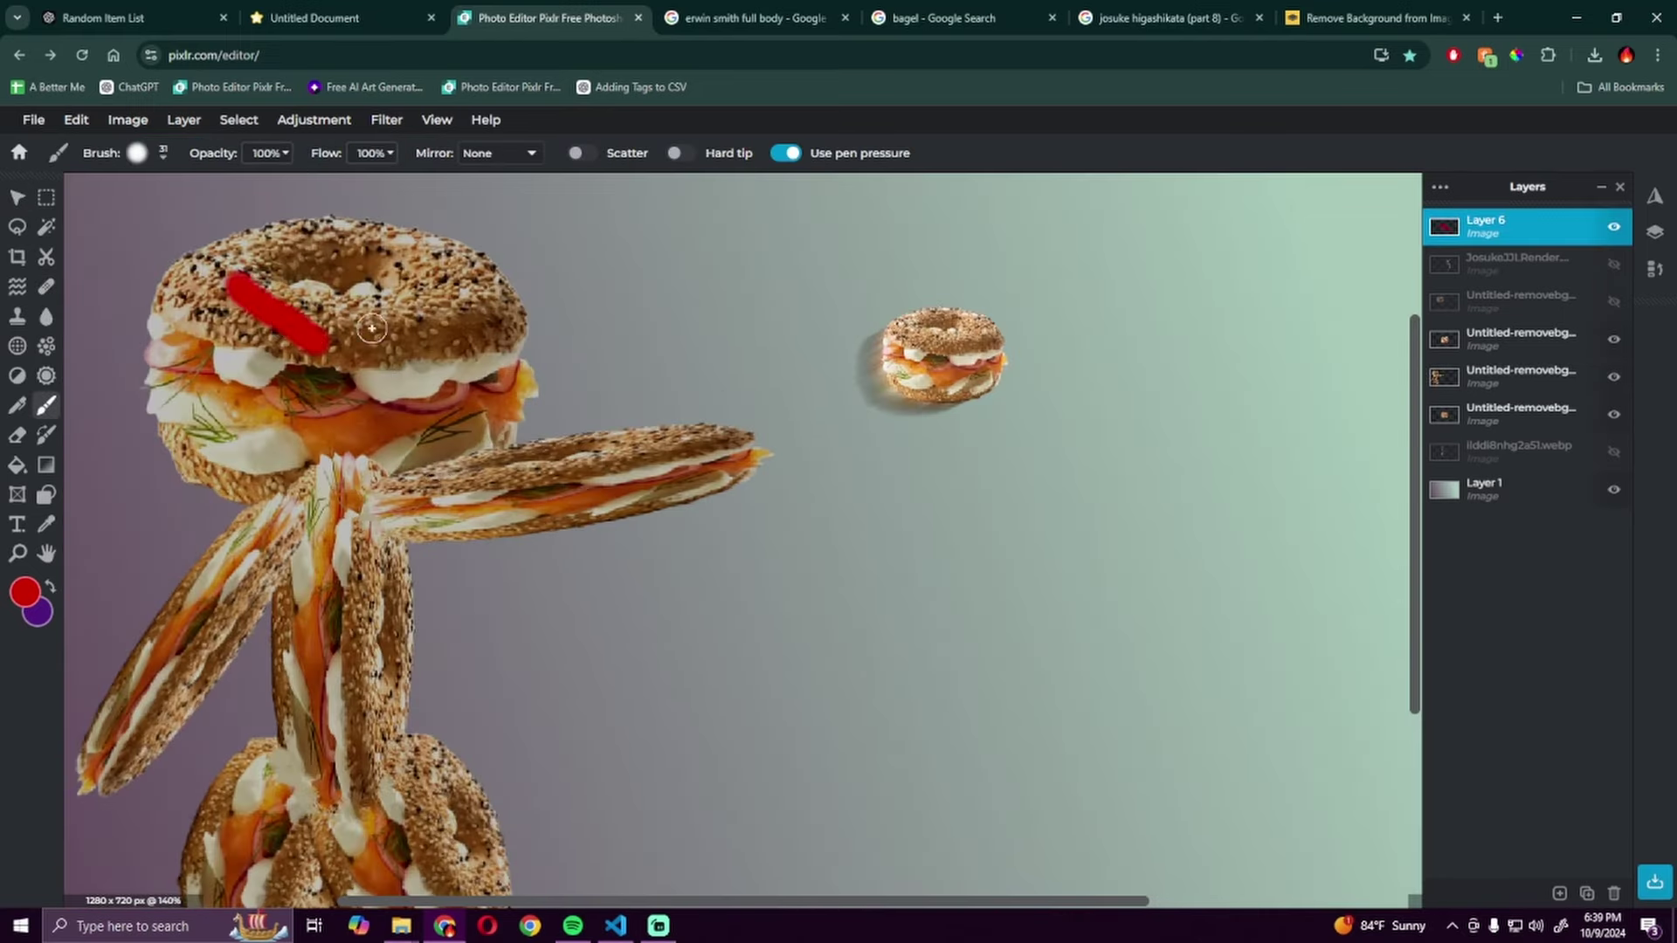
pyautogui.moveTo(372, 330); pyautogui.dragTo(452, 272)
pyautogui.scroll(-4, 544, 467)
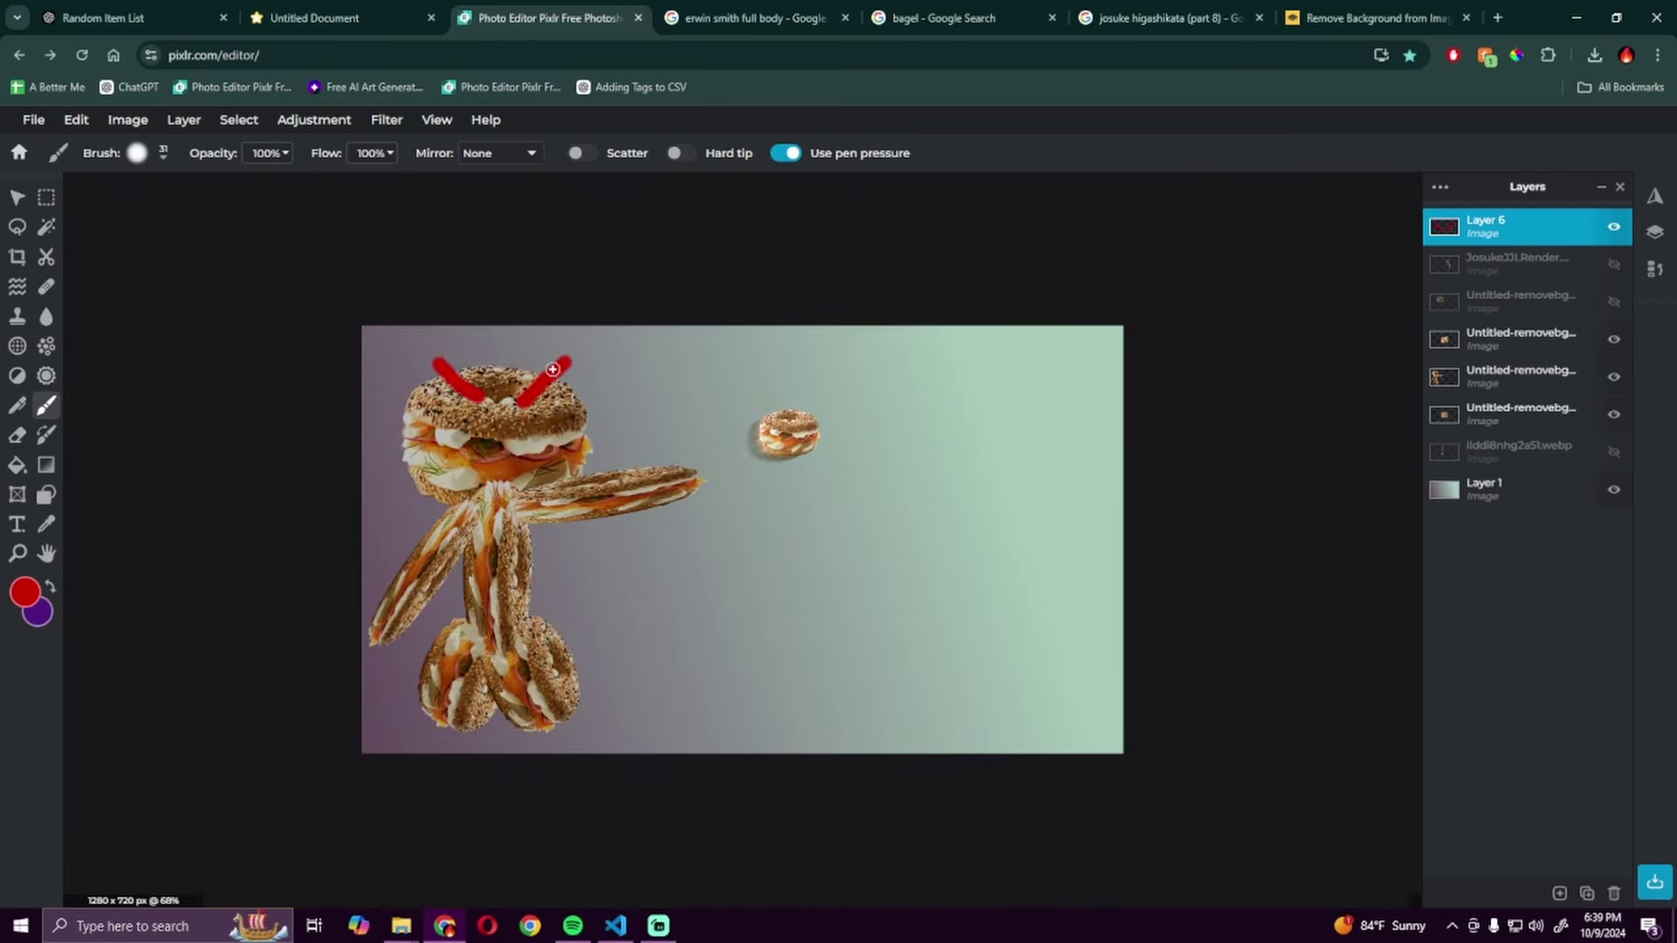
pyautogui.moveTo(470, 405); pyautogui.dragTo(435, 356)
pyautogui.scroll(-3, 700, 393)
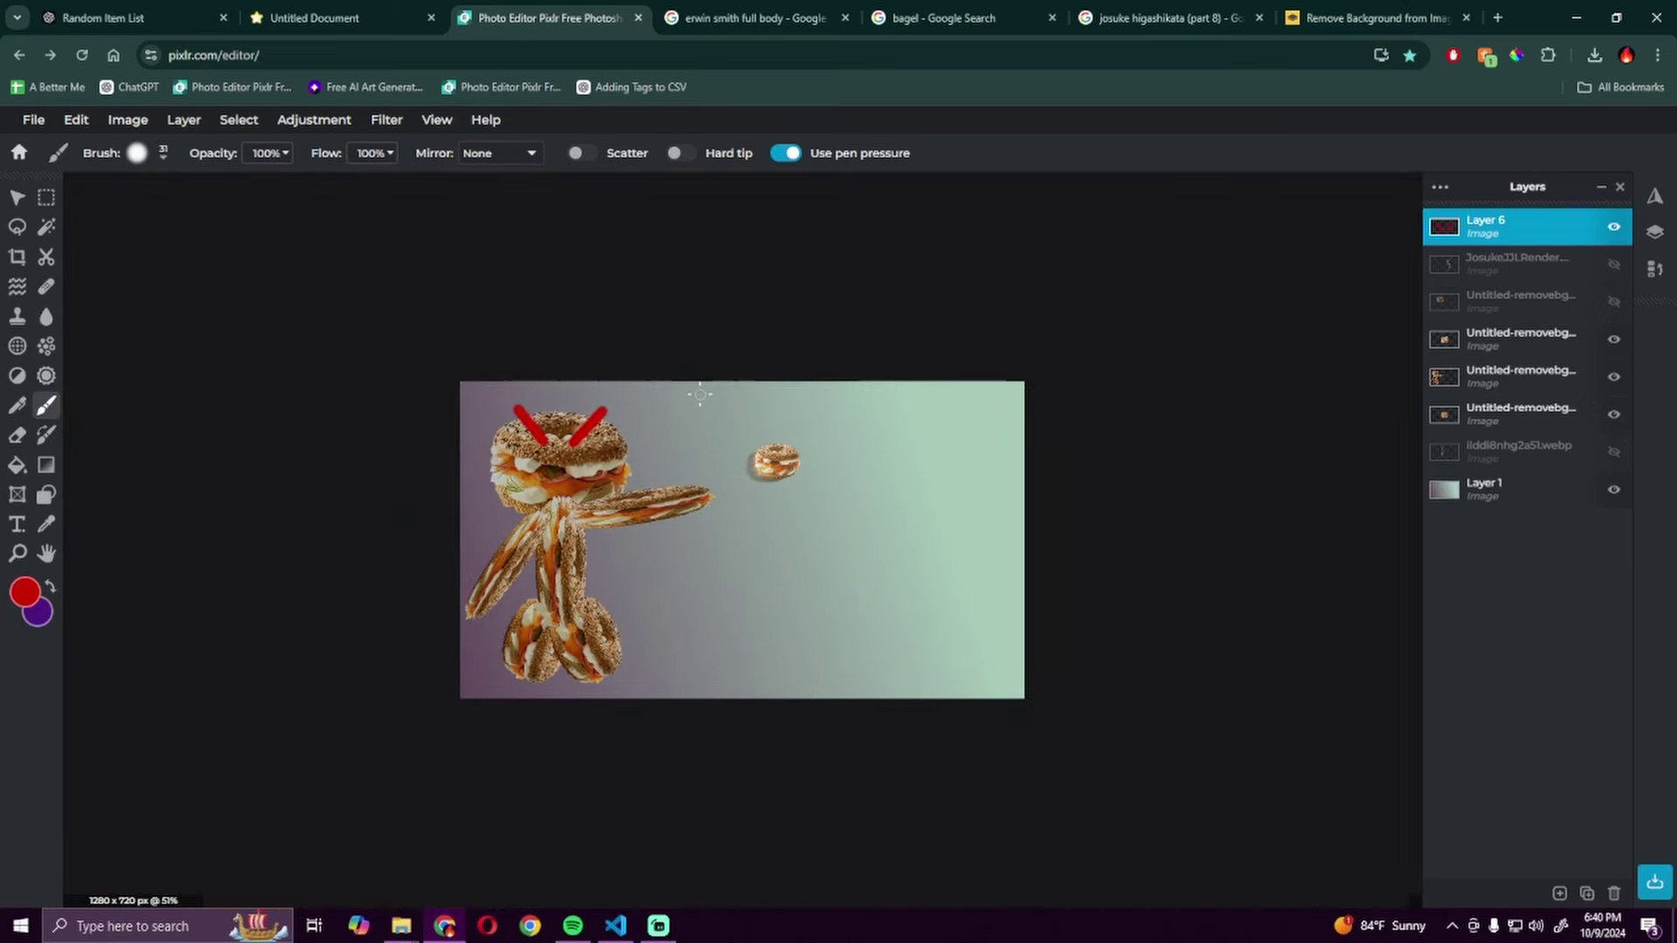
# Step: Make the Erwin and Josuke layers visible with the Move tool active
pyautogui.click(17, 200)
pyautogui.click(1615, 264)
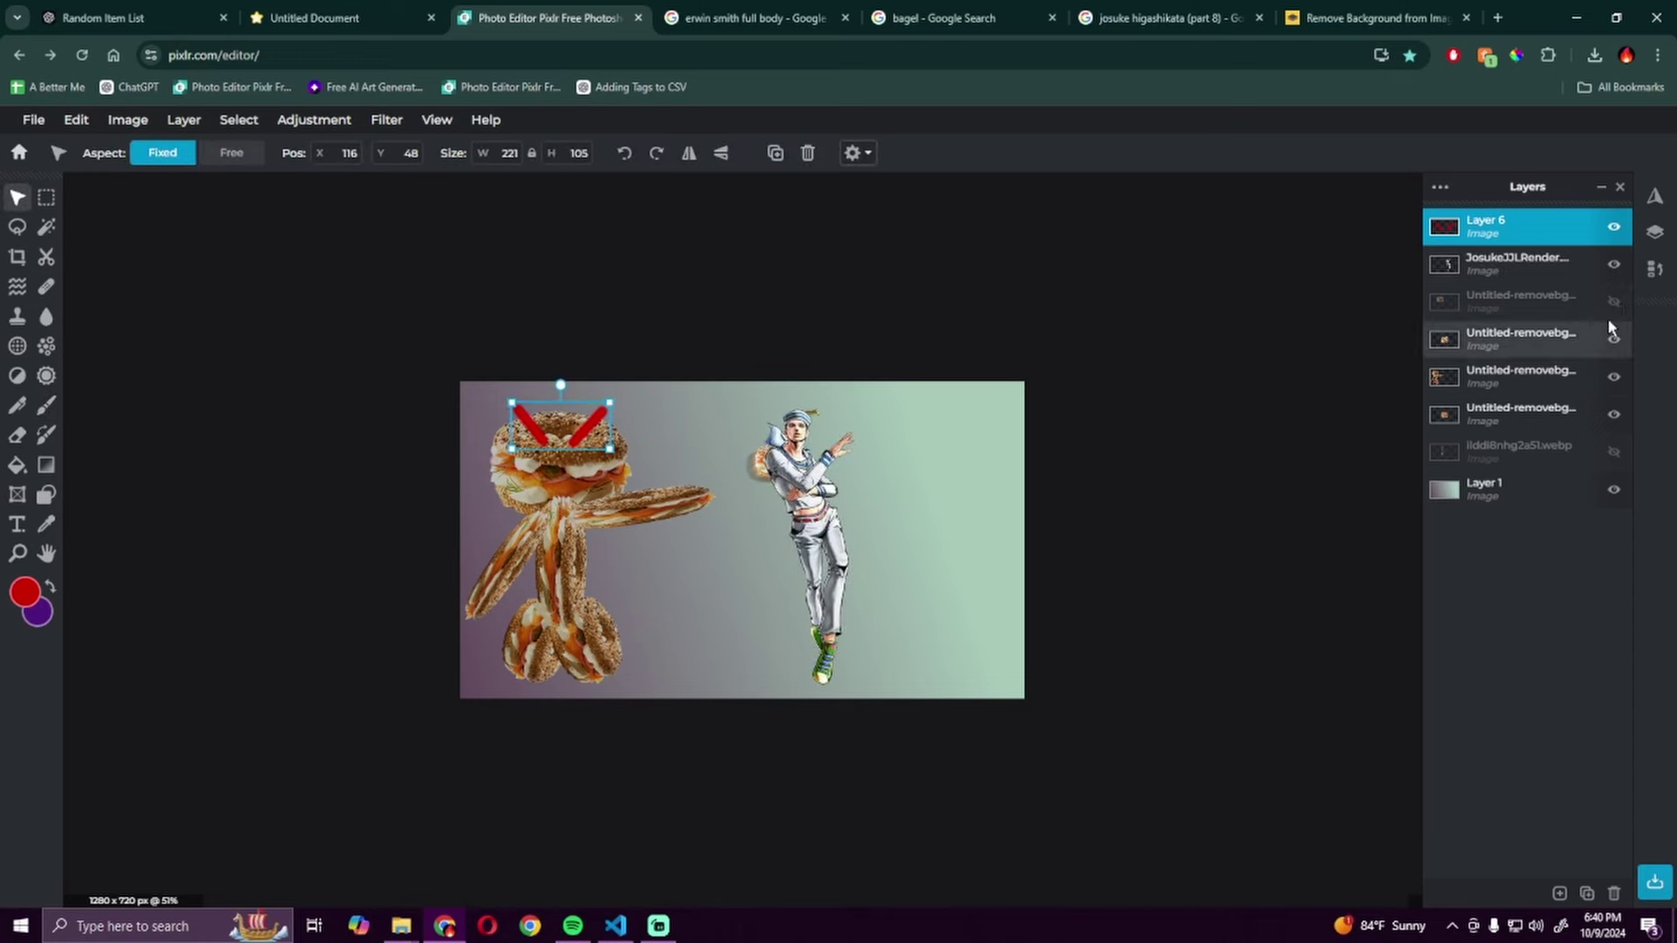
pyautogui.click(1614, 452)
# Step: Move Josuke down and left and flip him horizontally
pyautogui.click(746, 551)
pyautogui.moveTo(746, 551)
pyautogui.mouseDown()
pyautogui.moveTo(758, 584)
pyautogui.moveTo(786, 543)
pyautogui.moveTo(839, 551)
pyautogui.moveTo(974, 507)
pyautogui.mouseUp()
pyautogui.click(127, 120)
pyautogui.click(358, 396)
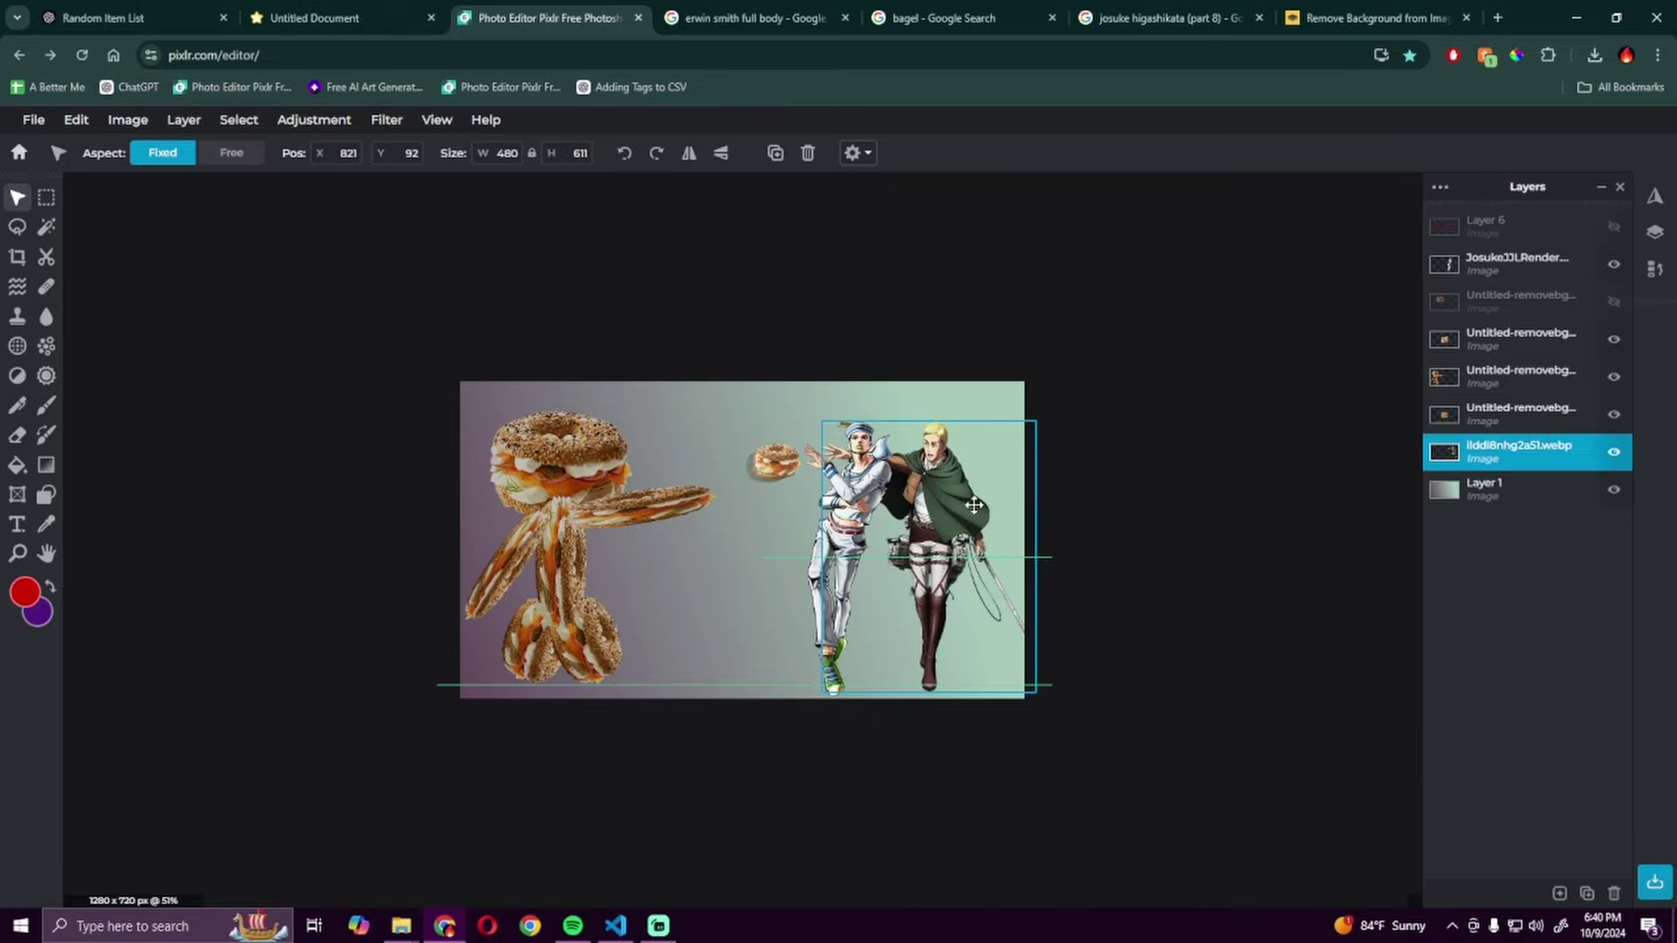
pyautogui.click(1166, 17)
# Step: Add 'full body' to the Josuke image search and preview the VS Battles Wiki result
pyautogui.click(393, 148)
pyautogui.write('full body')
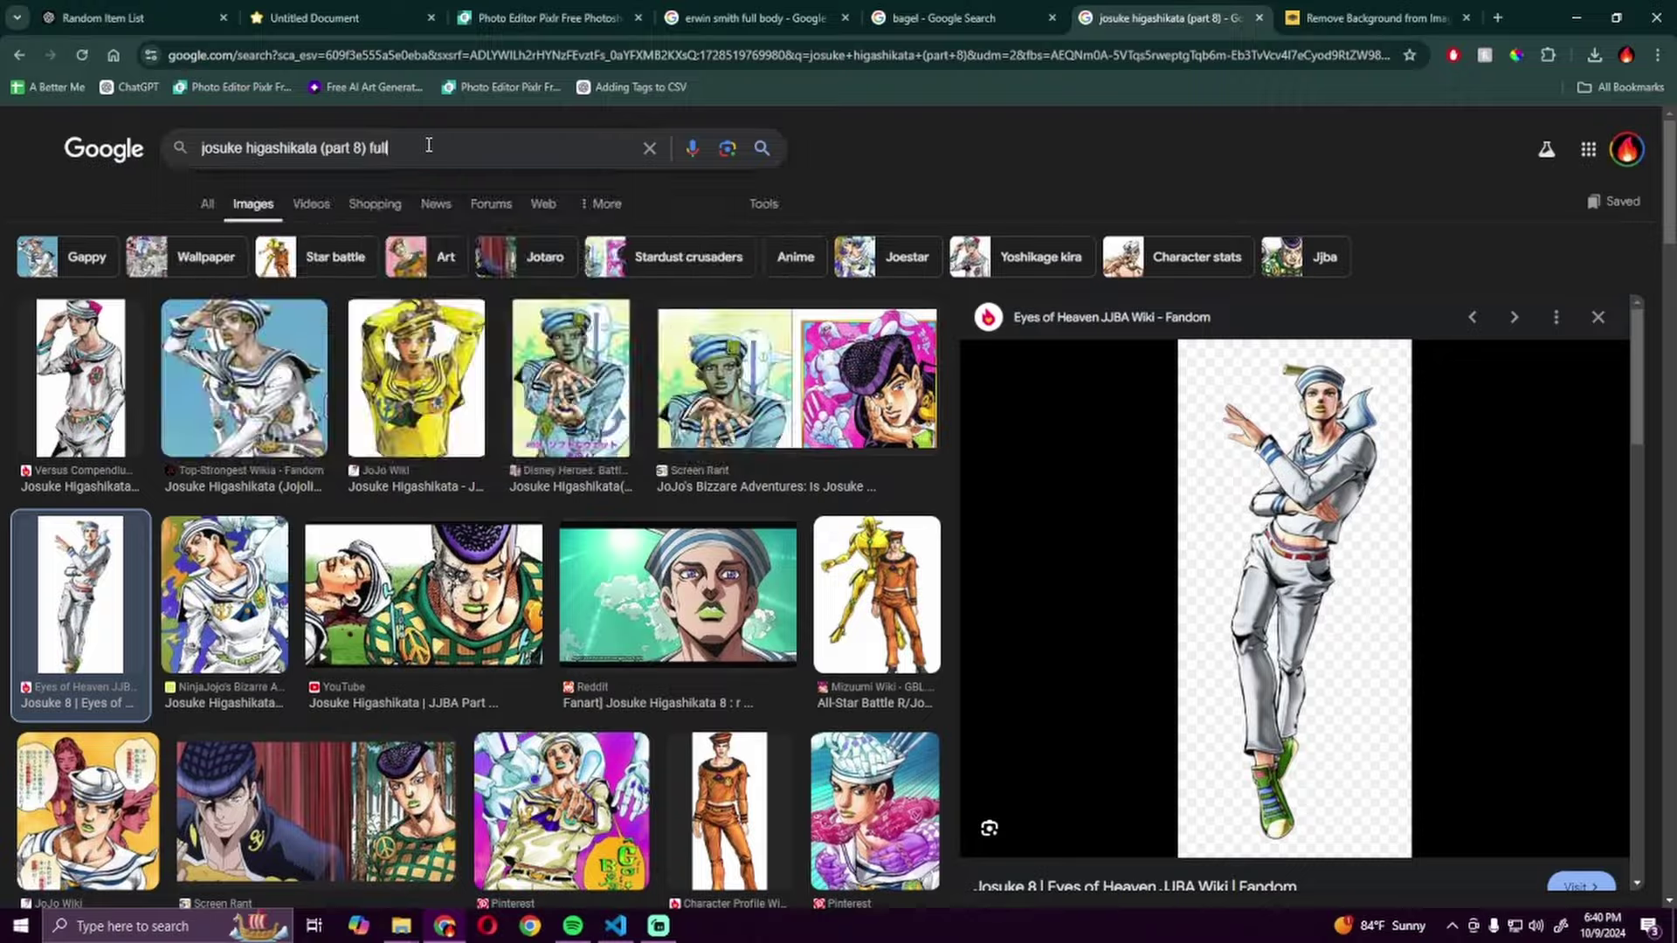
pyautogui.press('Return')
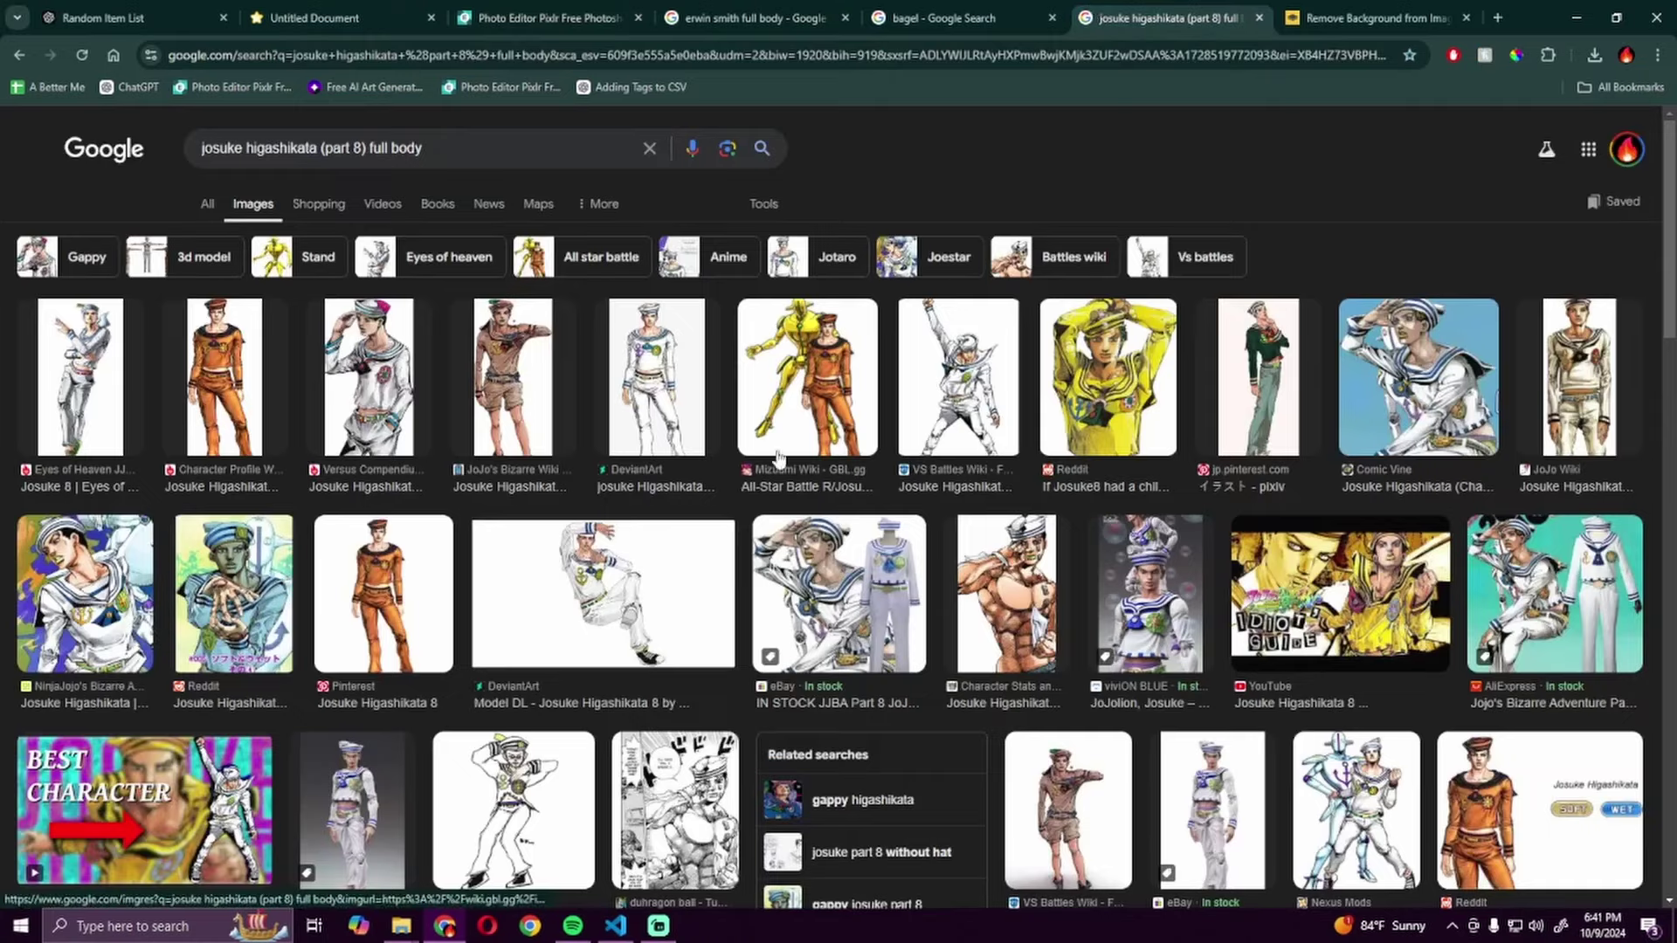
pyautogui.write('josuke higashikata (part 8) full body')
pyautogui.click(957, 406)
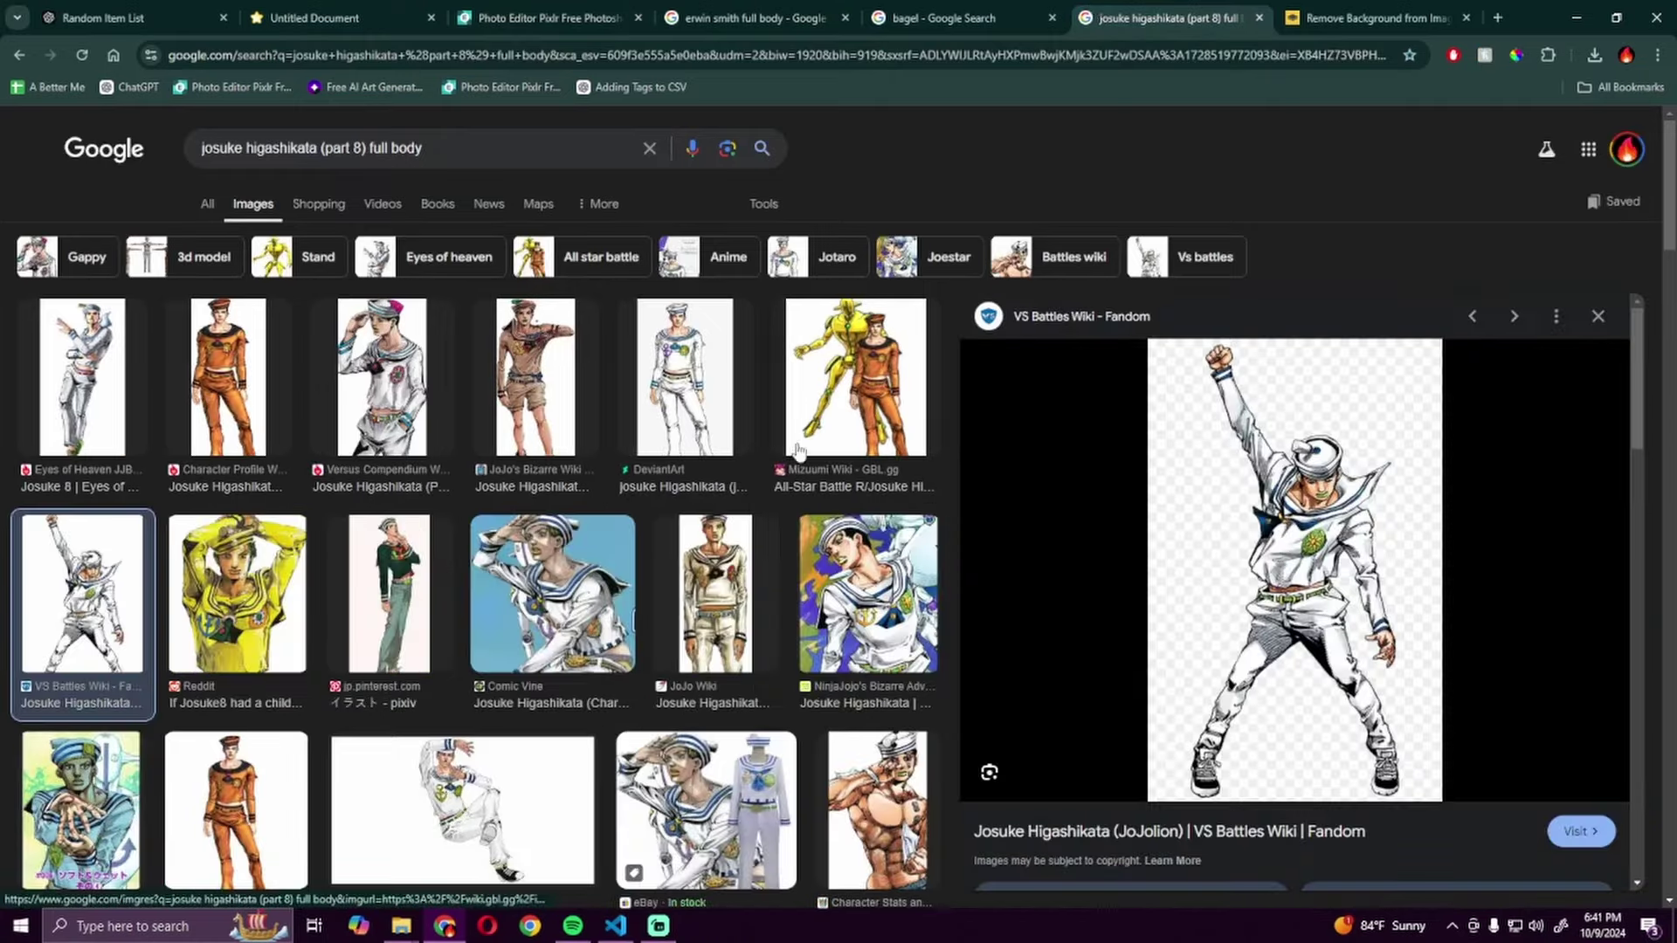
pyautogui.scroll(-5, 798, 445)
pyautogui.scroll(-3, 840, 479)
pyautogui.scroll(-5, 879, 478)
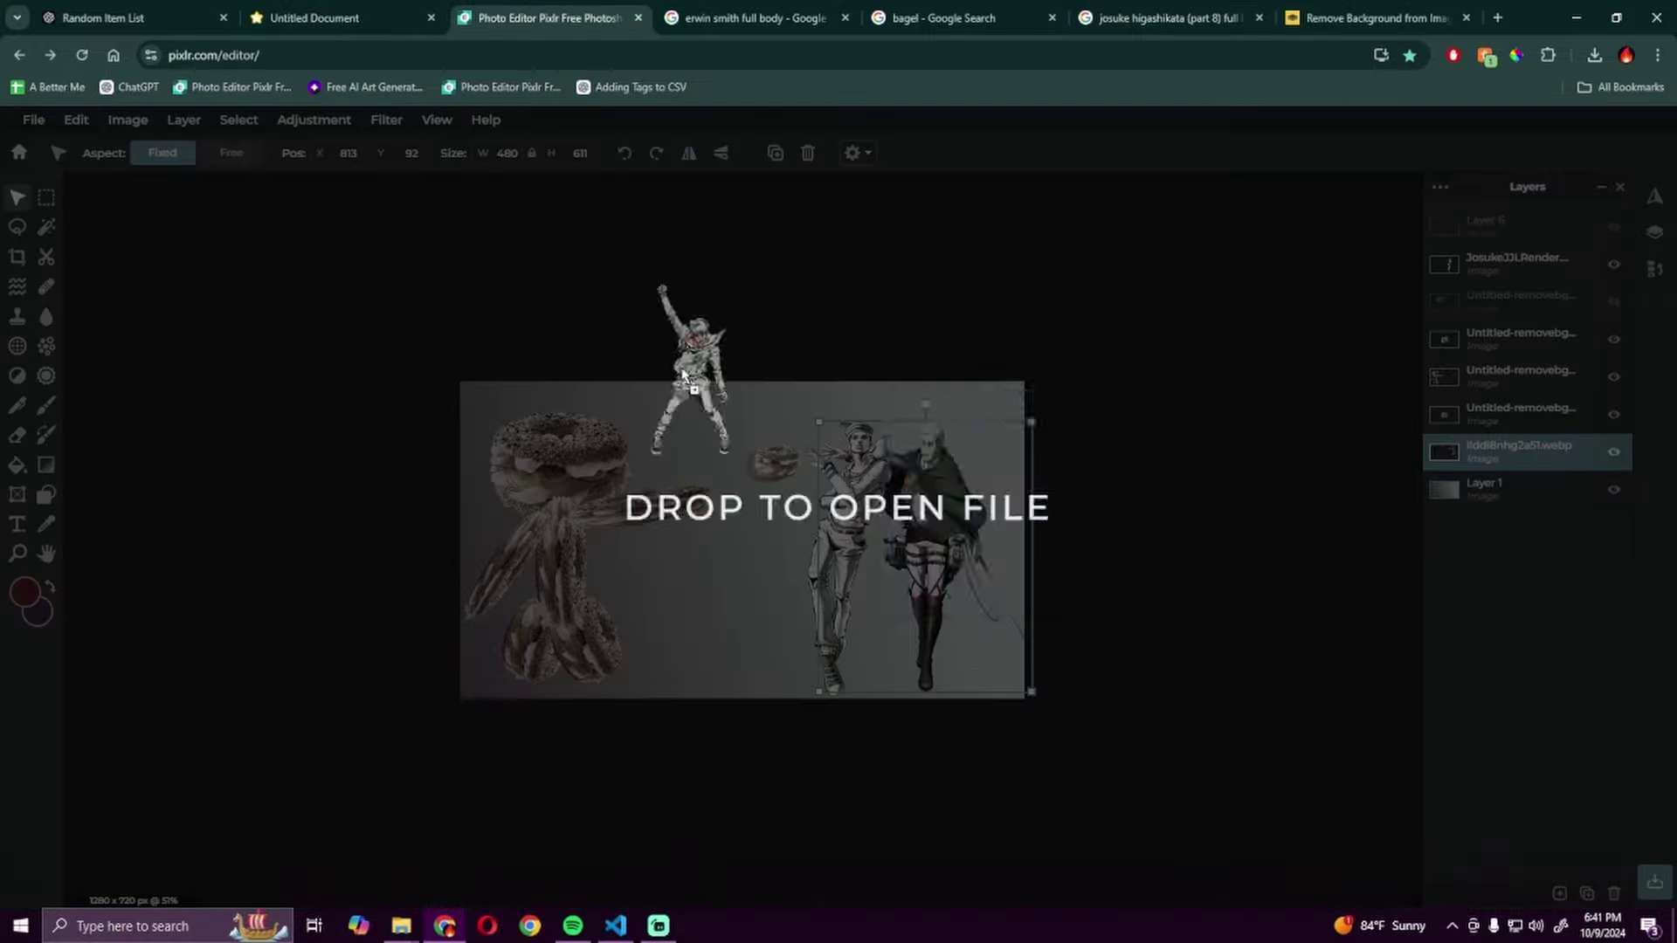
# Step: Add the full-body Josuke image, then resize it and align it with the canvas top
pyautogui.moveTo(1295, 445); pyautogui.dragTo(845, 525)
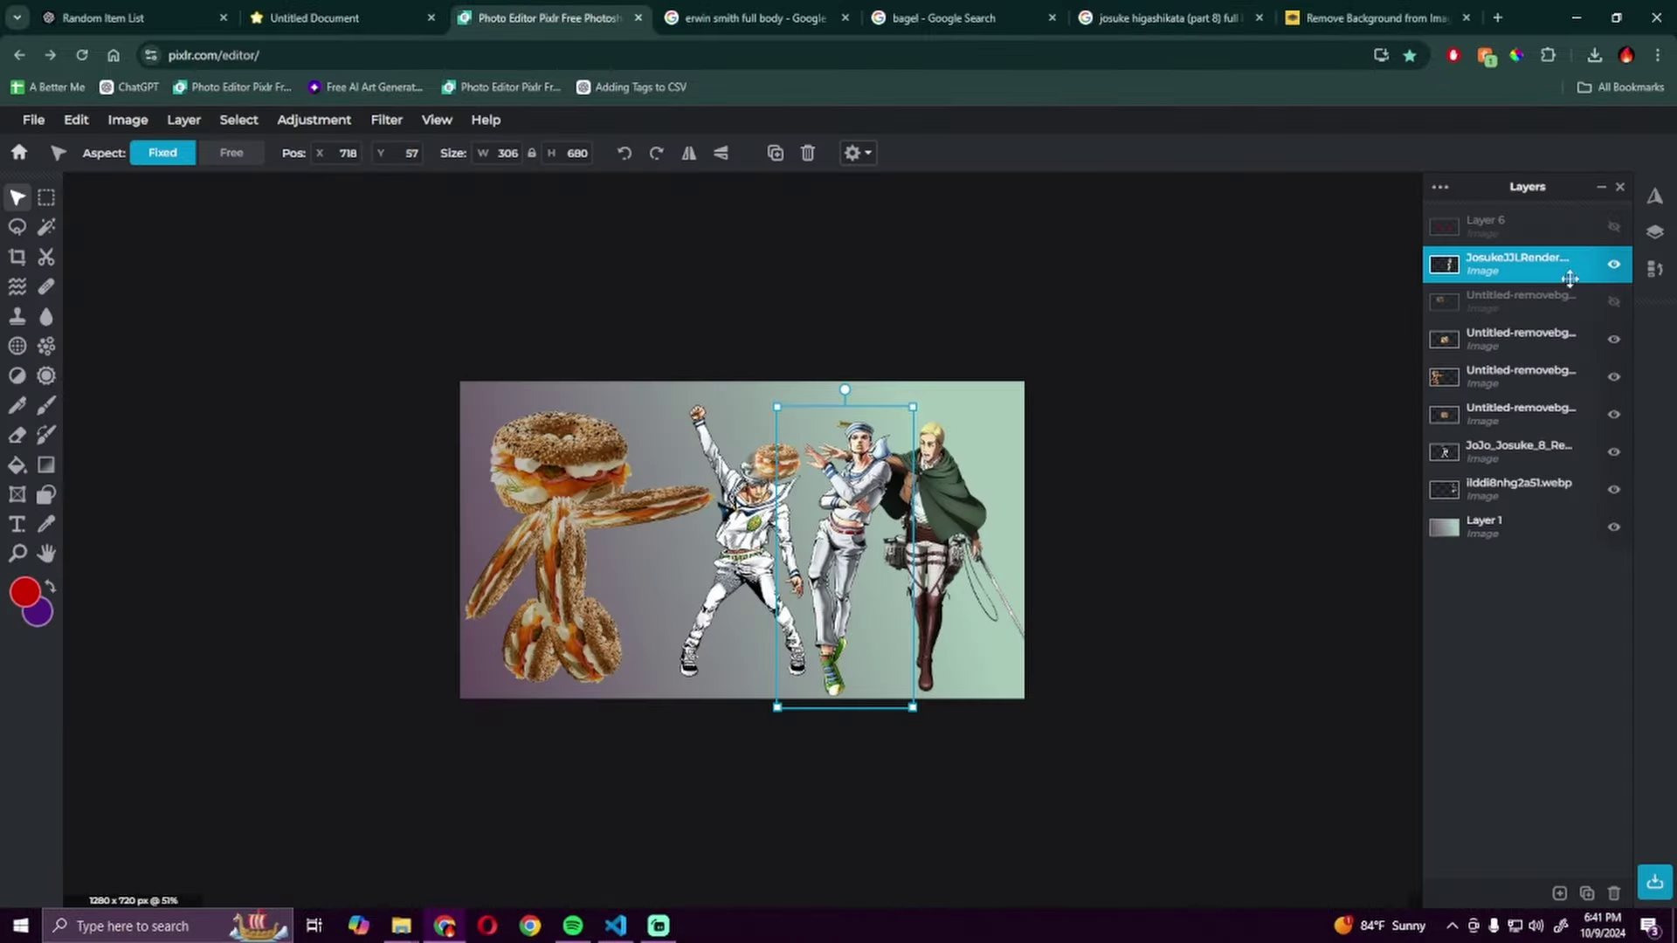
pyautogui.moveTo(741, 540)
pyautogui.mouseDown()
pyautogui.moveTo(564, 540)
pyautogui.moveTo(681, 563)
pyautogui.moveTo(732, 550)
pyautogui.mouseUp()
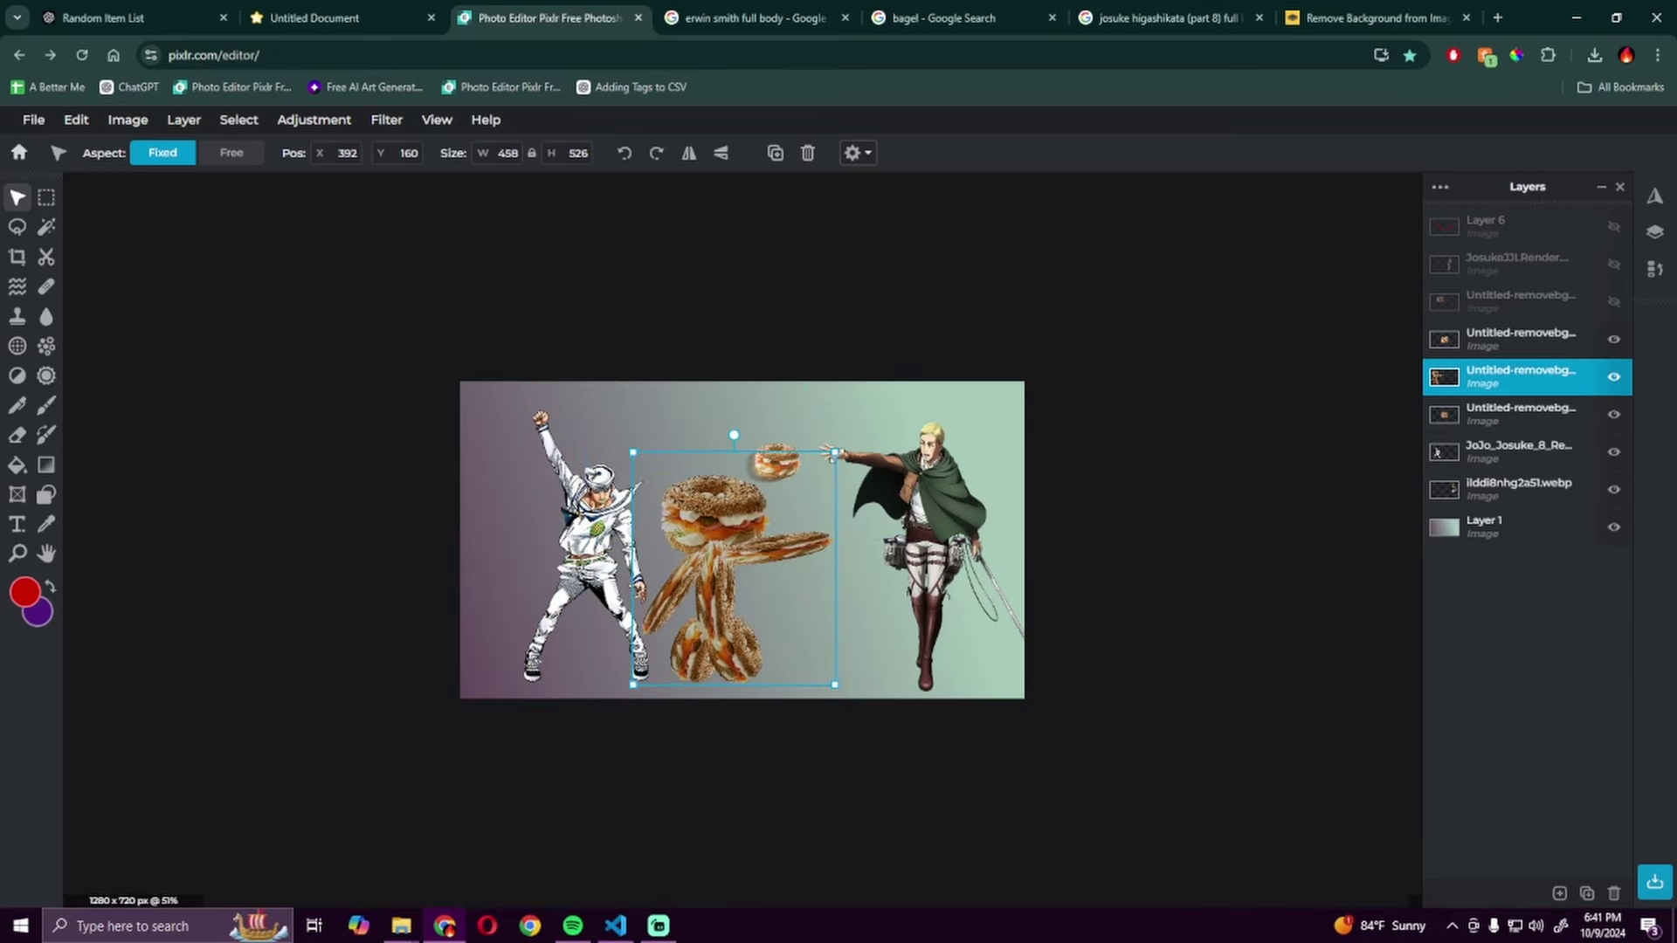
pyautogui.hotkey('ctrl', 'z')
pyautogui.click(1520, 452)
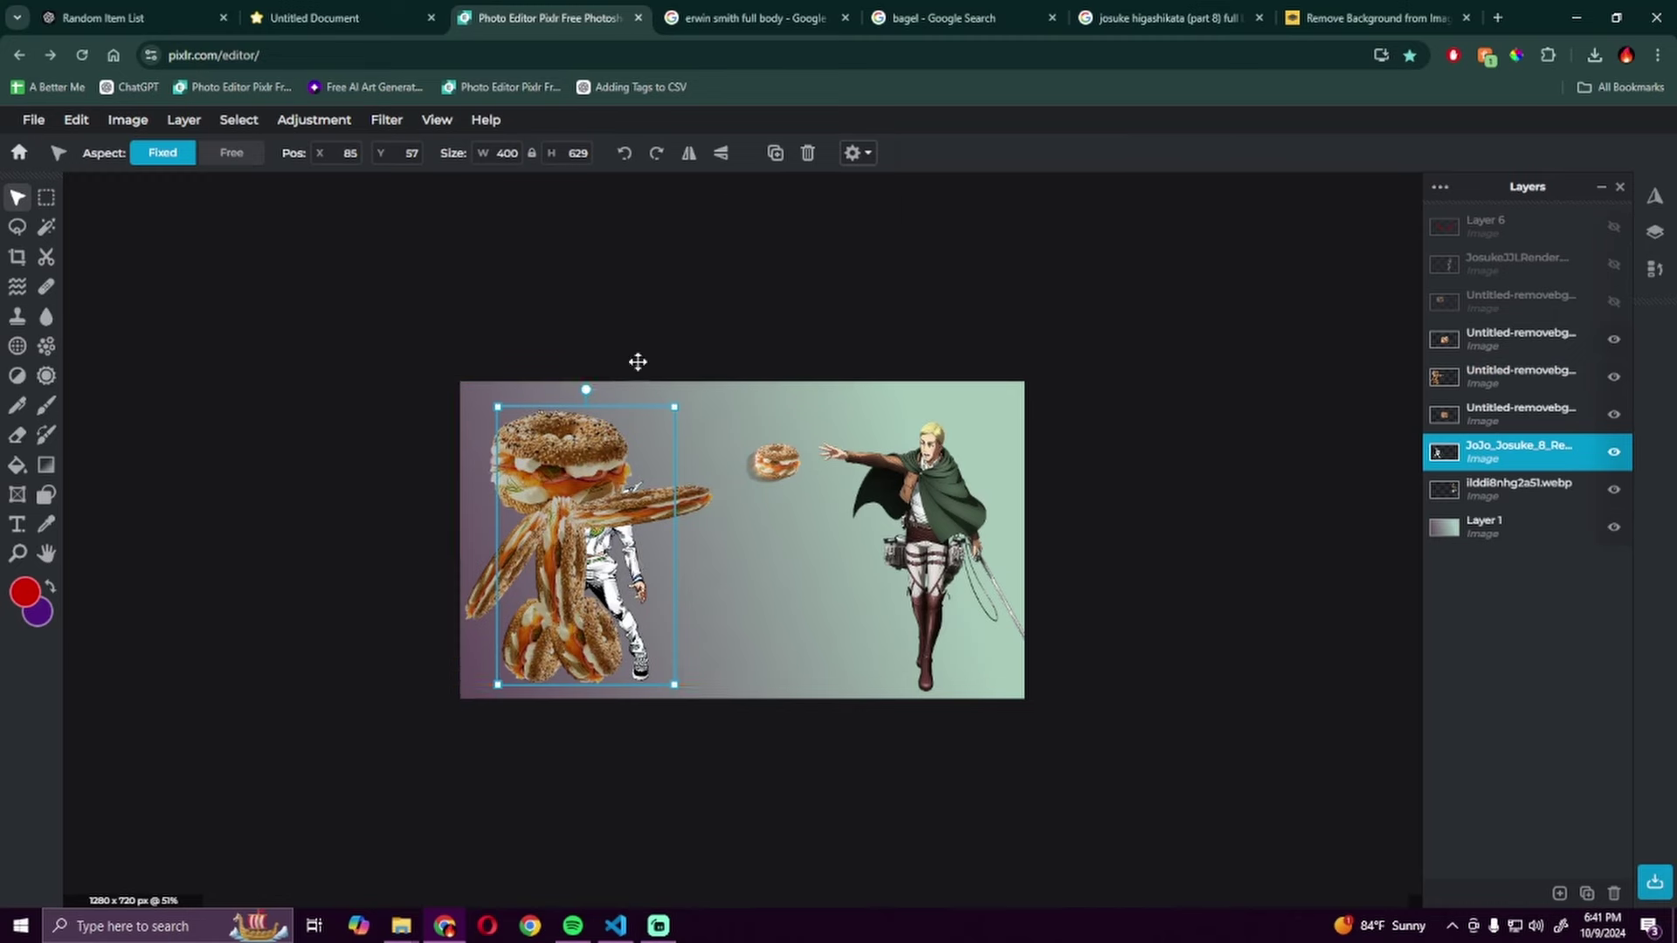
pyautogui.moveTo(589, 591); pyautogui.dragTo(839, 524)
pyautogui.moveTo(918, 419); pyautogui.dragTo(960, 381)
pyautogui.moveTo(838, 524); pyautogui.dragTo(801, 550)
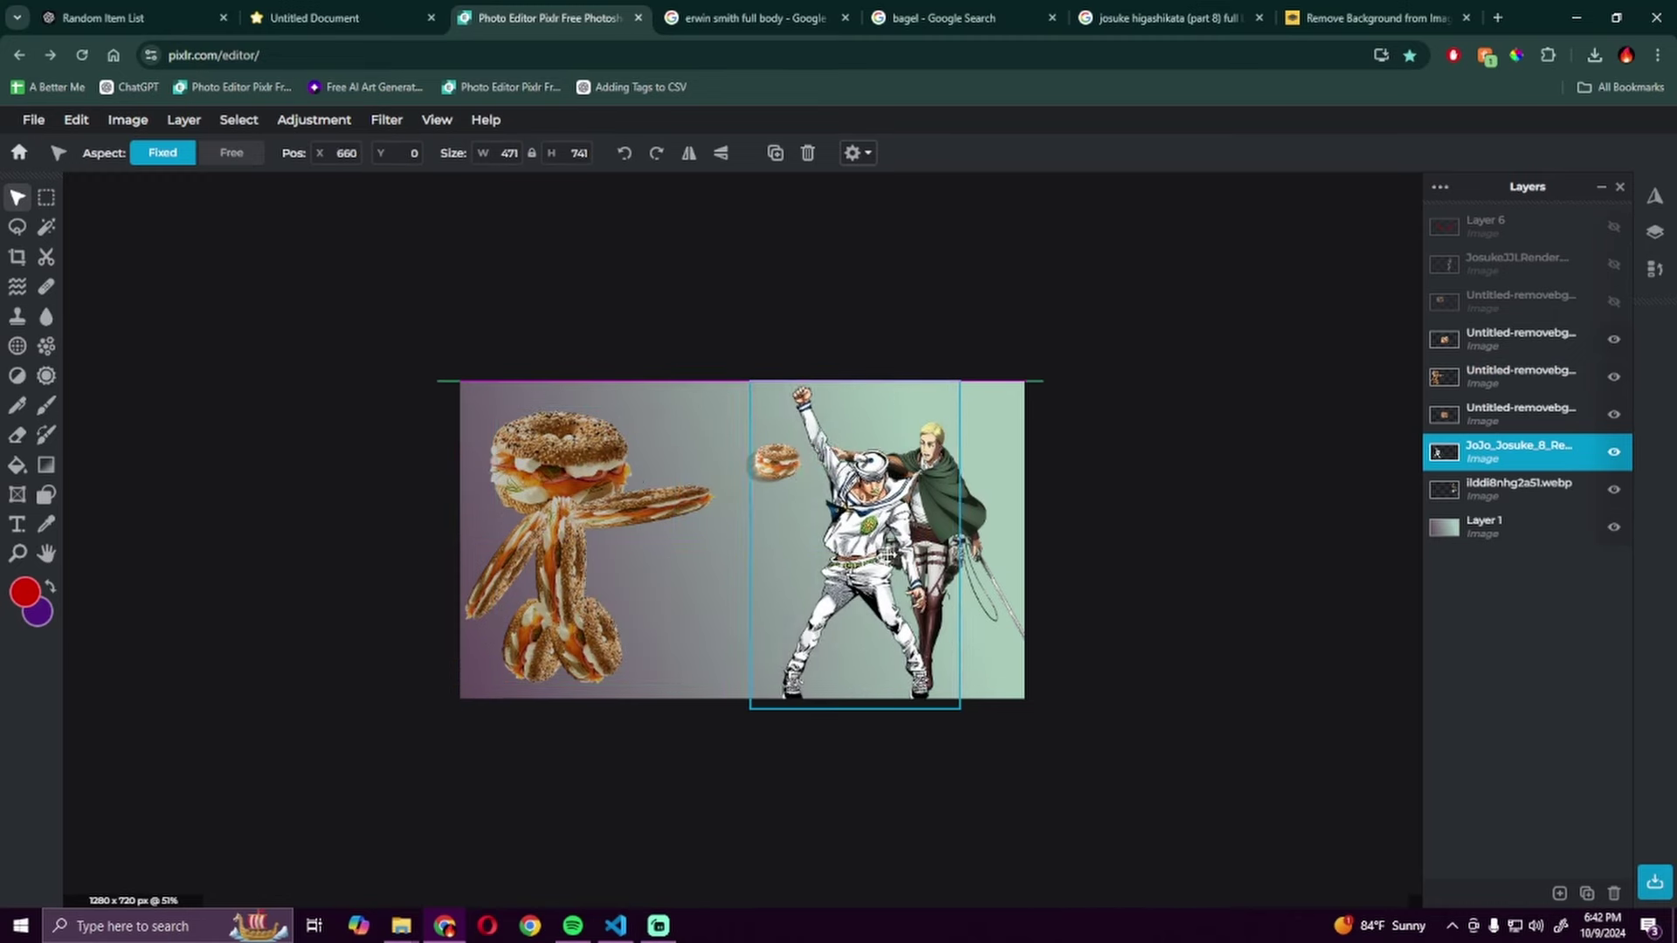
pyautogui.moveTo(917, 393); pyautogui.dragTo(898, 387)
# Step: Reposition Josuke, shrink and centre the bagel titan, and shrink Erwin on the right
pyautogui.click(1479, 489)
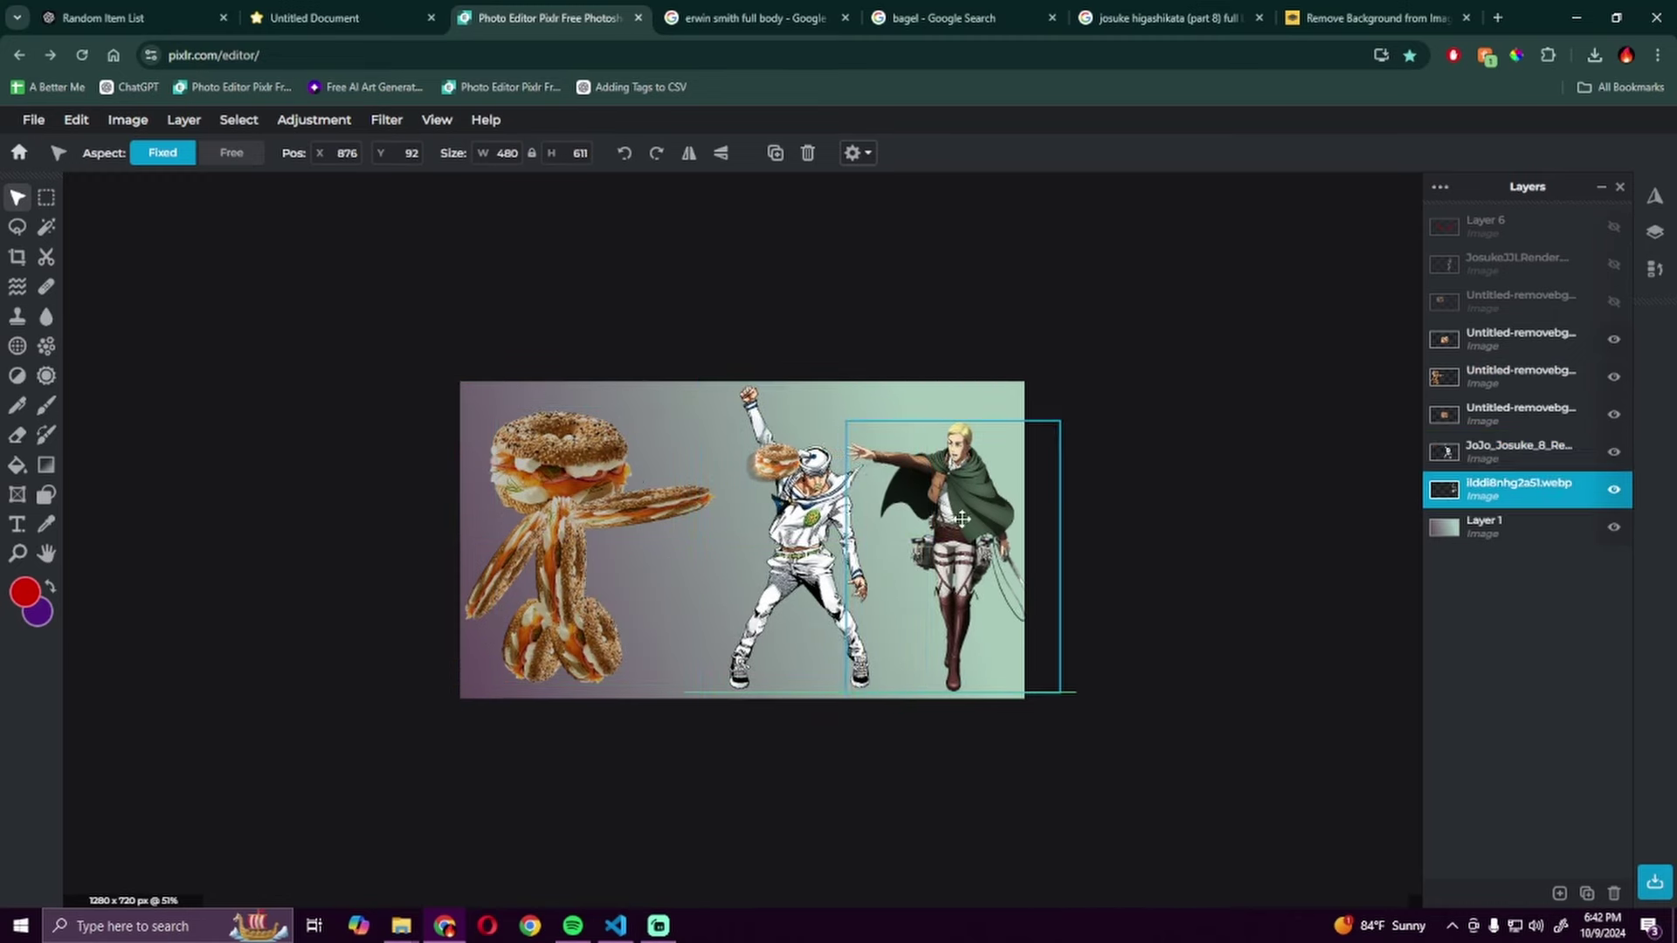
pyautogui.moveTo(957, 550); pyautogui.dragTo(904, 550)
pyautogui.click(1520, 452)
pyautogui.moveTo(799, 551)
pyautogui.mouseDown()
pyautogui.moveTo(1009, 524)
pyautogui.moveTo(1027, 537)
pyautogui.moveTo(568, 553)
pyautogui.moveTo(708, 525)
pyautogui.mouseUp()
pyautogui.click(1495, 414)
pyautogui.moveTo(865, 419); pyautogui.dragTo(800, 459)
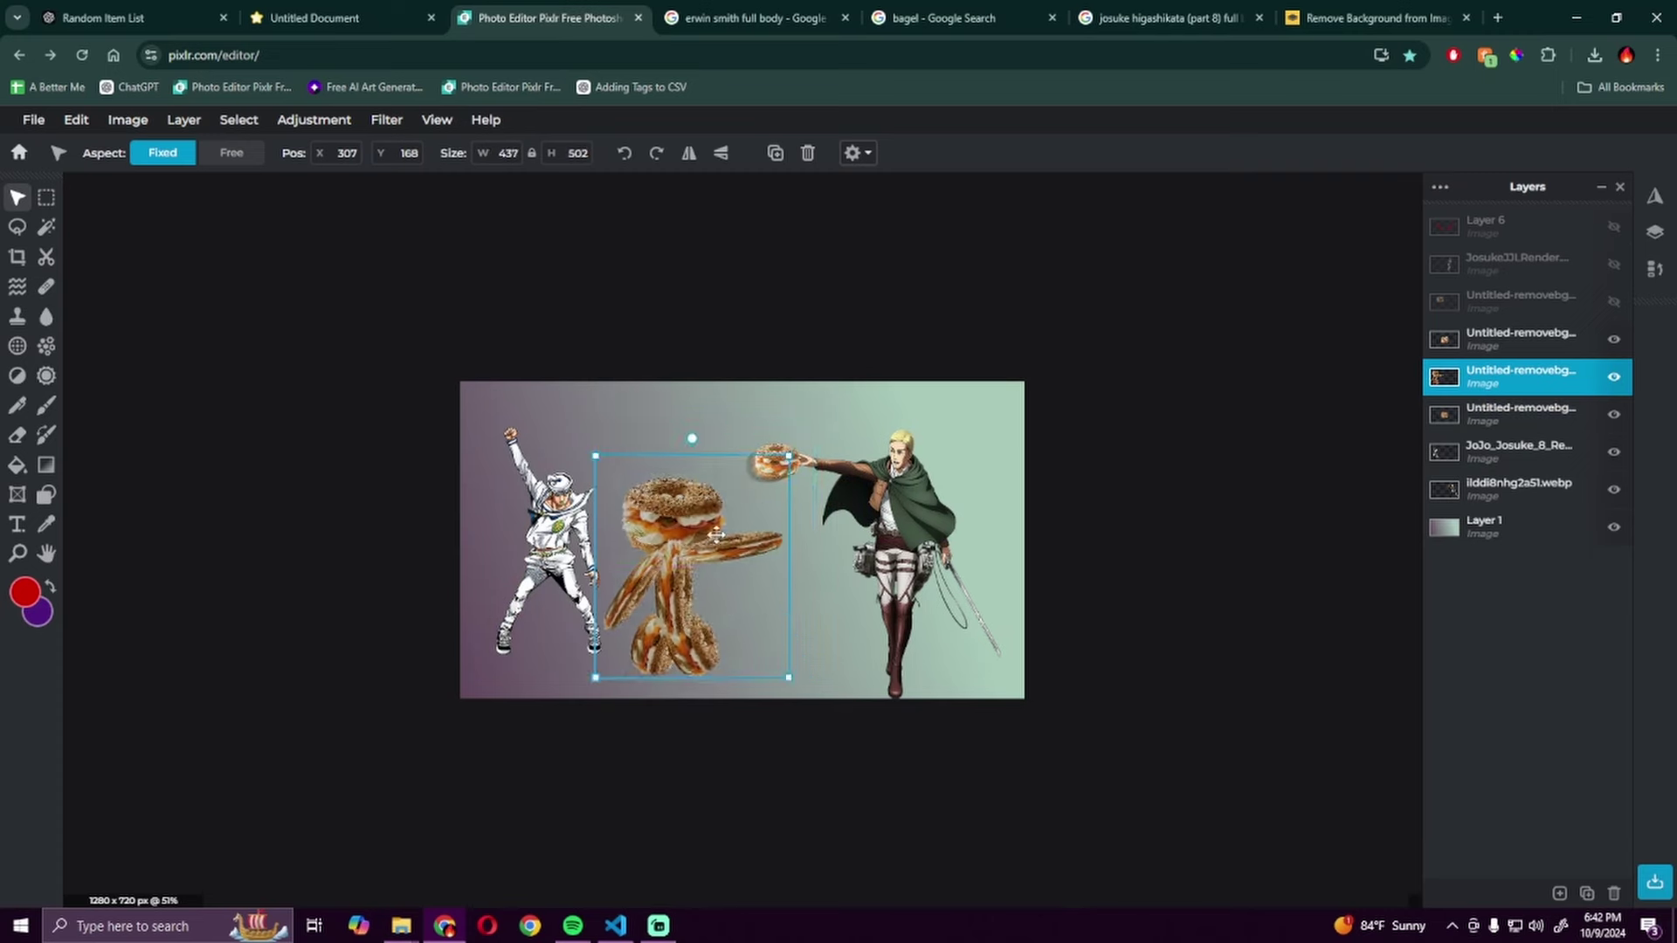
pyautogui.click(995, 432)
pyautogui.moveTo(996, 433)
pyautogui.mouseDown()
pyautogui.moveTo(917, 524)
pyautogui.moveTo(947, 504)
pyautogui.mouseUp()
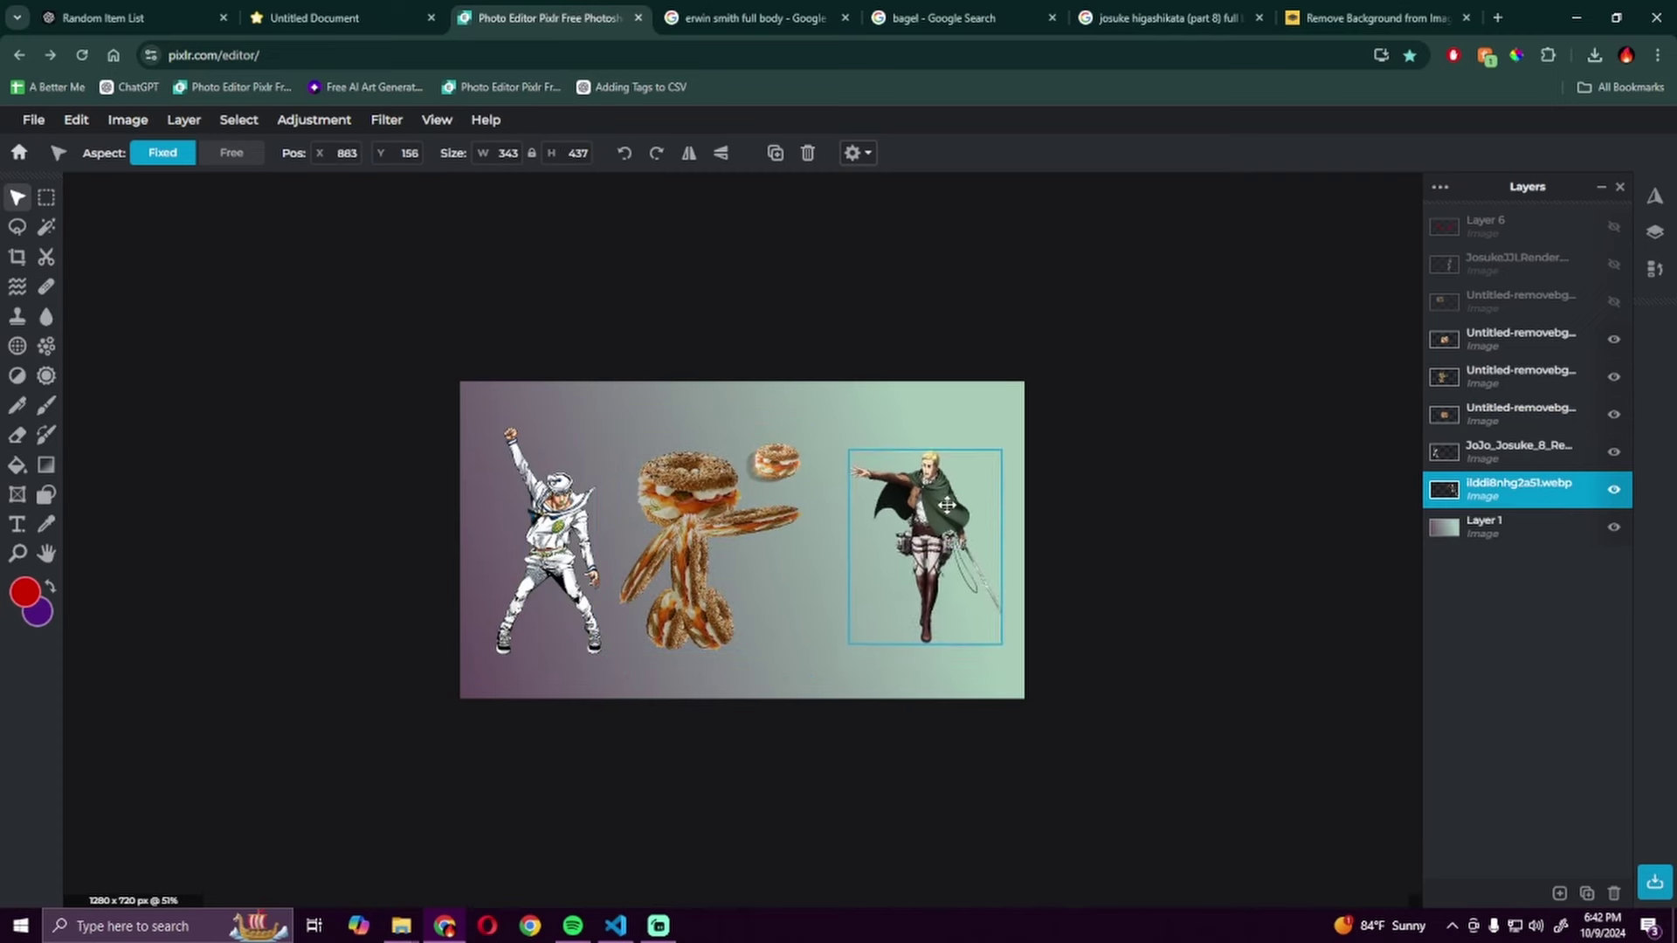
# Step: Merge the small thrown bagel down, then enlarge Erwin and Josuke slightly
pyautogui.click(787, 469)
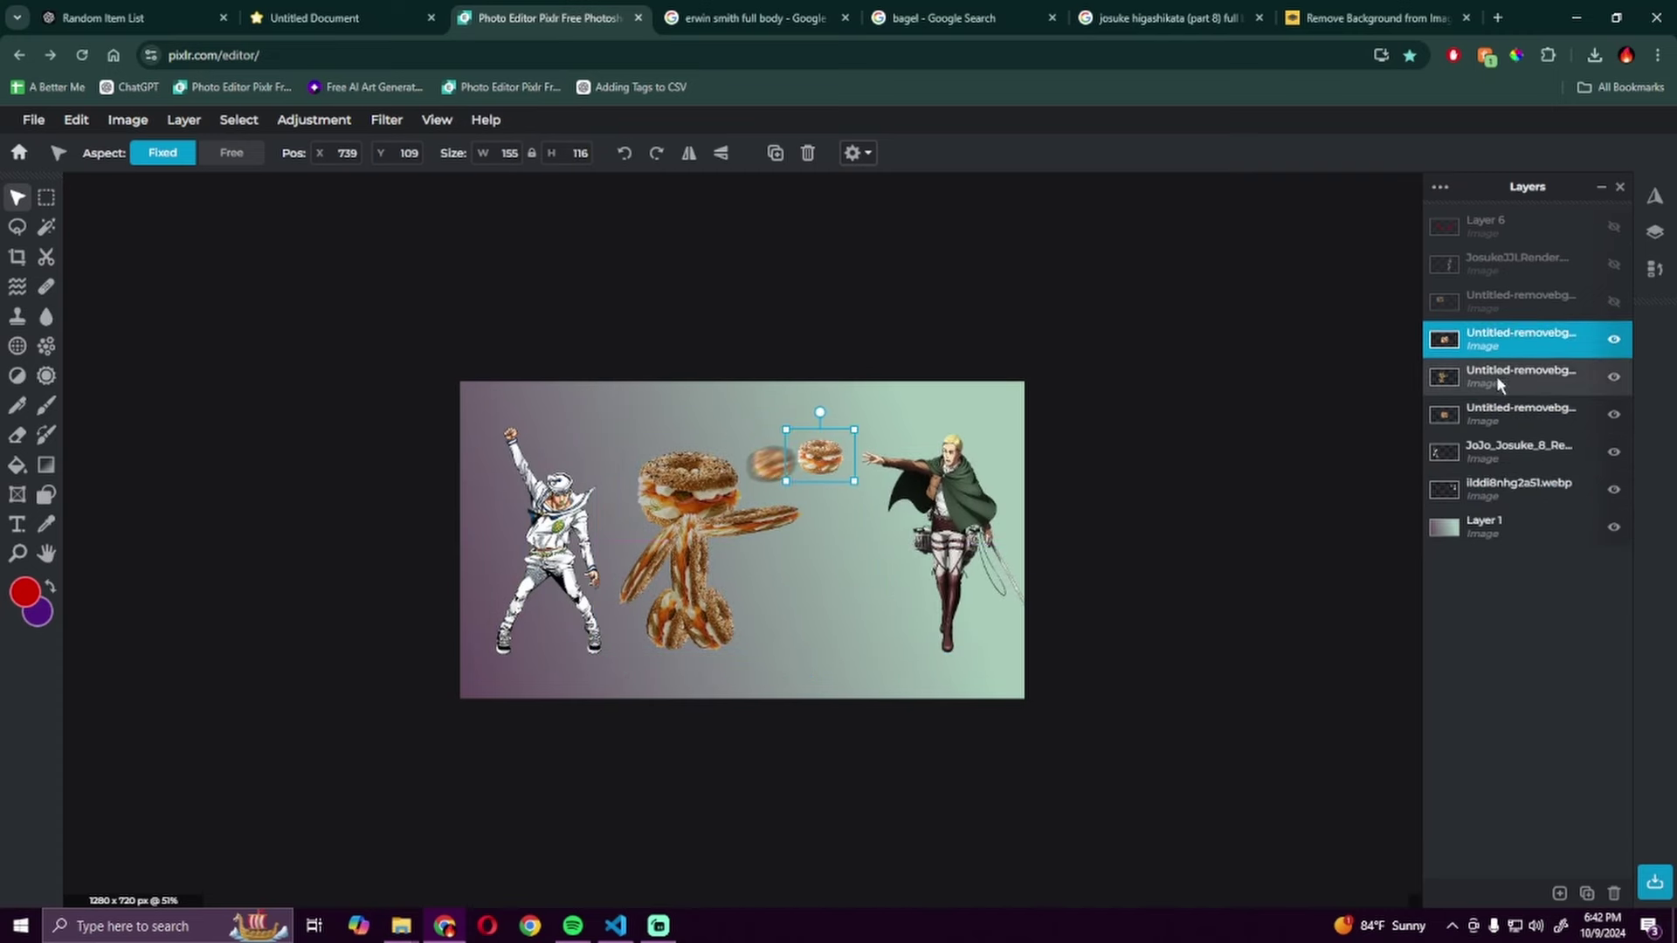
pyautogui.moveTo(1523, 368); pyautogui.dragTo(1524, 380)
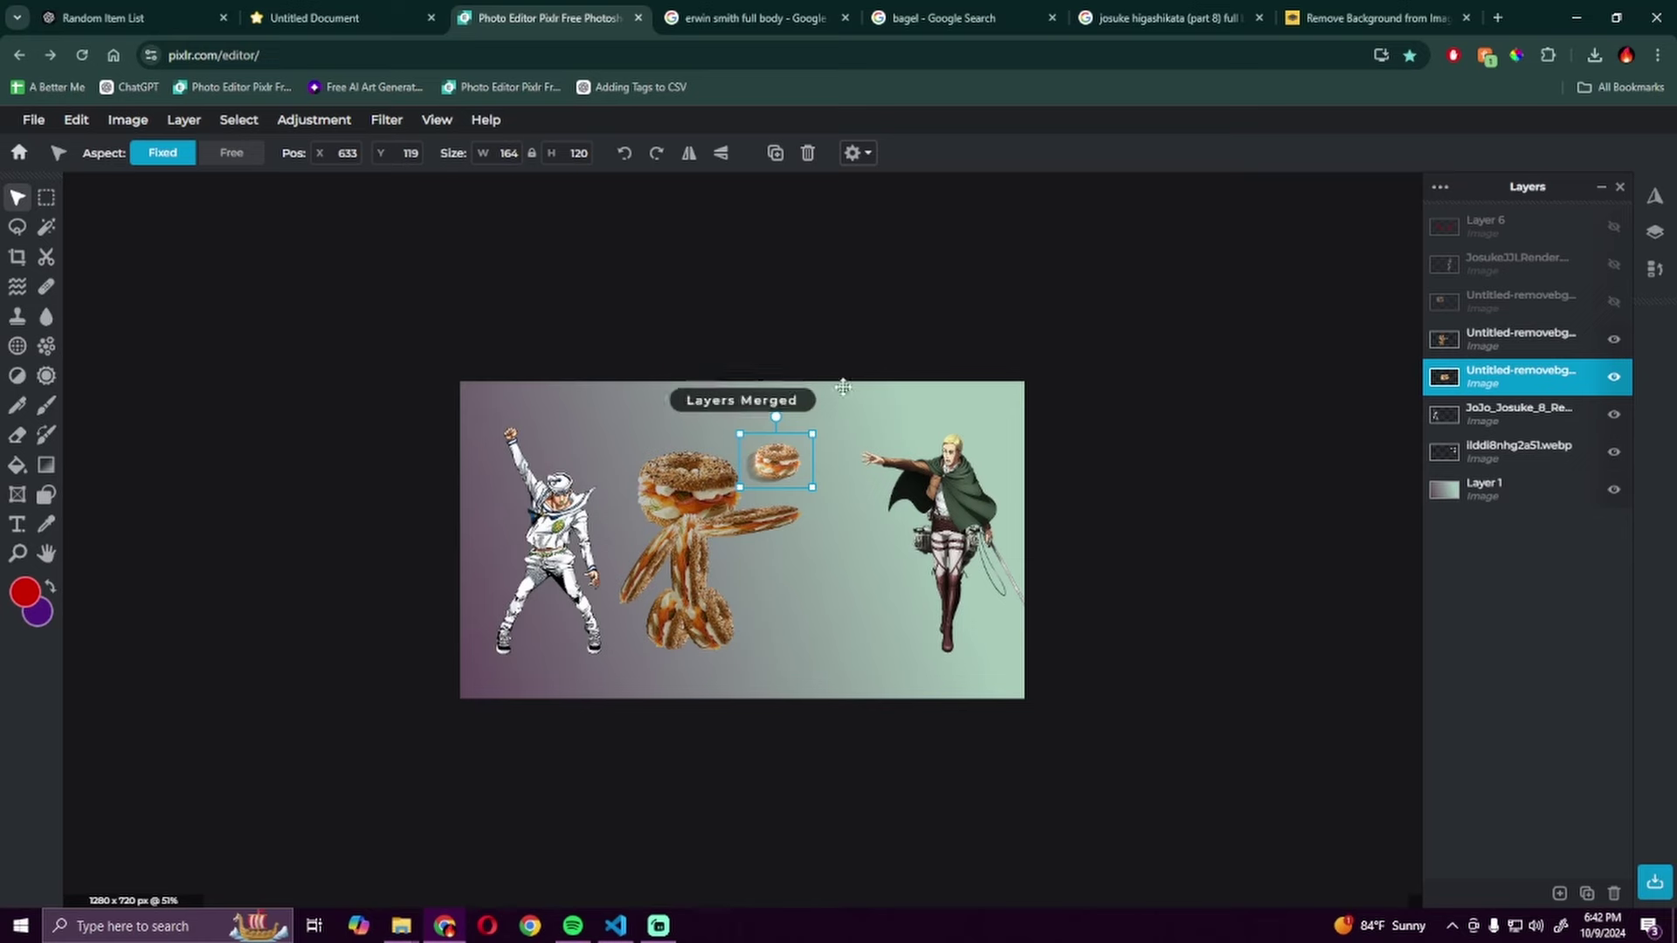
pyautogui.click(917, 502)
pyautogui.moveTo(957, 525); pyautogui.dragTo(1002, 544)
pyautogui.click(837, 469)
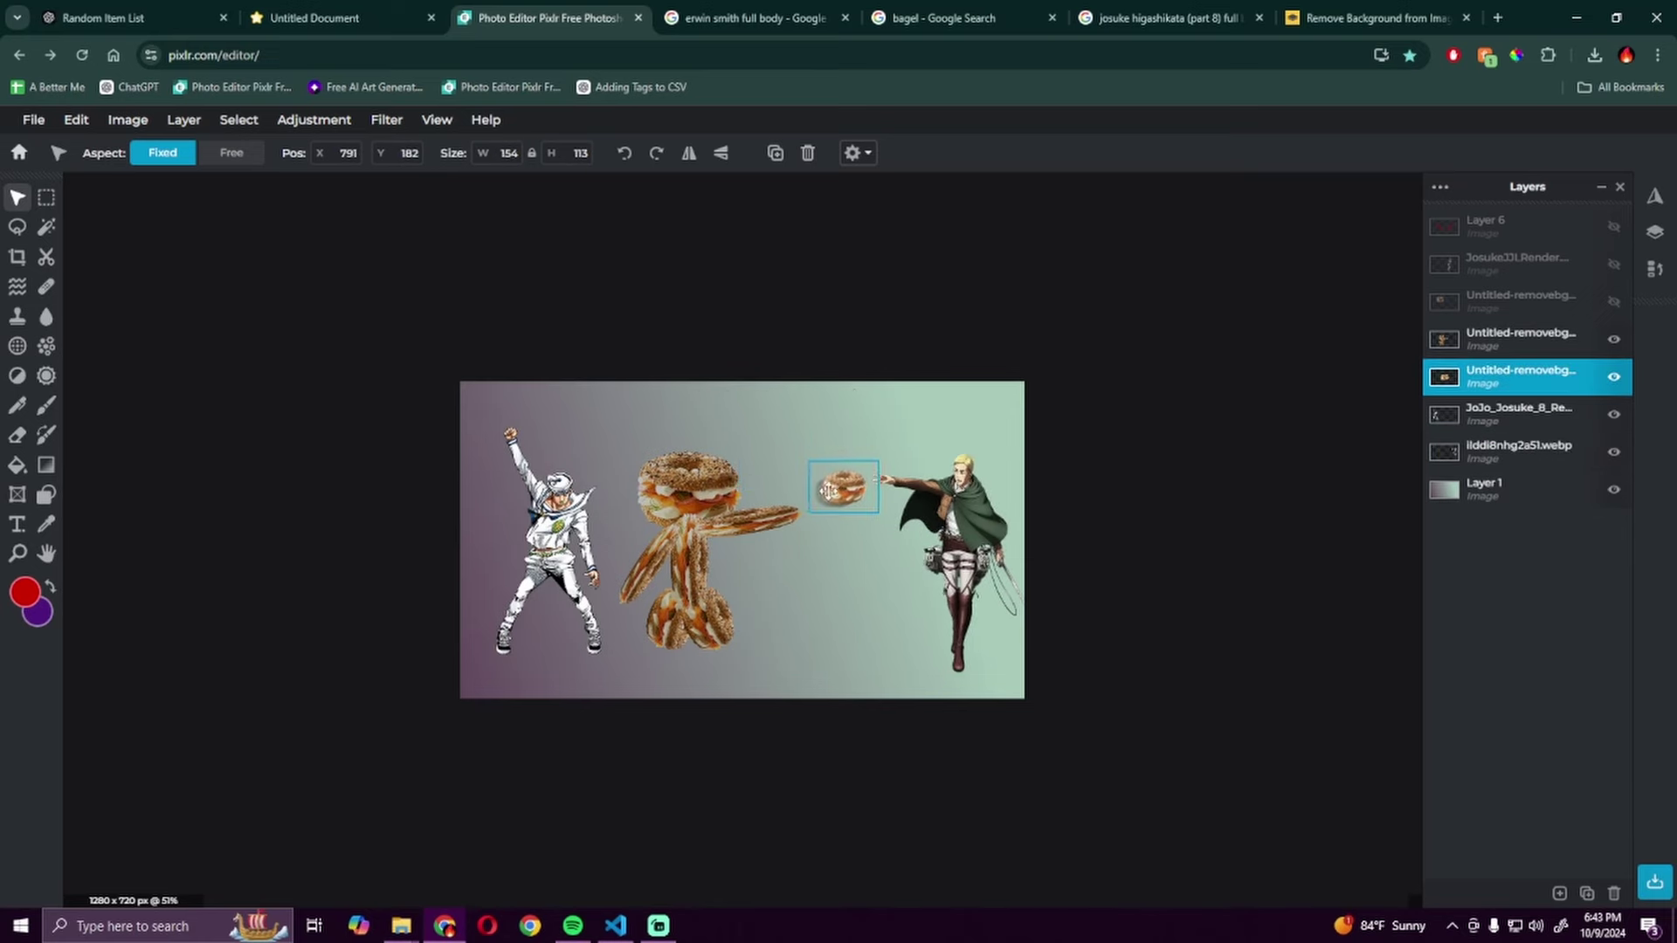
pyautogui.click(1506, 409)
pyautogui.moveTo(550, 550); pyautogui.dragTo(556, 524)
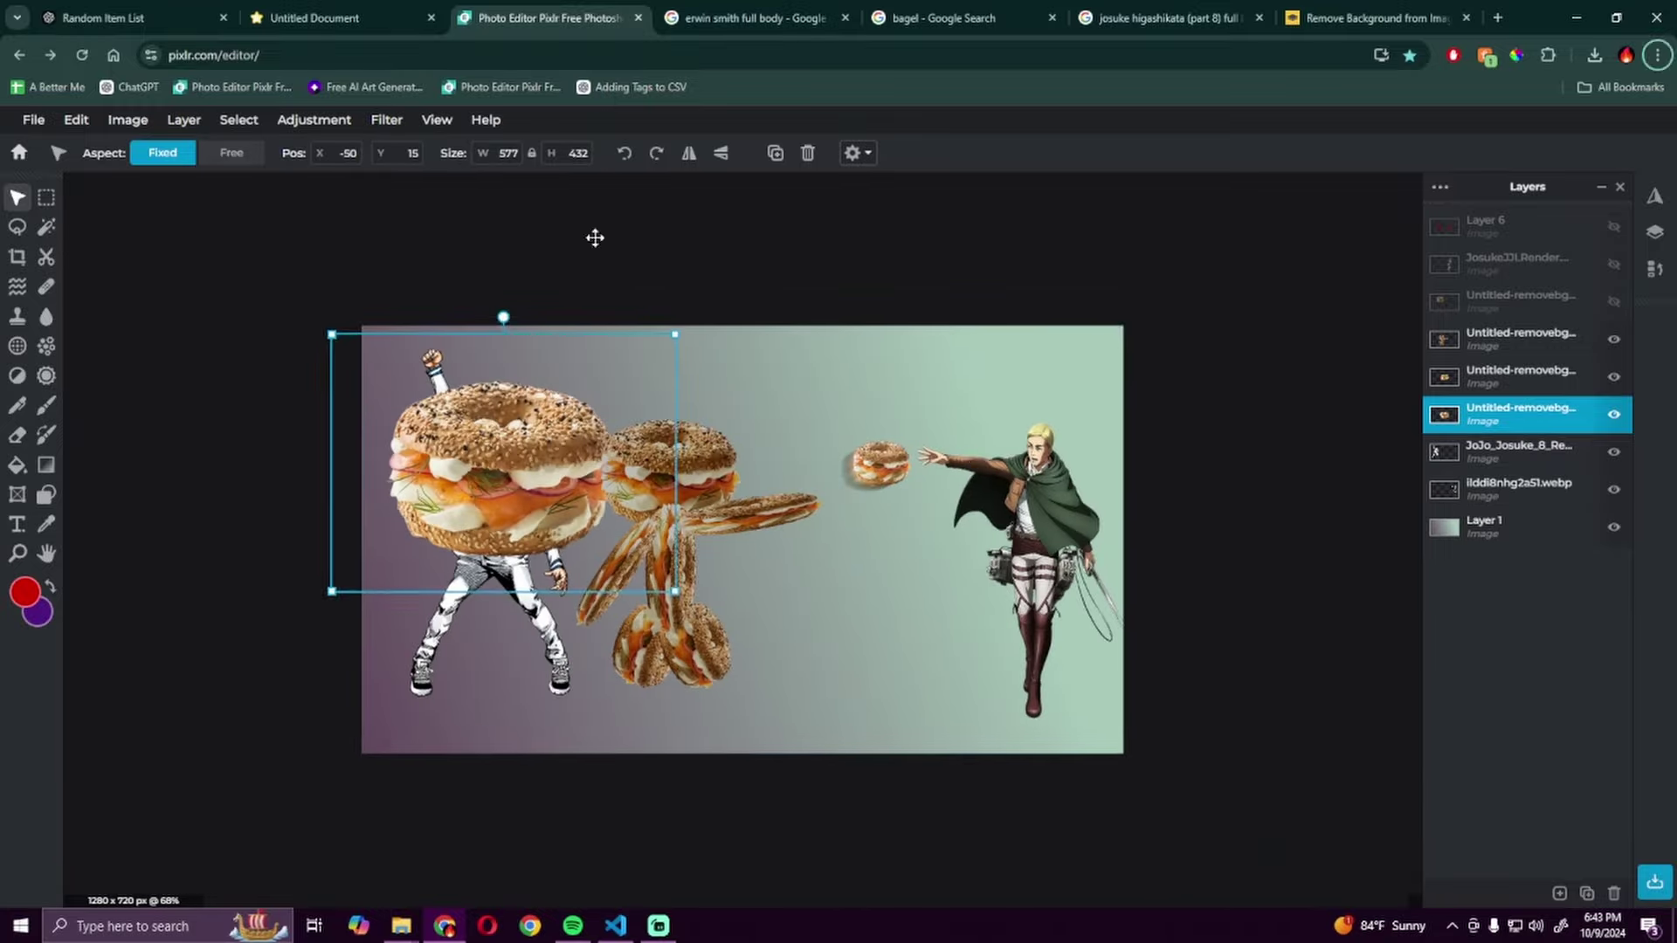
pyautogui.scroll(5, 263, 342)
pyautogui.scroll(-3, 496, 446)
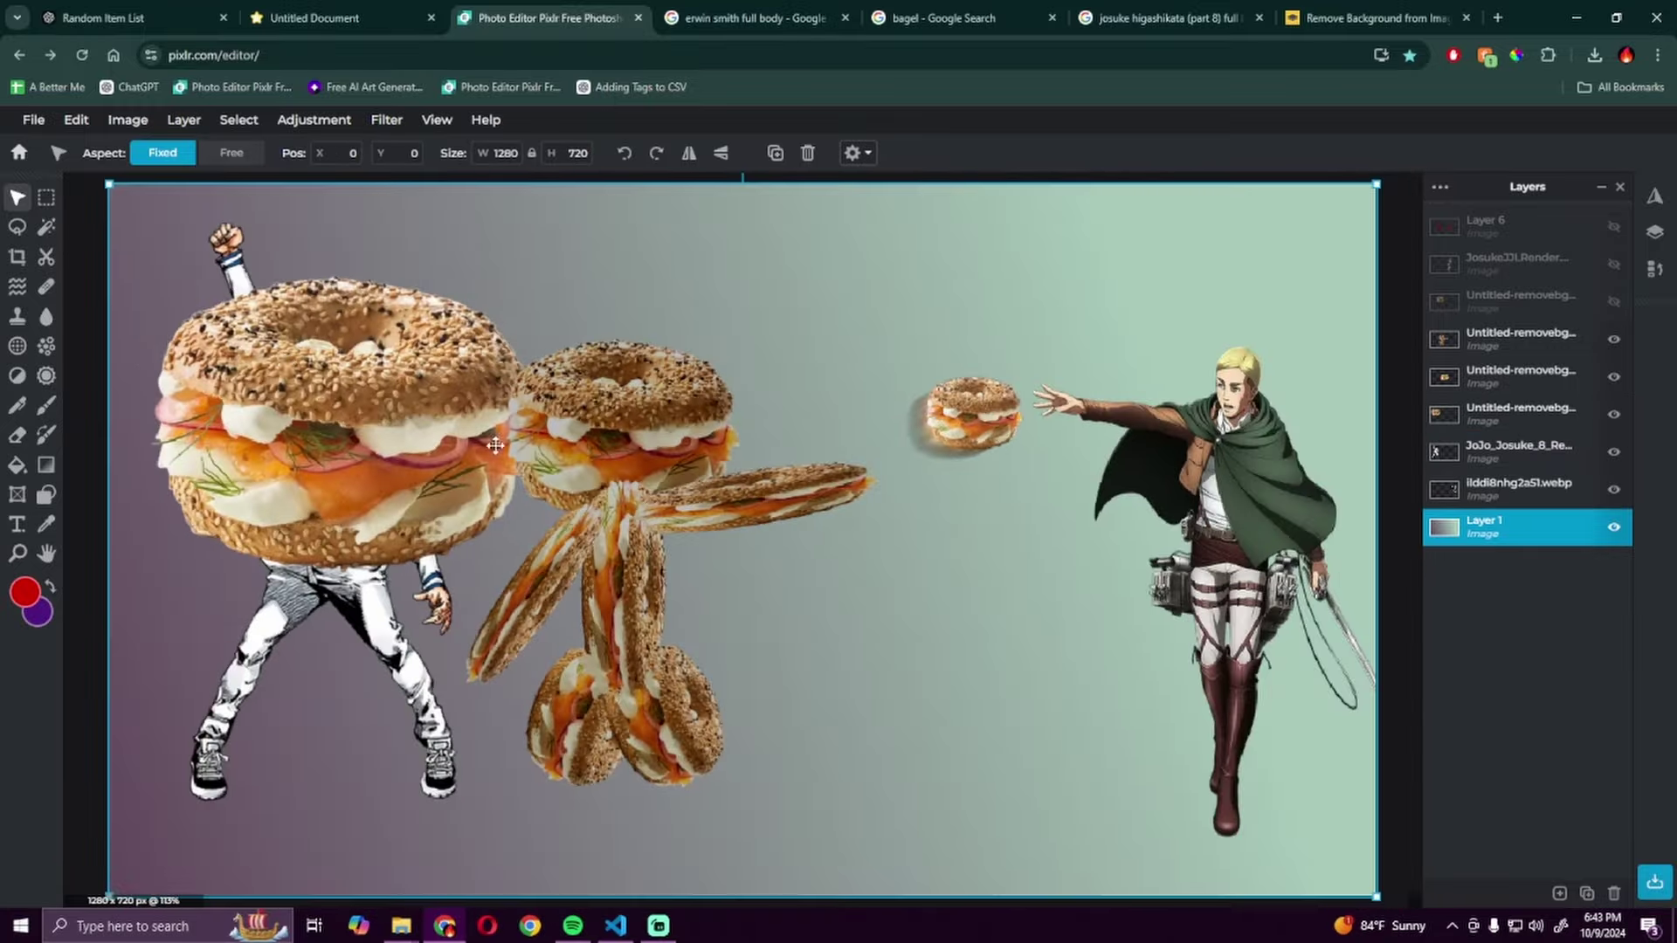
# Step: Shrink and rotate the big bagel and move it to Josuke's hand
pyautogui.click(1520, 412)
pyautogui.scroll(3, 393, 525)
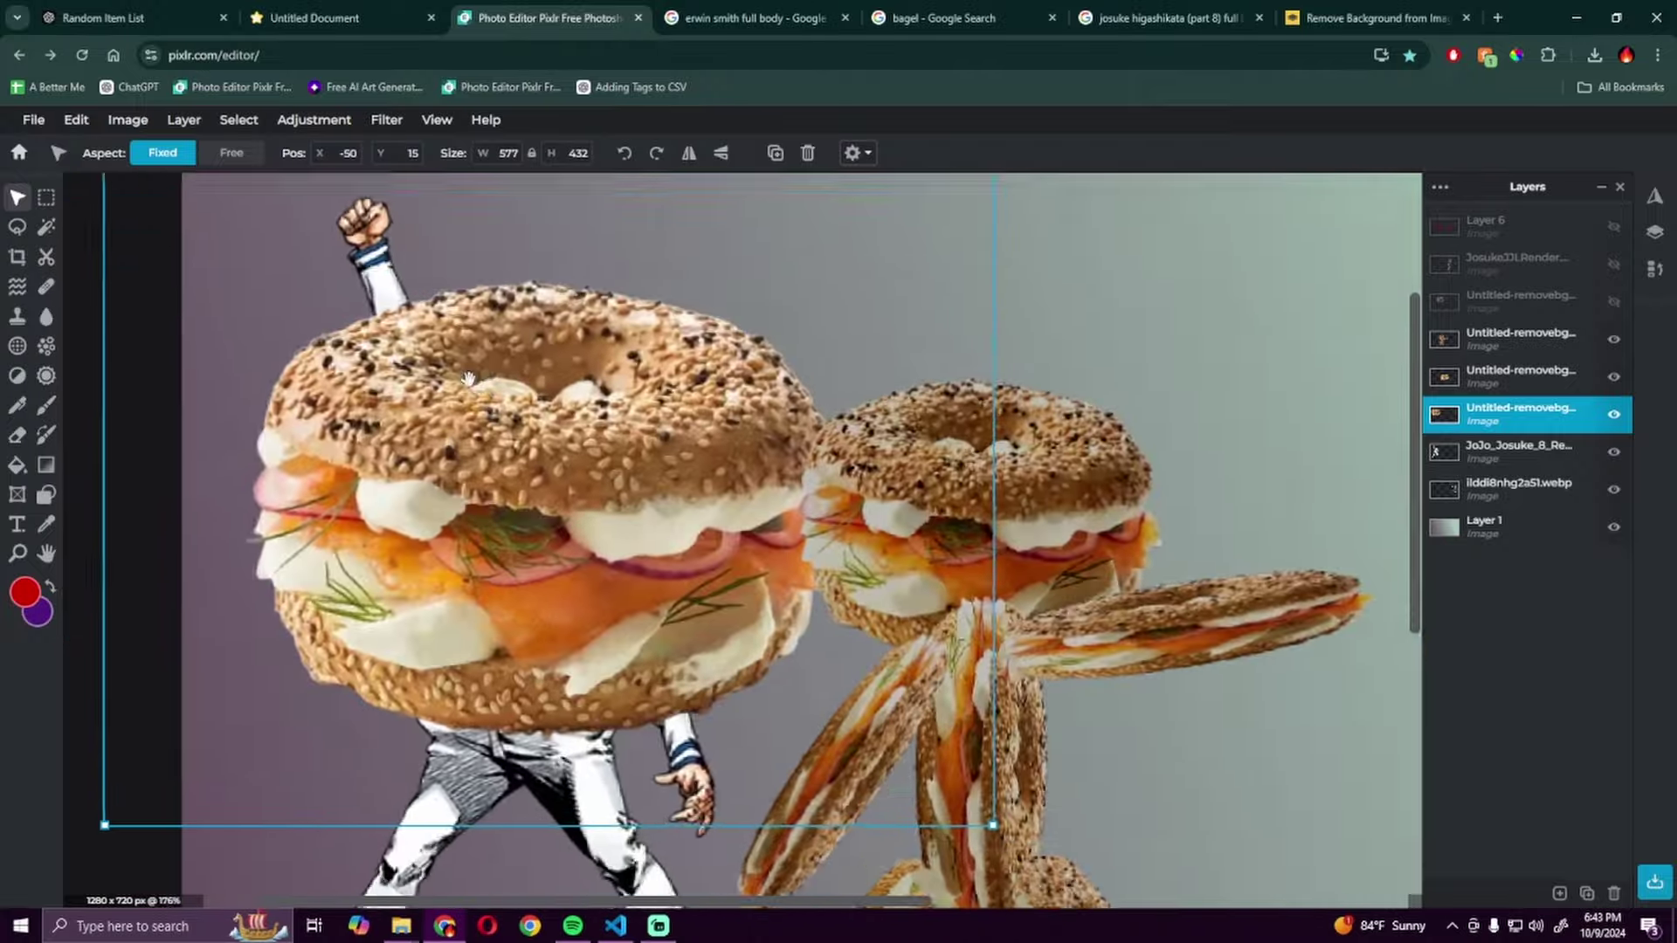
pyautogui.moveTo(592, 446); pyautogui.dragTo(328, 603)
pyautogui.moveTo(196, 550); pyautogui.dragTo(263, 303)
pyautogui.moveTo(393, 236)
pyautogui.mouseDown()
pyautogui.moveTo(432, 445)
pyautogui.moveTo(615, 695)
pyautogui.mouseUp()
pyautogui.scroll(4, 551, 655)
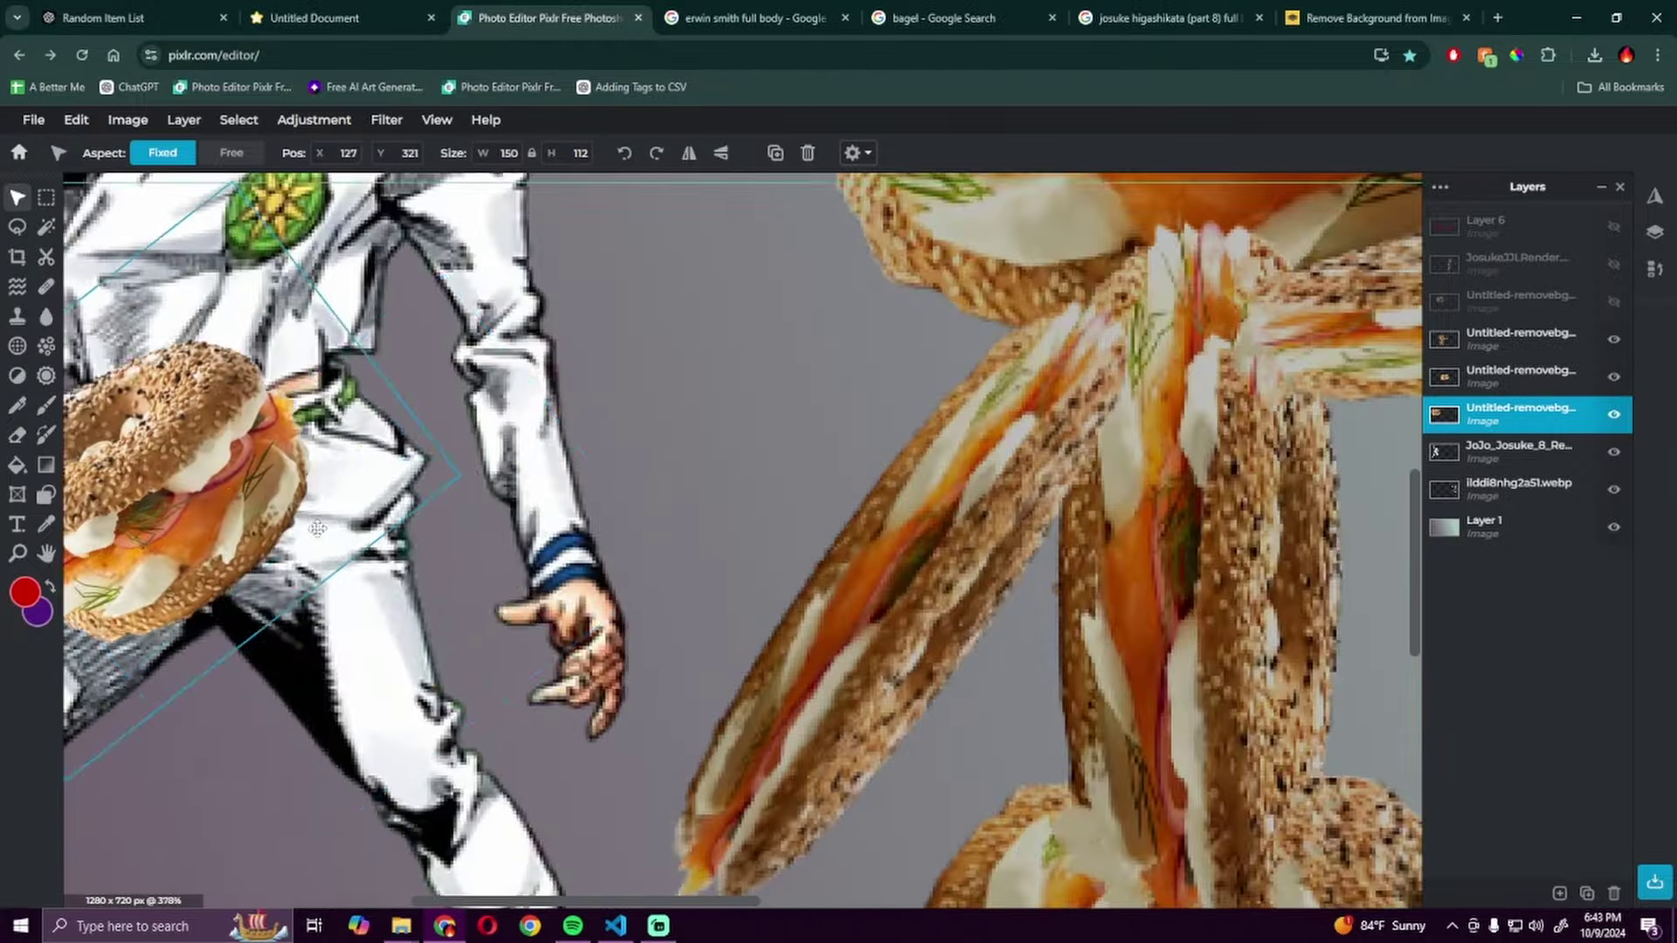
pyautogui.moveTo(479, 506); pyautogui.dragTo(550, 721)
pyautogui.moveTo(615, 812); pyautogui.dragTo(578, 773)
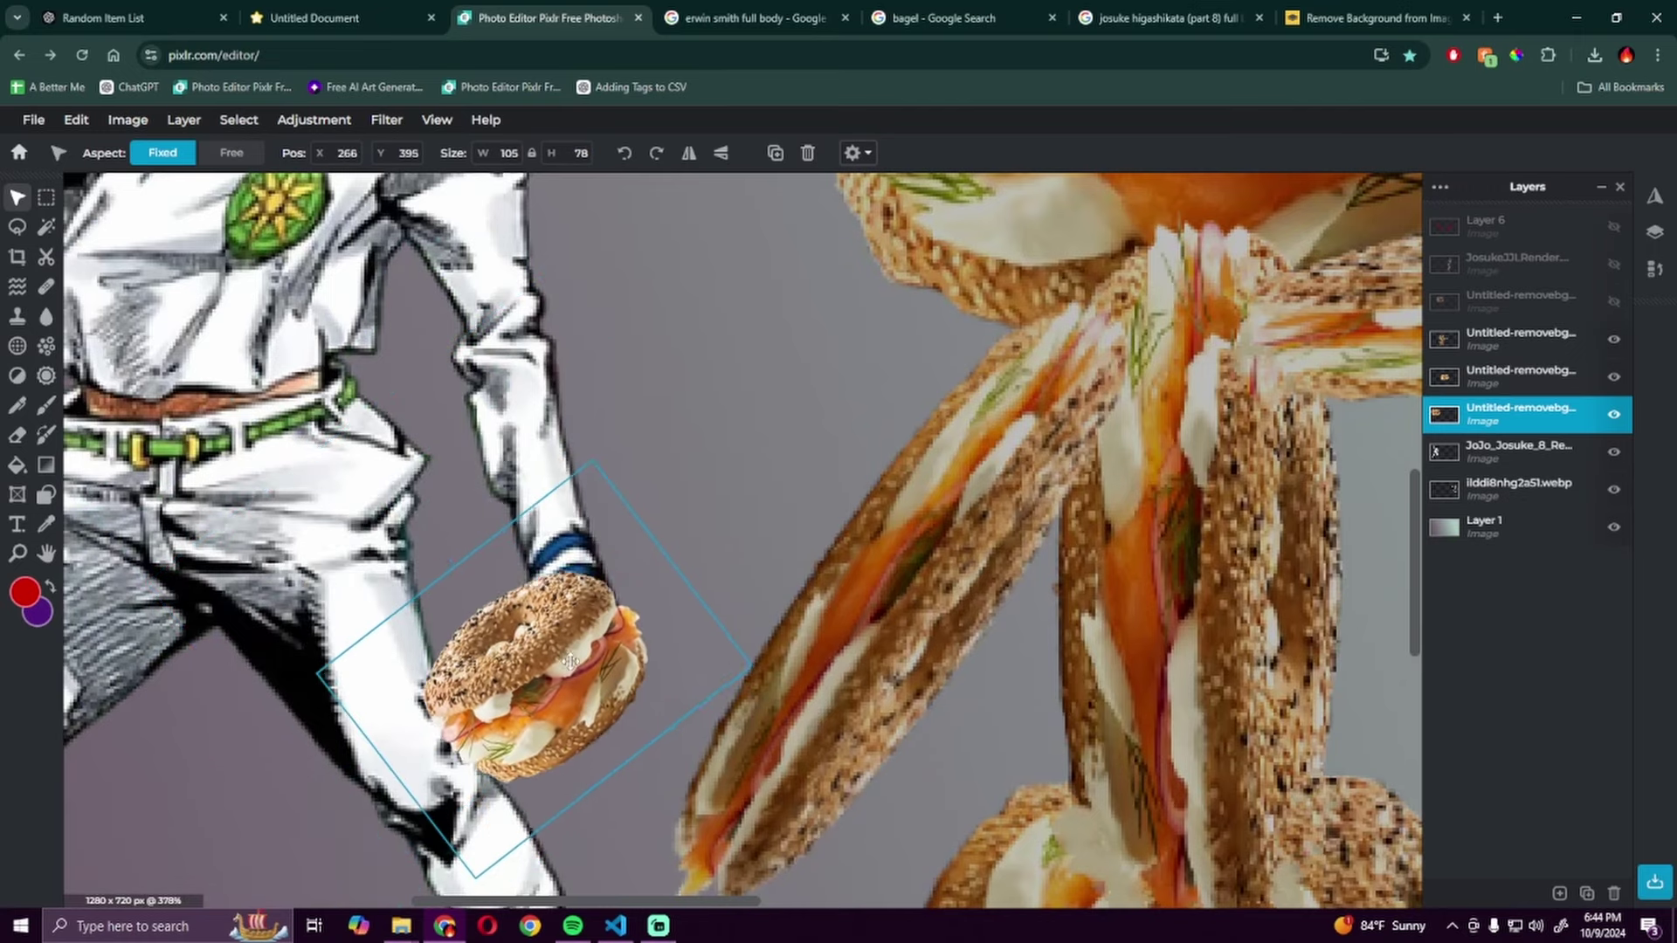
# Step: Cut Josuke's hand onto its own layer above the bagel so he grips it
pyautogui.click(18, 227)
pyautogui.scroll(3, 566, 638)
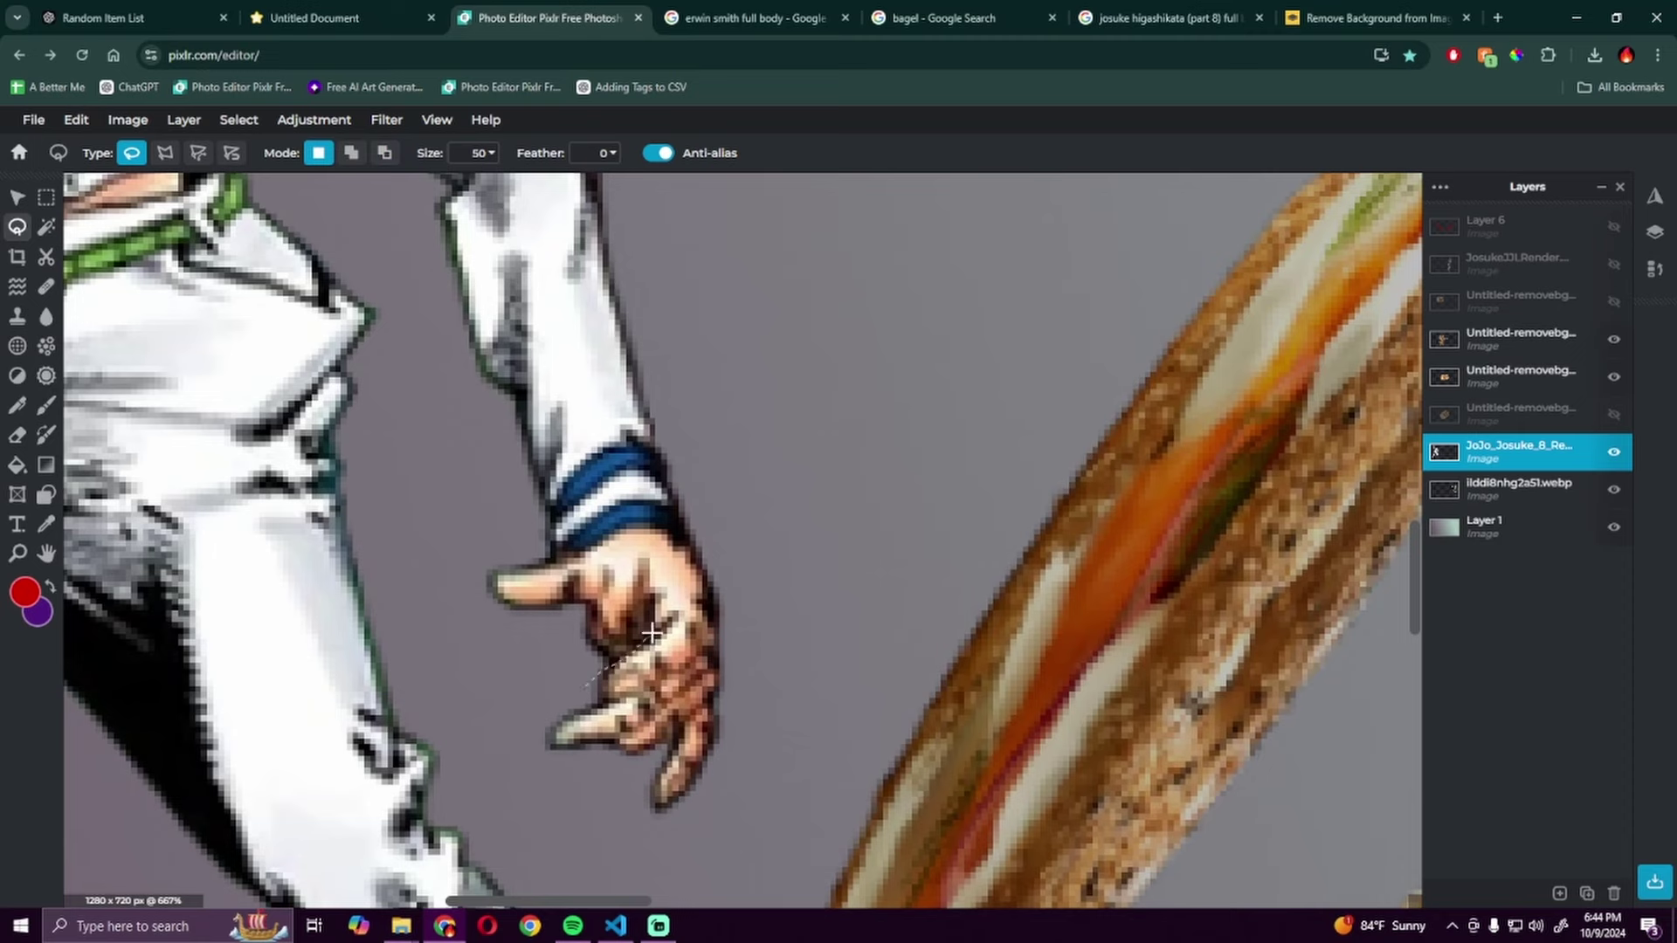
pyautogui.hotkey('ctrl', 'x')
pyautogui.hotkey('ctrl', 'v')
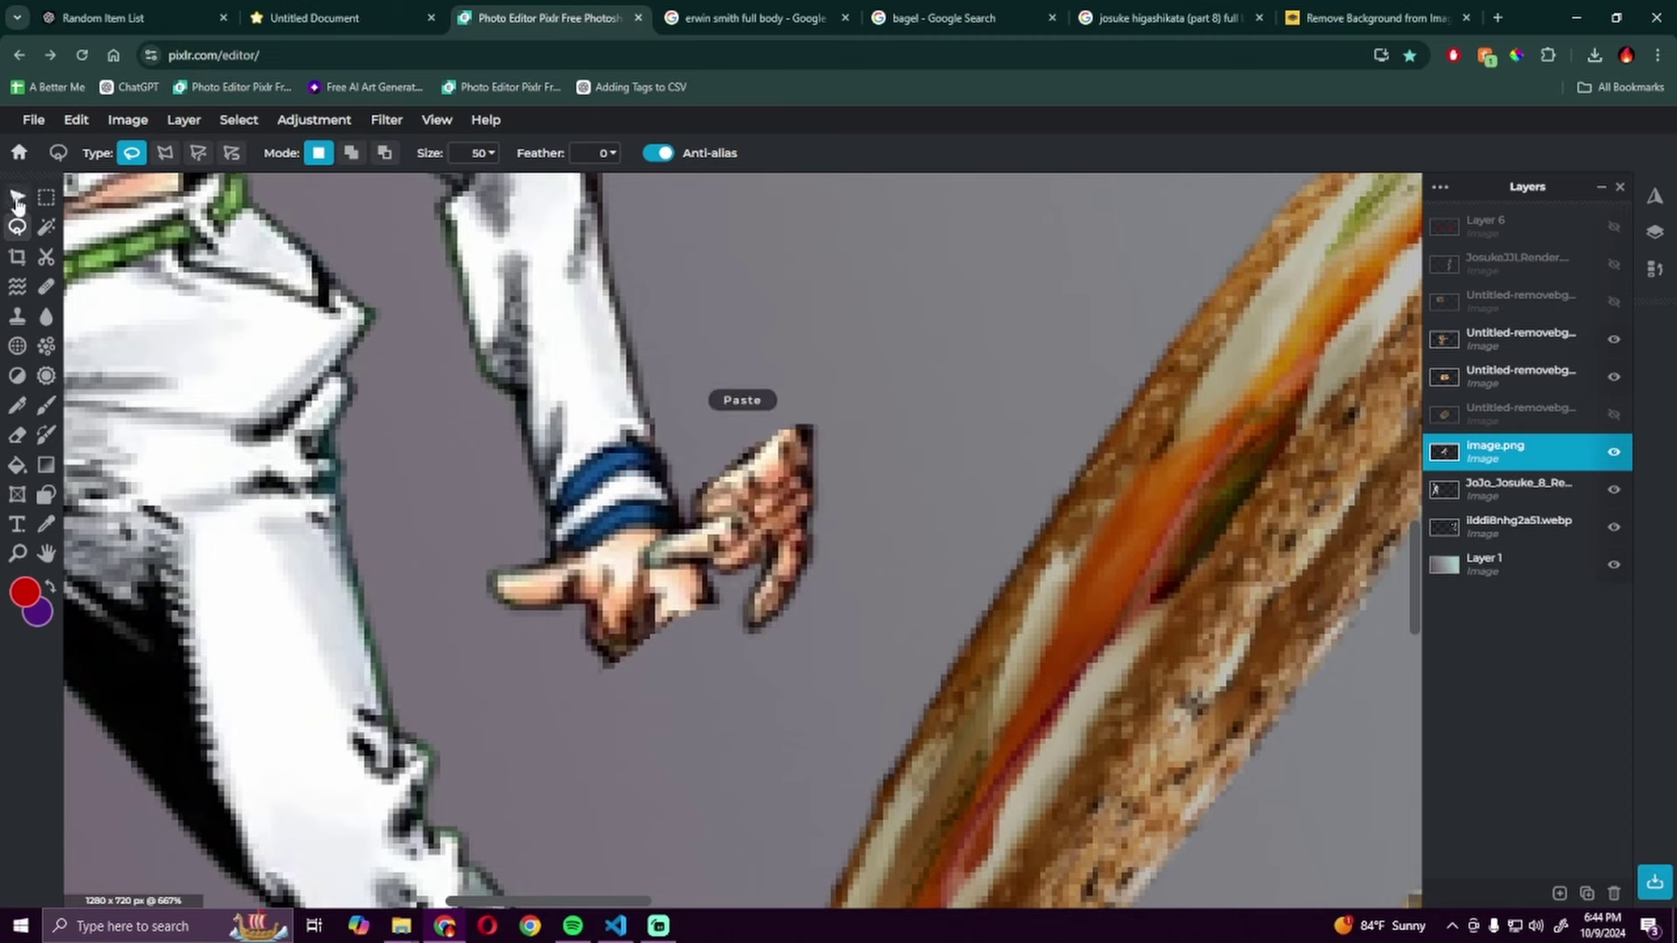
pyautogui.moveTo(761, 605); pyautogui.dragTo(676, 728)
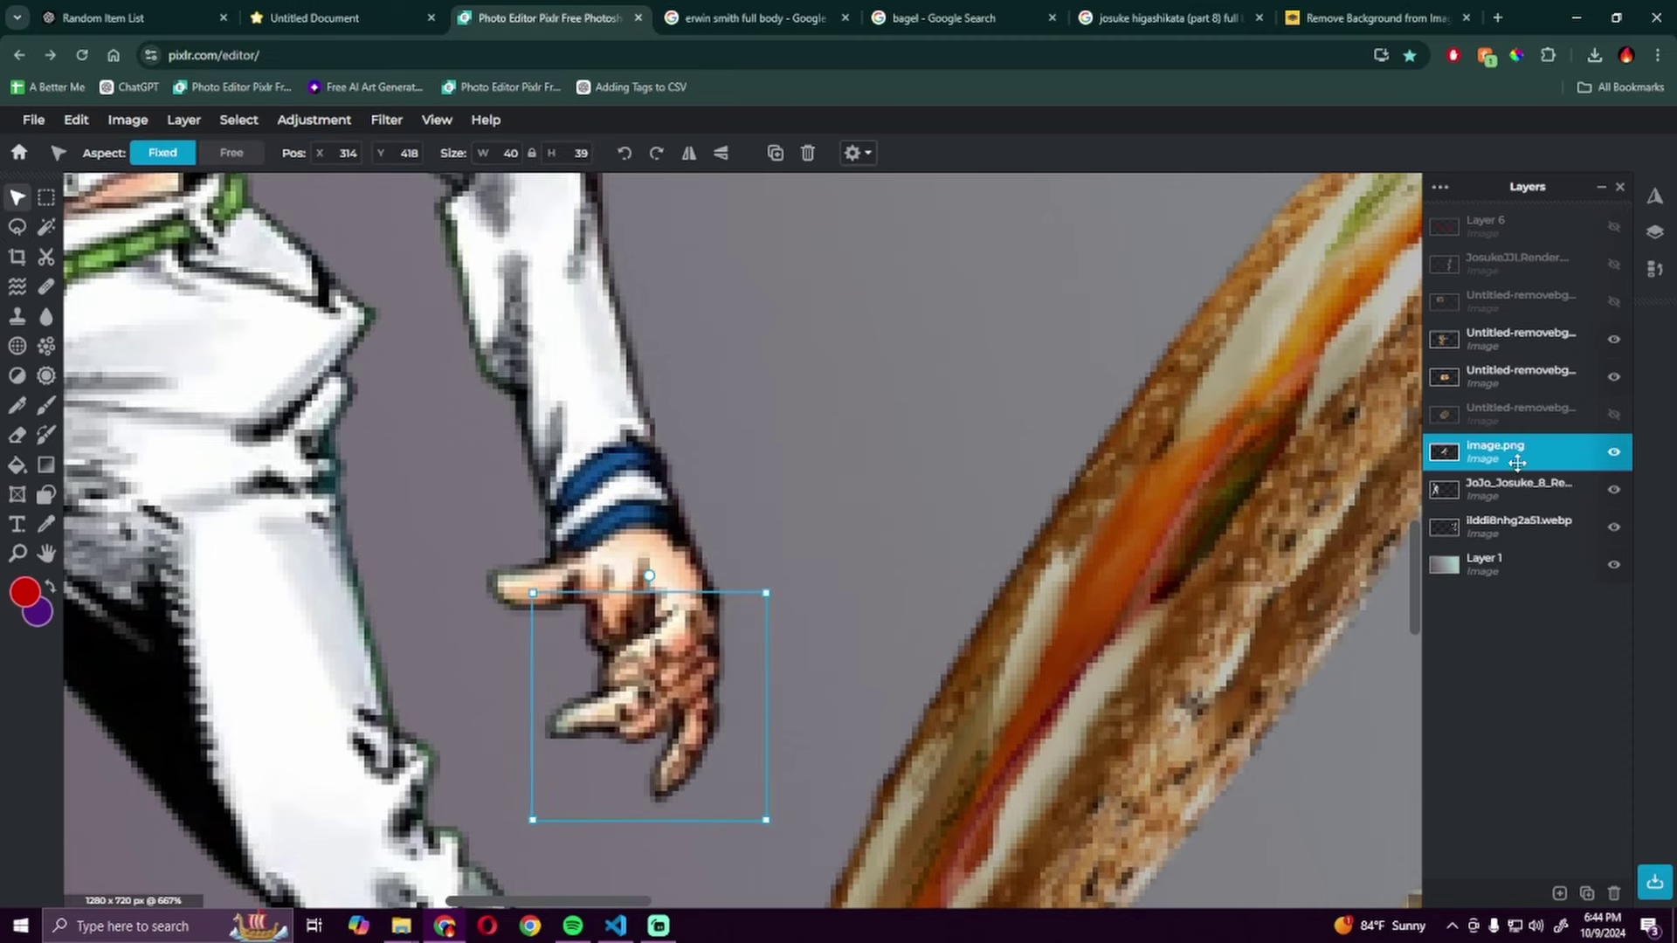
pyautogui.moveTo(1517, 461); pyautogui.dragTo(1518, 416)
pyautogui.moveTo(708, 682); pyautogui.dragTo(614, 621)
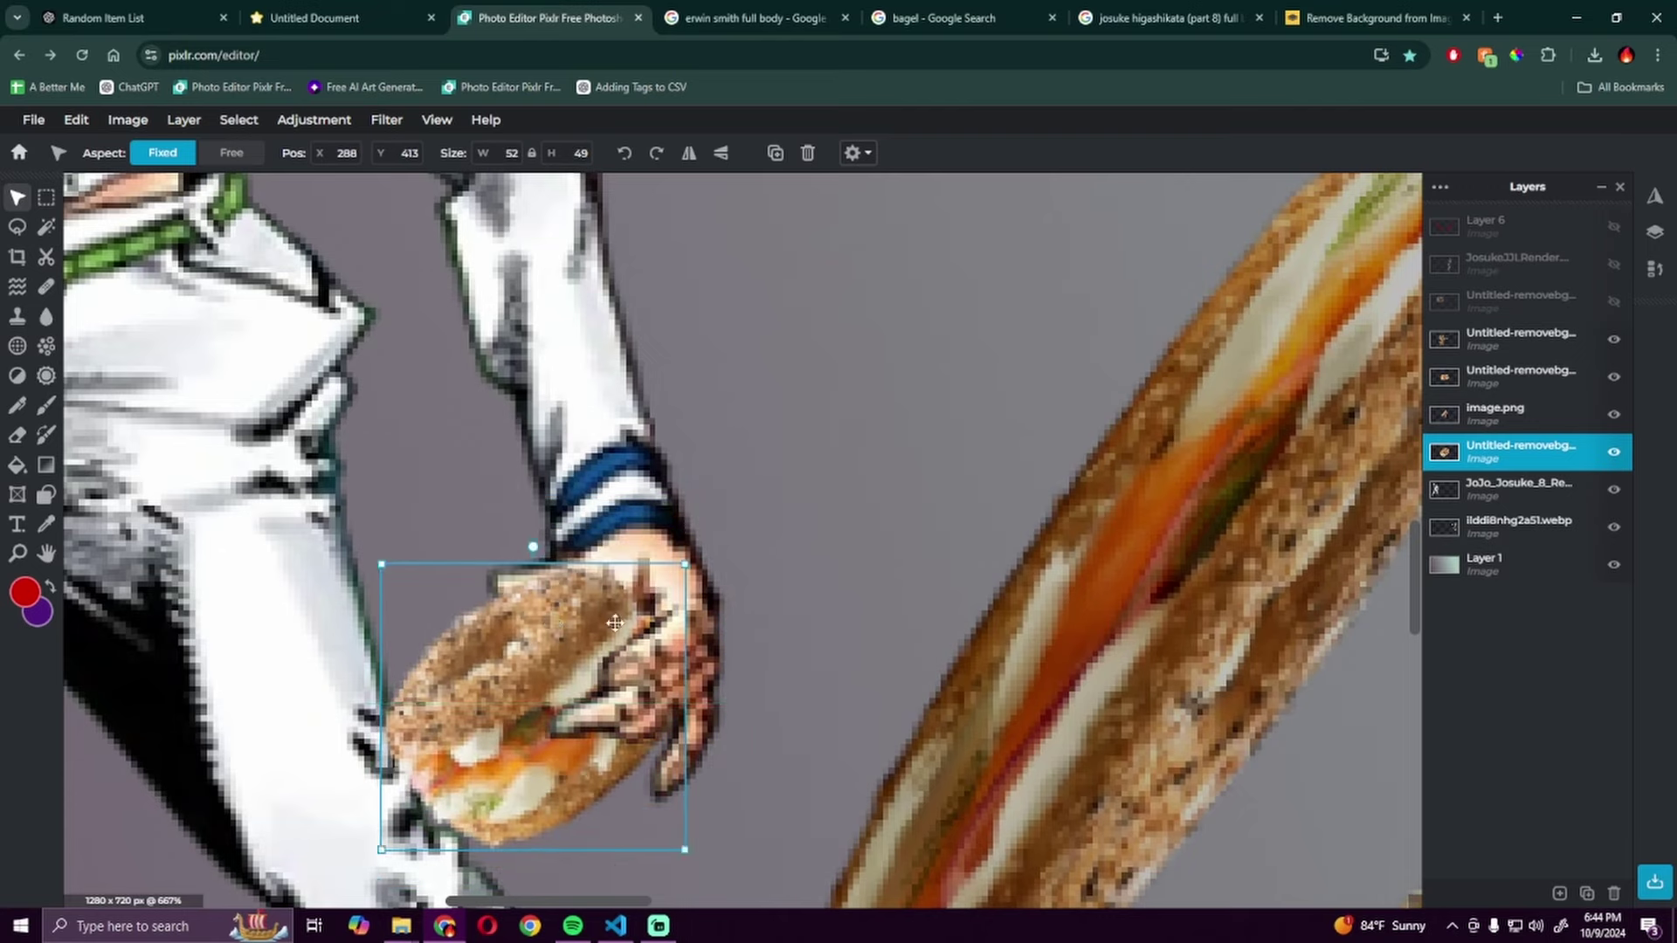
# Step: Zoom out to the whole canvas and select the bagel figure and caped soldier
pyautogui.hotkey('ctrl', '0')
pyautogui.click(851, 152)
pyautogui.click(832, 672)
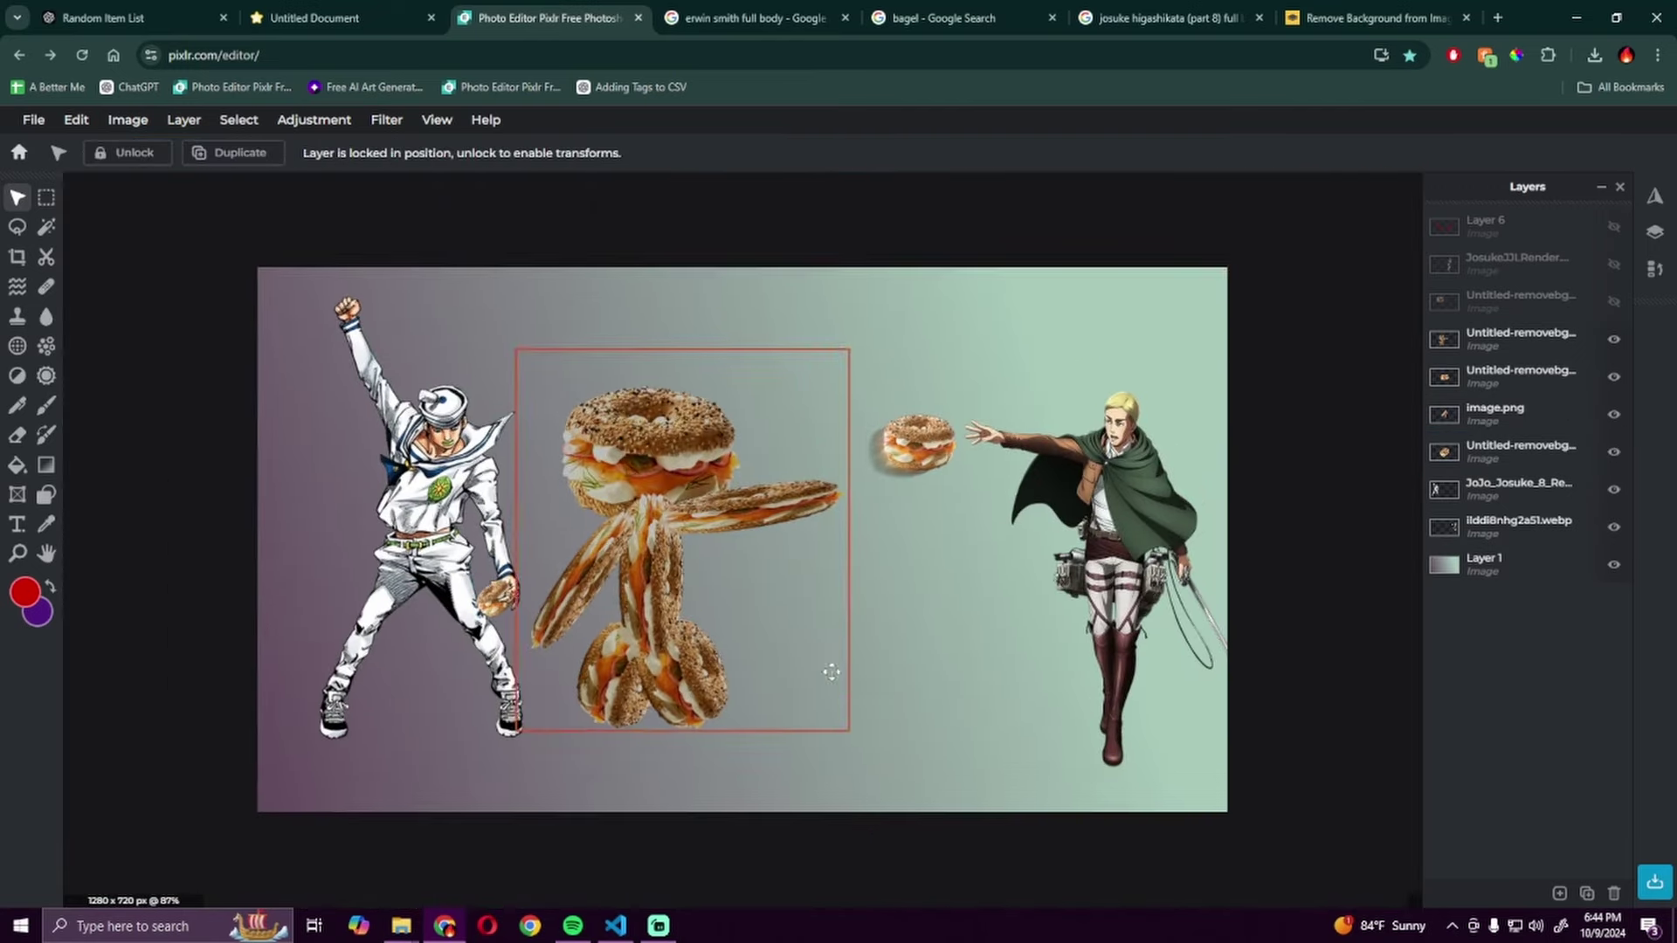
pyautogui.click(722, 615)
pyautogui.click(1107, 576)
pyautogui.click(821, 269)
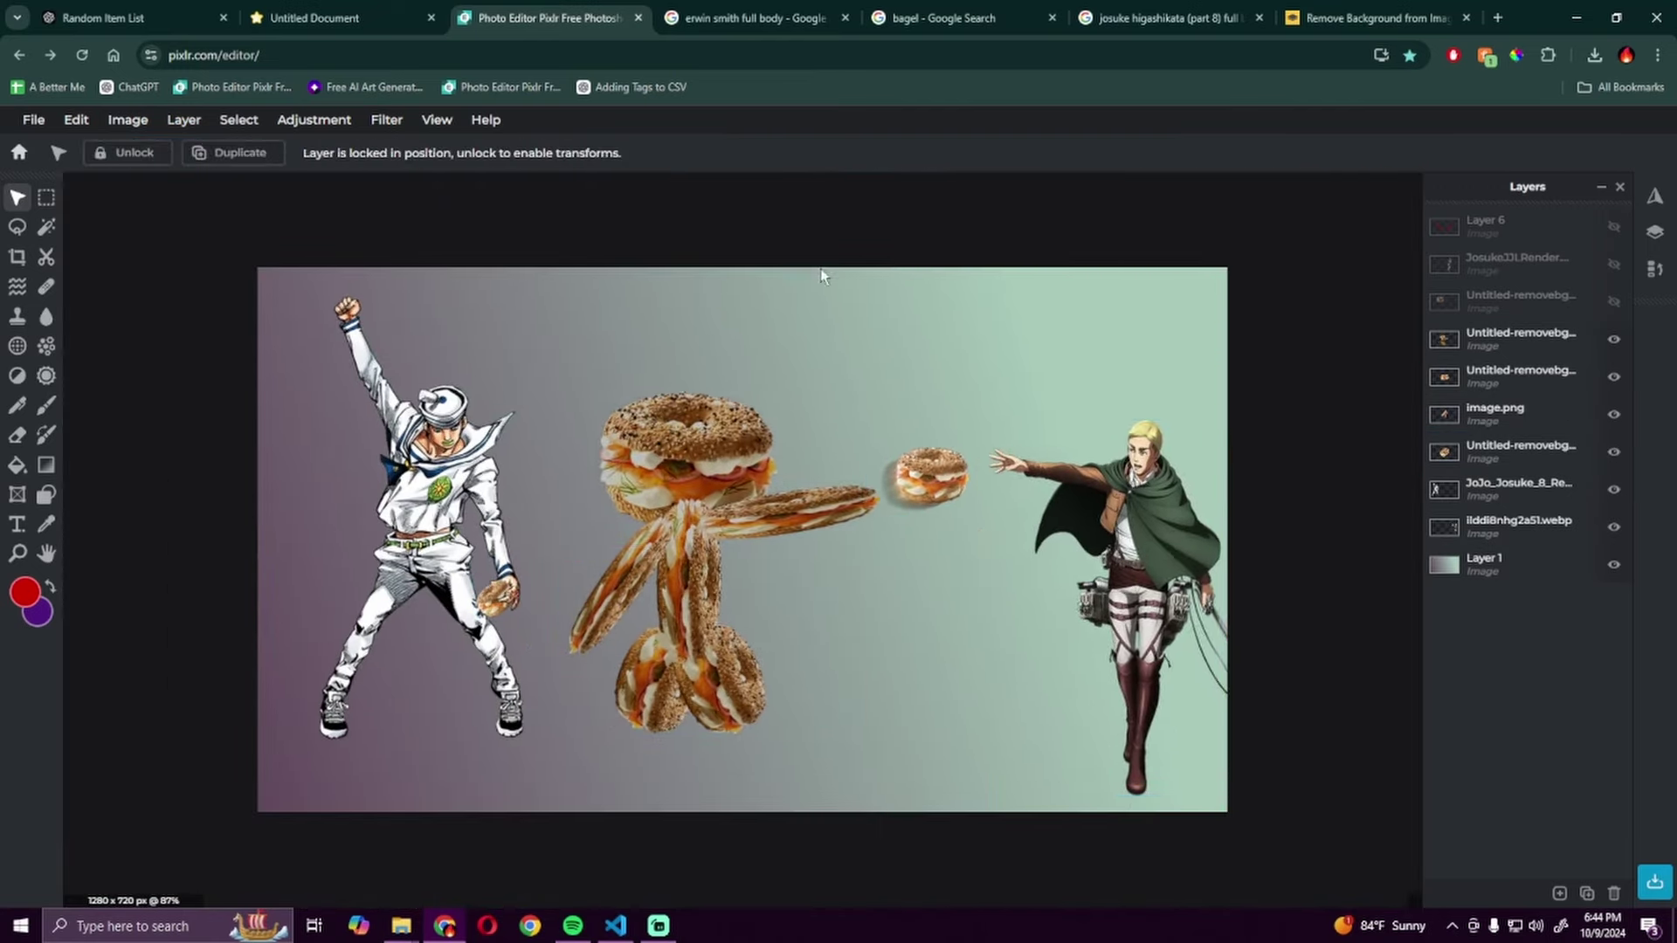
# Step: Search Google Images for 'attack on titan scenery' and open the meadow-and-wall result
pyautogui.click(934, 16)
pyautogui.scroll(3, 933, 129)
pyautogui.click(765, 137)
pyautogui.write('atl')
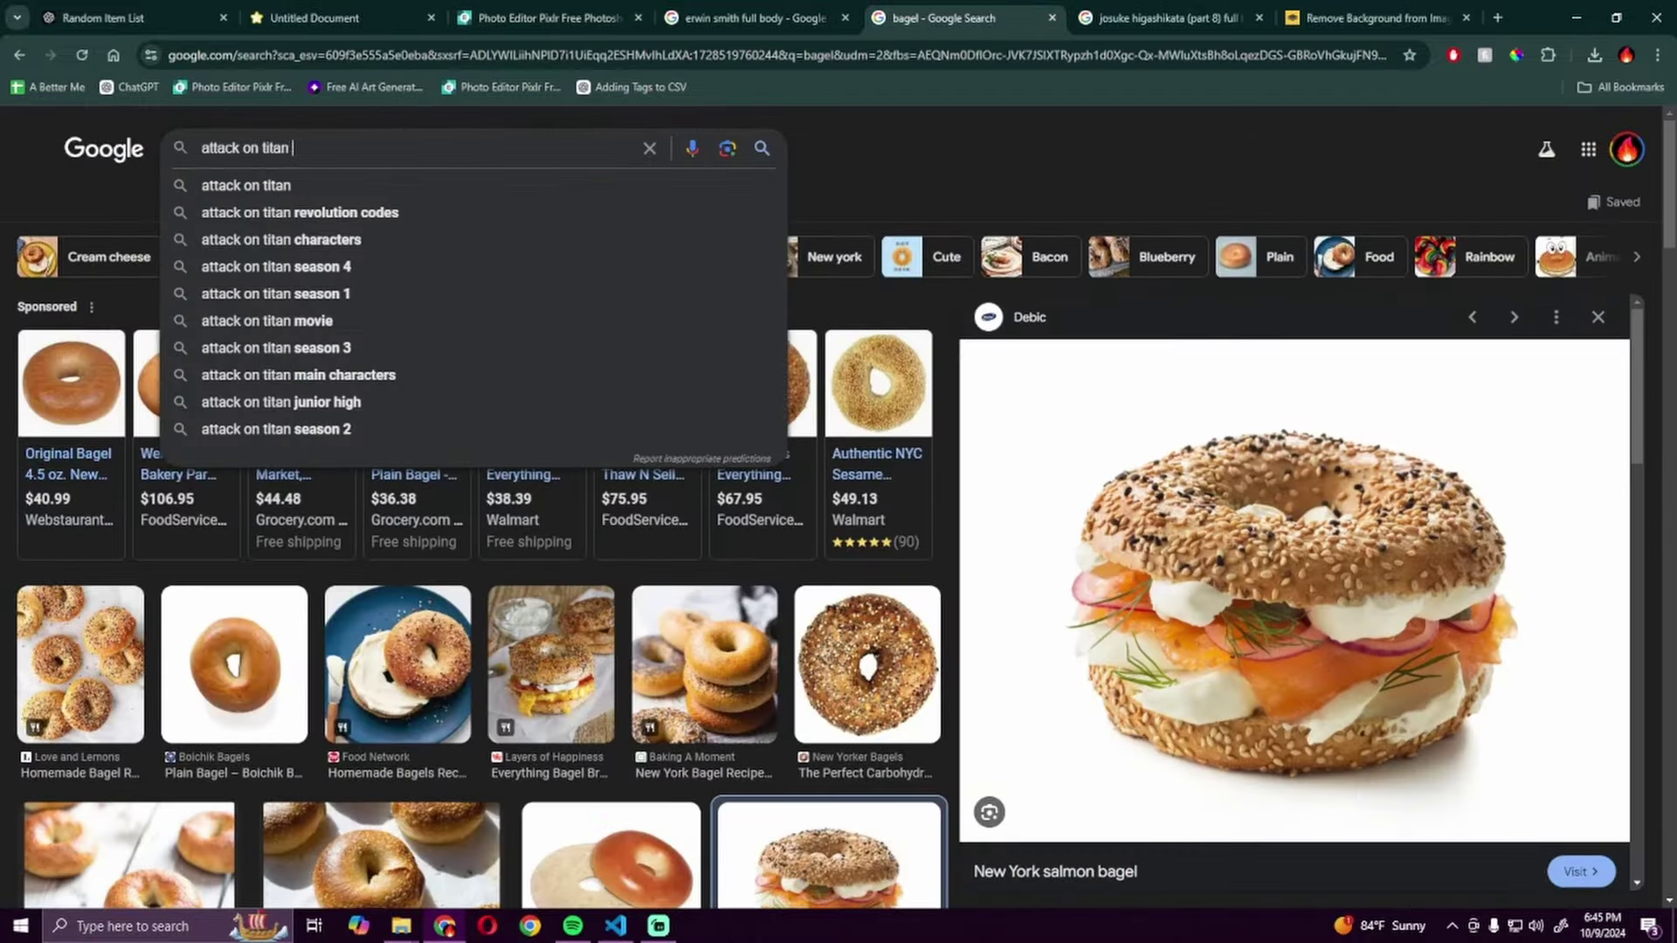
pyautogui.write('scenery')
pyautogui.press('Return')
pyautogui.click(815, 380)
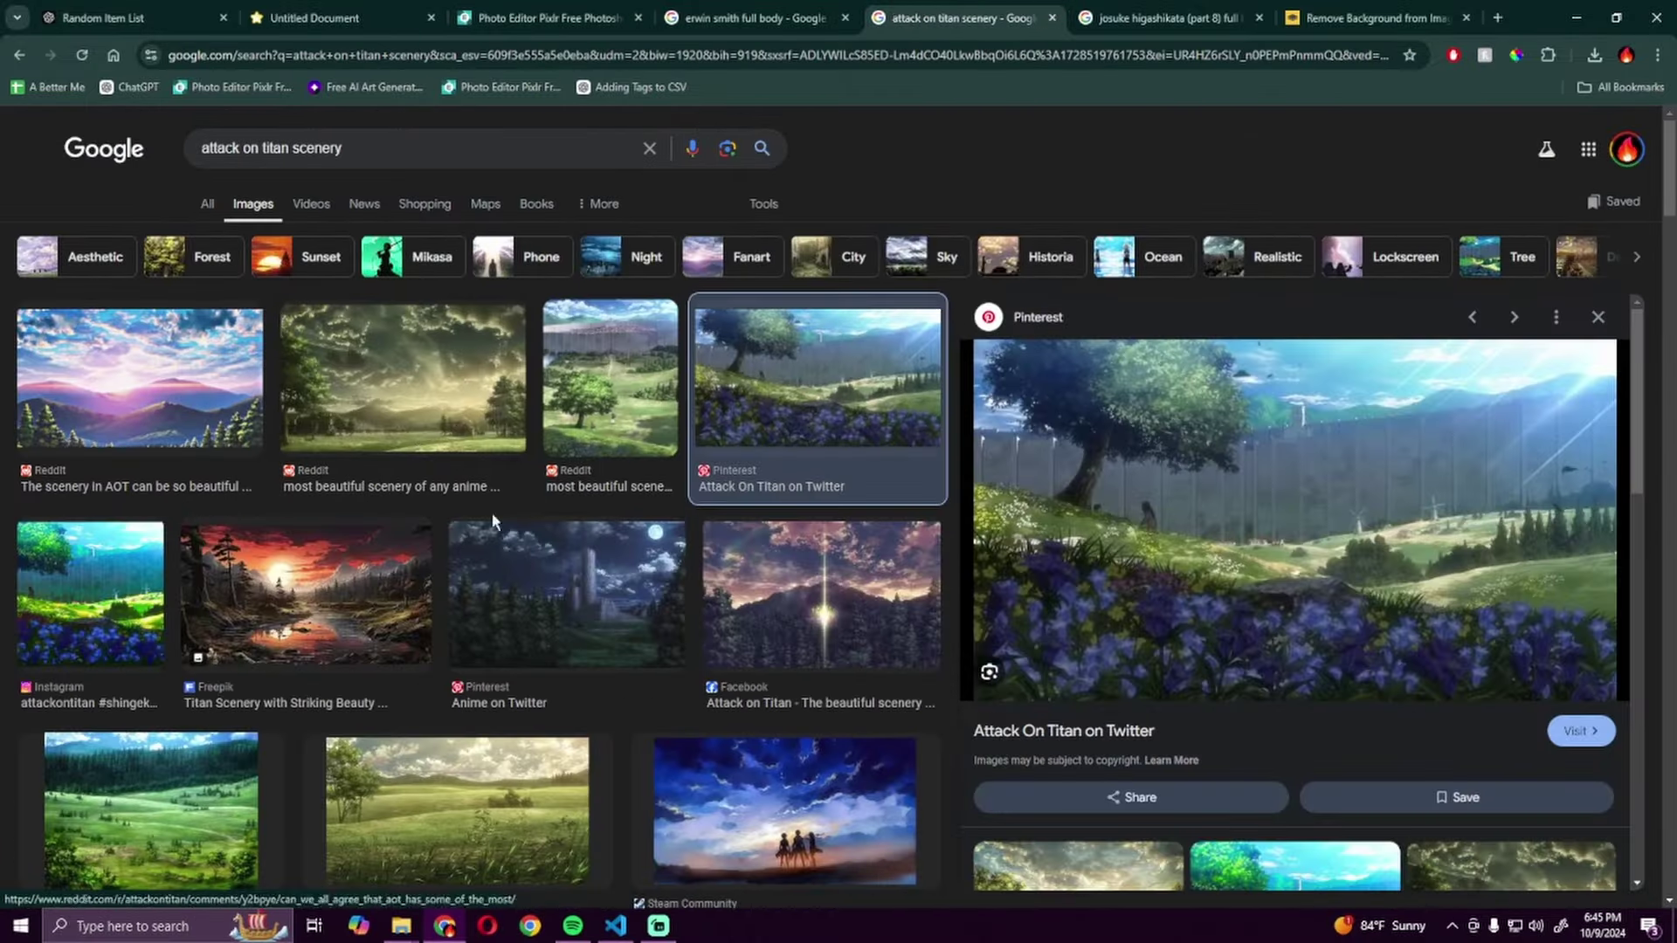
# Step: Paste the scenery, enlarge it to cover the canvas, and move its layer to the bottom
pyautogui.click(547, 17)
pyautogui.hotkey('ctrl', 'v')
pyautogui.moveTo(748, 393); pyautogui.dragTo(577, 551)
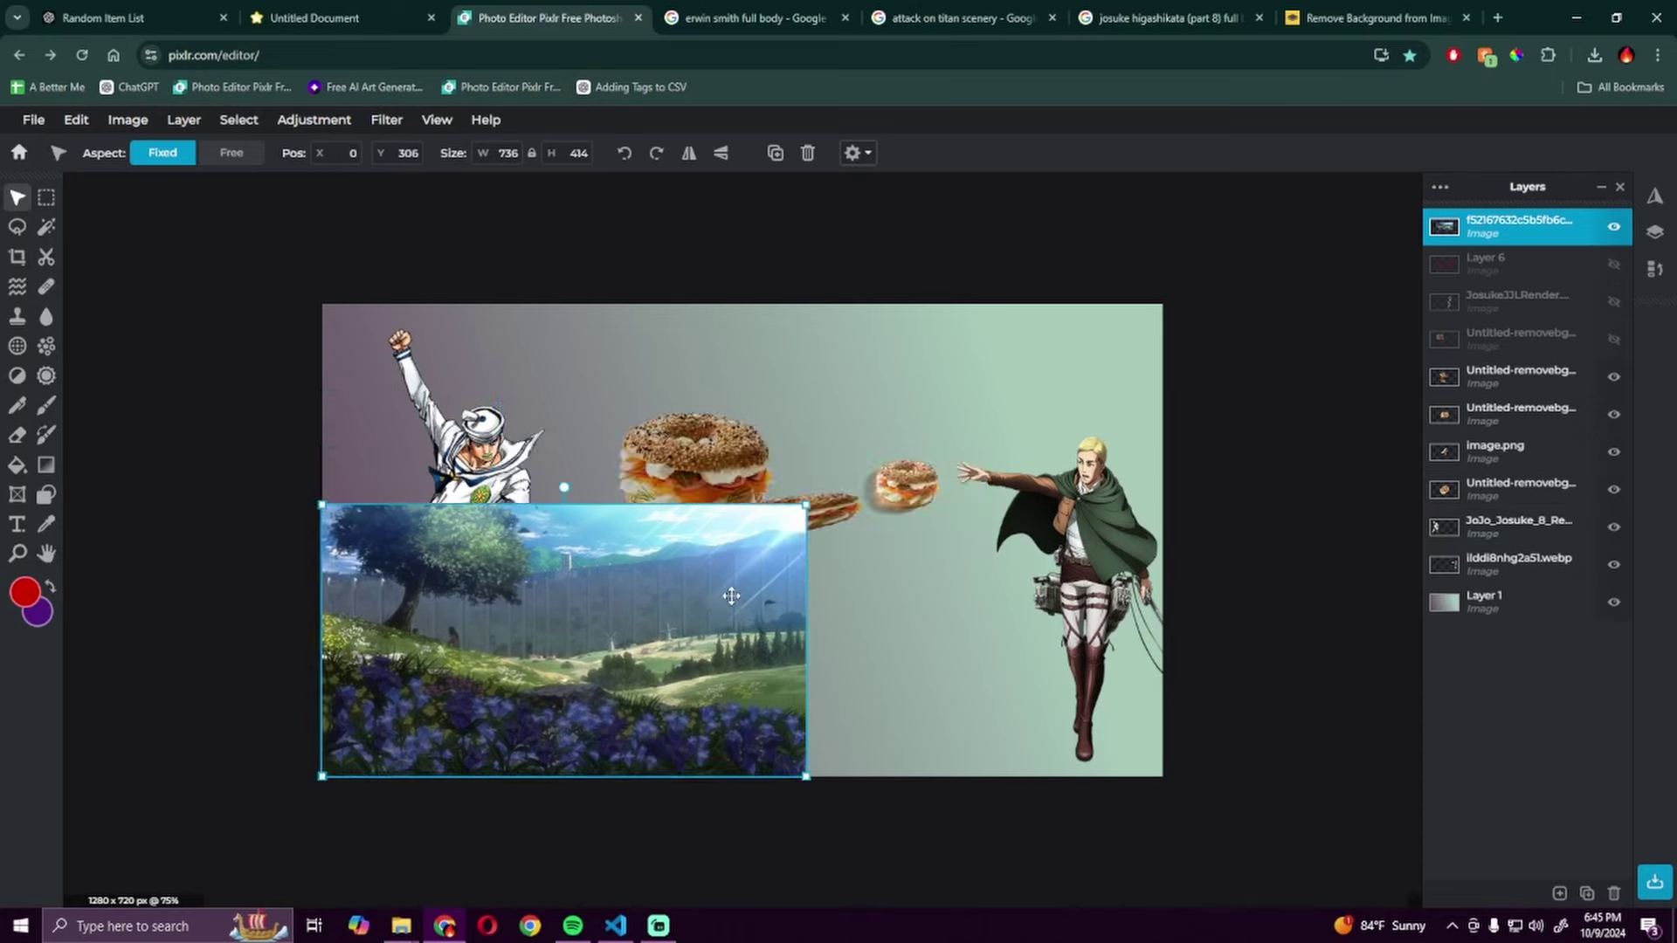
pyautogui.moveTo(808, 489)
pyautogui.mouseDown()
pyautogui.moveTo(1313, 288)
pyautogui.moveTo(1180, 295)
pyautogui.mouseUp()
pyautogui.moveTo(1520, 225); pyautogui.dragTo(1520, 577)
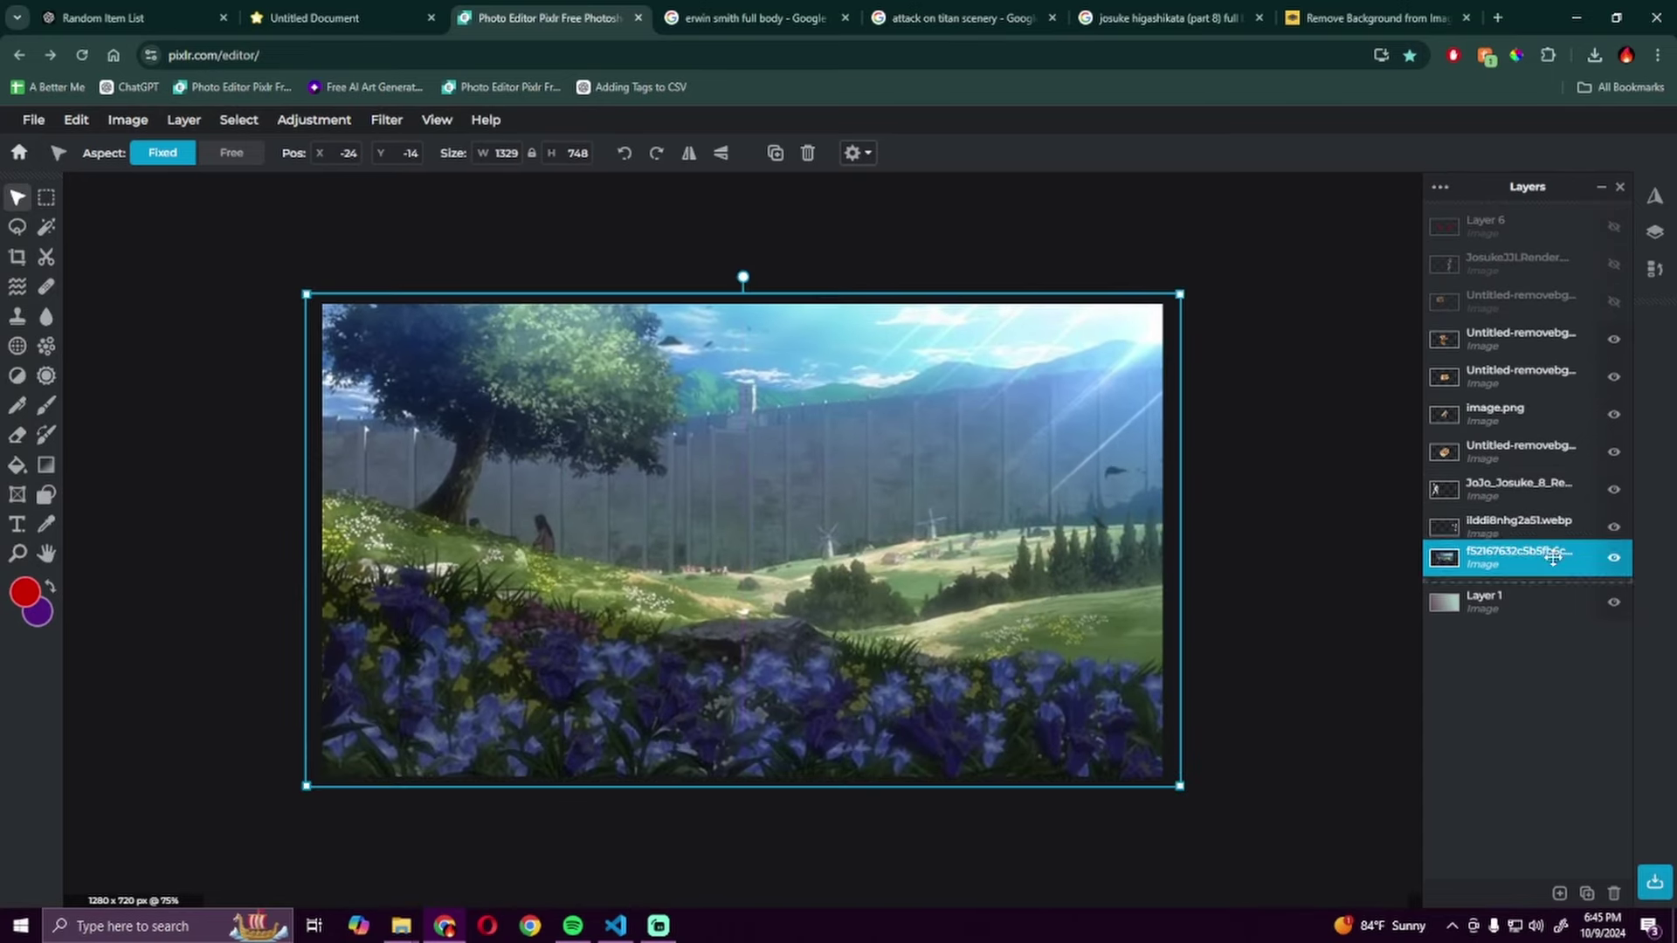
# Step: Shrink the caped soldier and the bagel figure
pyautogui.click(1095, 541)
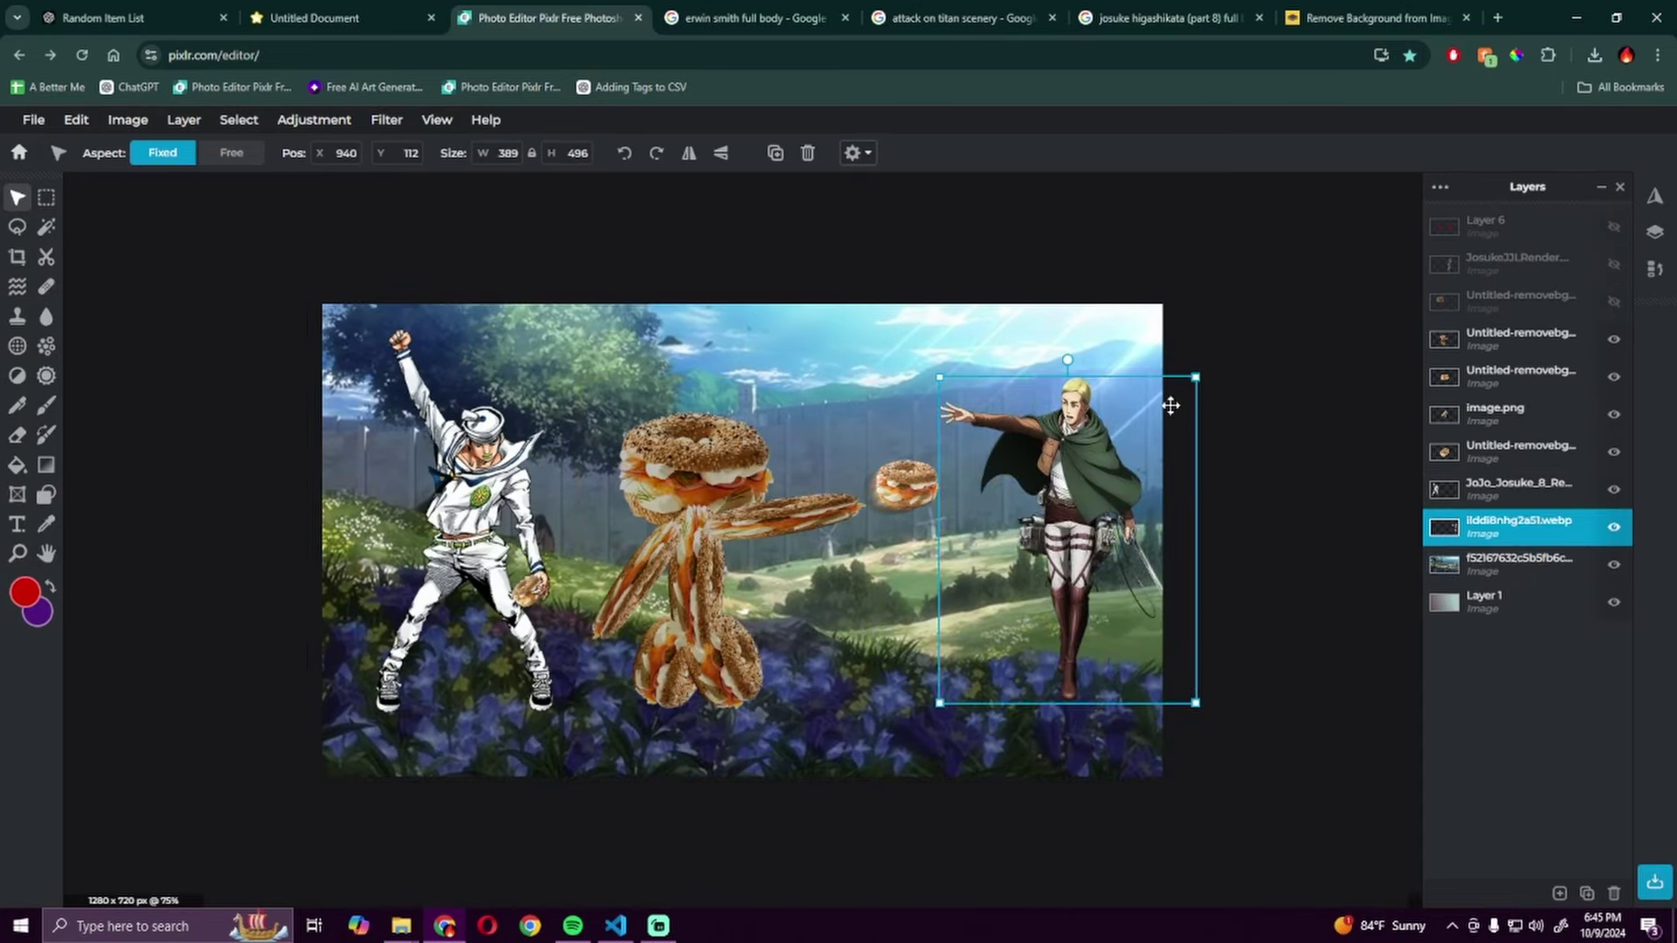
pyautogui.moveTo(1179, 407); pyautogui.dragTo(1147, 448)
pyautogui.click(910, 487)
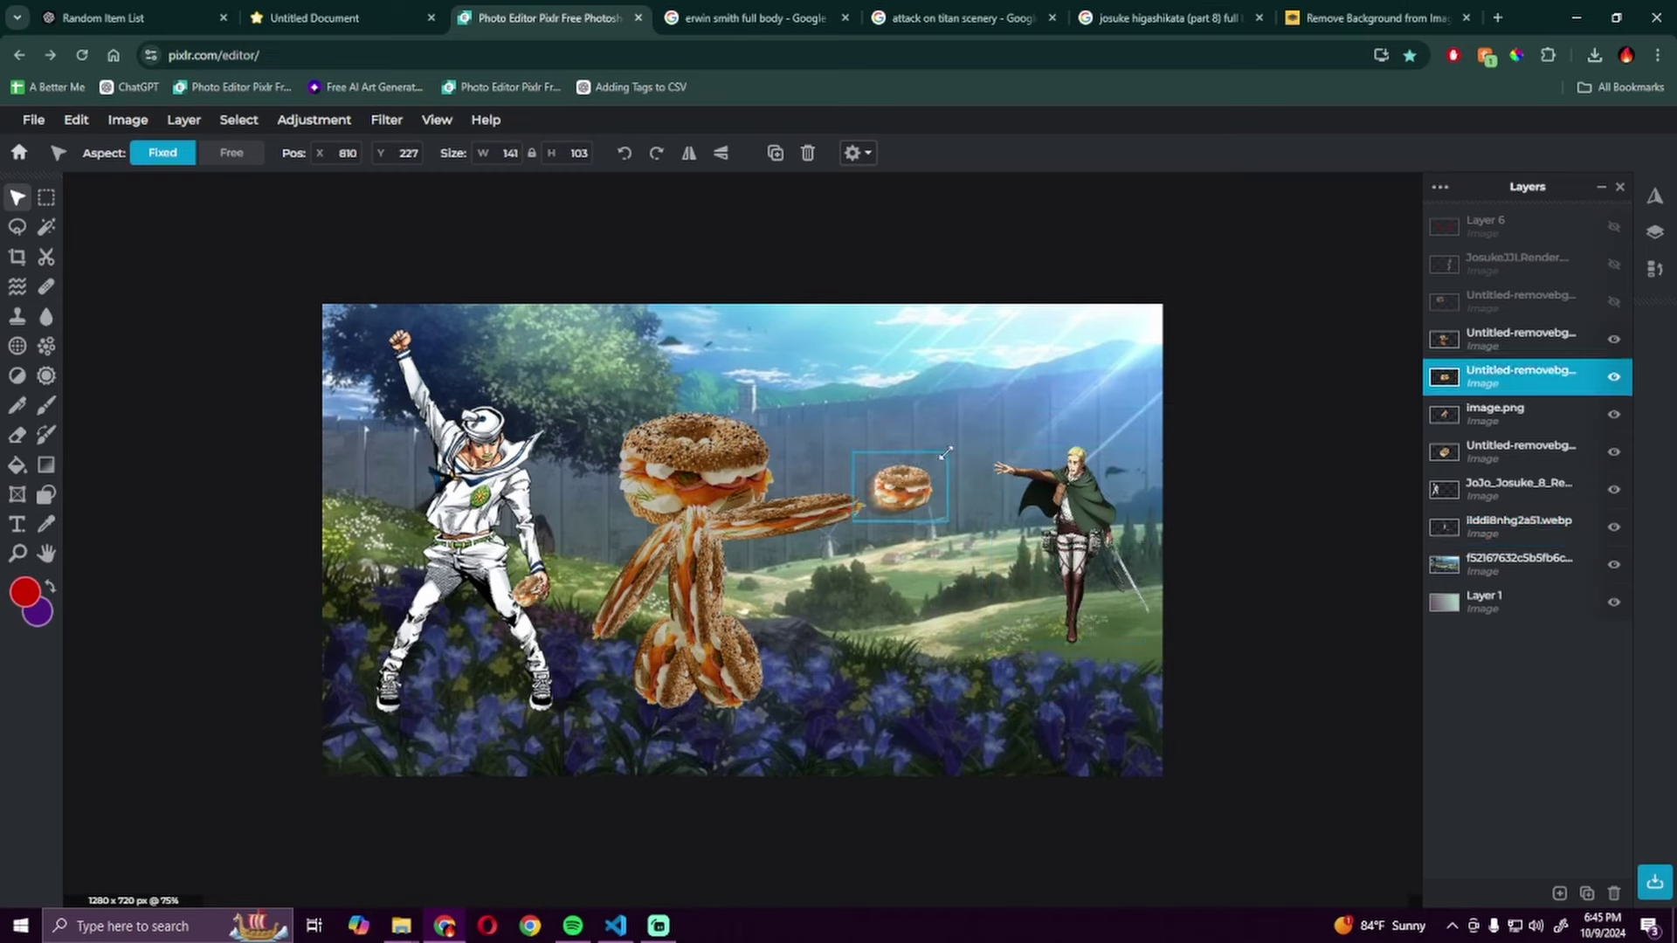
pyautogui.click(734, 525)
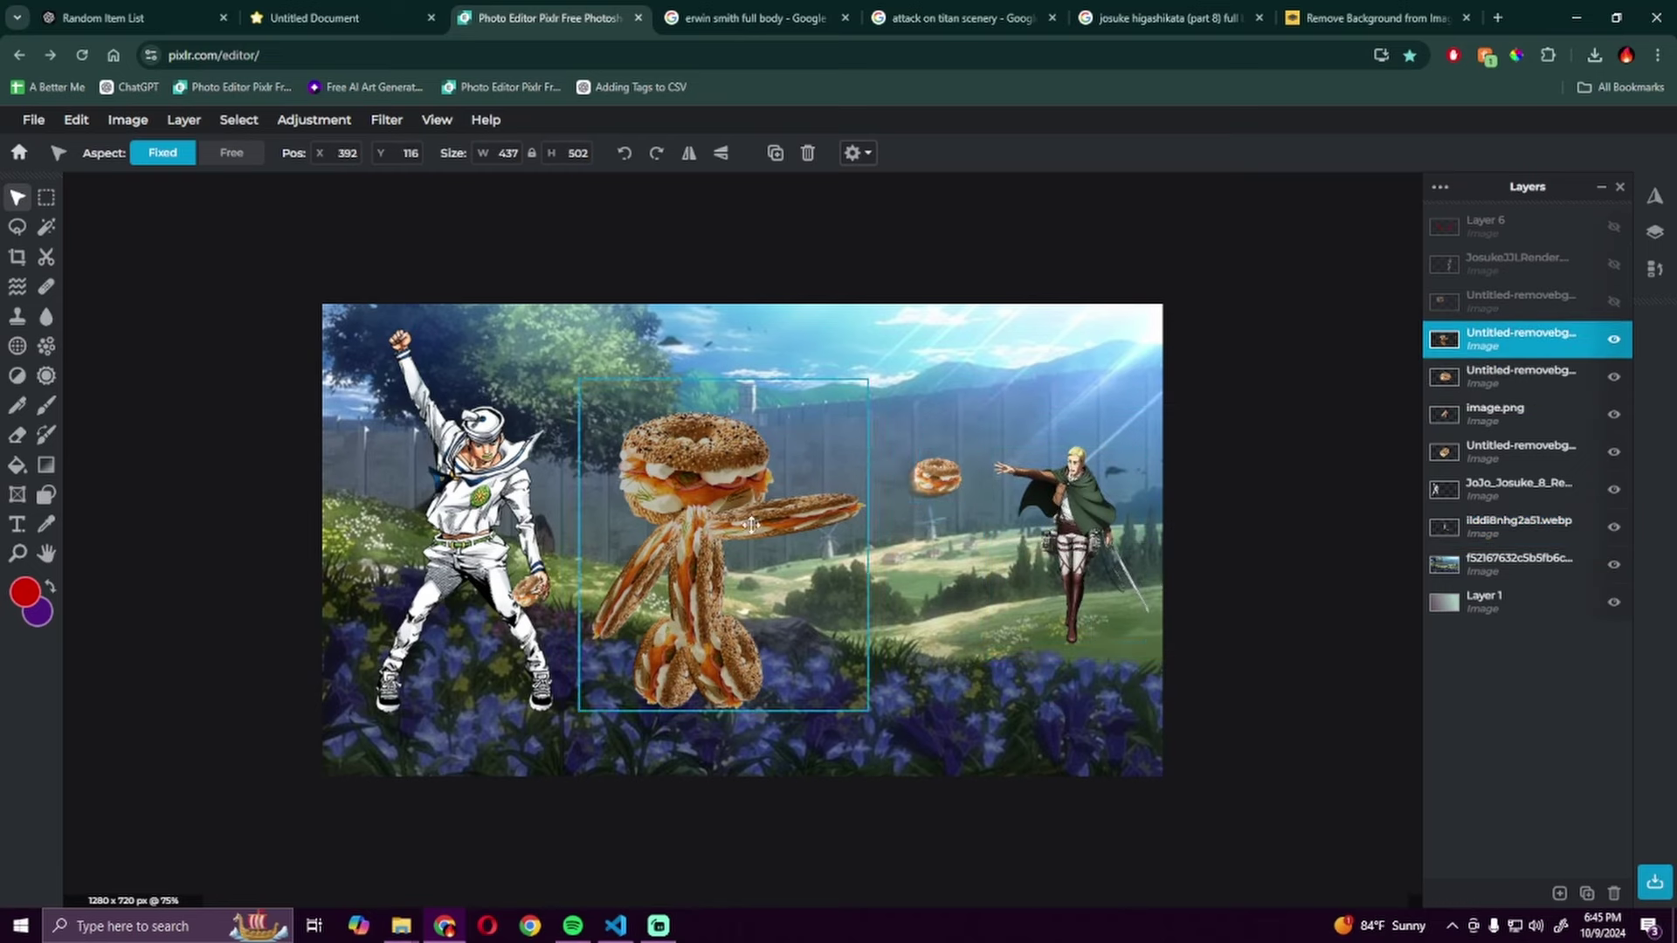
pyautogui.moveTo(928, 344)
pyautogui.mouseDown()
pyautogui.moveTo(849, 393)
pyautogui.moveTo(917, 381)
pyautogui.mouseUp()
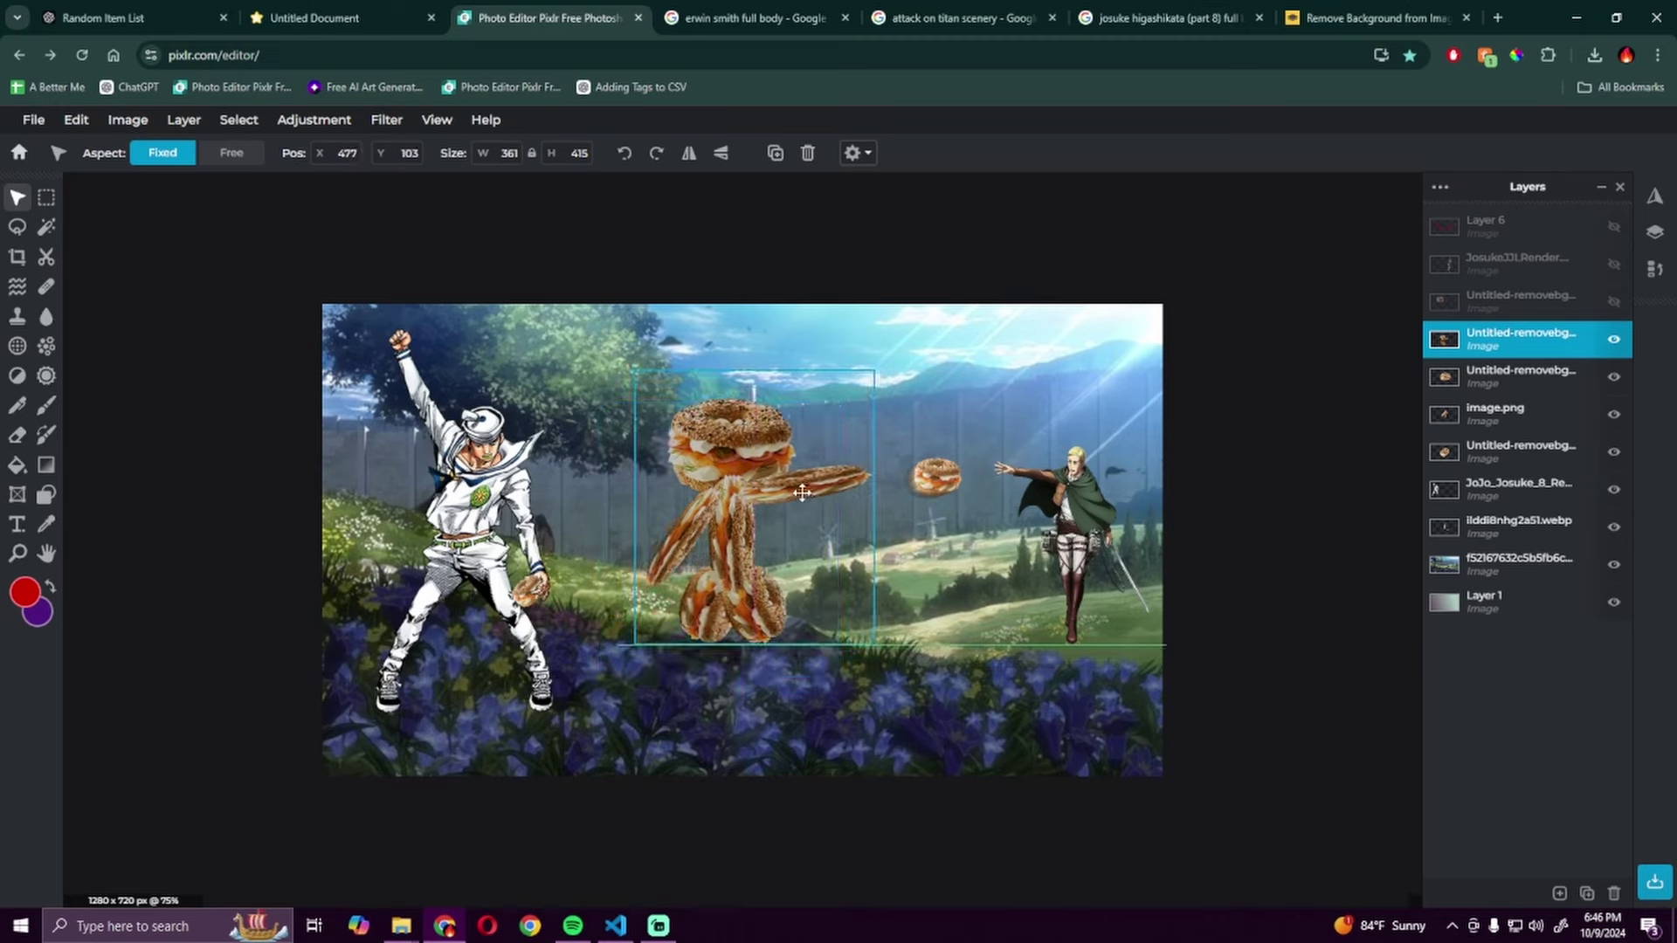
# Step: Merge the white-clad character into the layer below, then undo the merge
pyautogui.click(466, 511)
pyautogui.doubleClick(1519, 488)
pyautogui.click(1309, 748)
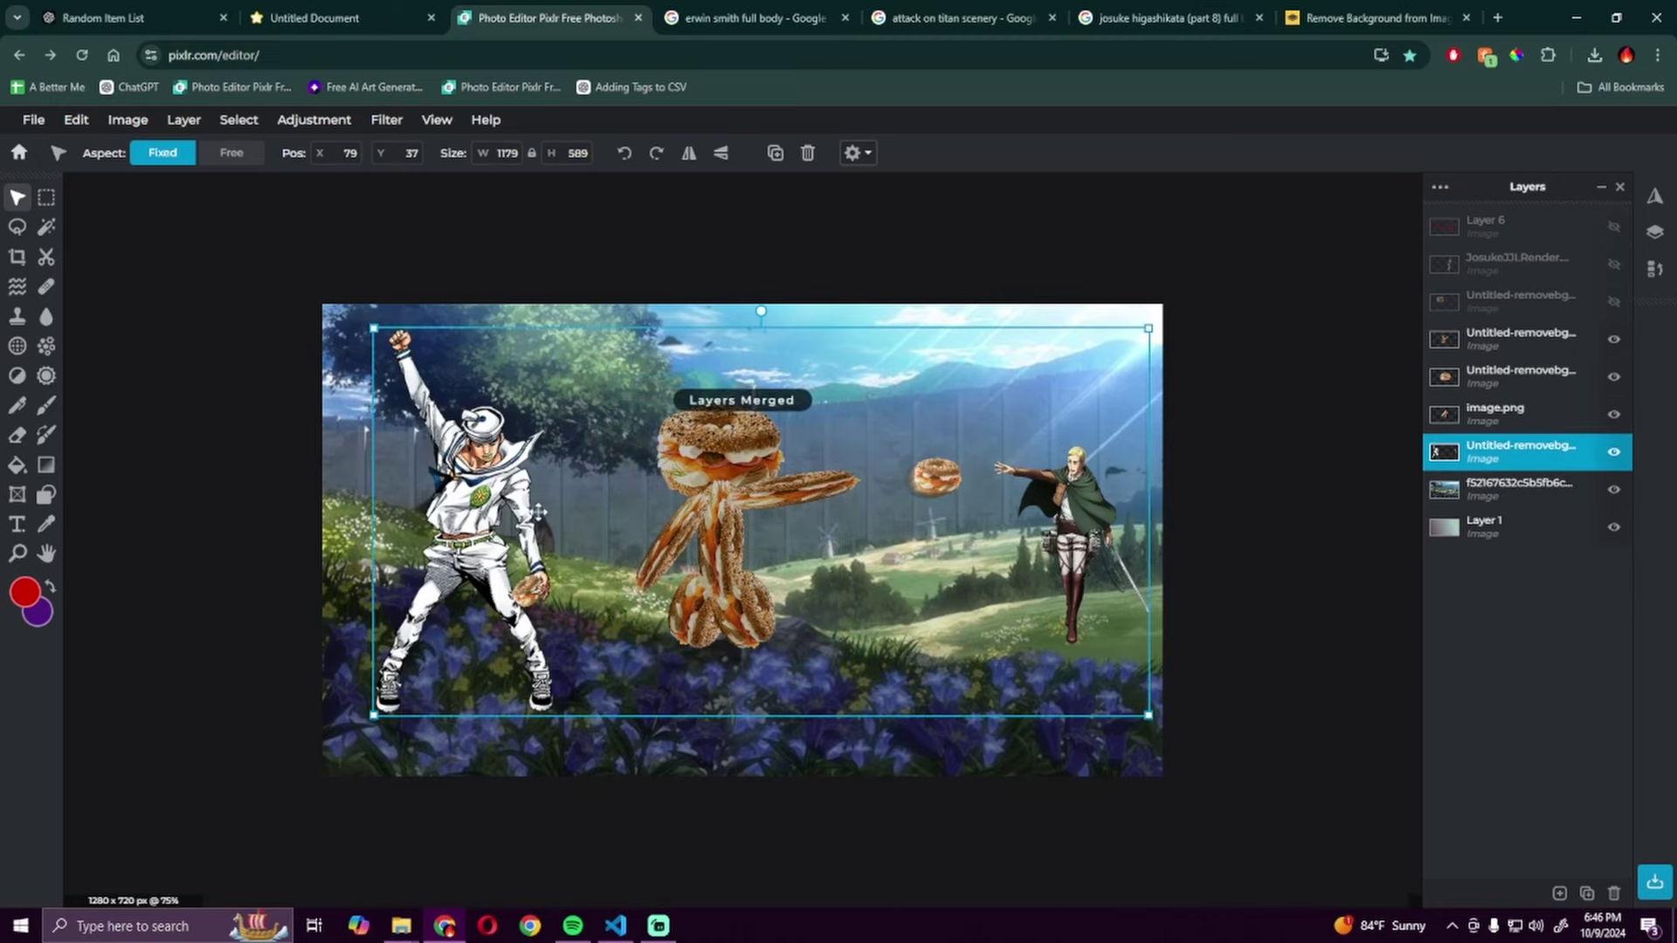
pyautogui.hotkey('ctrl', 'z')
pyautogui.hotkey('ctrl', 'z')
pyautogui.hotkey('ctrl', 'z')
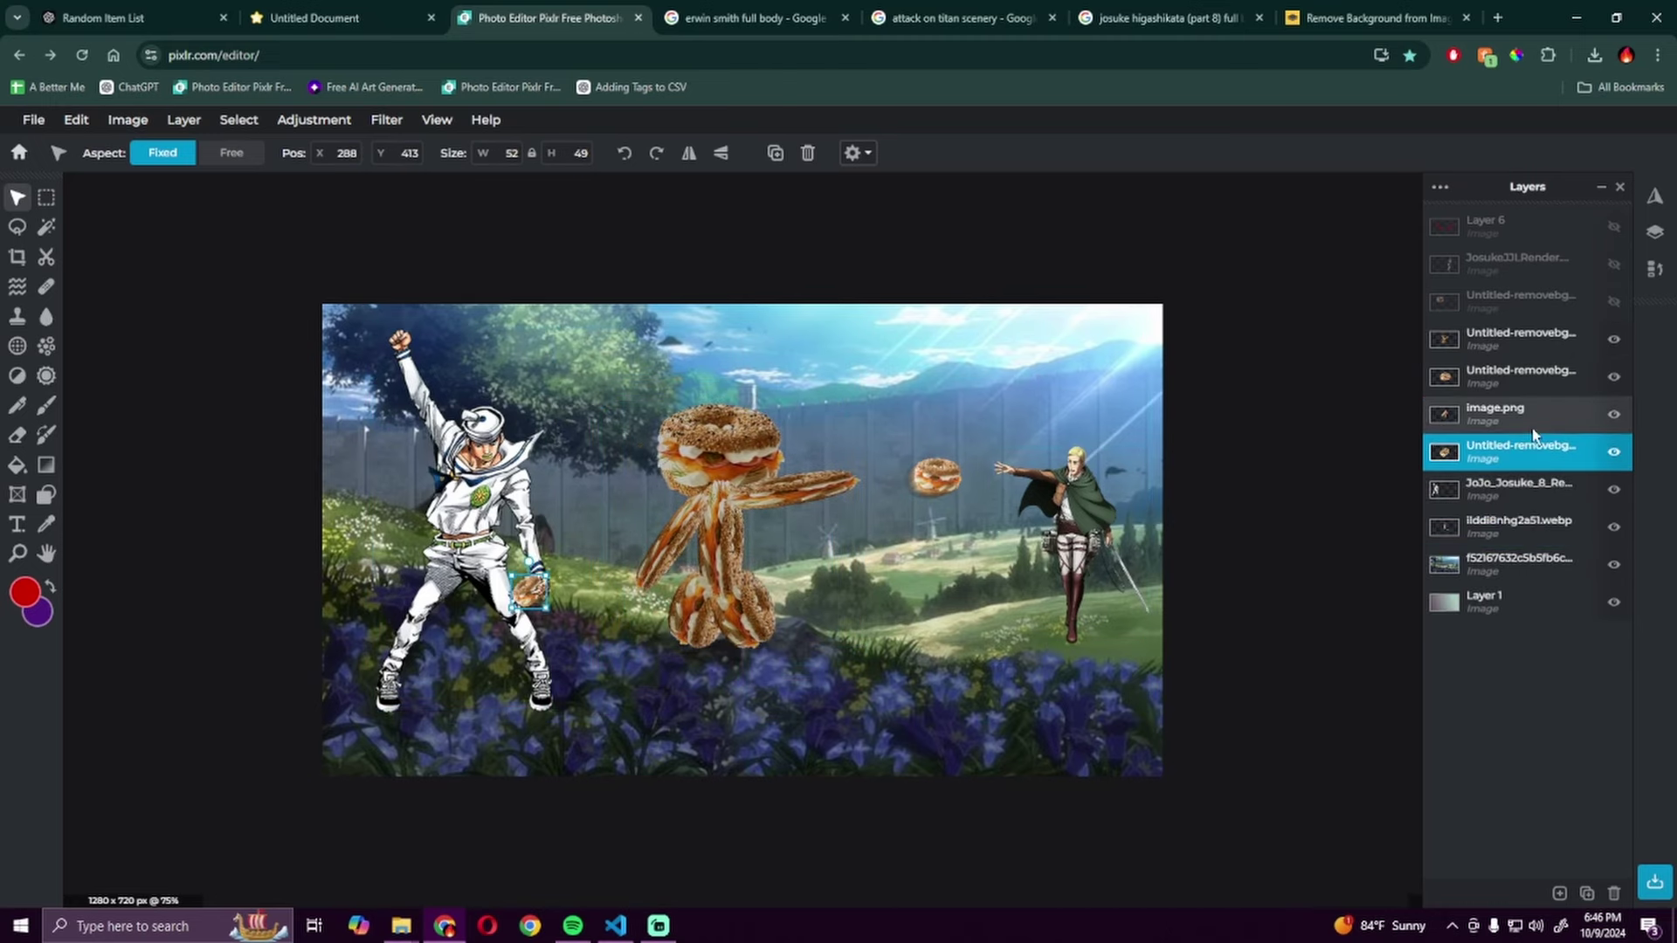
# Step: Merge the white-clad character with his bagel and shrink him
pyautogui.hotkey('ctrl', 'e')
pyautogui.moveTo(566, 719)
pyautogui.mouseDown()
pyautogui.moveTo(534, 624)
pyautogui.moveTo(563, 643)
pyautogui.mouseUp()
pyautogui.scroll(5, 525, 524)
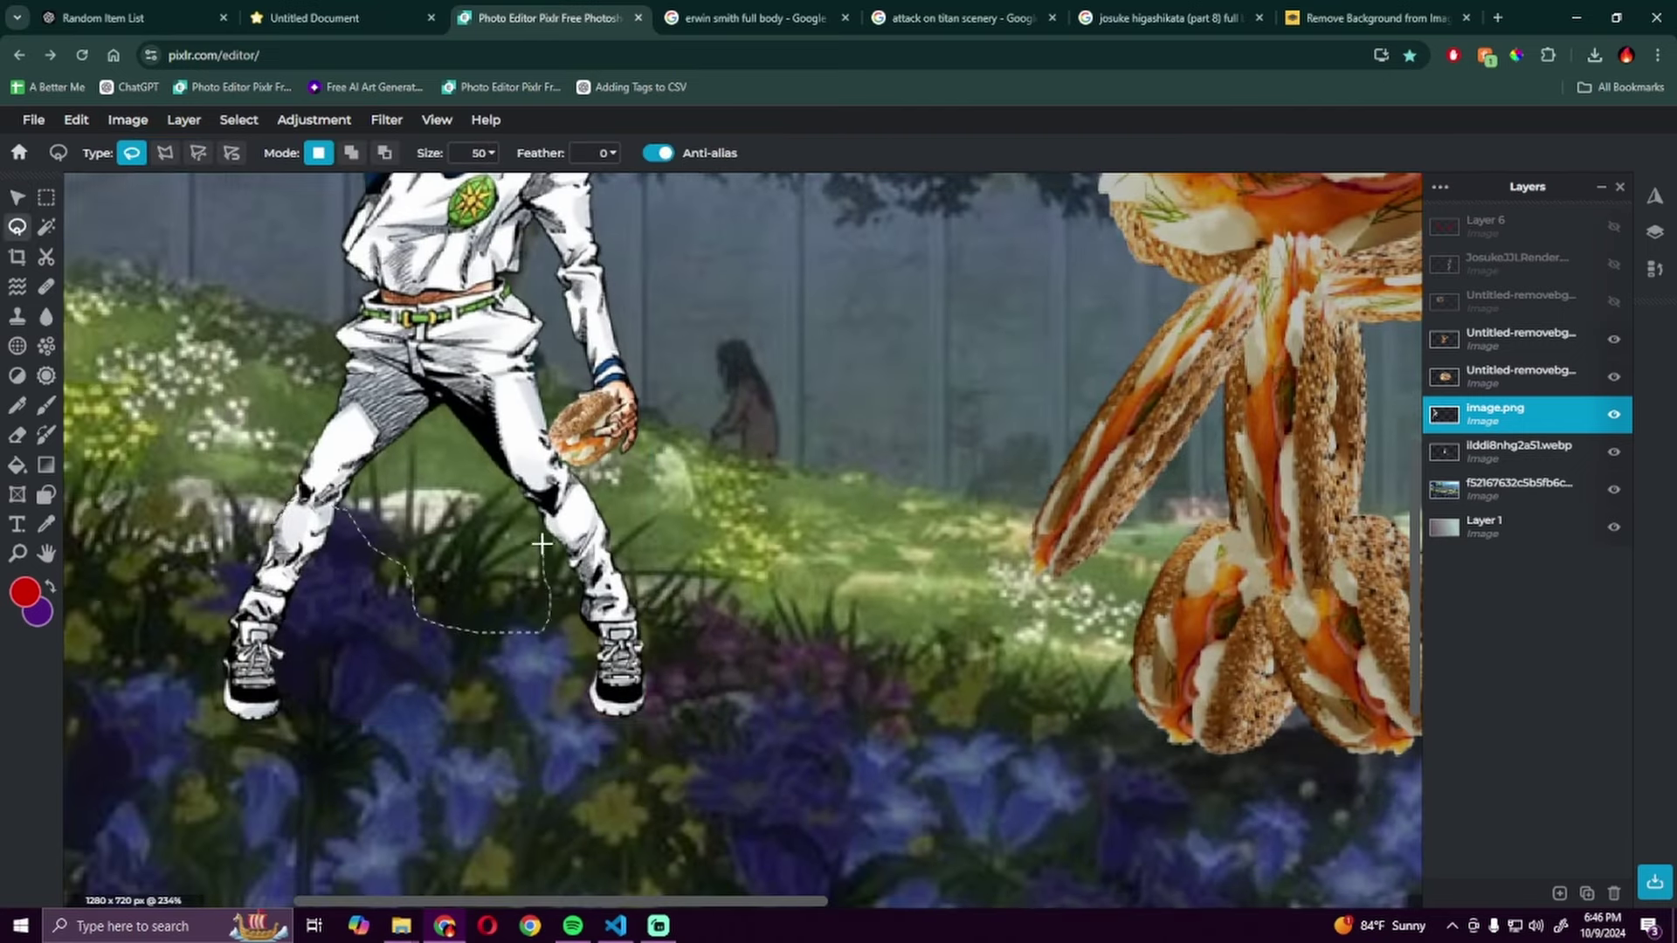
pyautogui.scroll(-5, 524, 524)
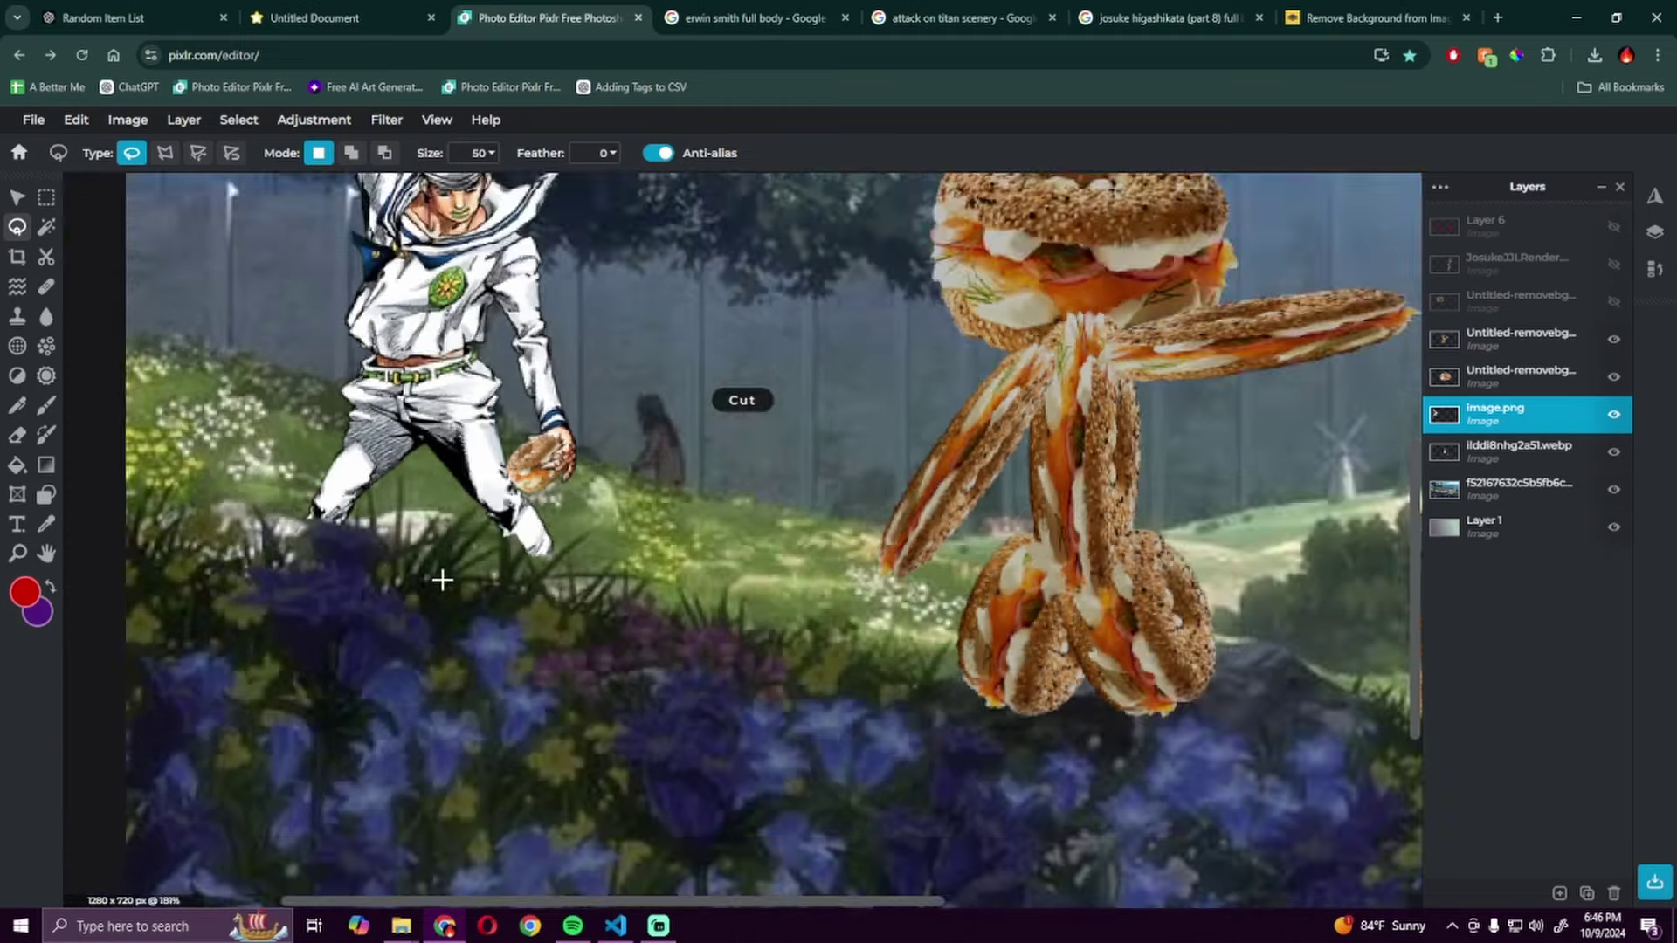
pyautogui.press('v')
pyautogui.click(629, 664)
pyautogui.scroll(3, 629, 665)
# Step: Duplicate the scenery layer, toggle the character's visibility, and enlarge the bagel figure slightly
pyautogui.hotkey('ctrl', 'd')
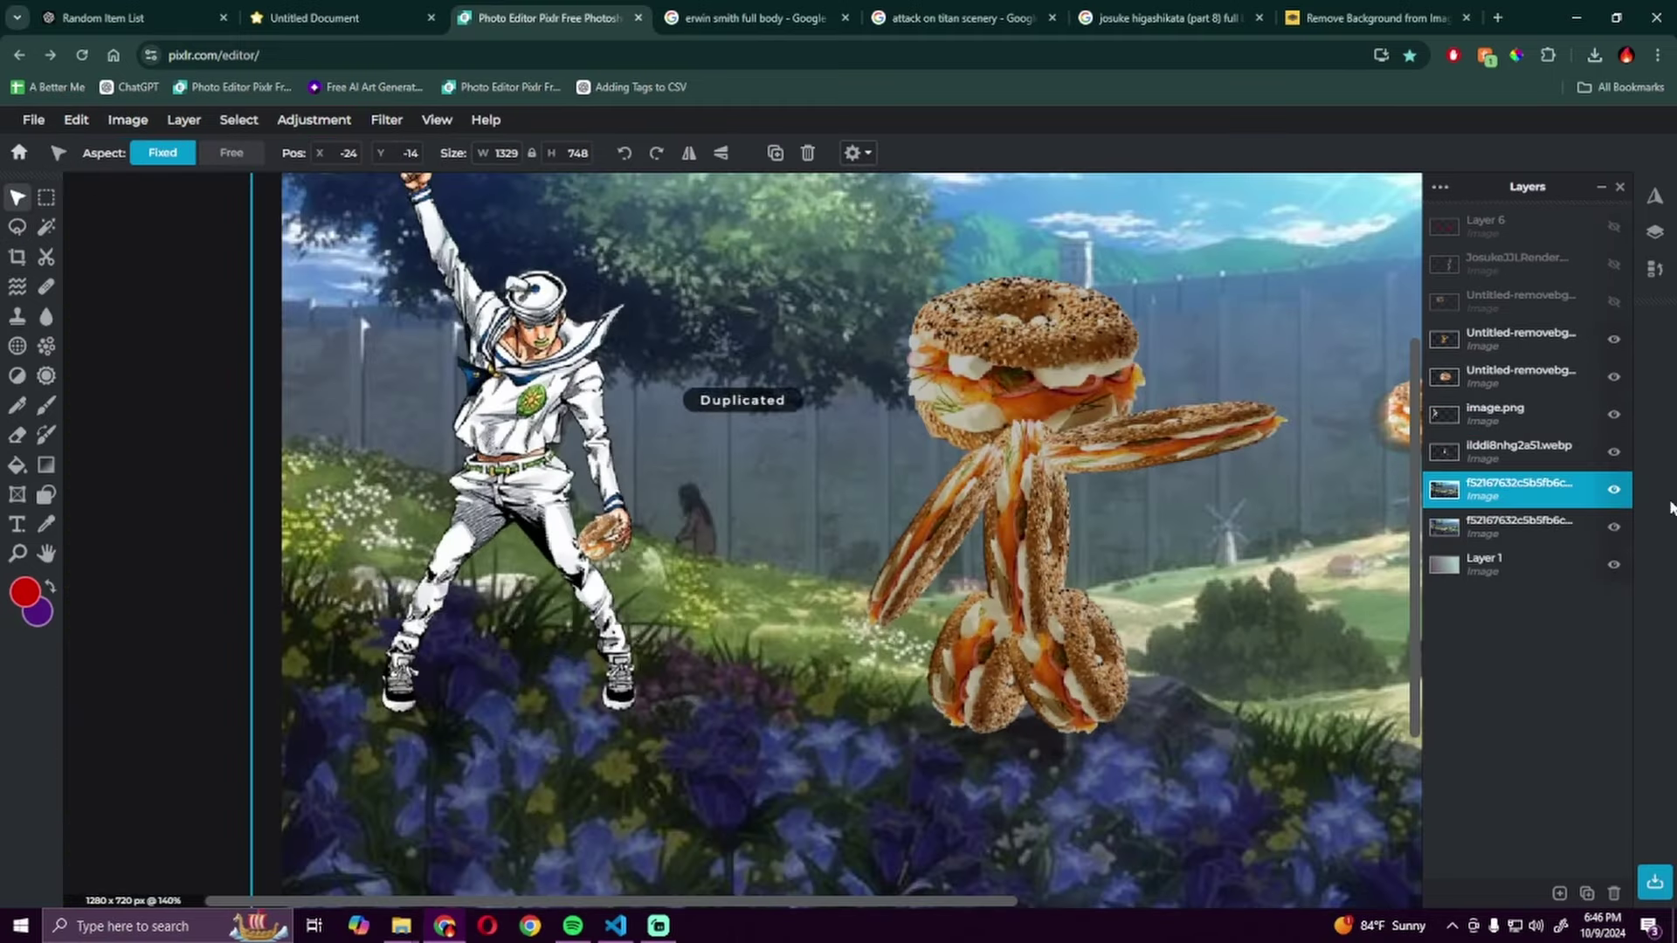
pyautogui.click(1616, 498)
pyautogui.scroll(5, 787, 524)
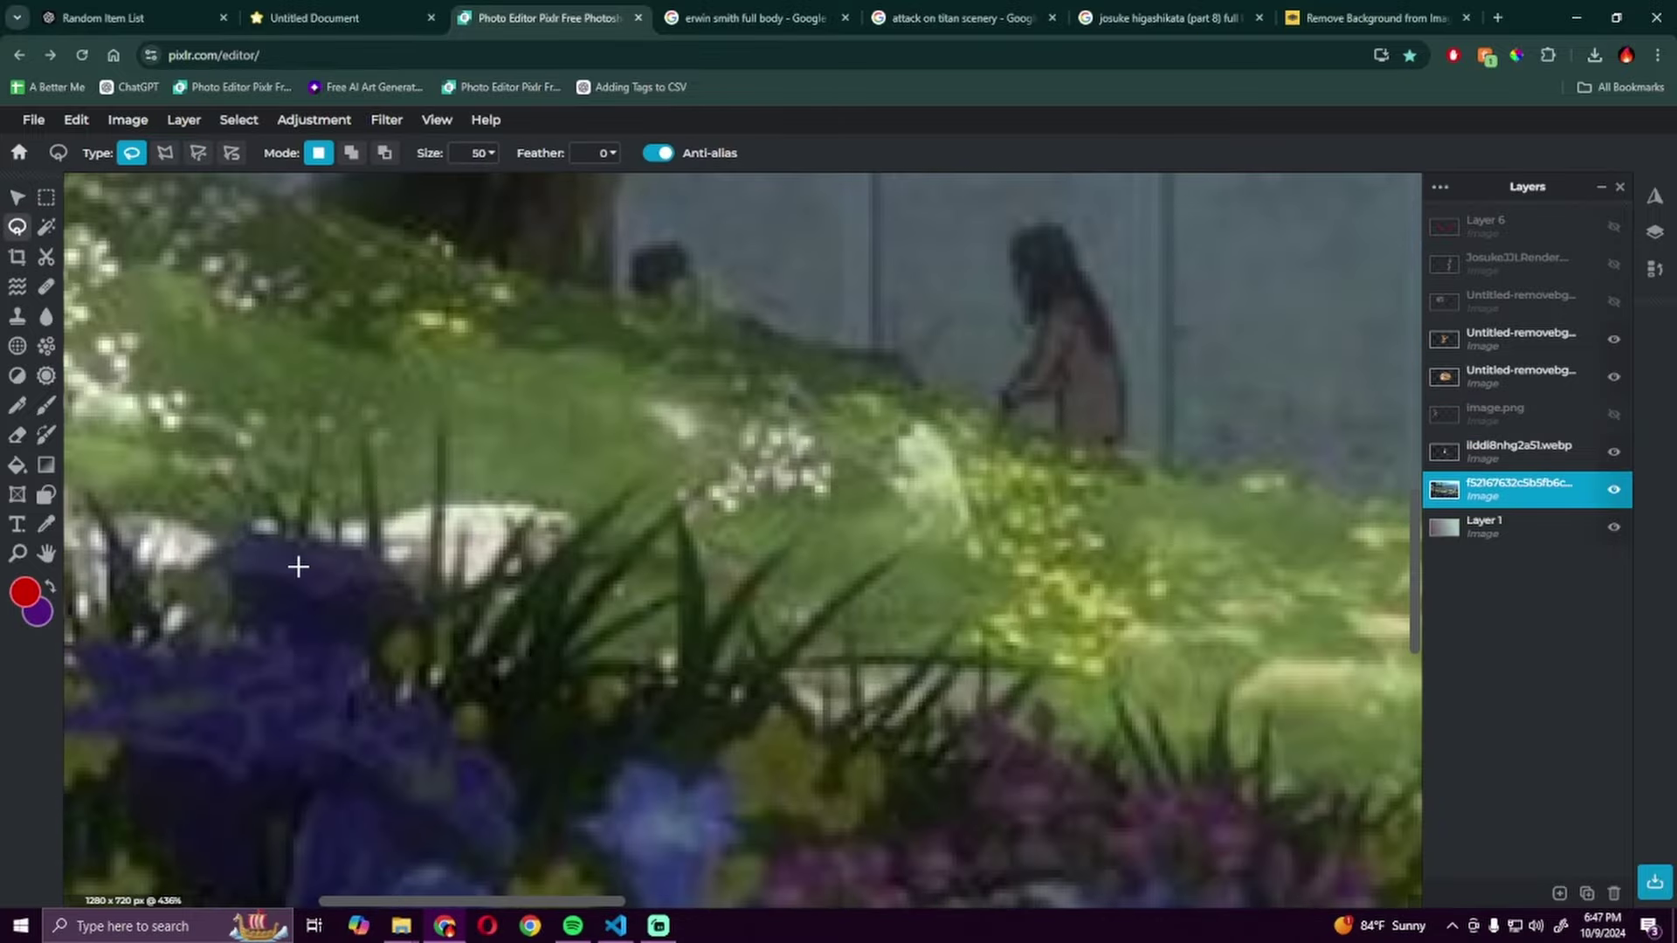
pyautogui.click(1615, 415)
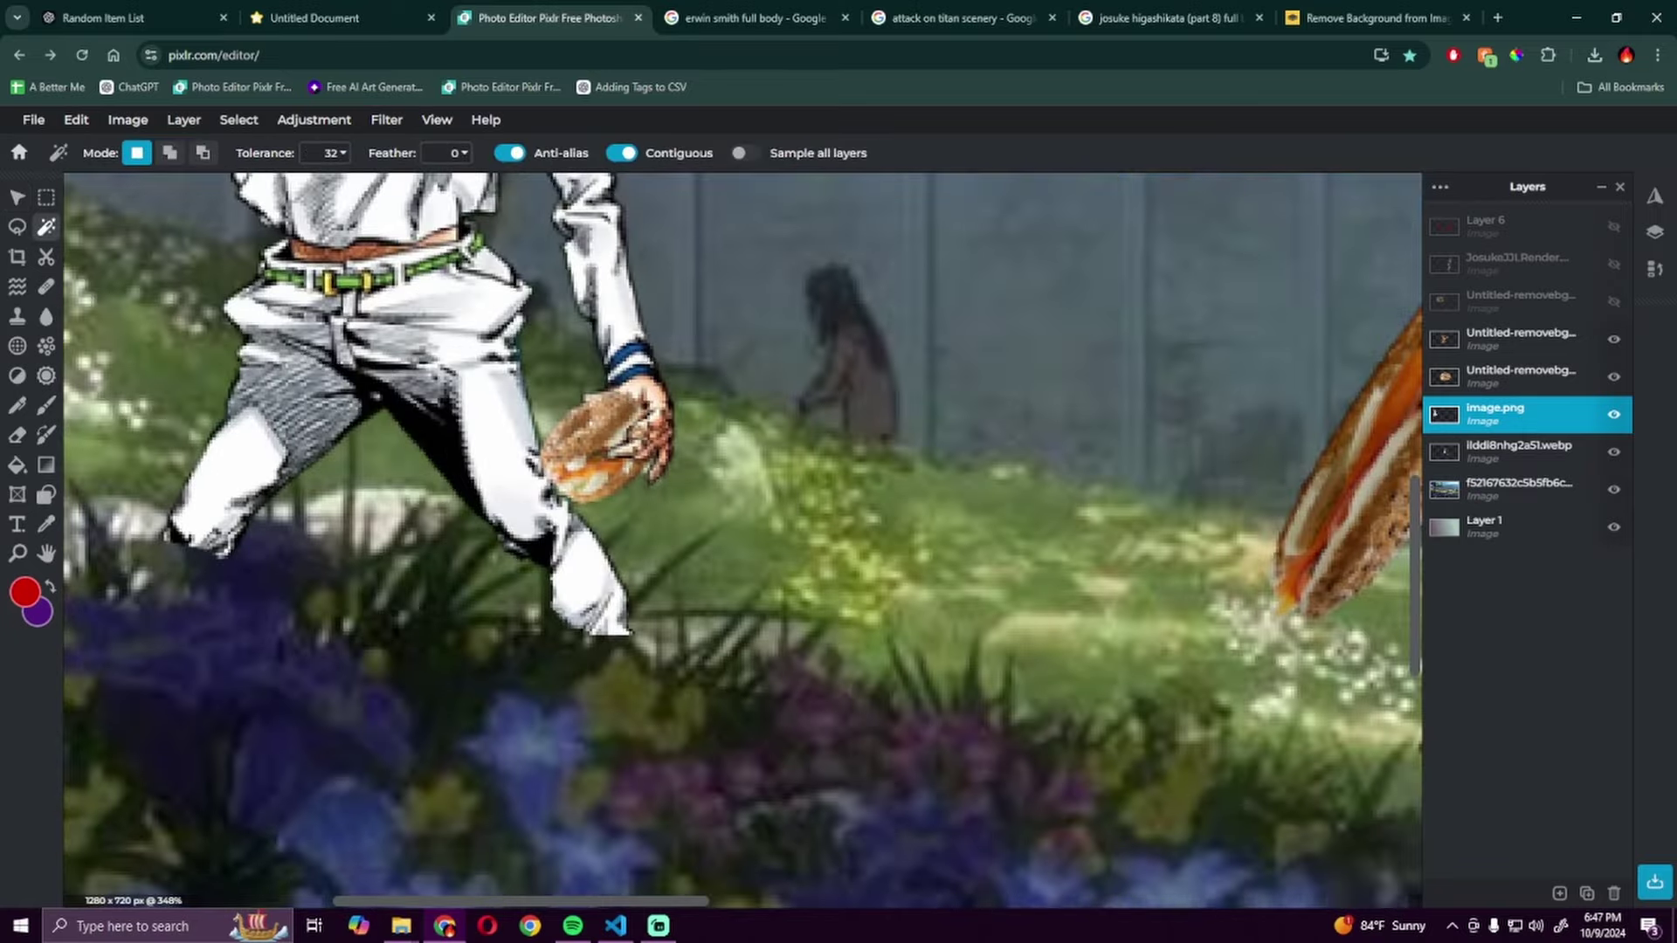
pyautogui.press('e')
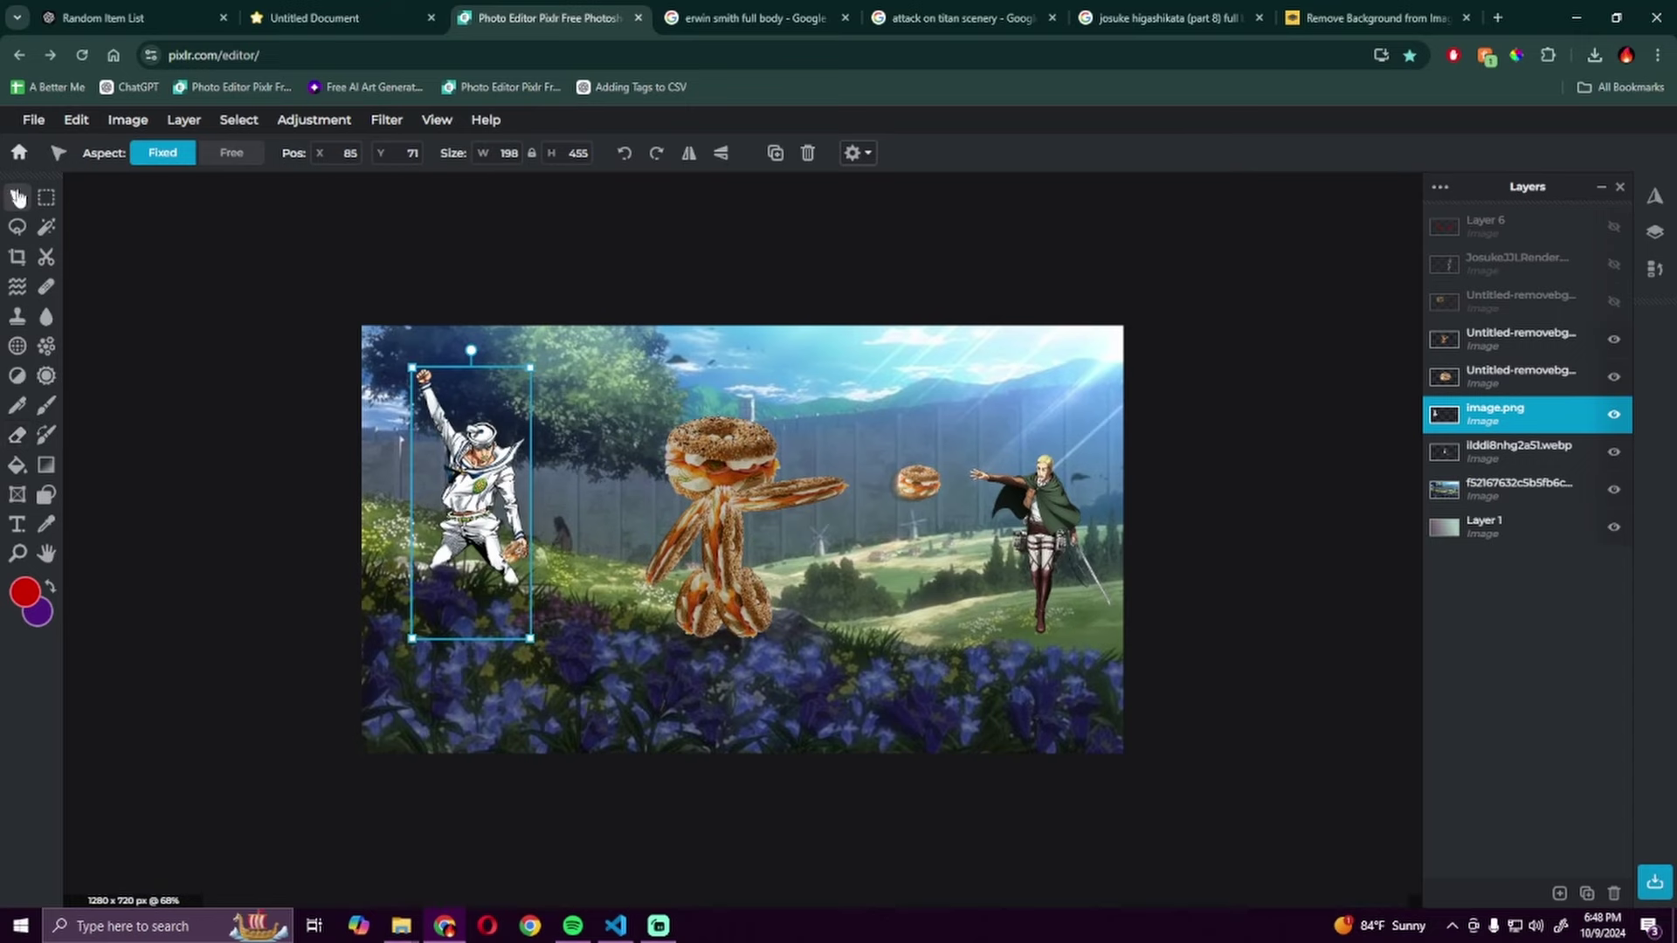
pyautogui.moveTo(734, 501); pyautogui.dragTo(786, 469)
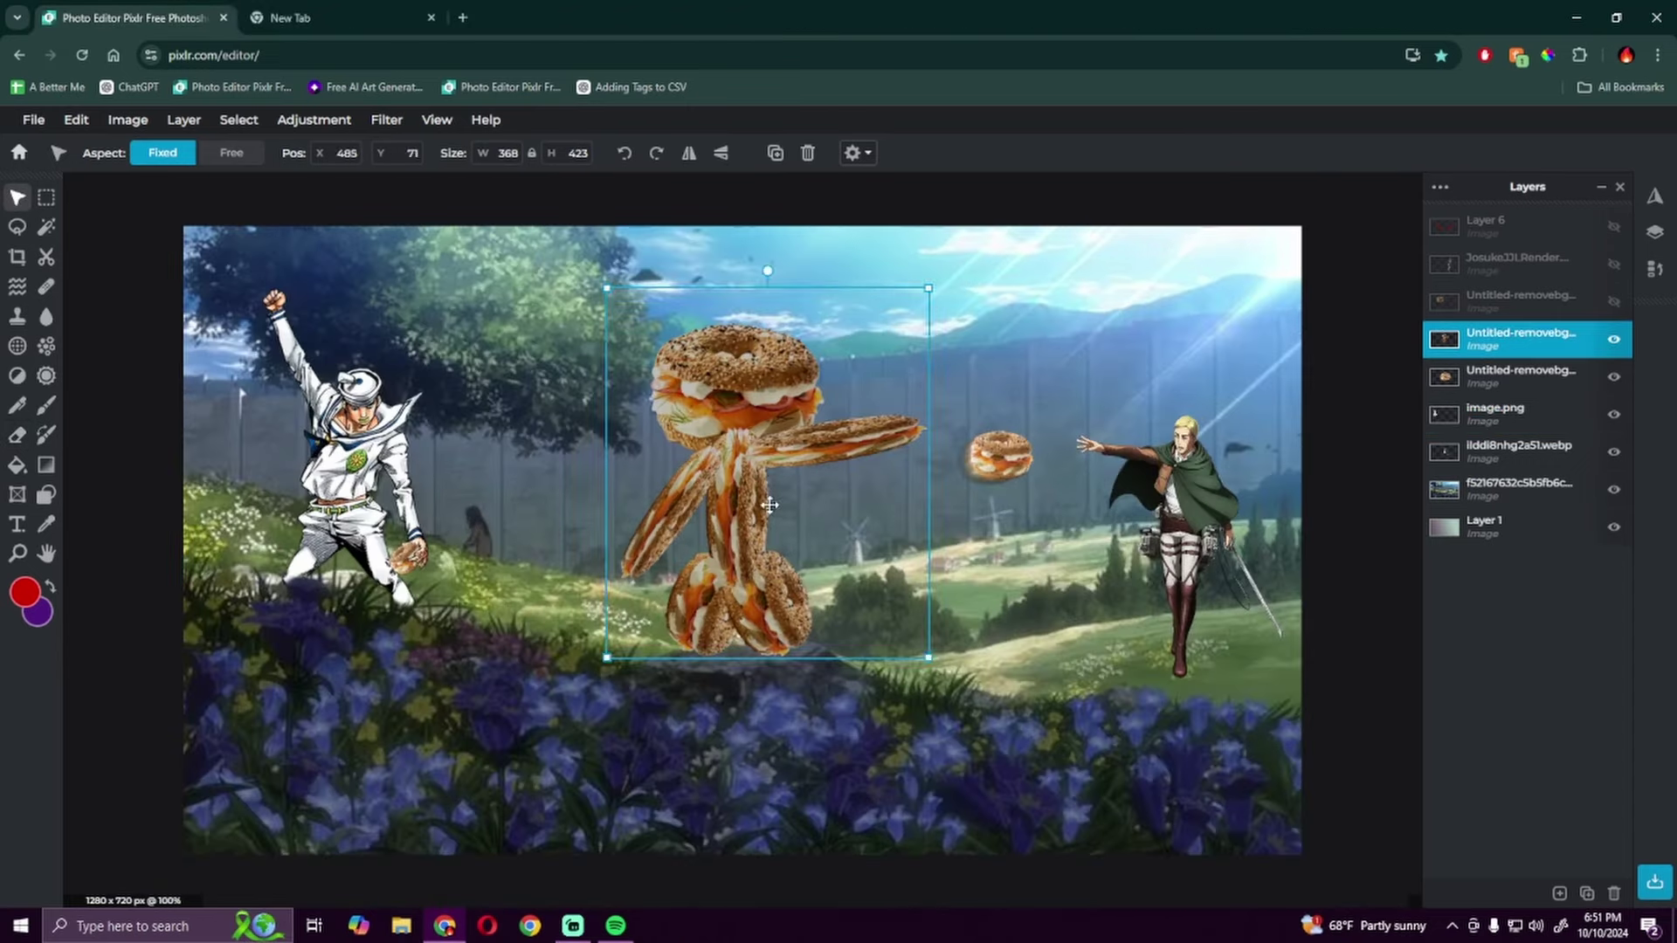
# Step: Nudge the bagel figure right and copy a lassoed wall-top section onto its own layer
pyautogui.moveTo(787, 485); pyautogui.dragTo(799, 483)
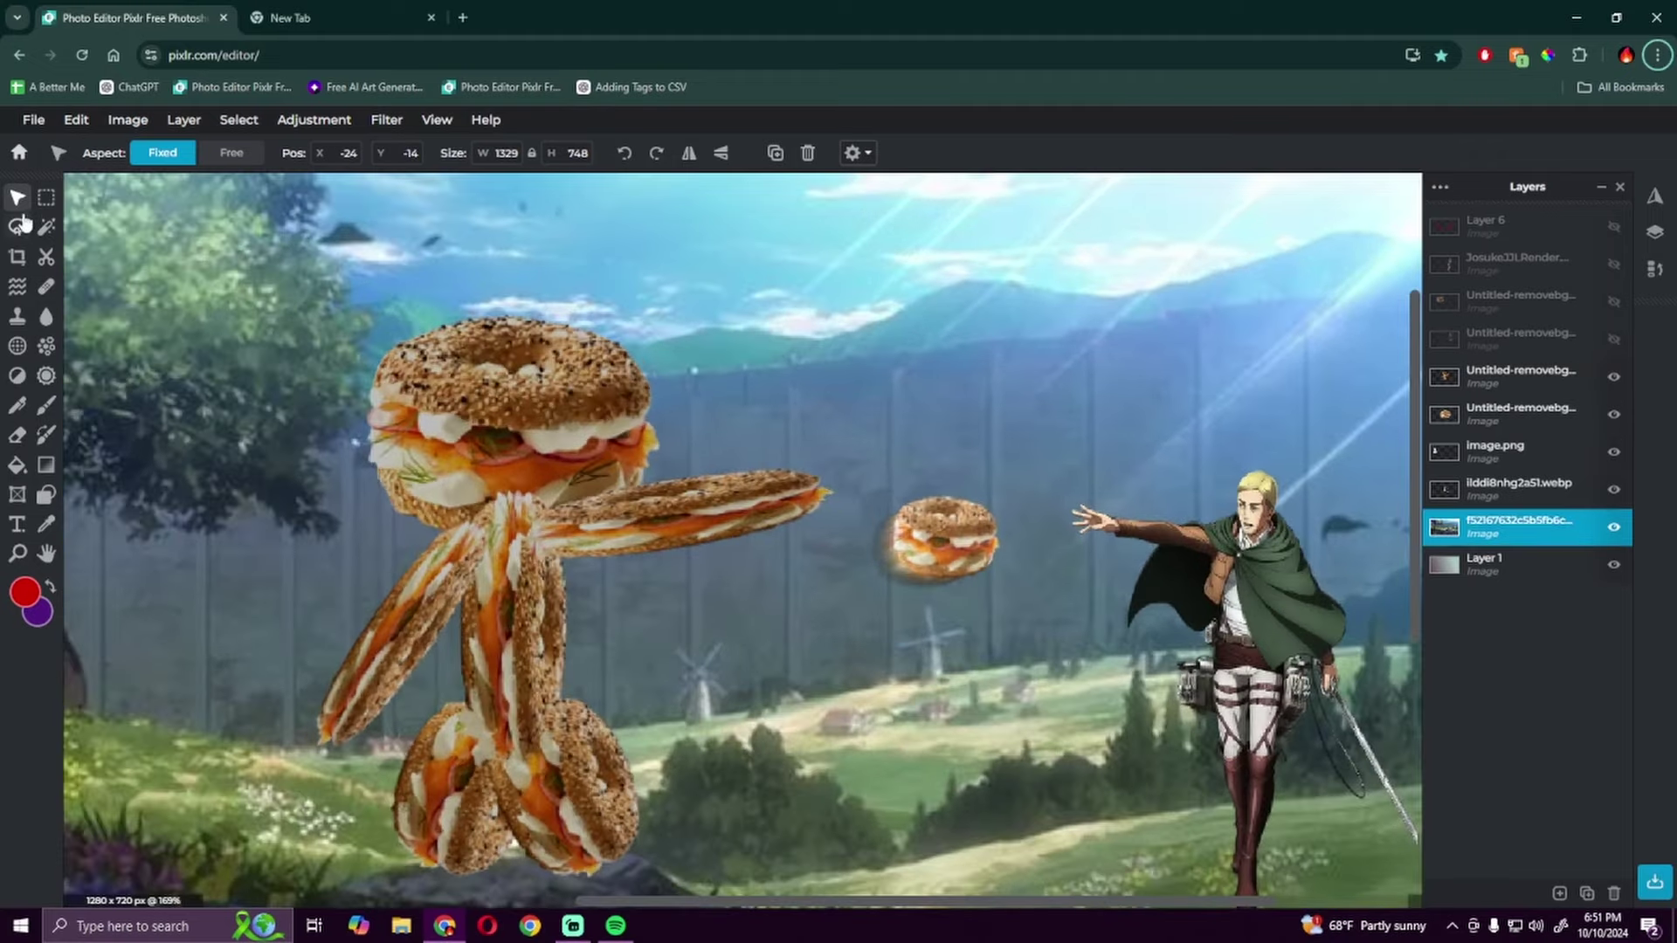
pyautogui.click(19, 226)
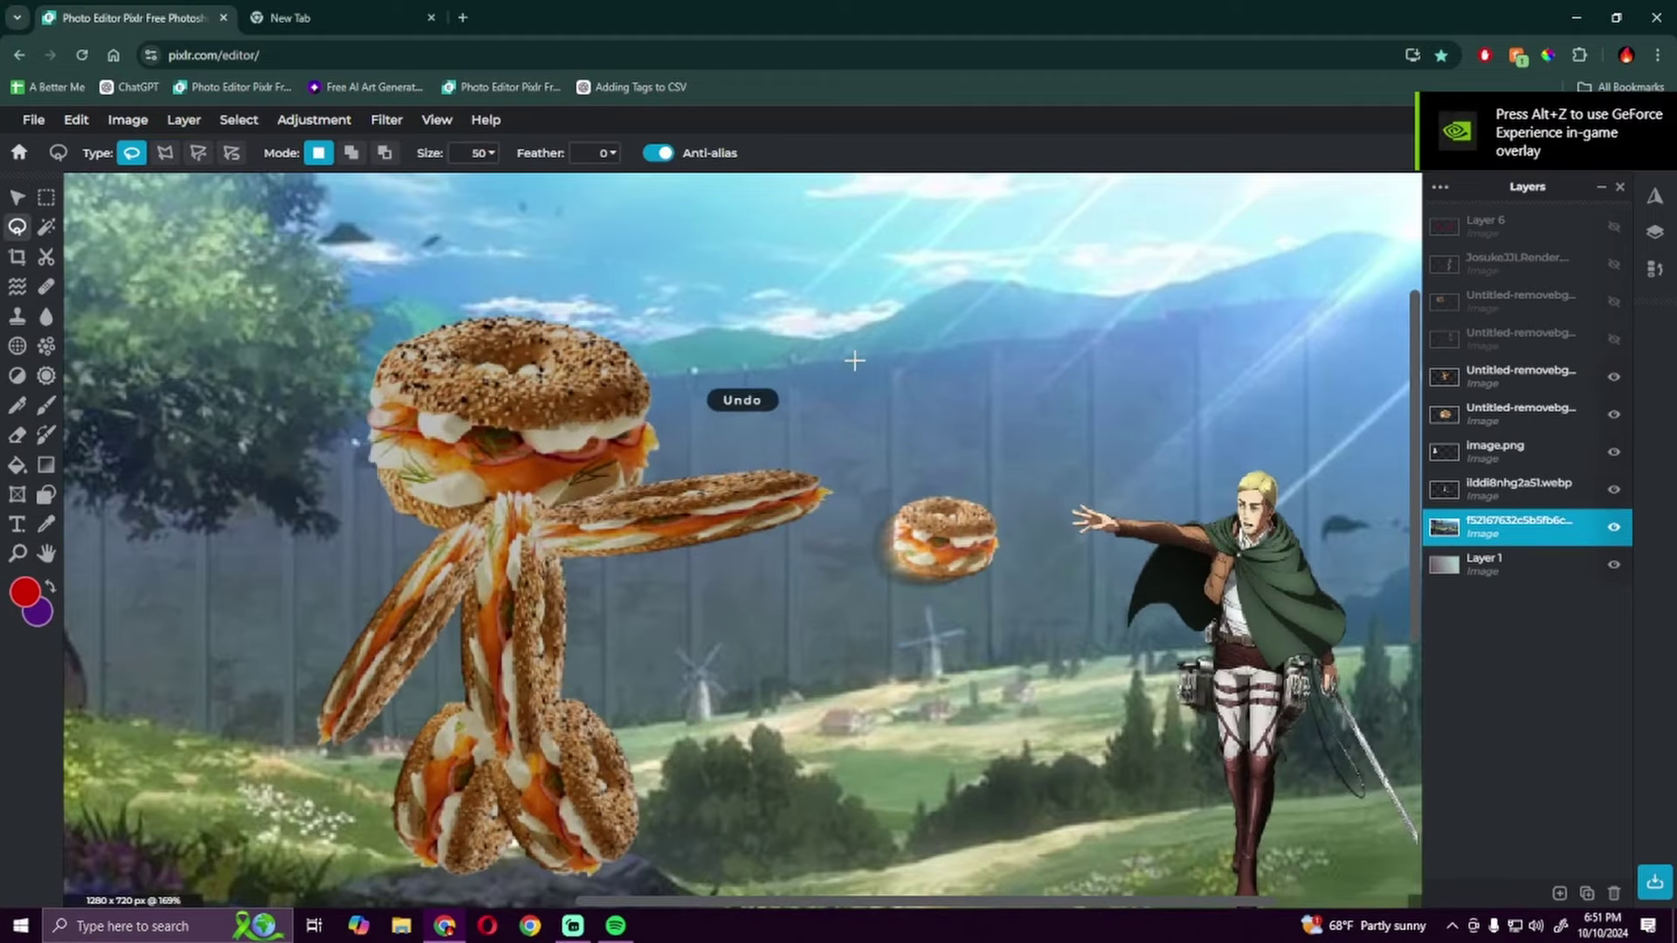
pyautogui.scroll(3, 854, 360)
pyautogui.moveTo(787, 380); pyautogui.dragTo(918, 432)
pyautogui.scroll(-5, 918, 432)
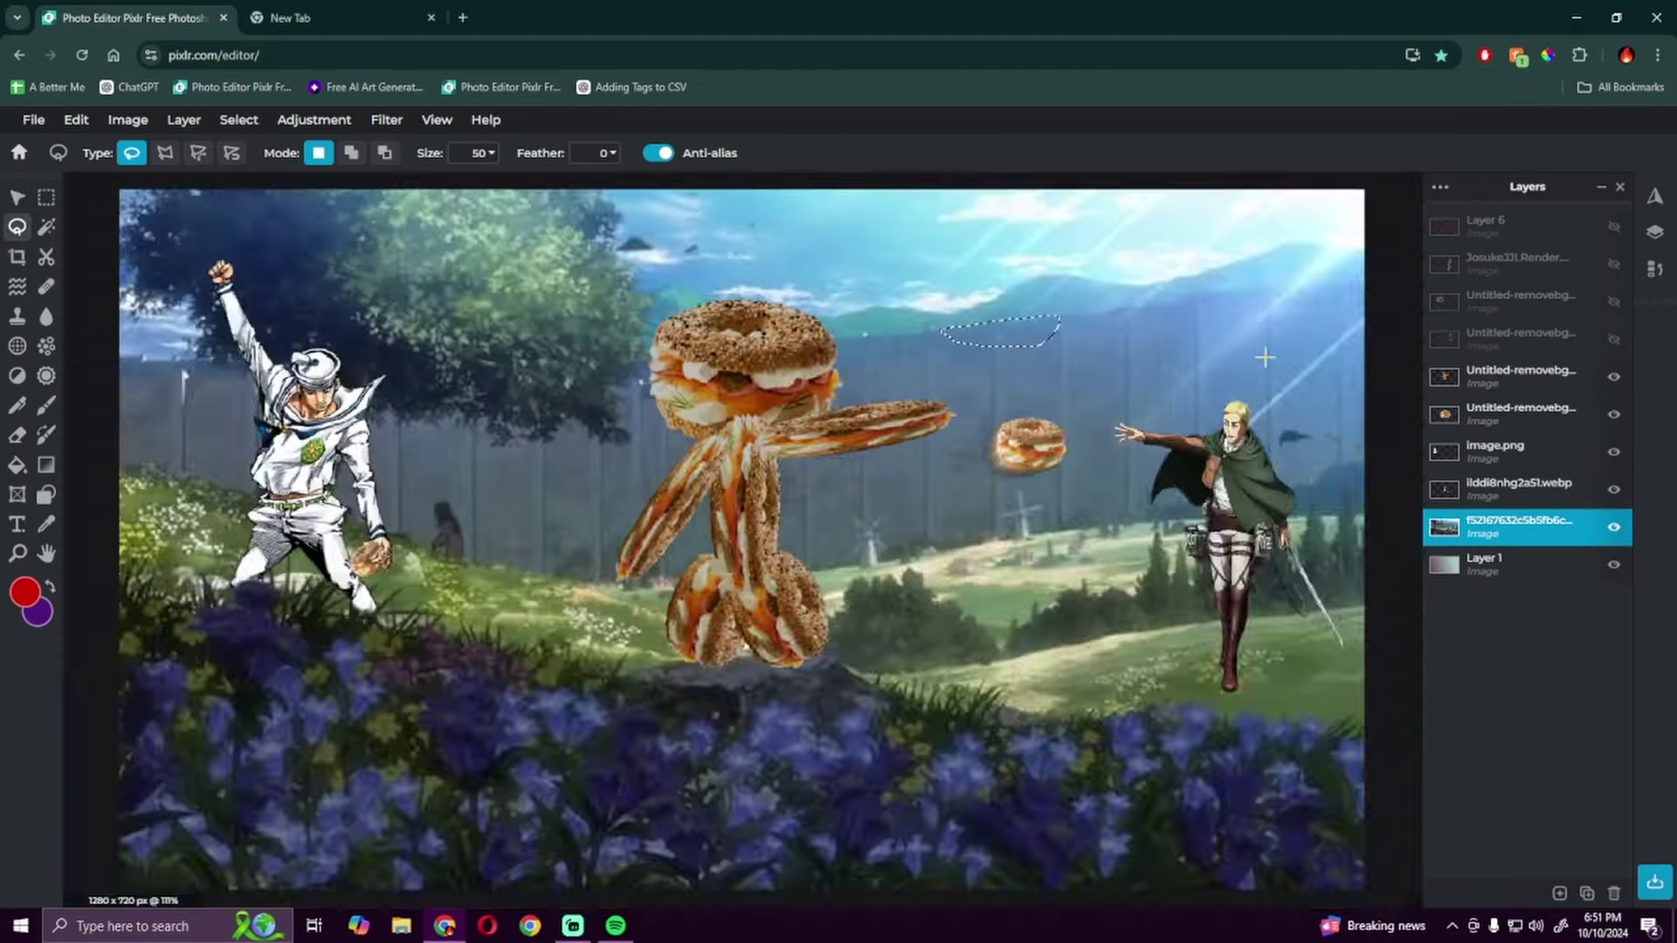
pyautogui.scroll(6, 1003, 335)
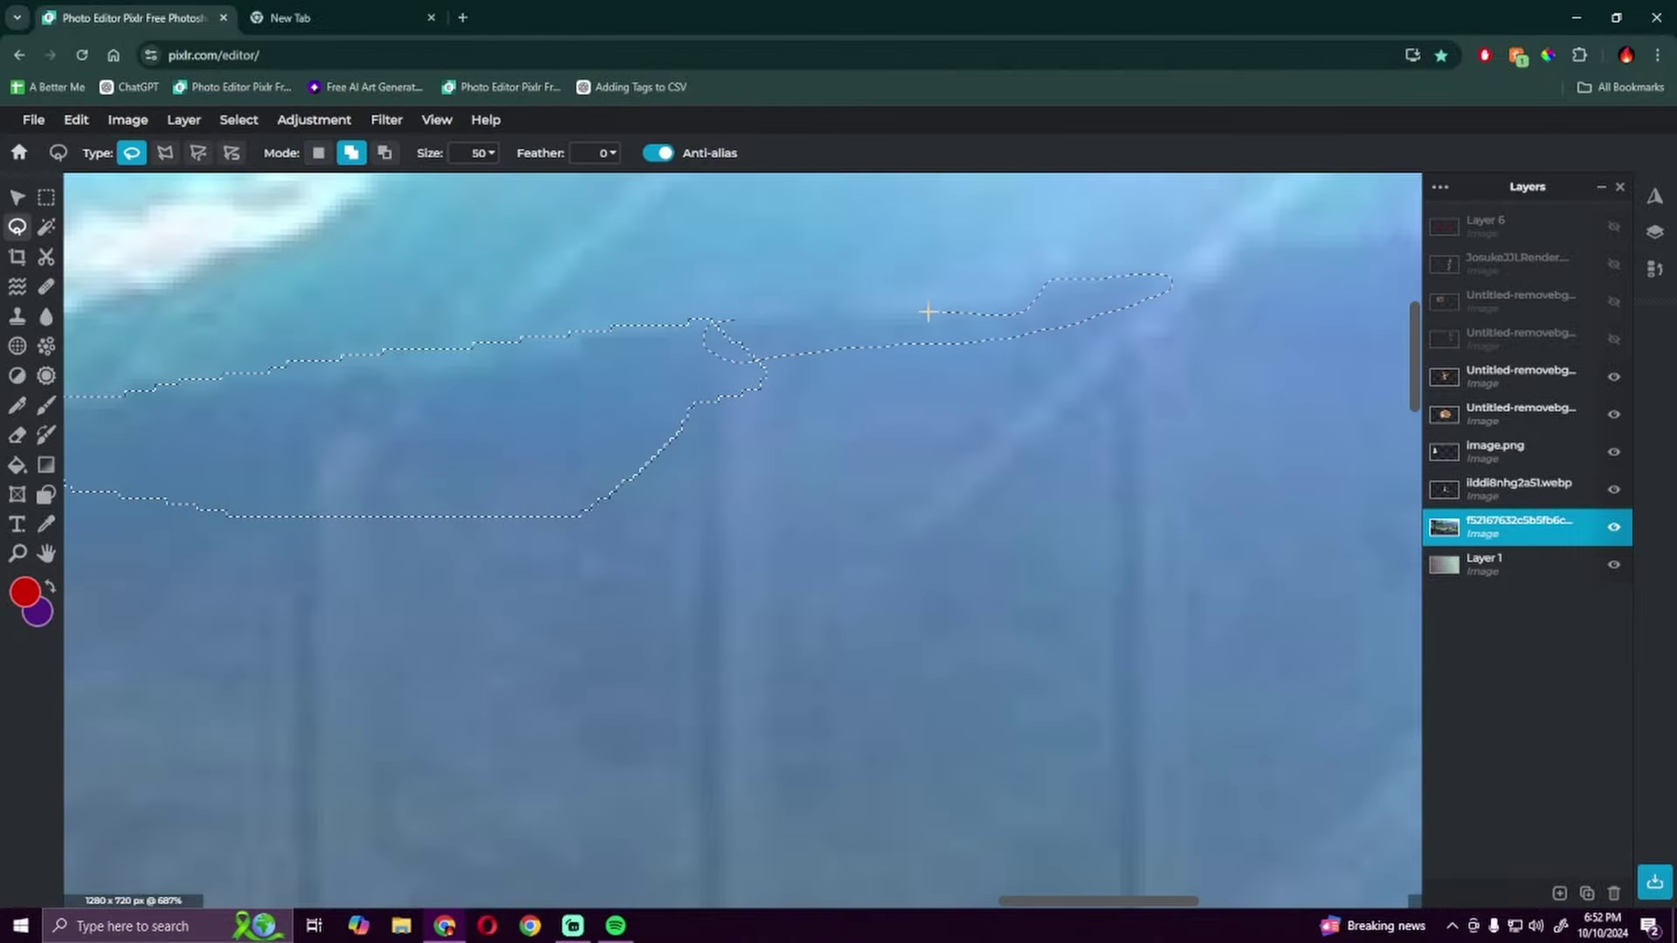
pyautogui.scroll(-6, 929, 312)
pyautogui.scroll(7, 898, 407)
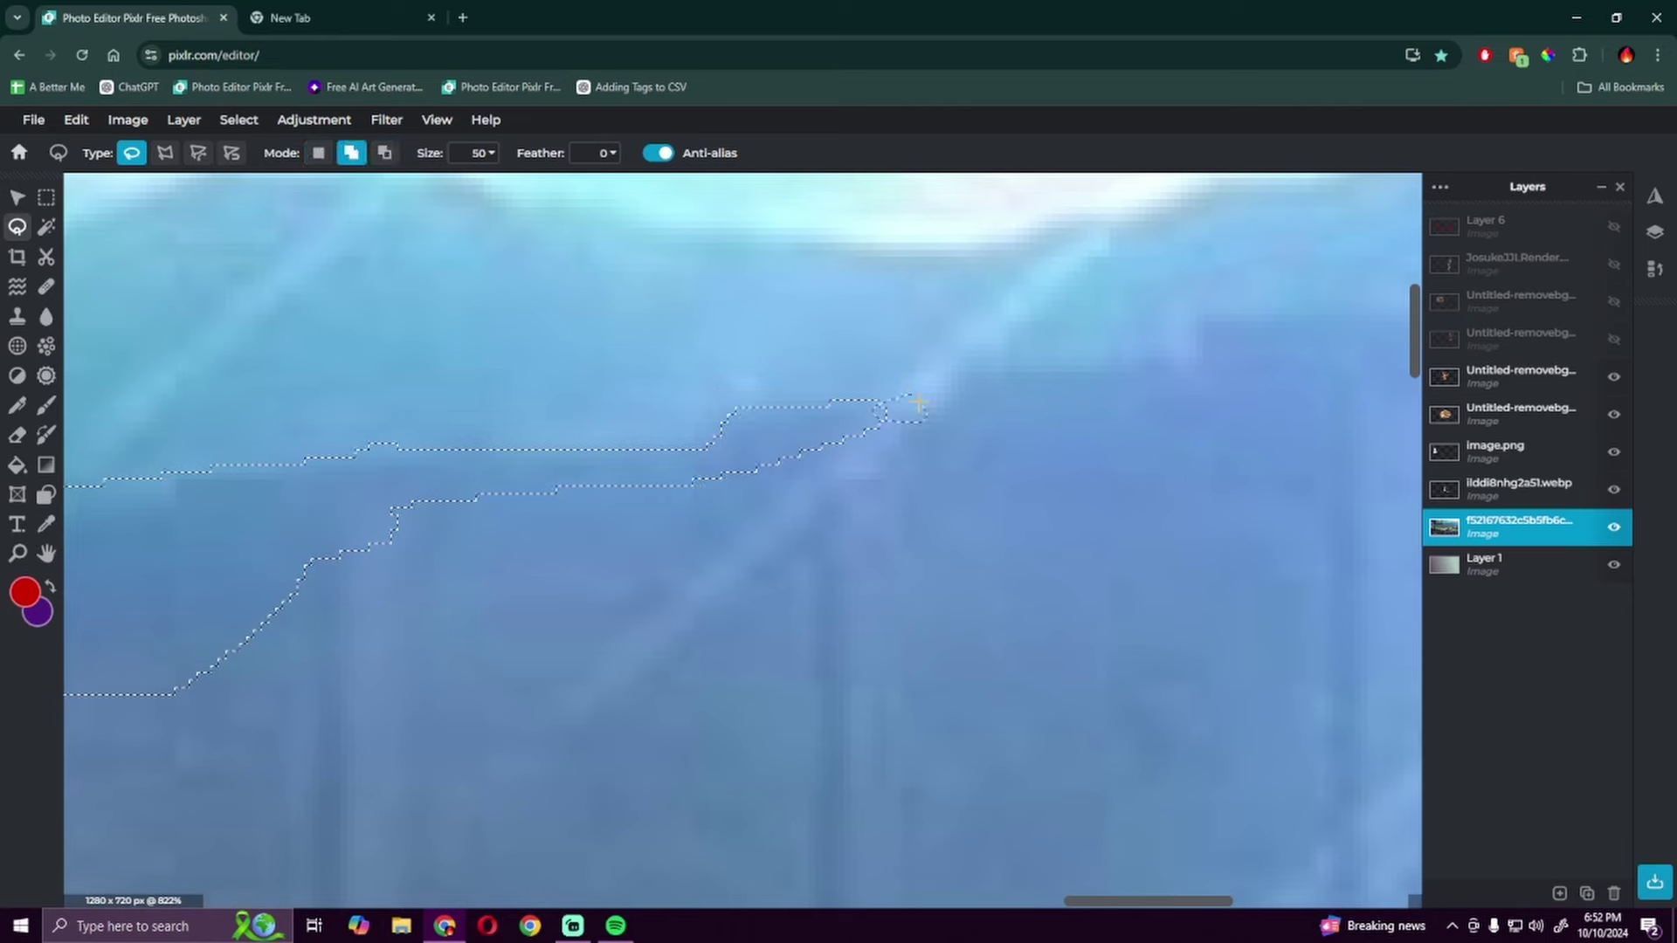
pyautogui.scroll(-6, 986, 367)
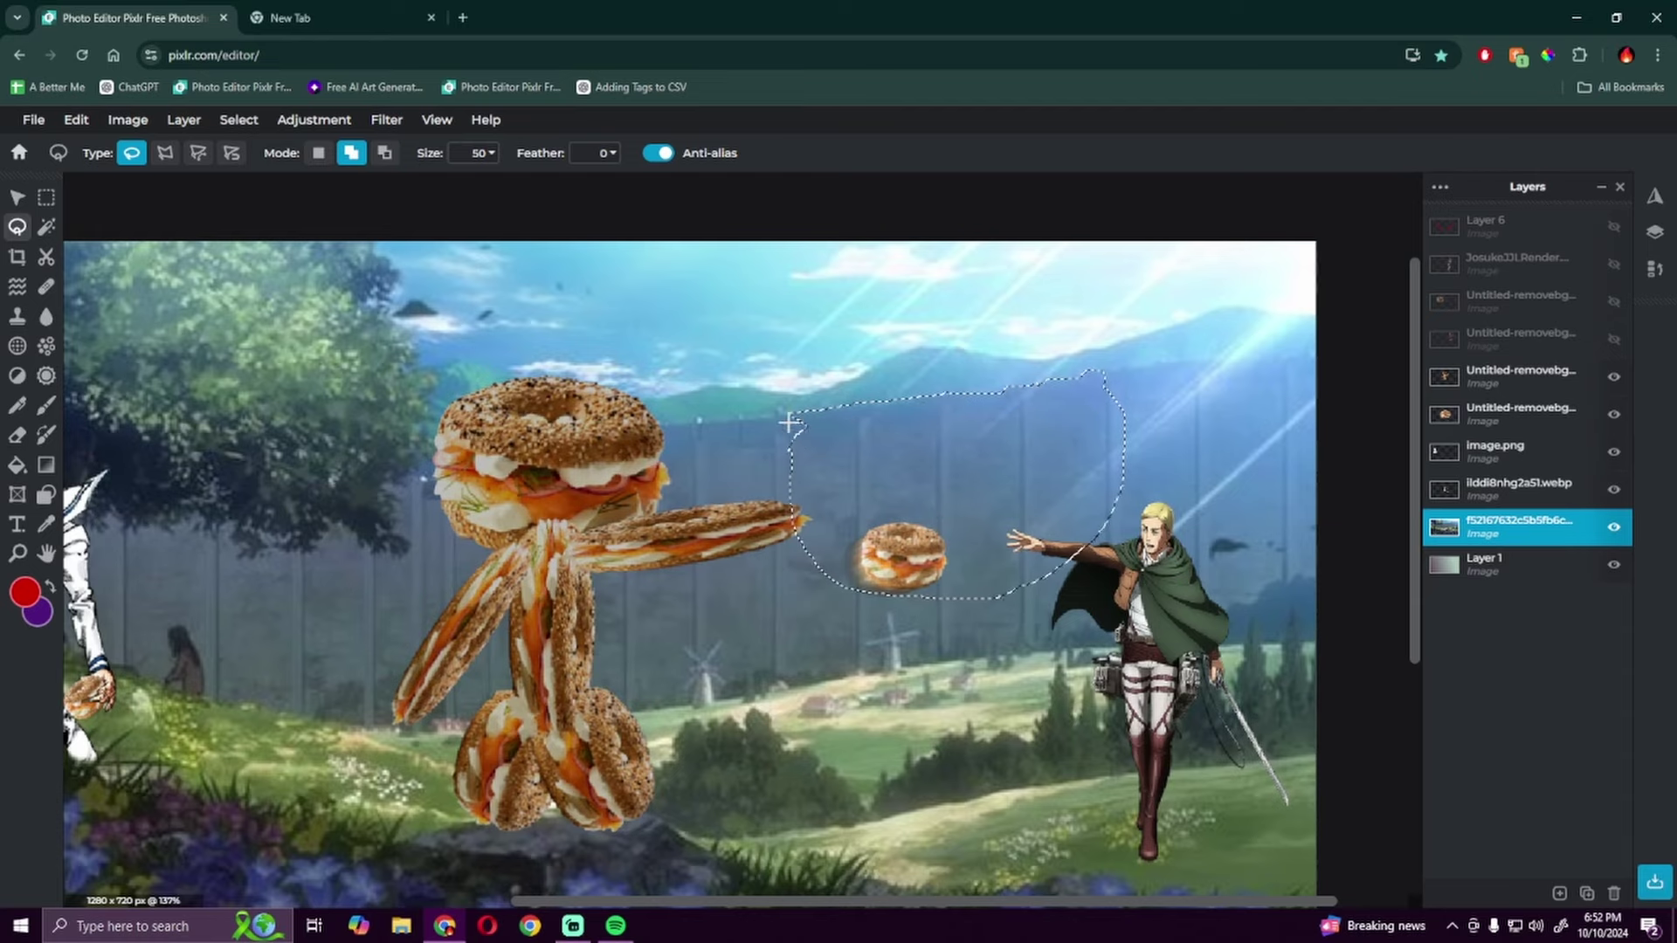
pyautogui.hotkey('ctrl', 'v')
pyautogui.press('v')
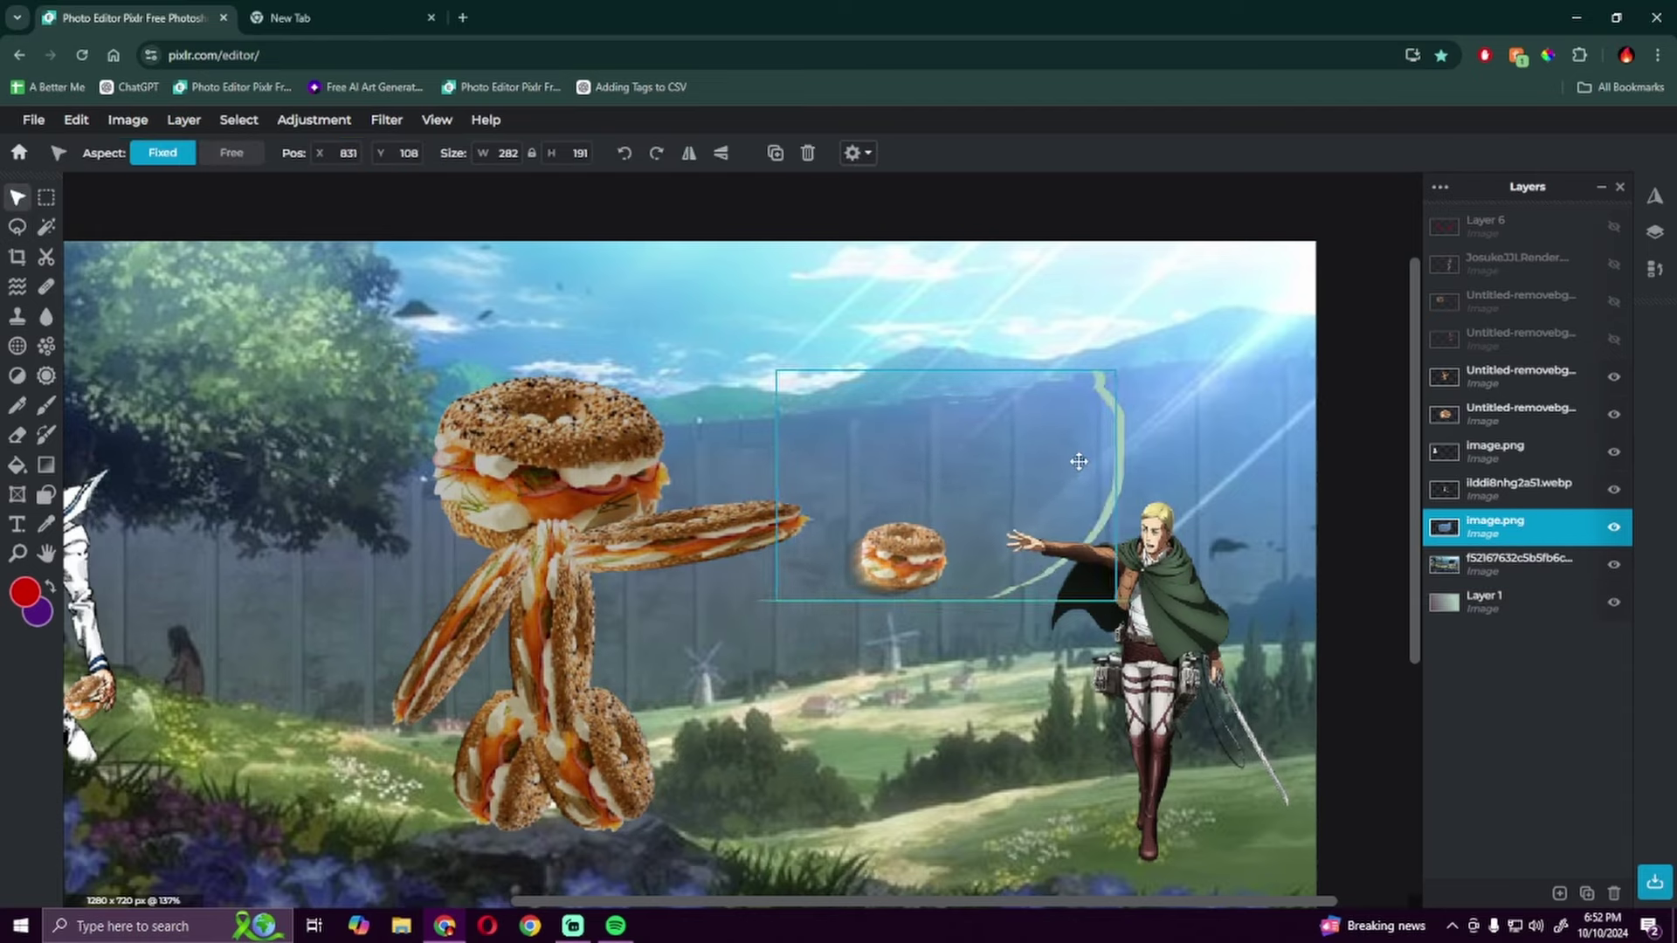
pyautogui.scroll(6, 1090, 458)
pyautogui.scroll(-5, 1153, 387)
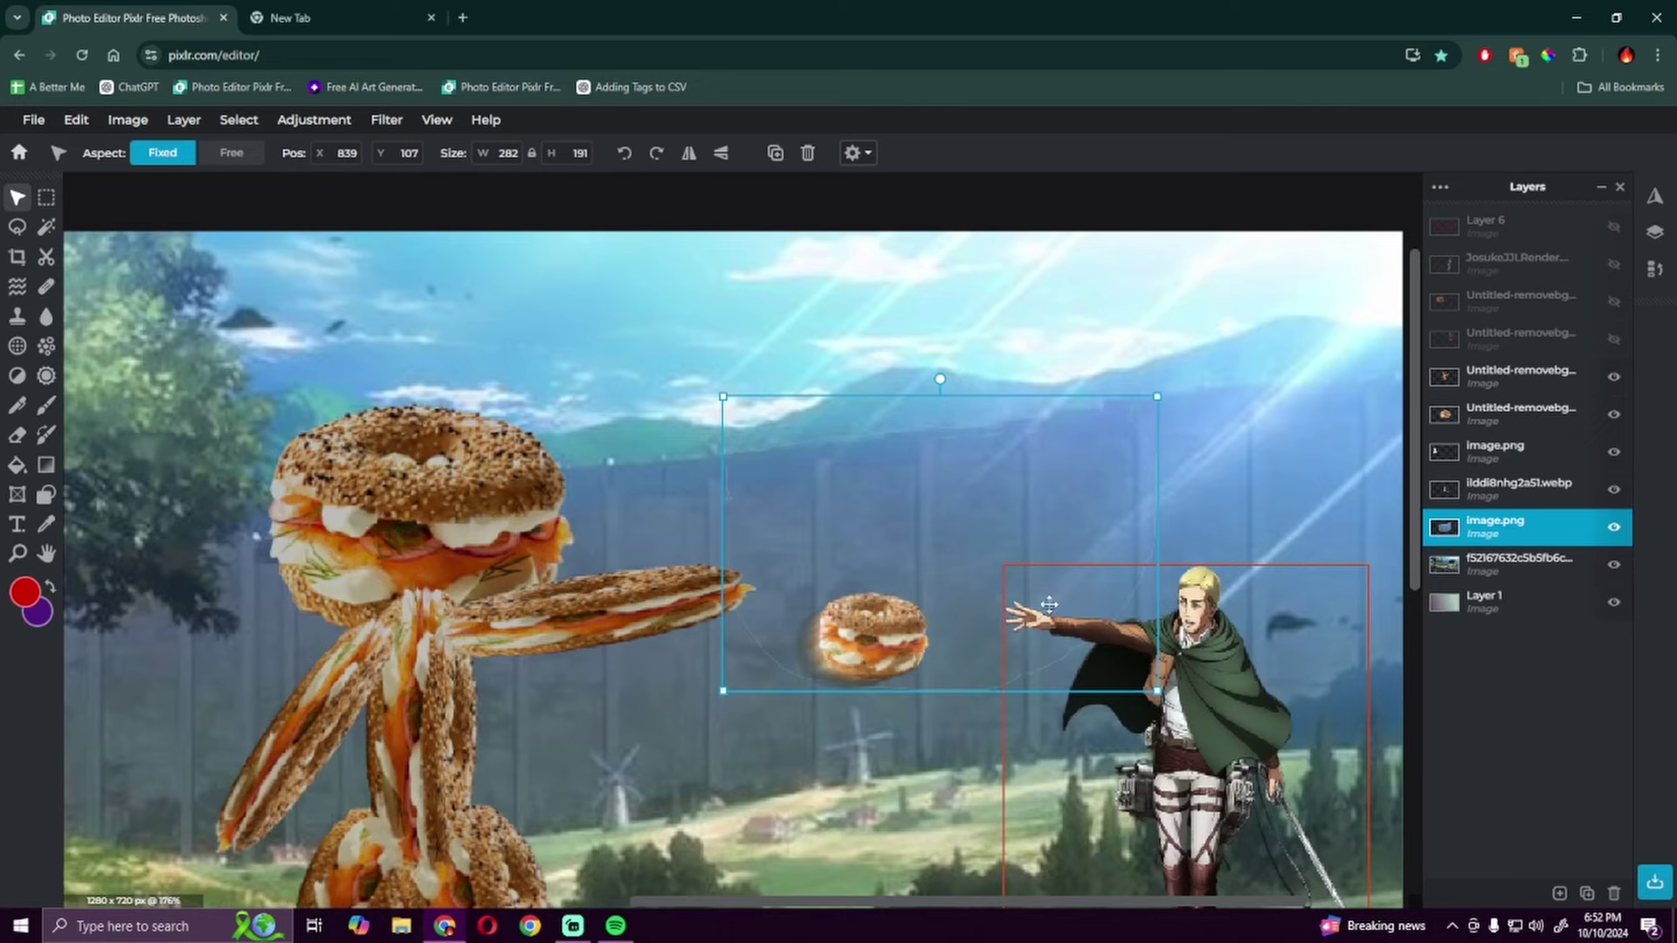
# Step: Shrink the bagel figure copy and place it above the wall top
pyautogui.press('w')
pyautogui.press('v')
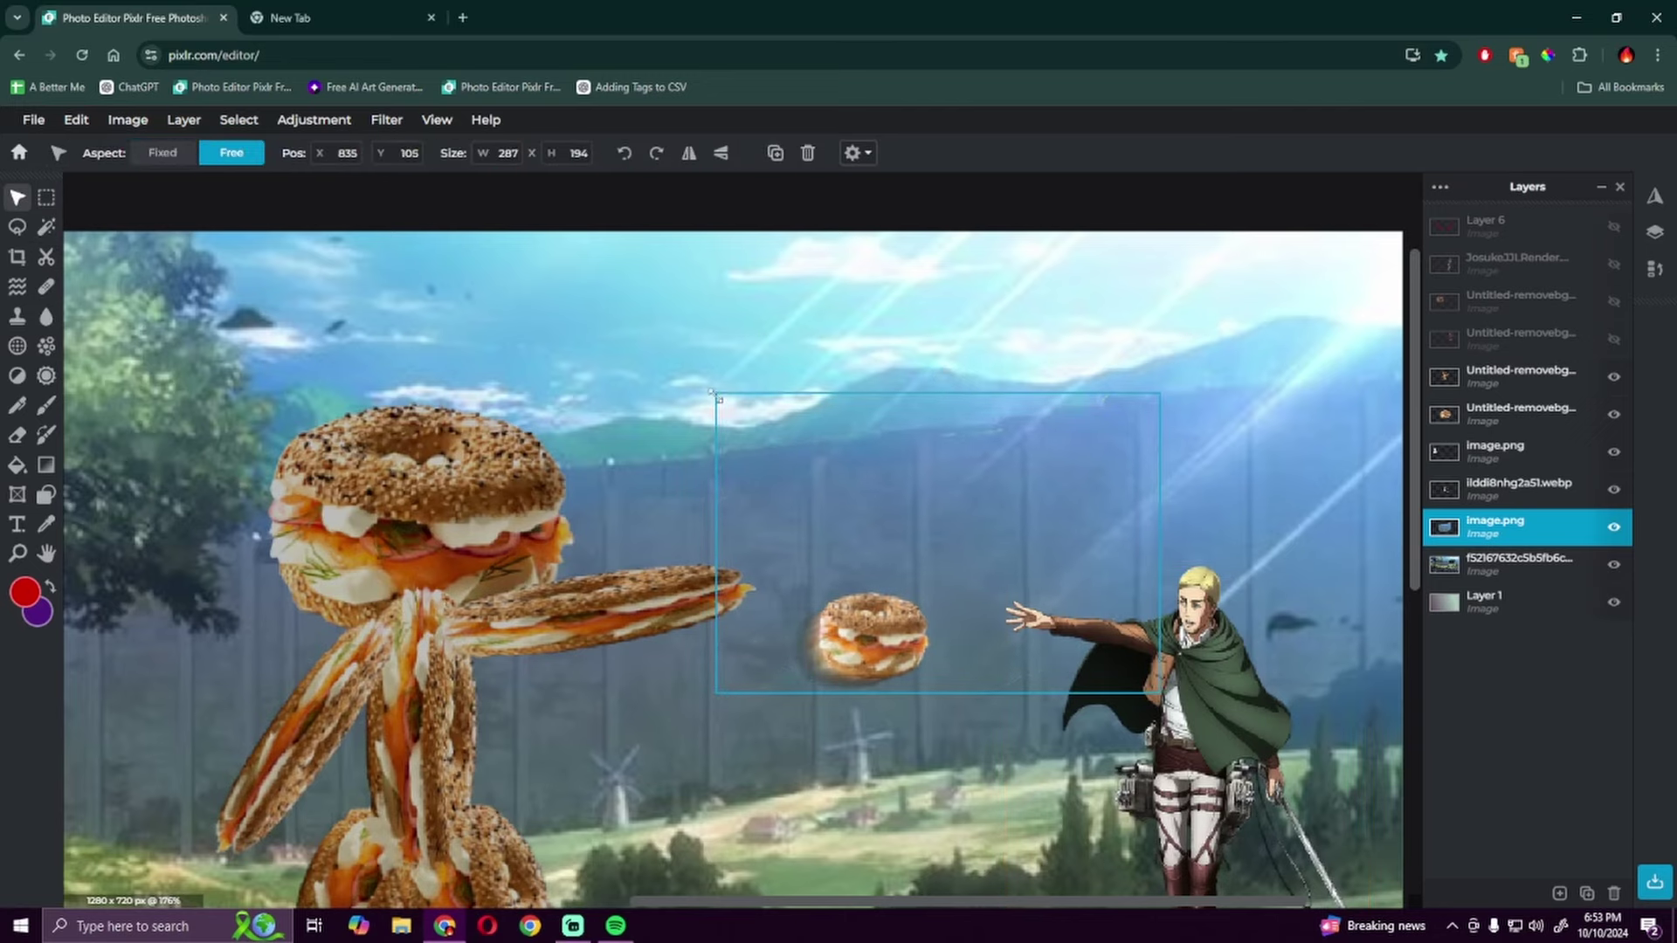
pyautogui.scroll(-5, 715, 393)
pyautogui.click(327, 171)
pyautogui.scroll(5, 1036, 457)
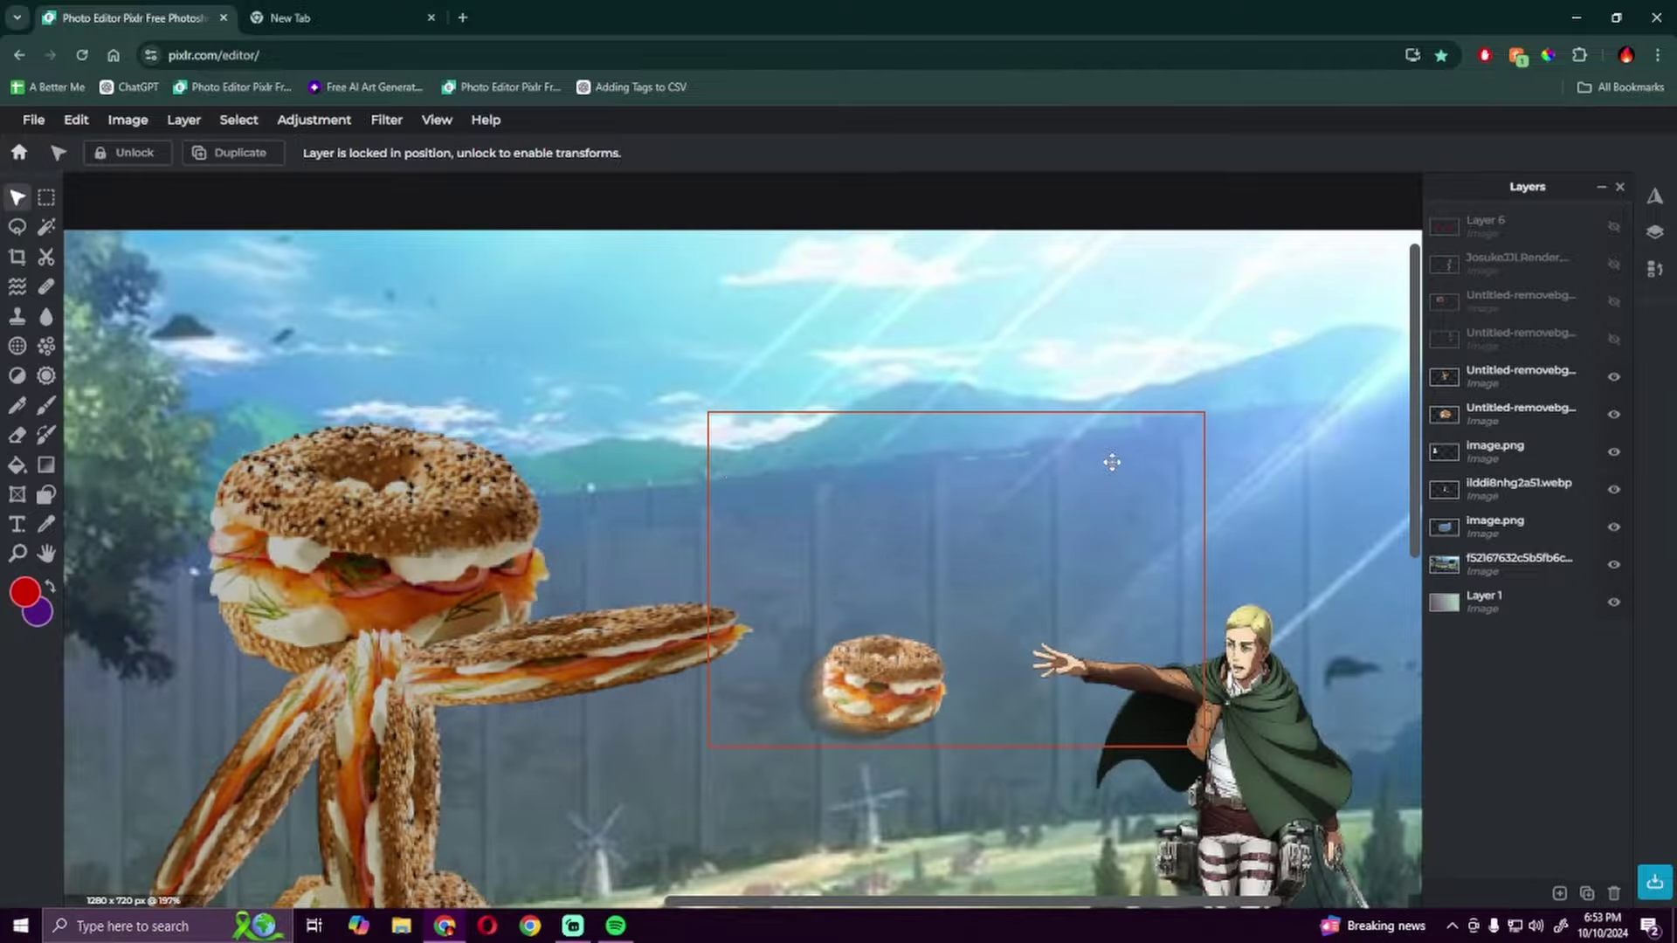
pyautogui.scroll(-5, 1112, 462)
pyautogui.click(1526, 524)
pyautogui.moveTo(1095, 256); pyautogui.dragTo(1012, 345)
pyautogui.moveTo(918, 393)
pyautogui.mouseDown()
pyautogui.moveTo(945, 290)
pyautogui.moveTo(959, 357)
pyautogui.mouseUp()
# Step: Mirror the bagel figure copy and rotate the small flying bagel sideways
pyautogui.click(687, 163)
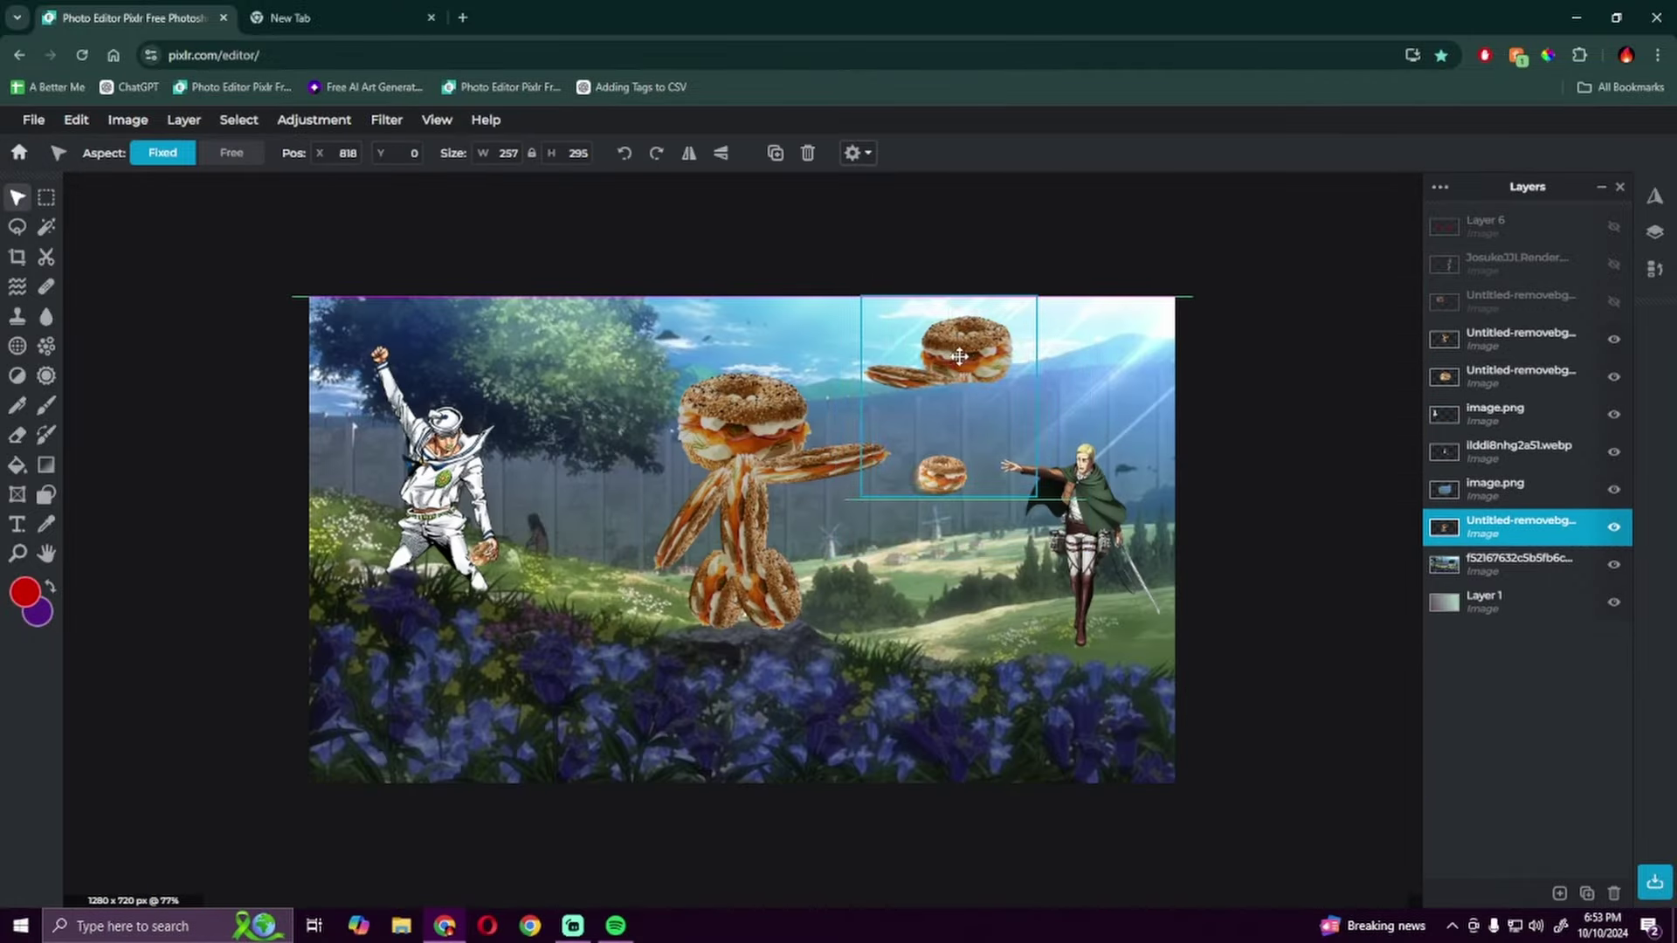
pyautogui.click(1051, 524)
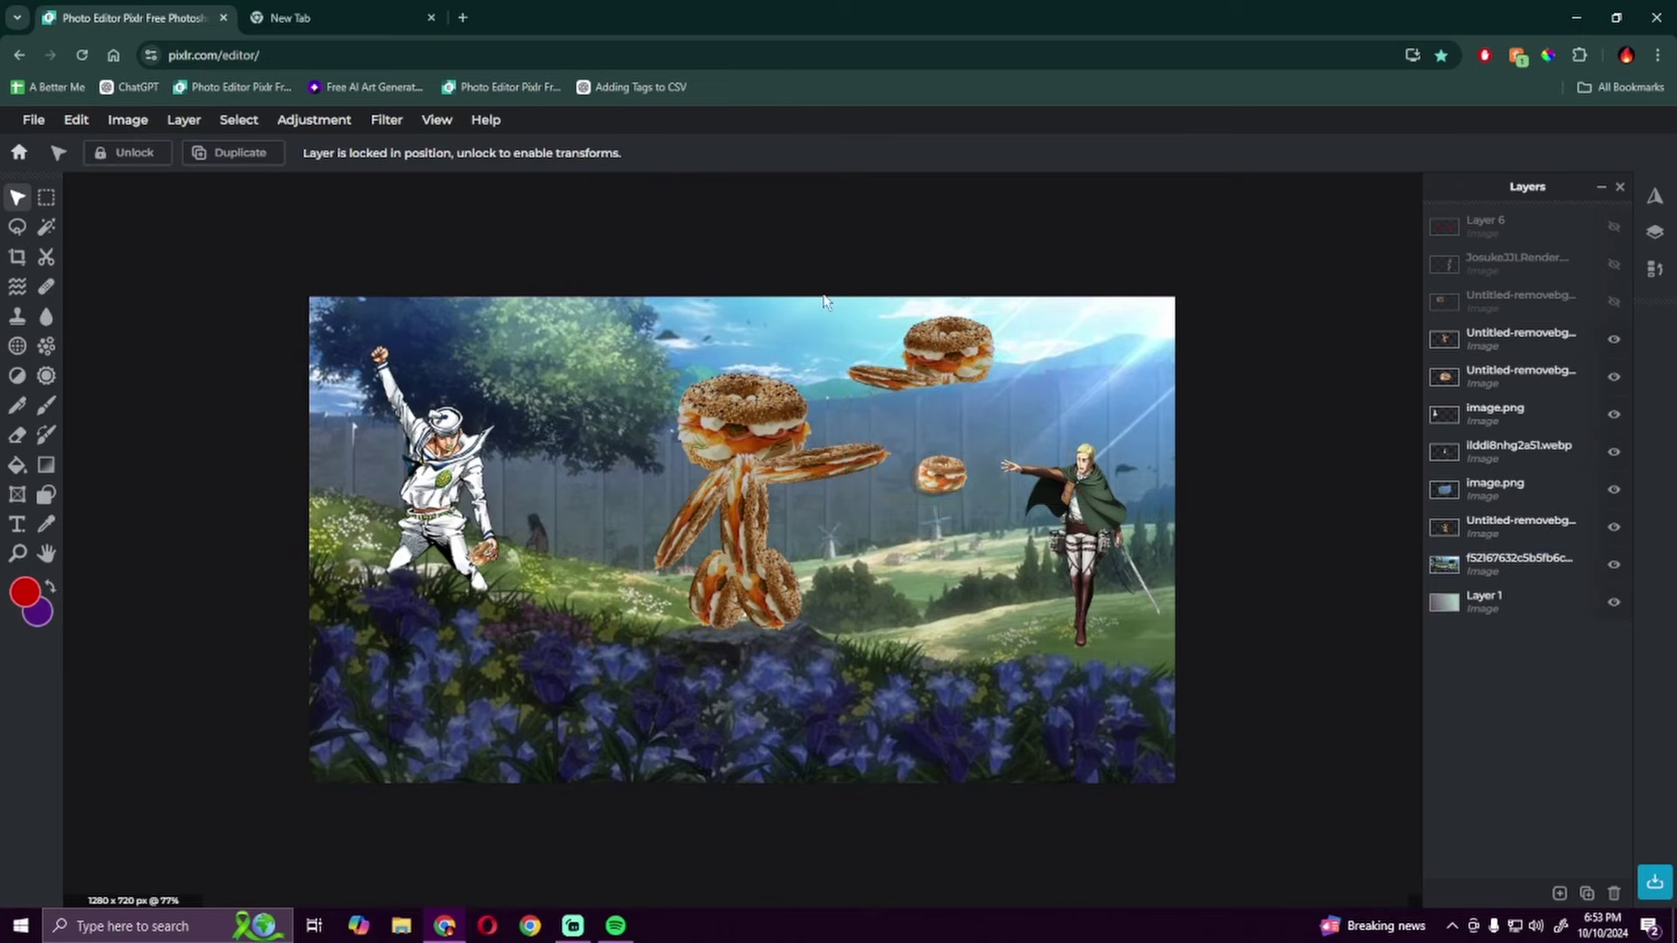
pyautogui.scroll(-1, 1052, 524)
pyautogui.click(931, 478)
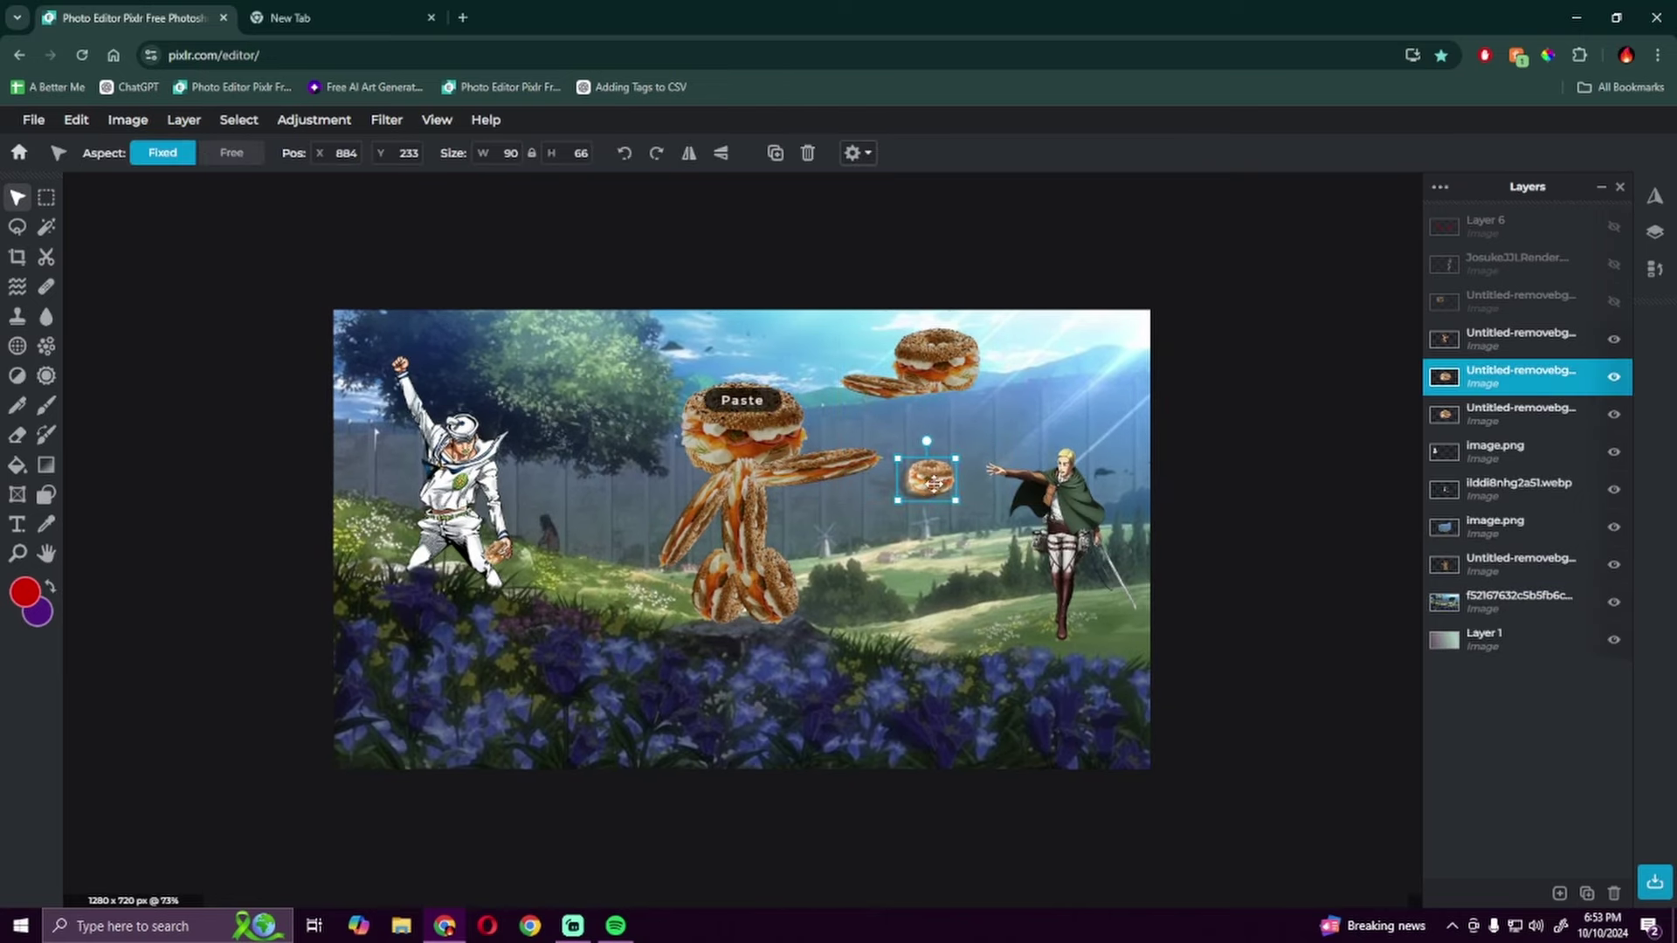
pyautogui.moveTo(613, 386); pyautogui.dragTo(645, 453)
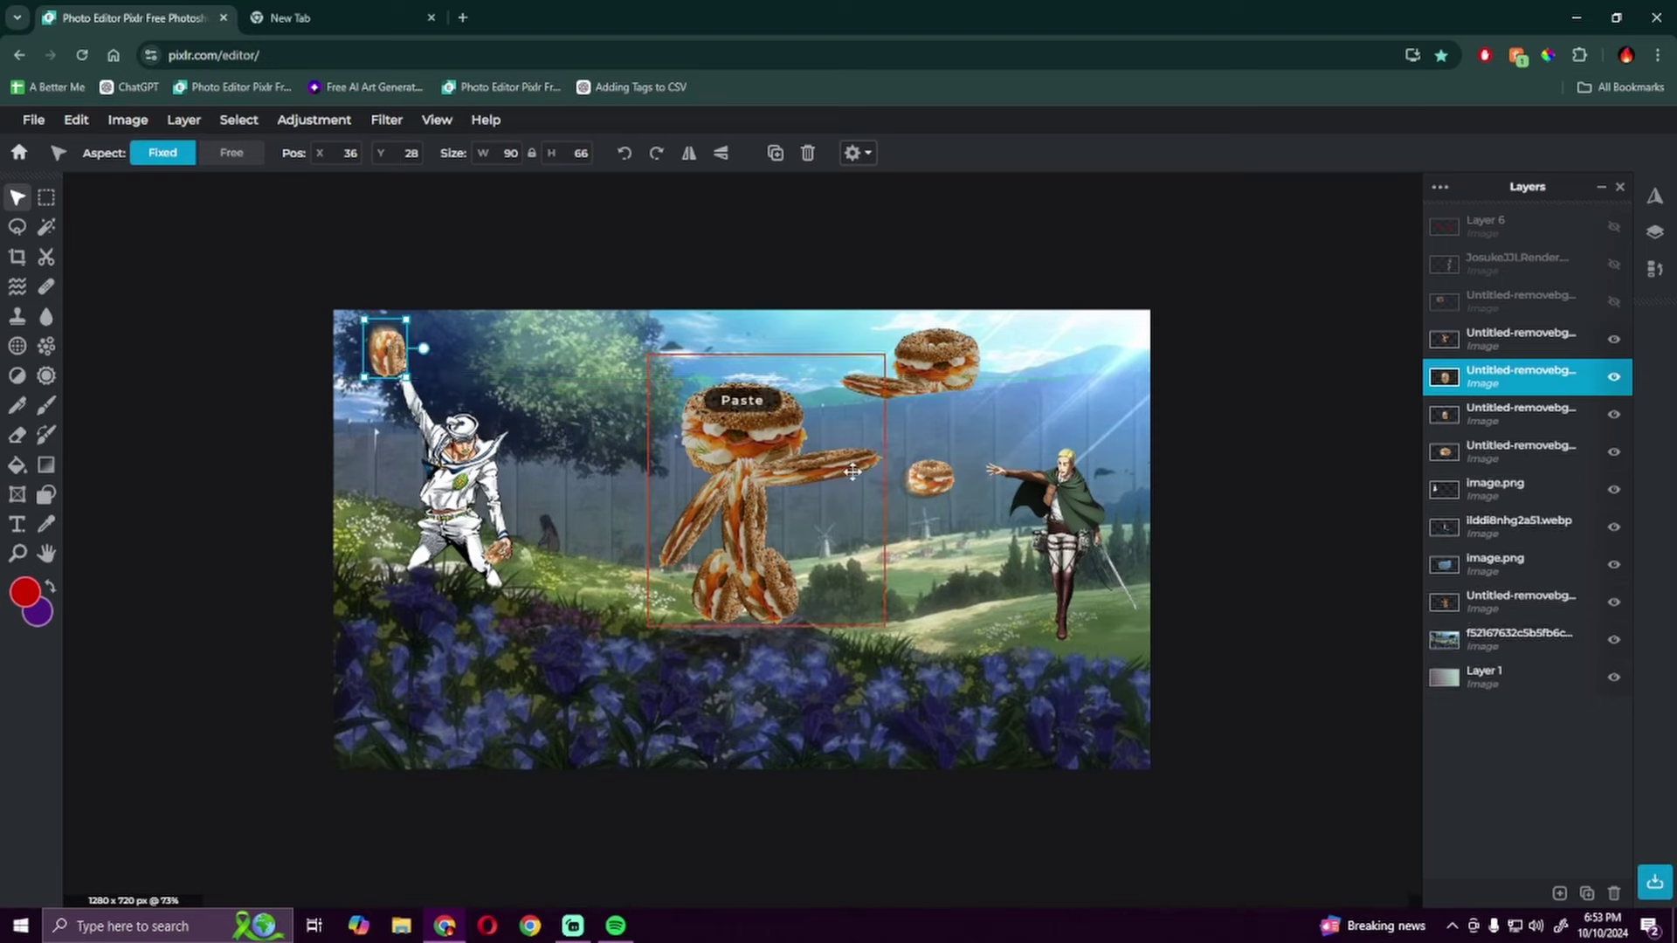
# Step: Paste several small bagel copies across the sky, deleting one extra copy
pyautogui.hotkey('ctrl', 'v')
pyautogui.moveTo(432, 386)
pyautogui.mouseDown()
pyautogui.moveTo(592, 380)
pyautogui.moveTo(668, 476)
pyautogui.mouseUp()
pyautogui.press('Delete')
pyautogui.hotkey('ctrl', 'v')
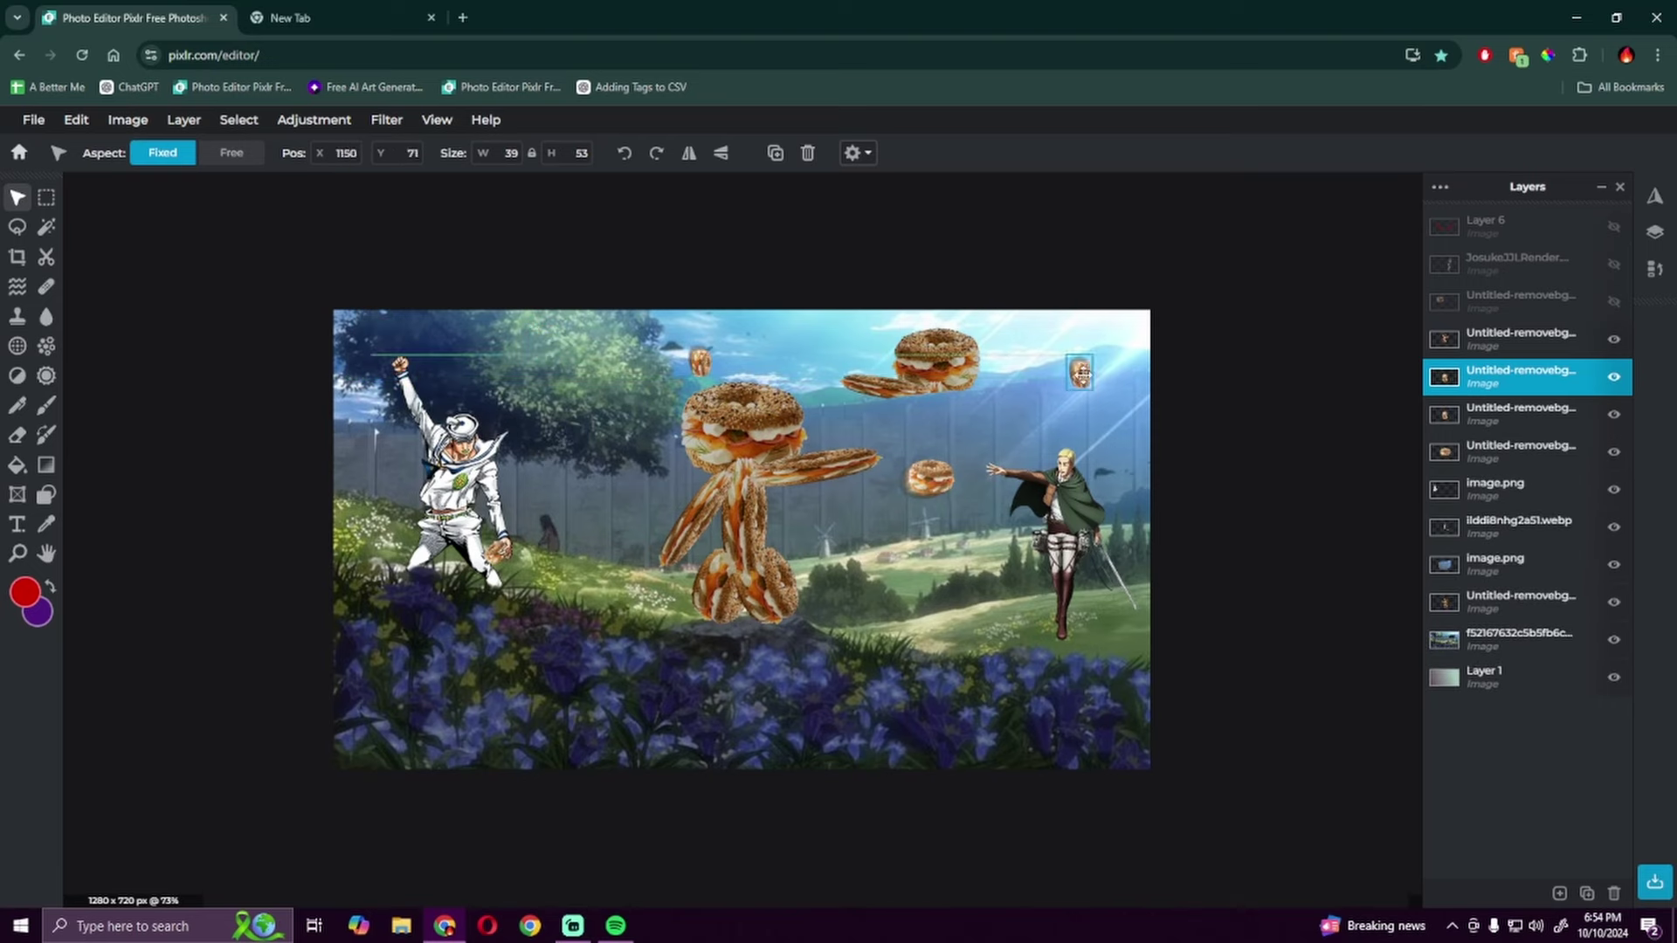
pyautogui.hotkey('ctrl', 'v')
pyautogui.hotkey('ctrl', 'v')
pyautogui.hotkey('ctrl', 'v')
pyautogui.moveTo(1082, 375); pyautogui.dragTo(551, 344)
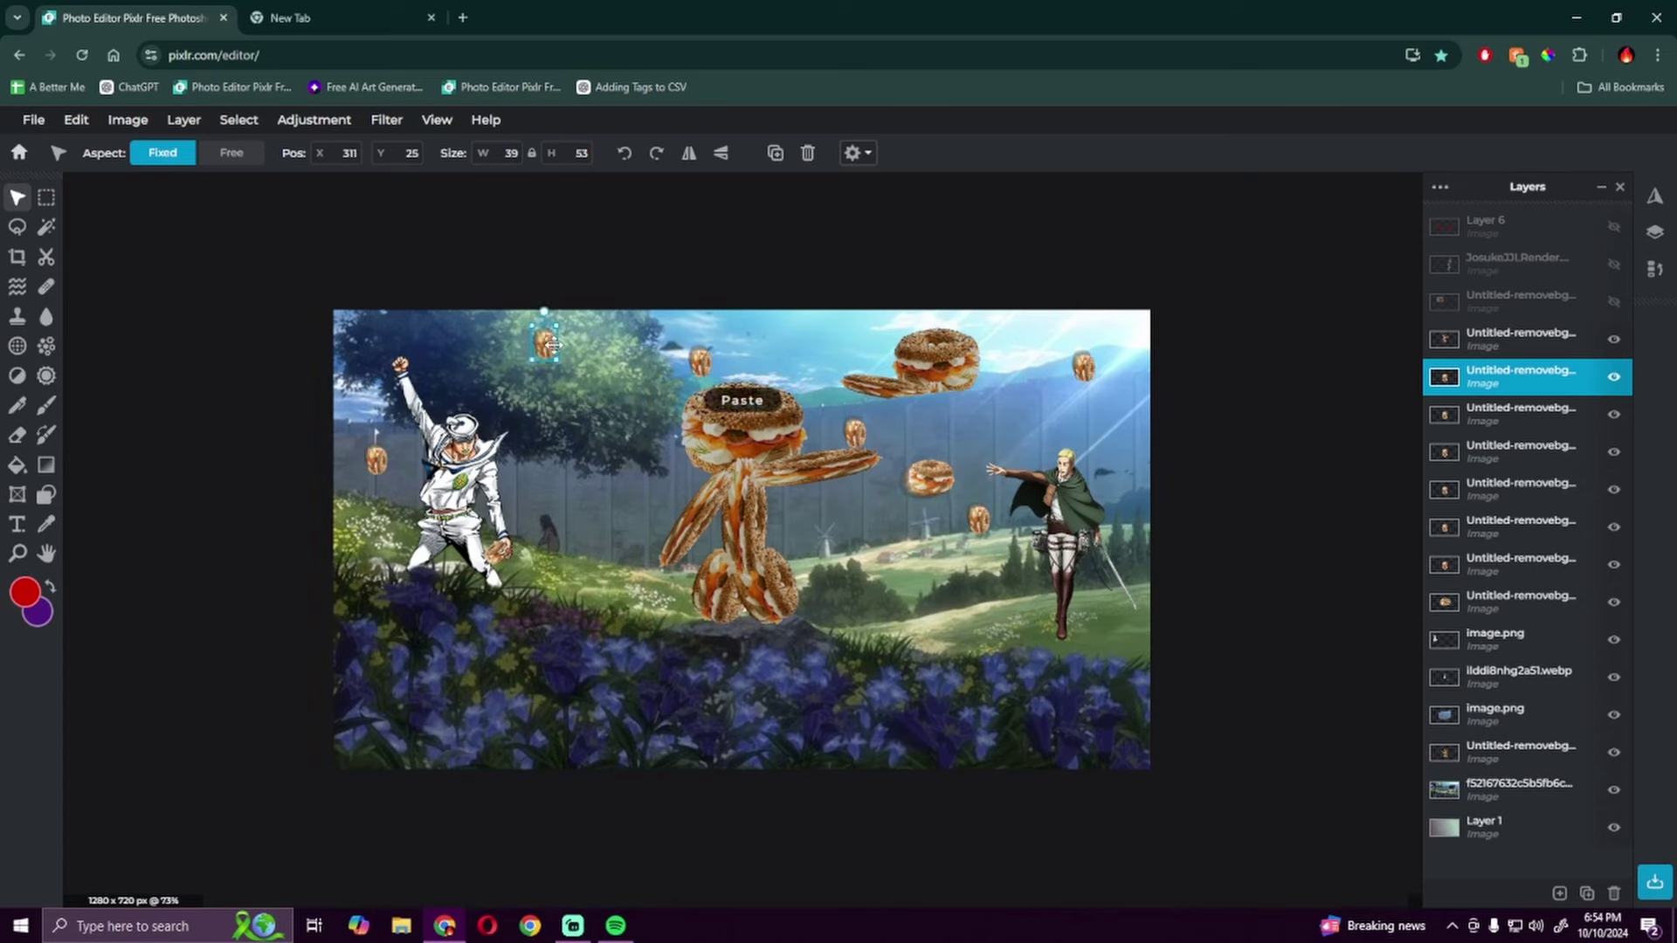
# Step: Merge the scattered small bagel layers down into one layer
pyautogui.doubleClick(1520, 377)
pyautogui.click(1311, 632)
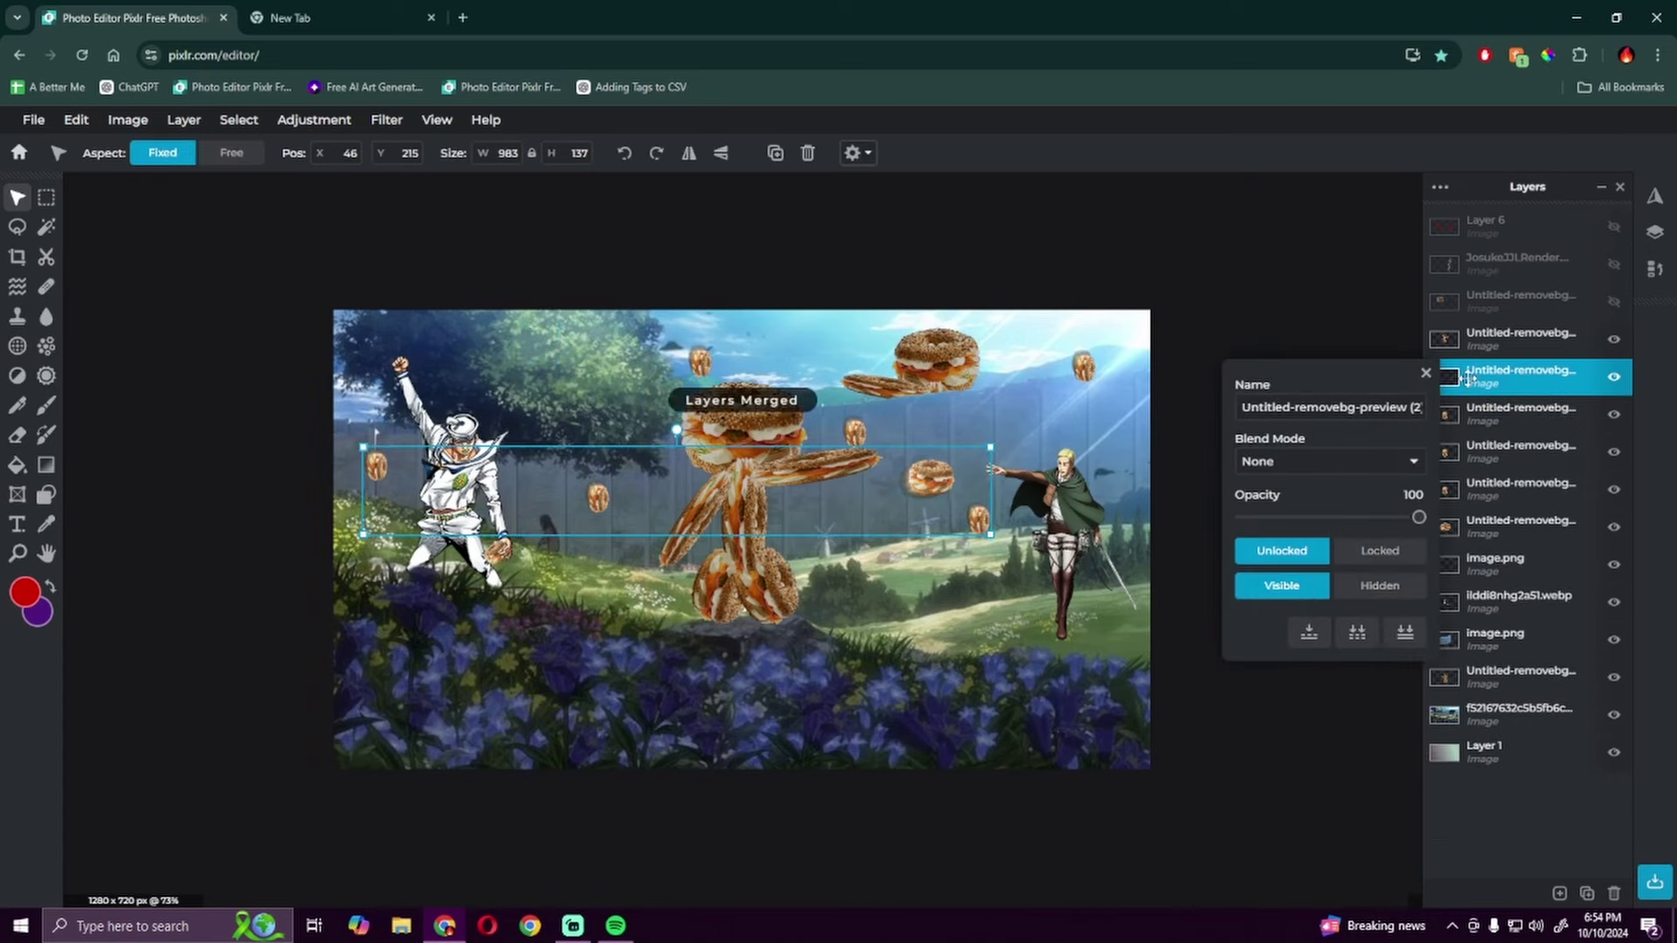
pyautogui.click(1310, 631)
# Step: Apply a blur filter with amount 15 to the merged bagel layer
pyautogui.click(386, 120)
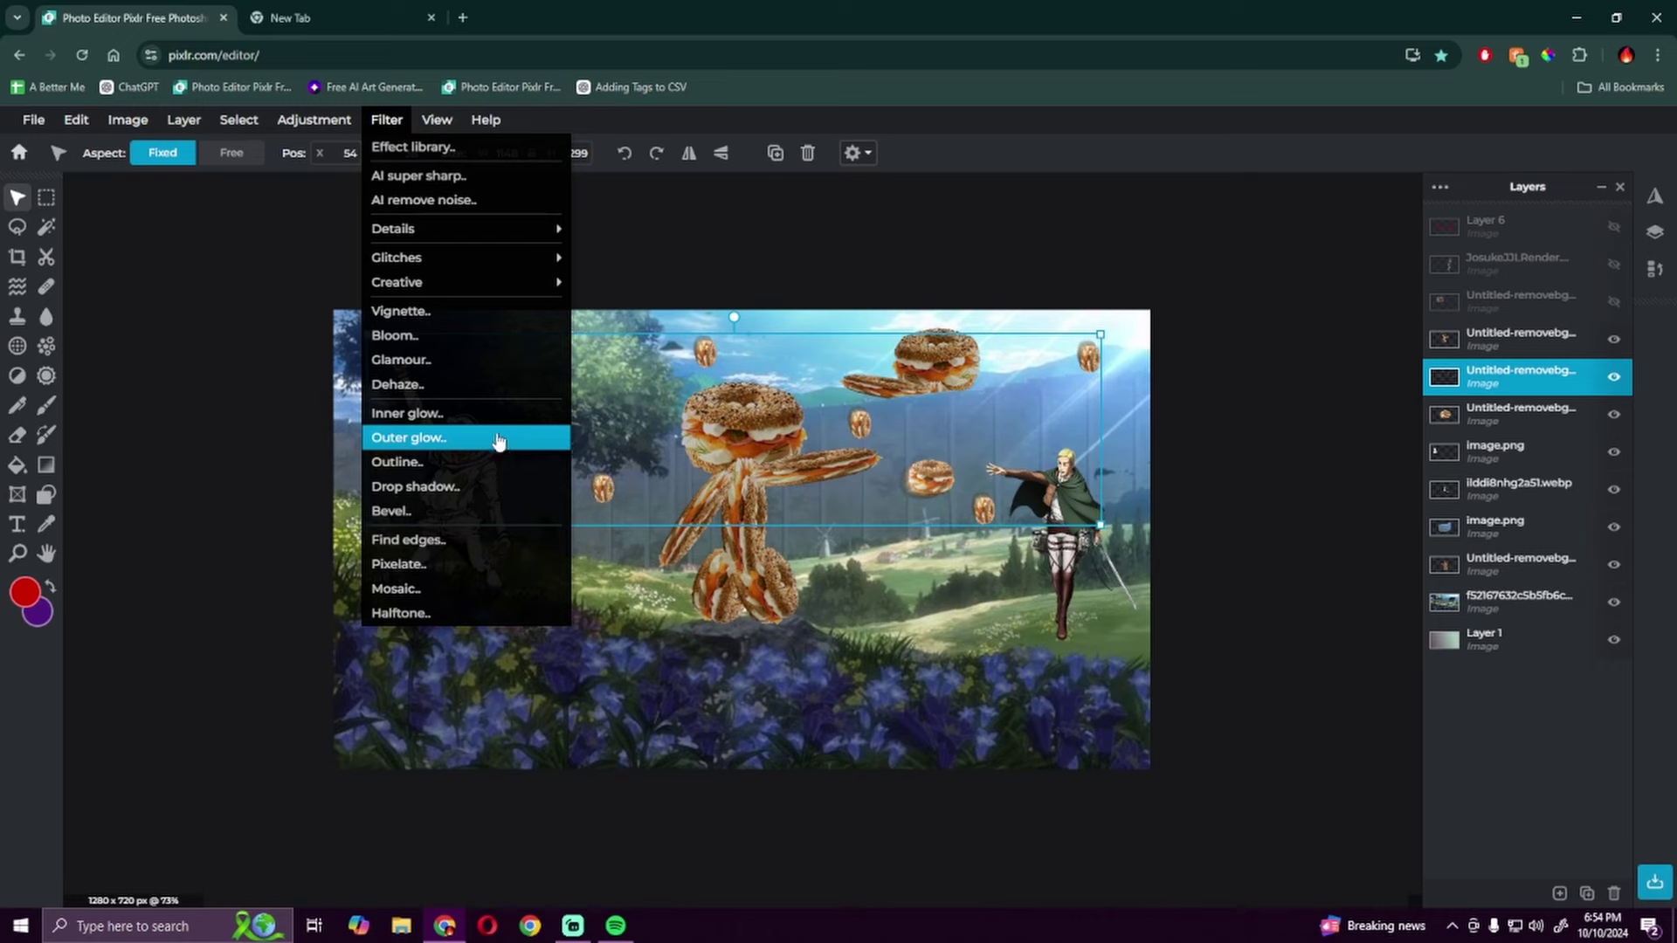
pyautogui.click(498, 433)
pyautogui.moveTo(809, 465); pyautogui.dragTo(869, 542)
pyautogui.moveTo(750, 611); pyautogui.dragTo(796, 612)
pyautogui.click(1010, 667)
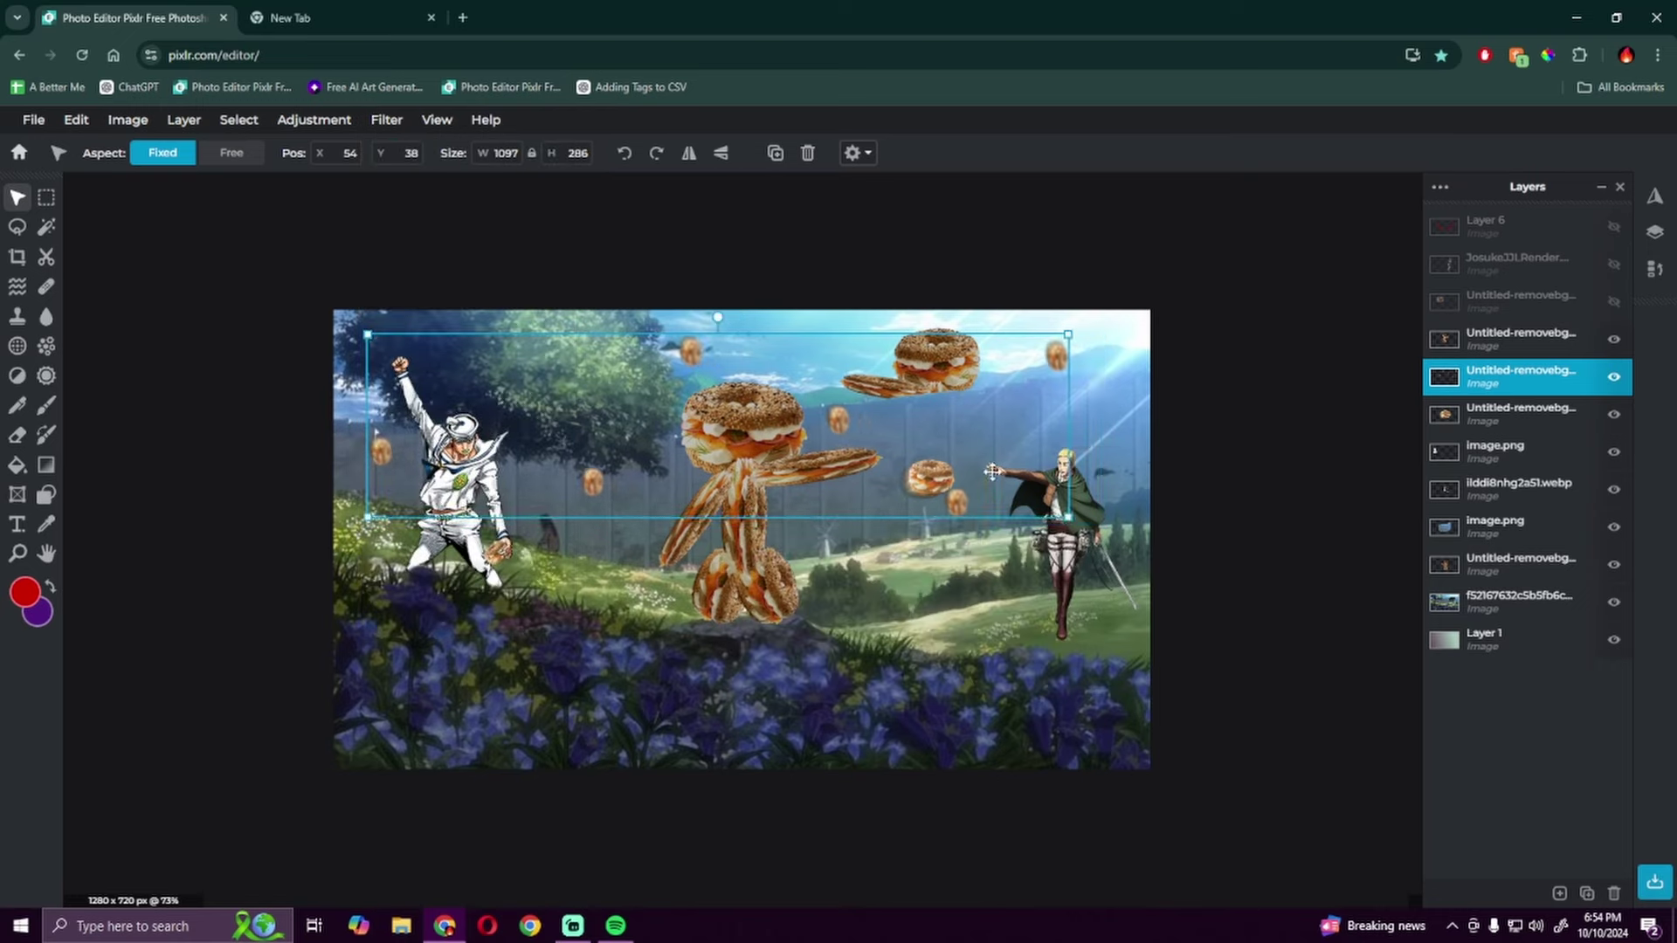
# Step: Select the bagel titan's layer, lasso a selection, and open Drop shadow settings for it
pyautogui.click(767, 498)
pyautogui.click(385, 119)
pyautogui.click(505, 491)
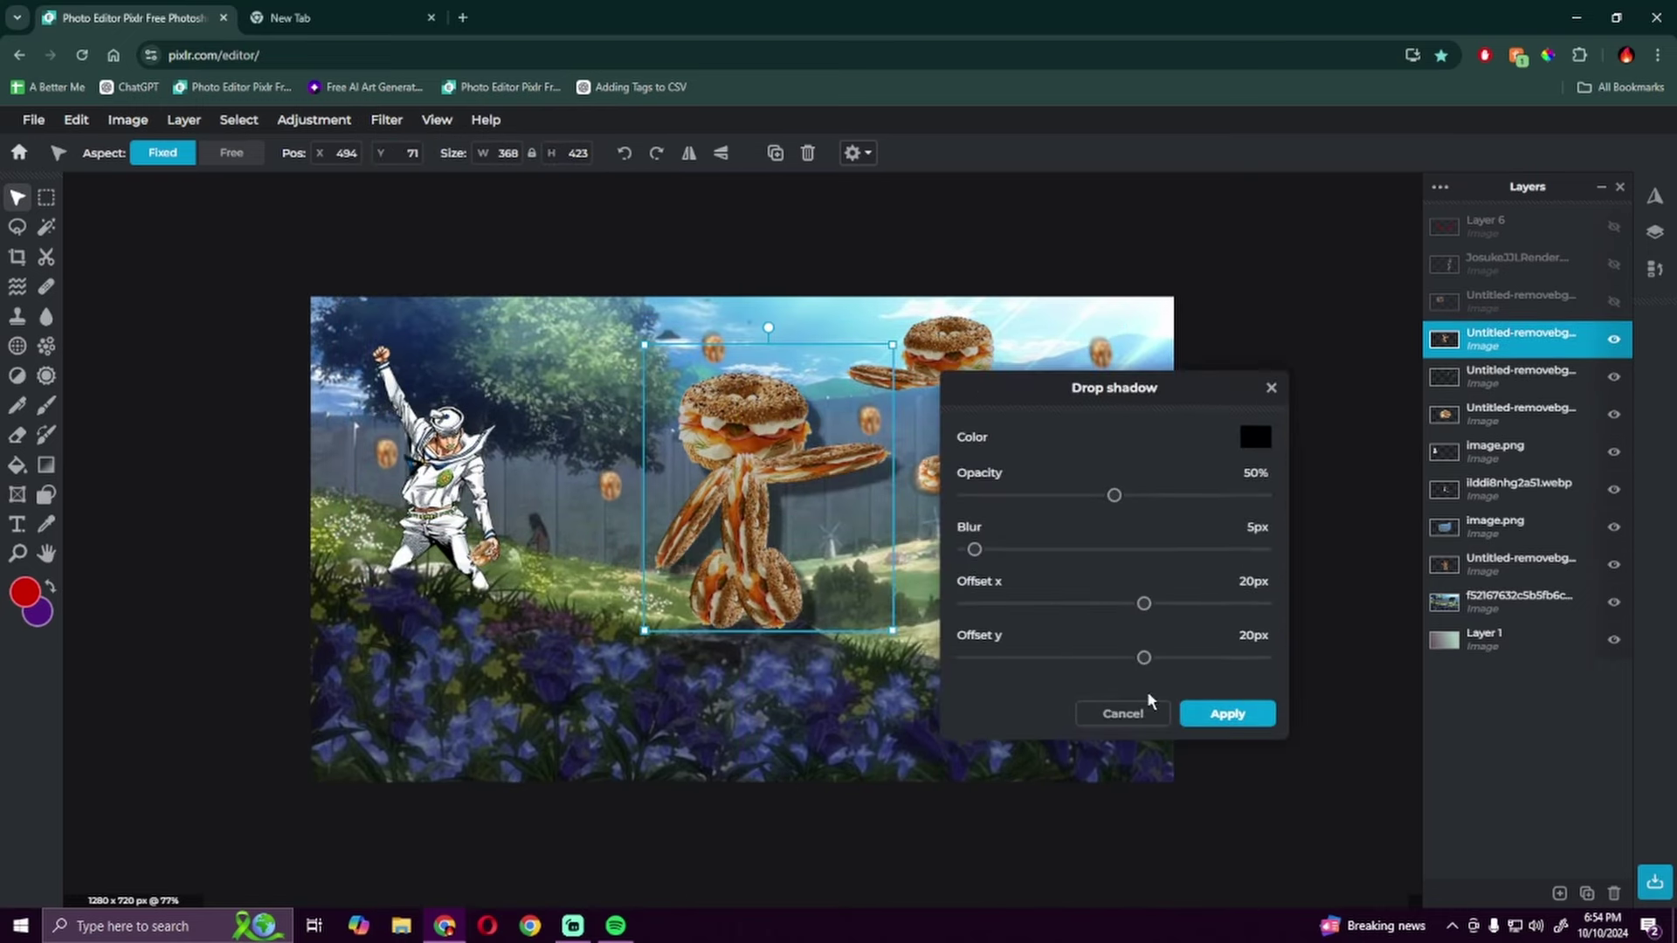
pyautogui.click(1137, 718)
pyautogui.press('l')
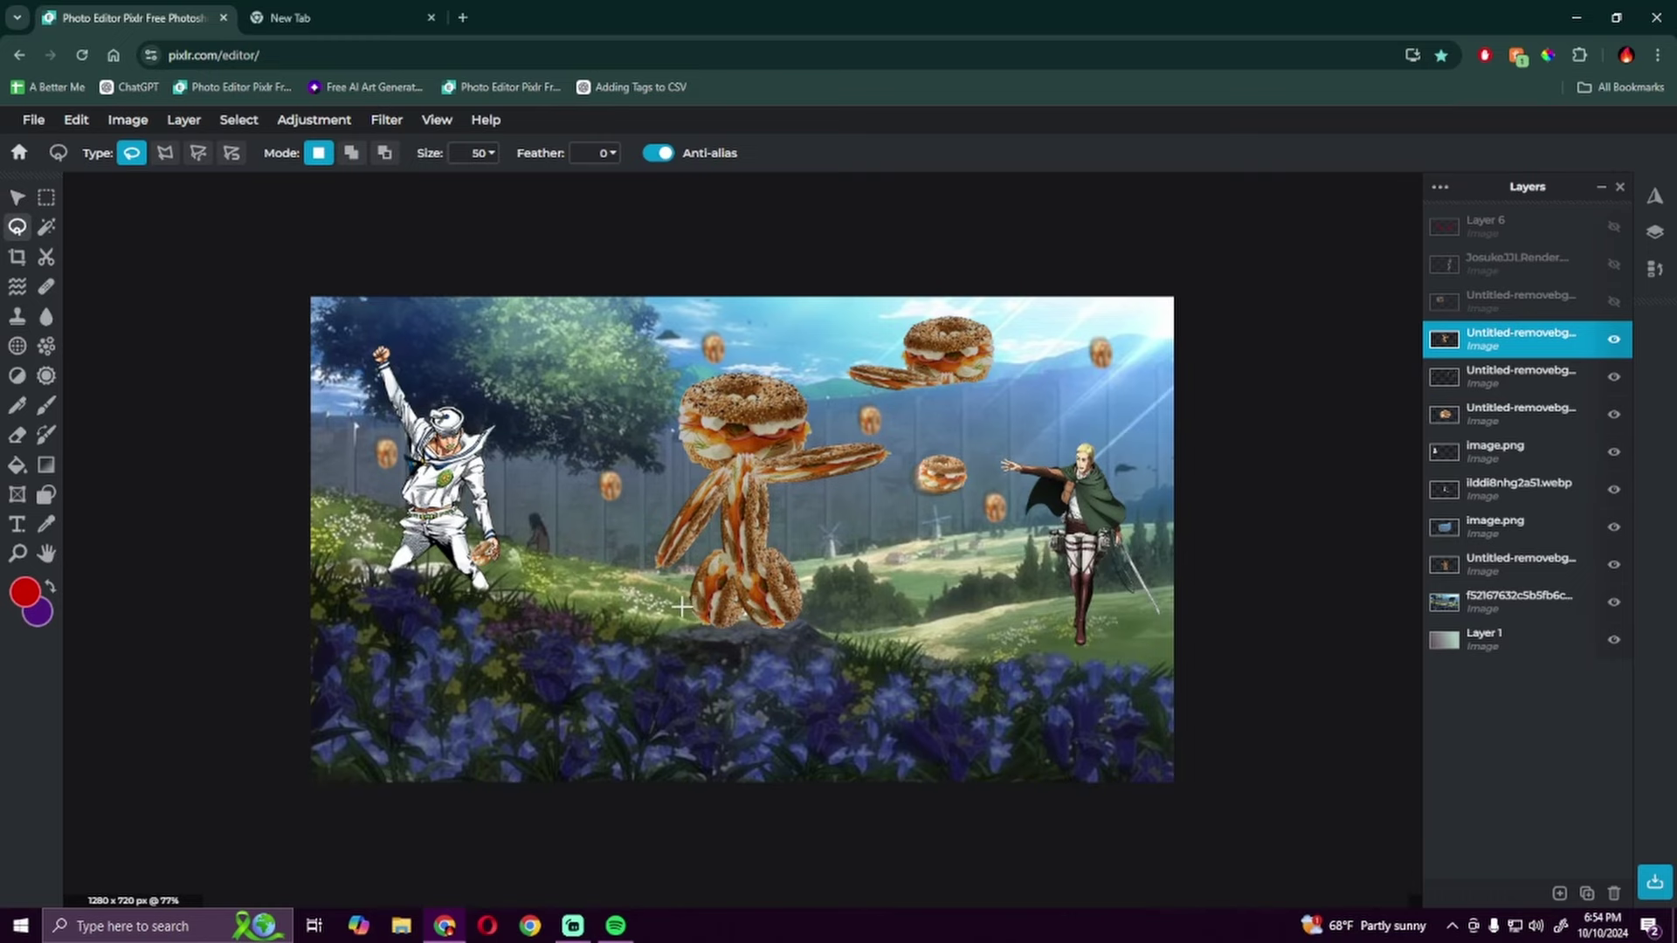
pyautogui.click(385, 119)
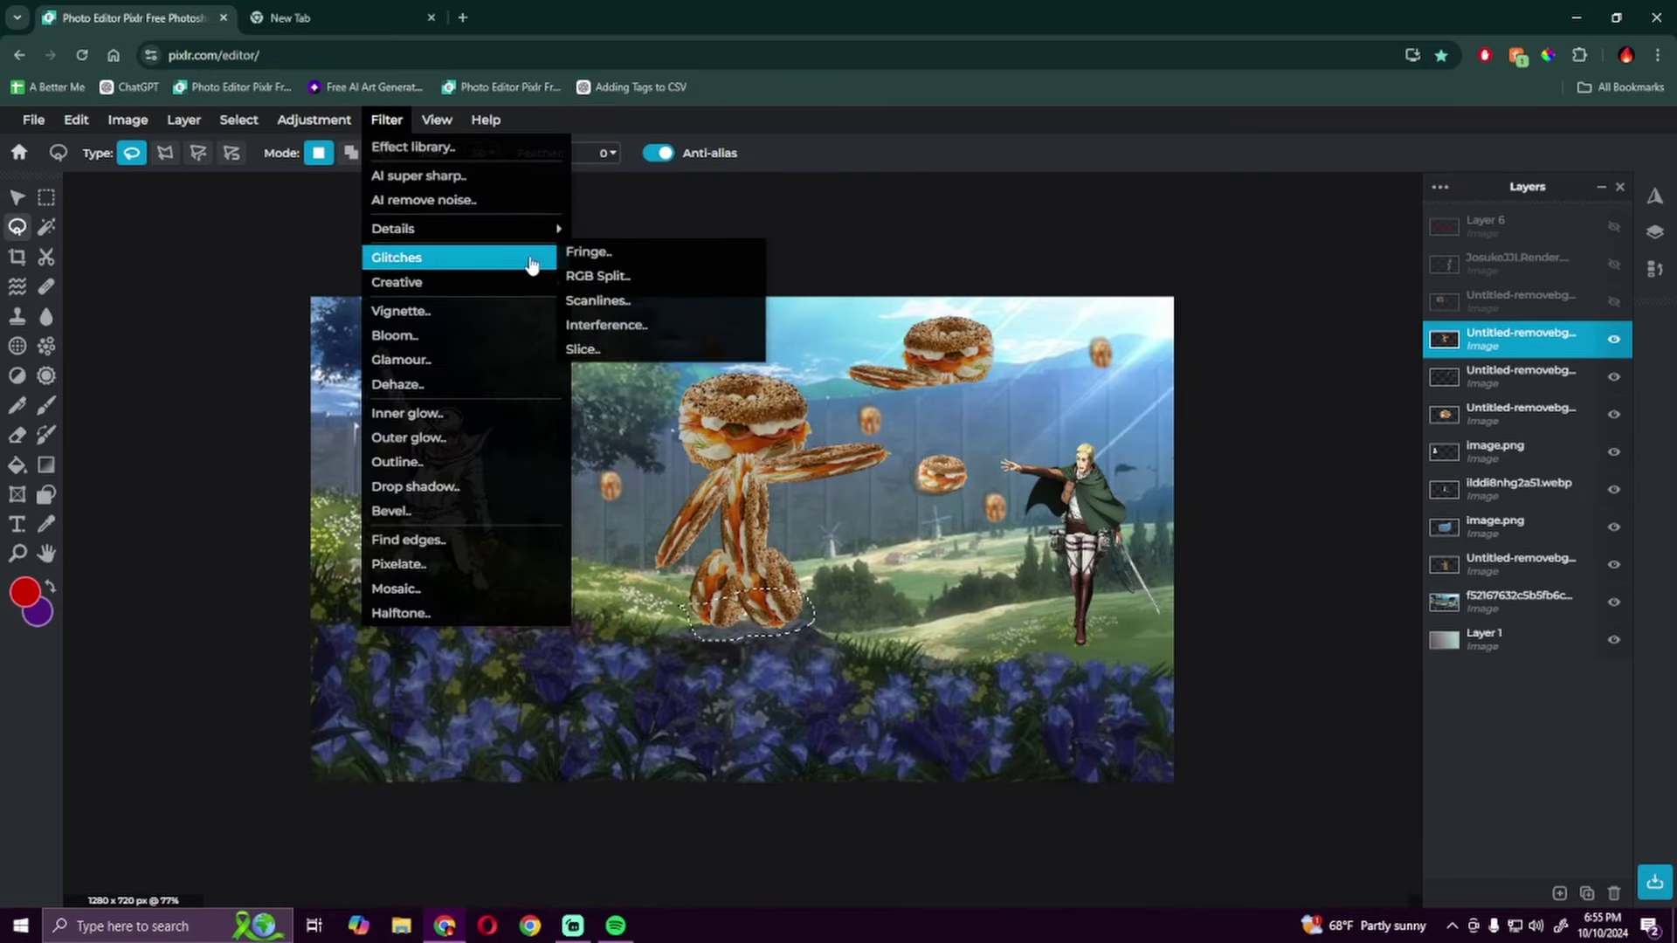
pyautogui.click(433, 487)
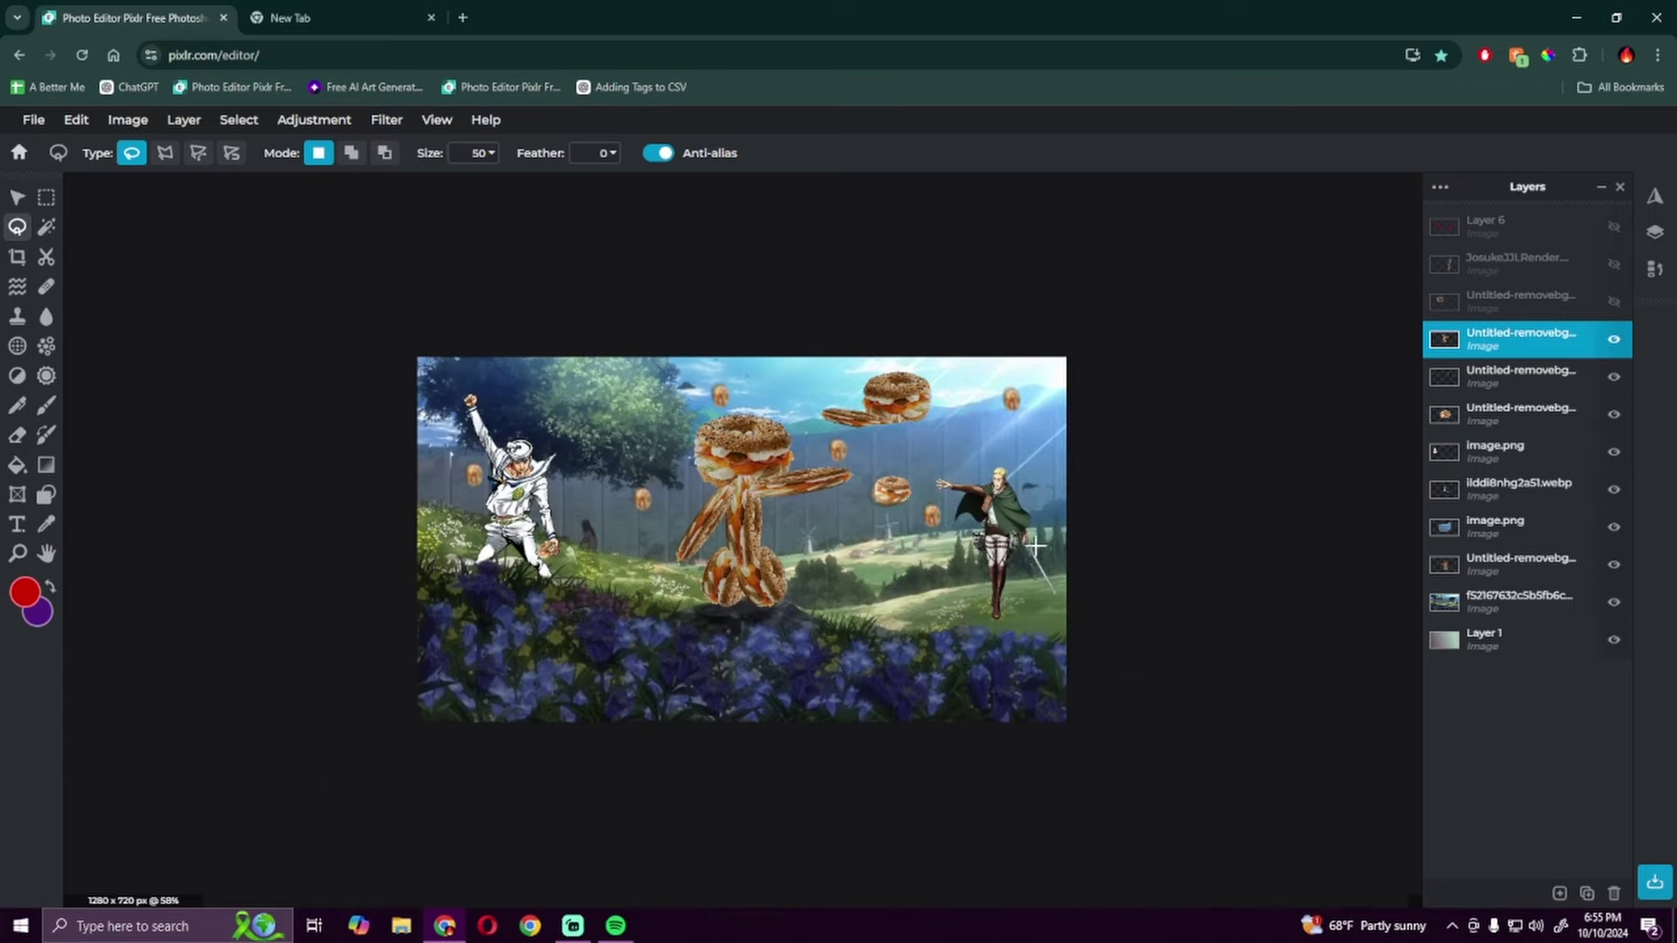
pyautogui.scroll(3, 1035, 545)
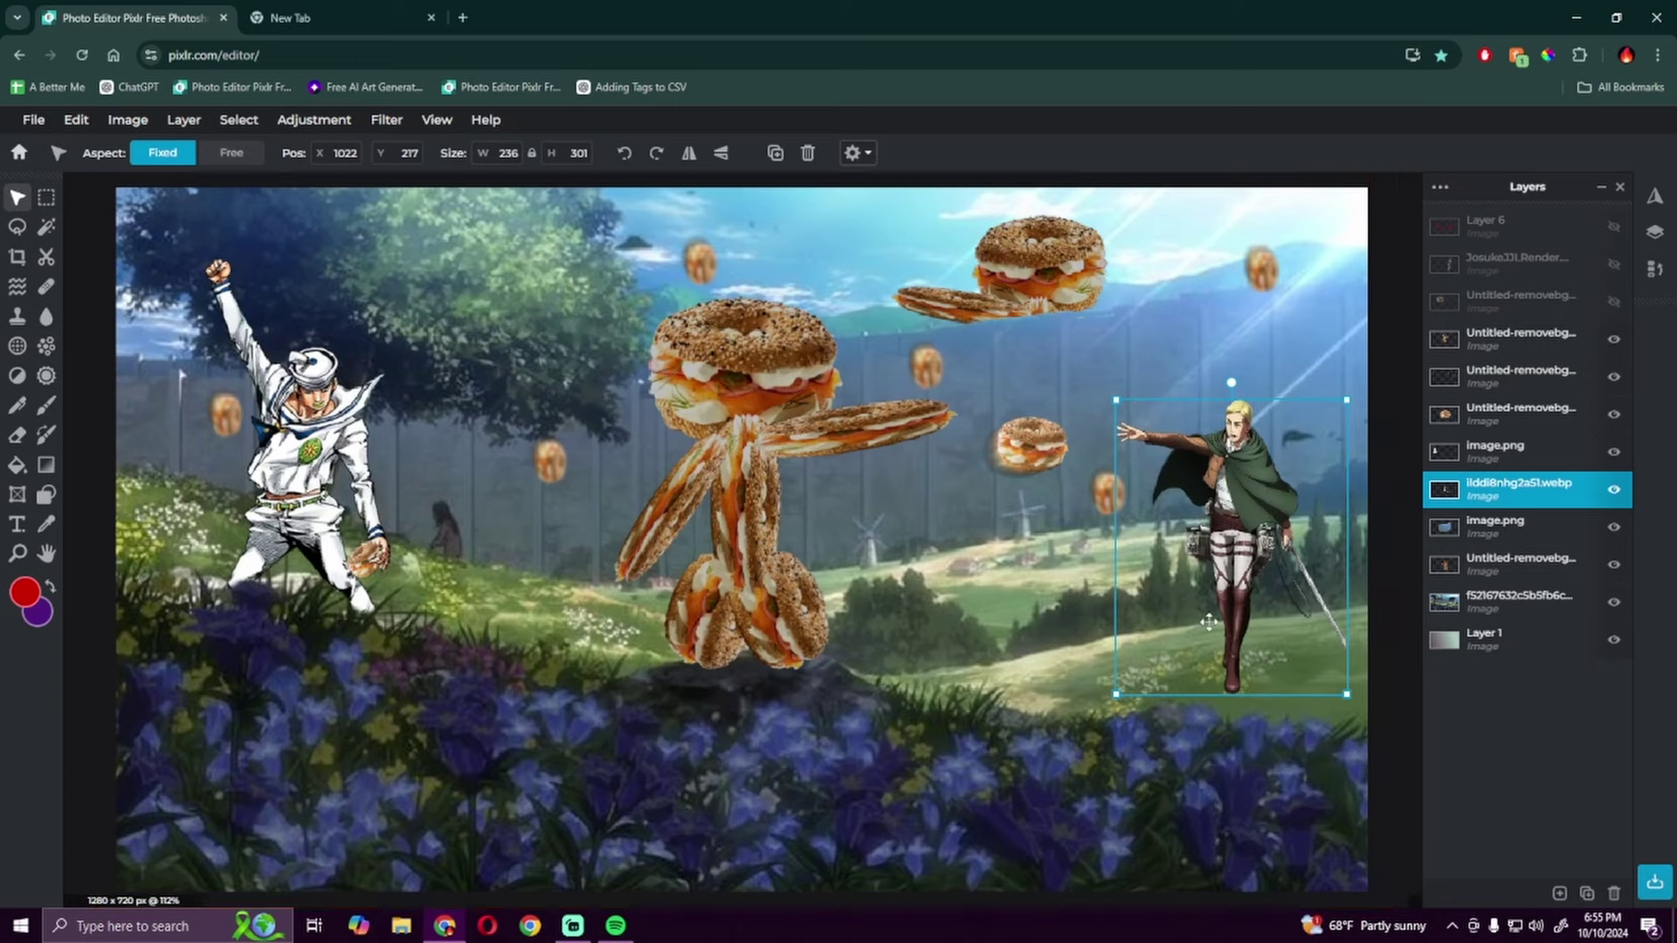
# Step: Apply a drop shadow with 15px horizontal offset under the caped character's legs
pyautogui.click(386, 120)
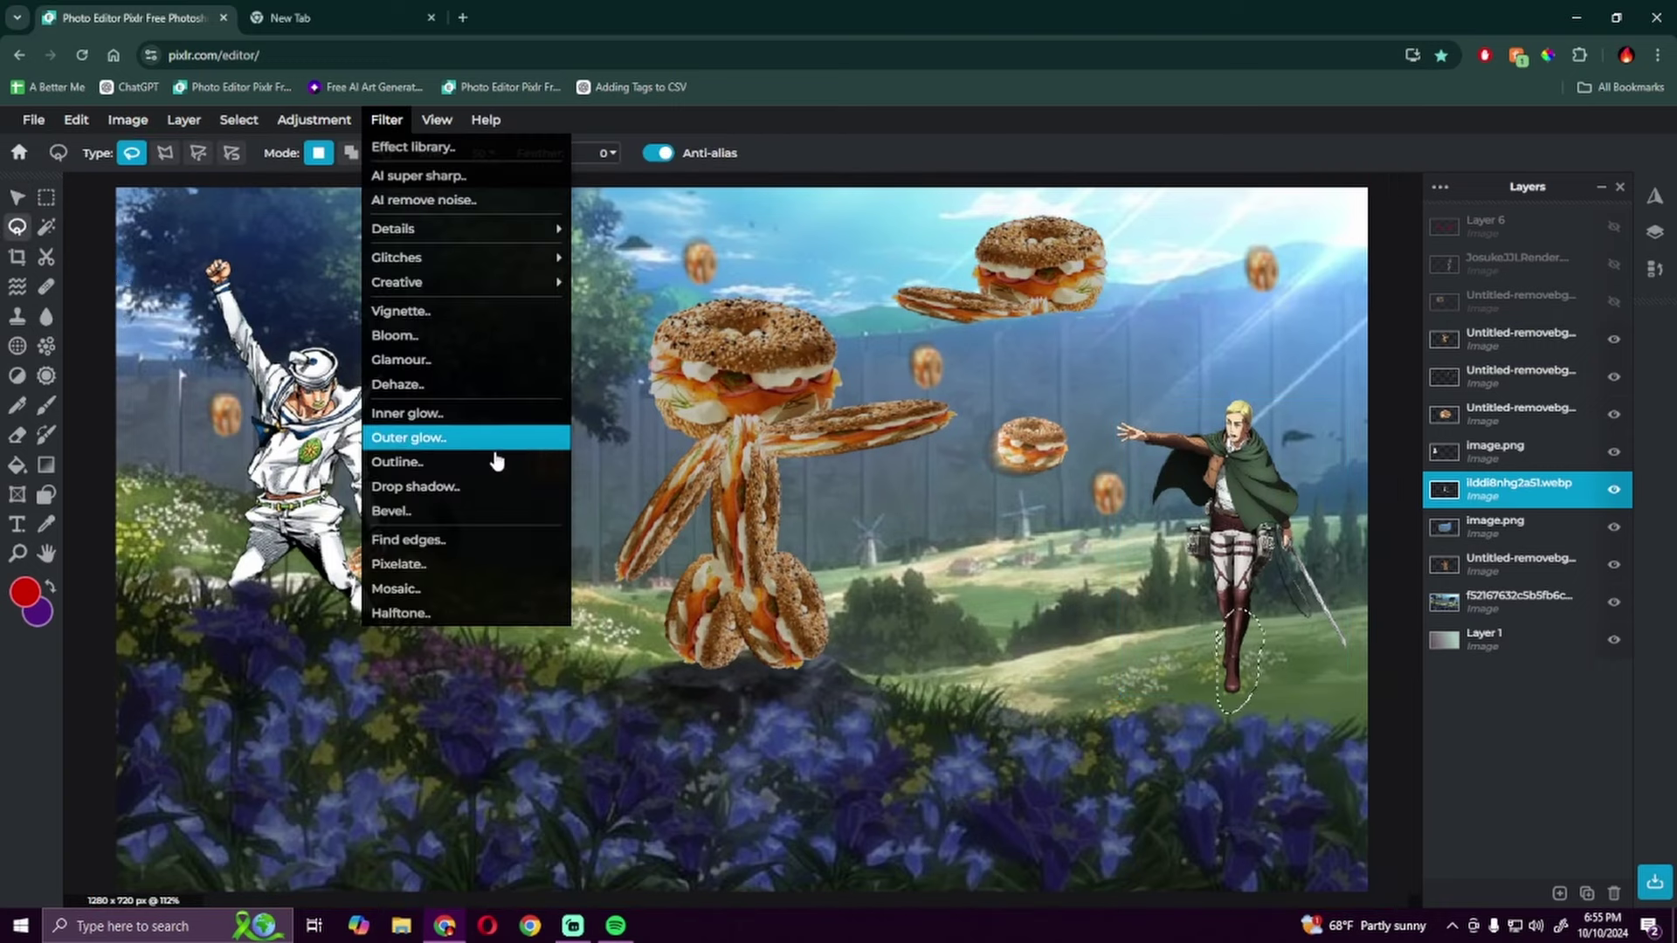
pyautogui.click(420, 432)
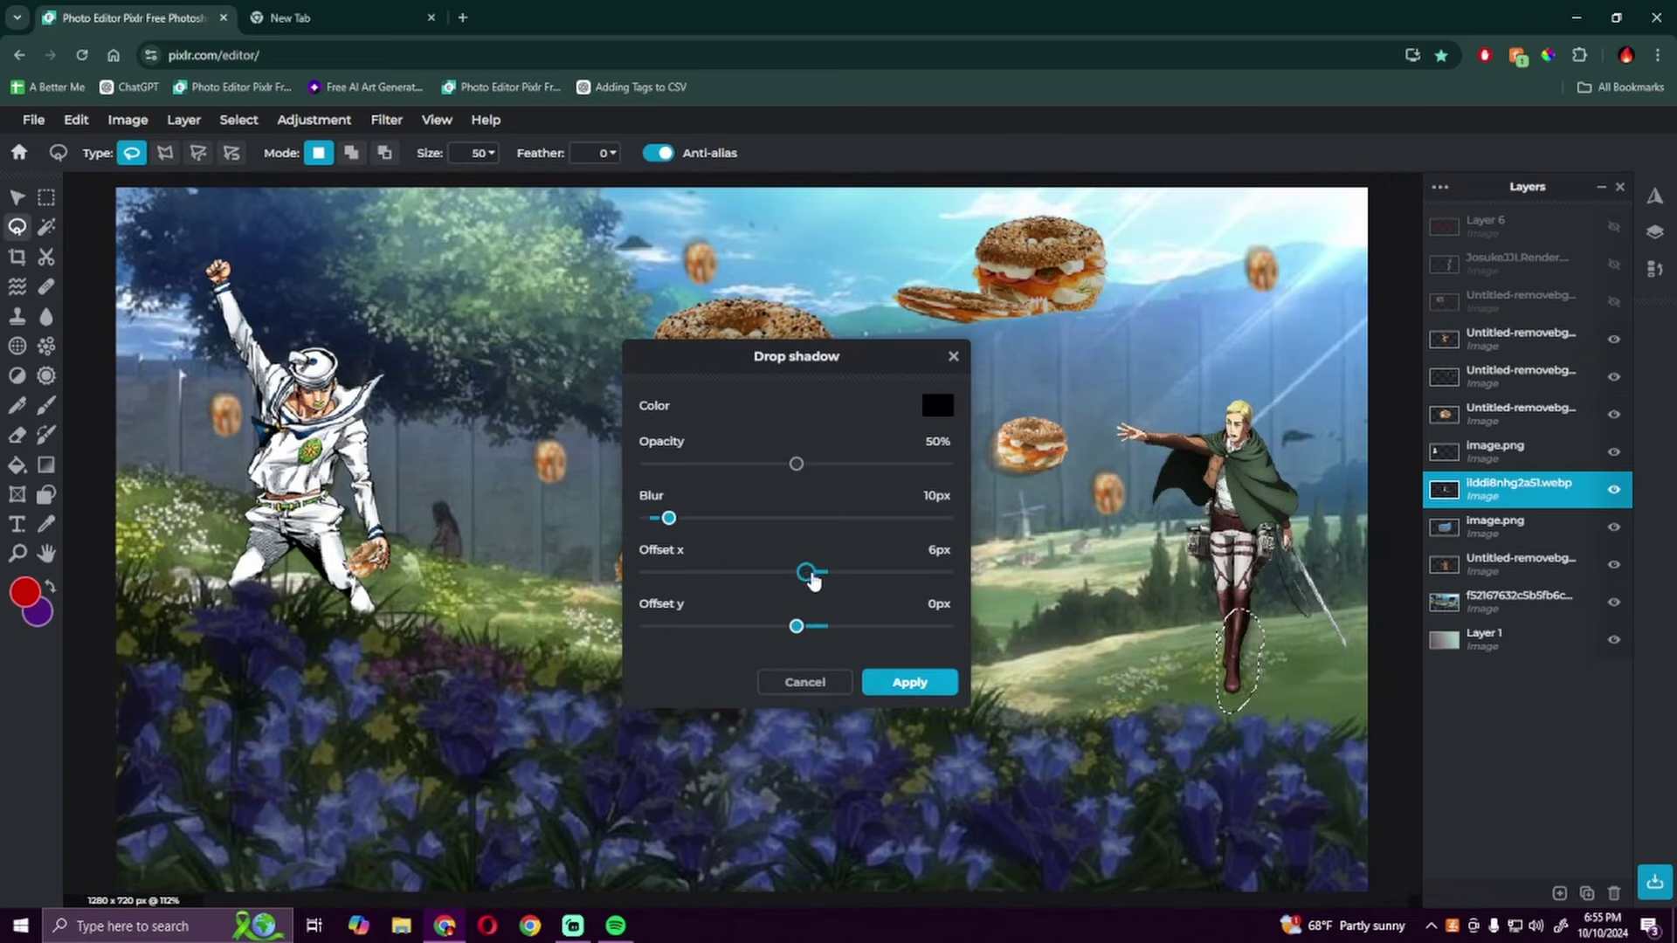
pyautogui.moveTo(809, 572); pyautogui.dragTo(819, 572)
pyautogui.click(911, 683)
pyautogui.scroll(-3, 1195, 625)
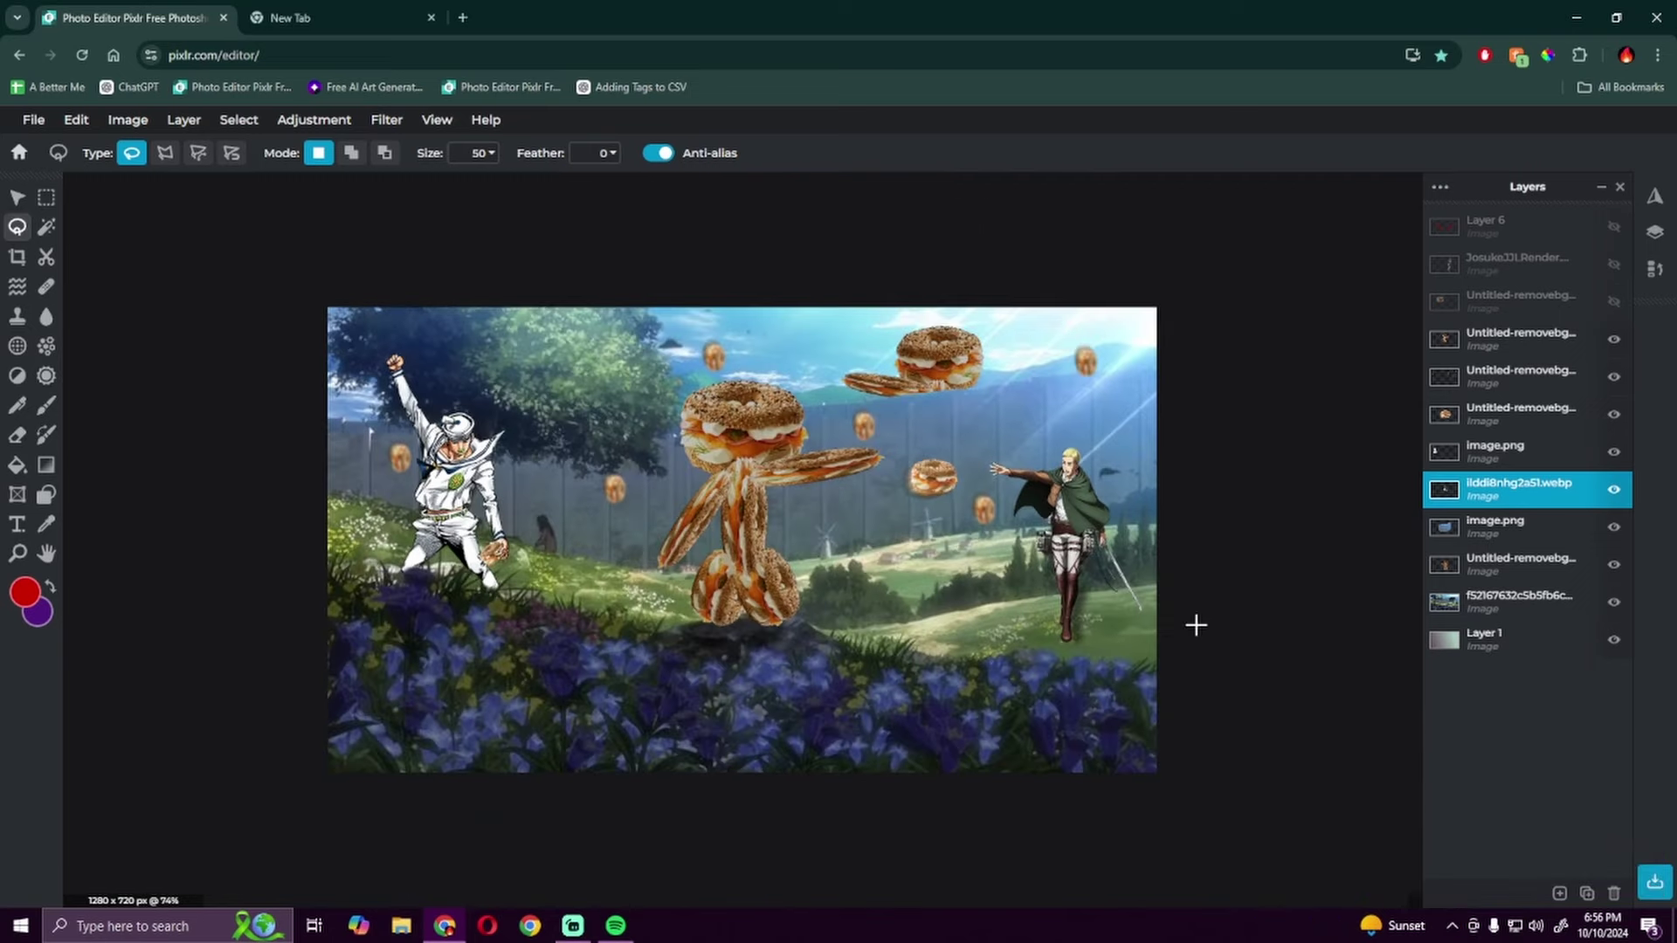
pyautogui.press('v')
pyautogui.scroll(-1, 1223, 416)
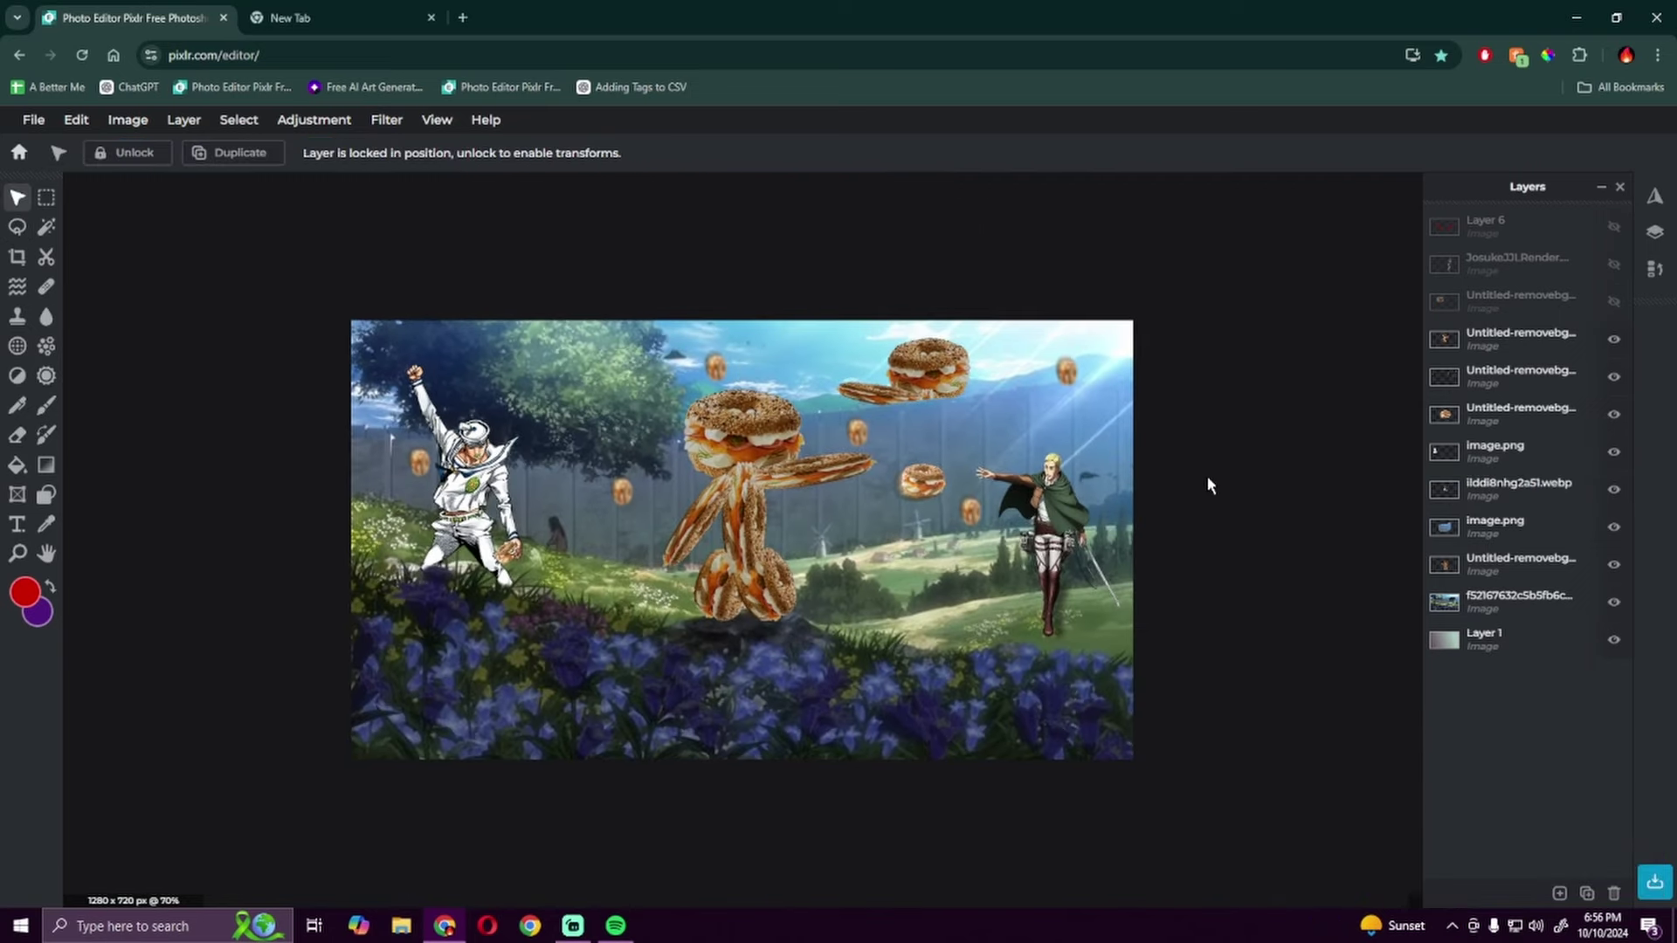
# Step: Delete the three hidden top layers
pyautogui.click(1548, 237)
pyautogui.press('Delete')
pyautogui.press('Delete')
pyautogui.press('Delete')
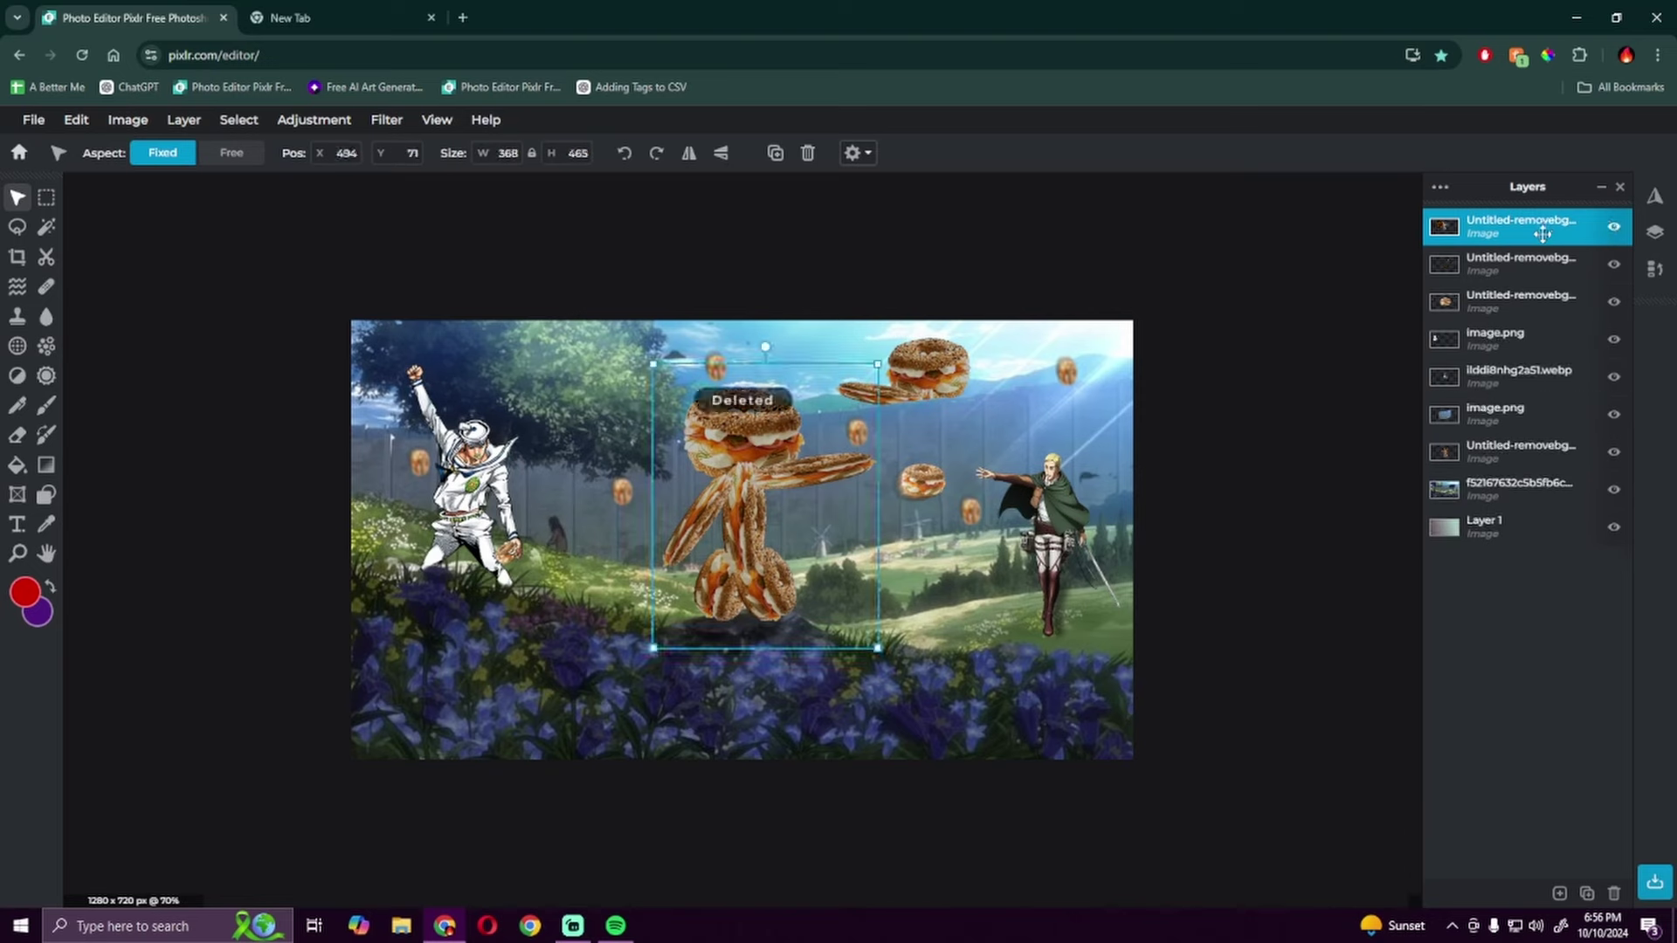
pyautogui.click(1048, 524)
# Step: Adjust the white-suited character's hue and lightness with Hue and saturation
pyautogui.click(590, 551)
pyautogui.click(465, 499)
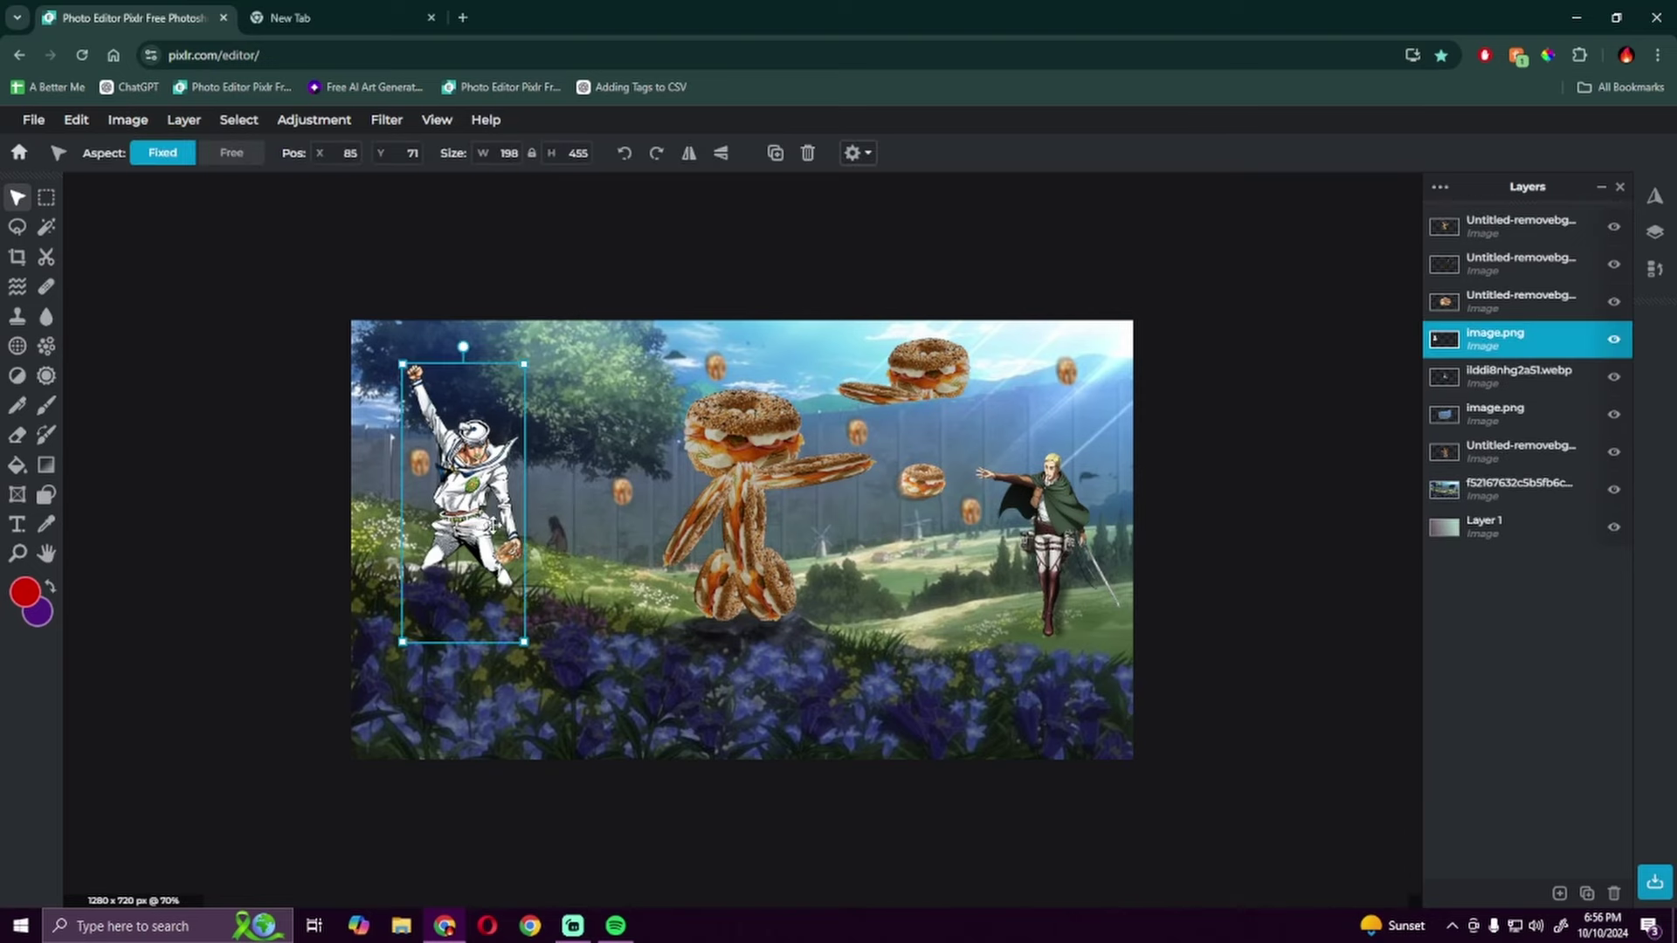
pyautogui.hotkey('ctrl', 'u')
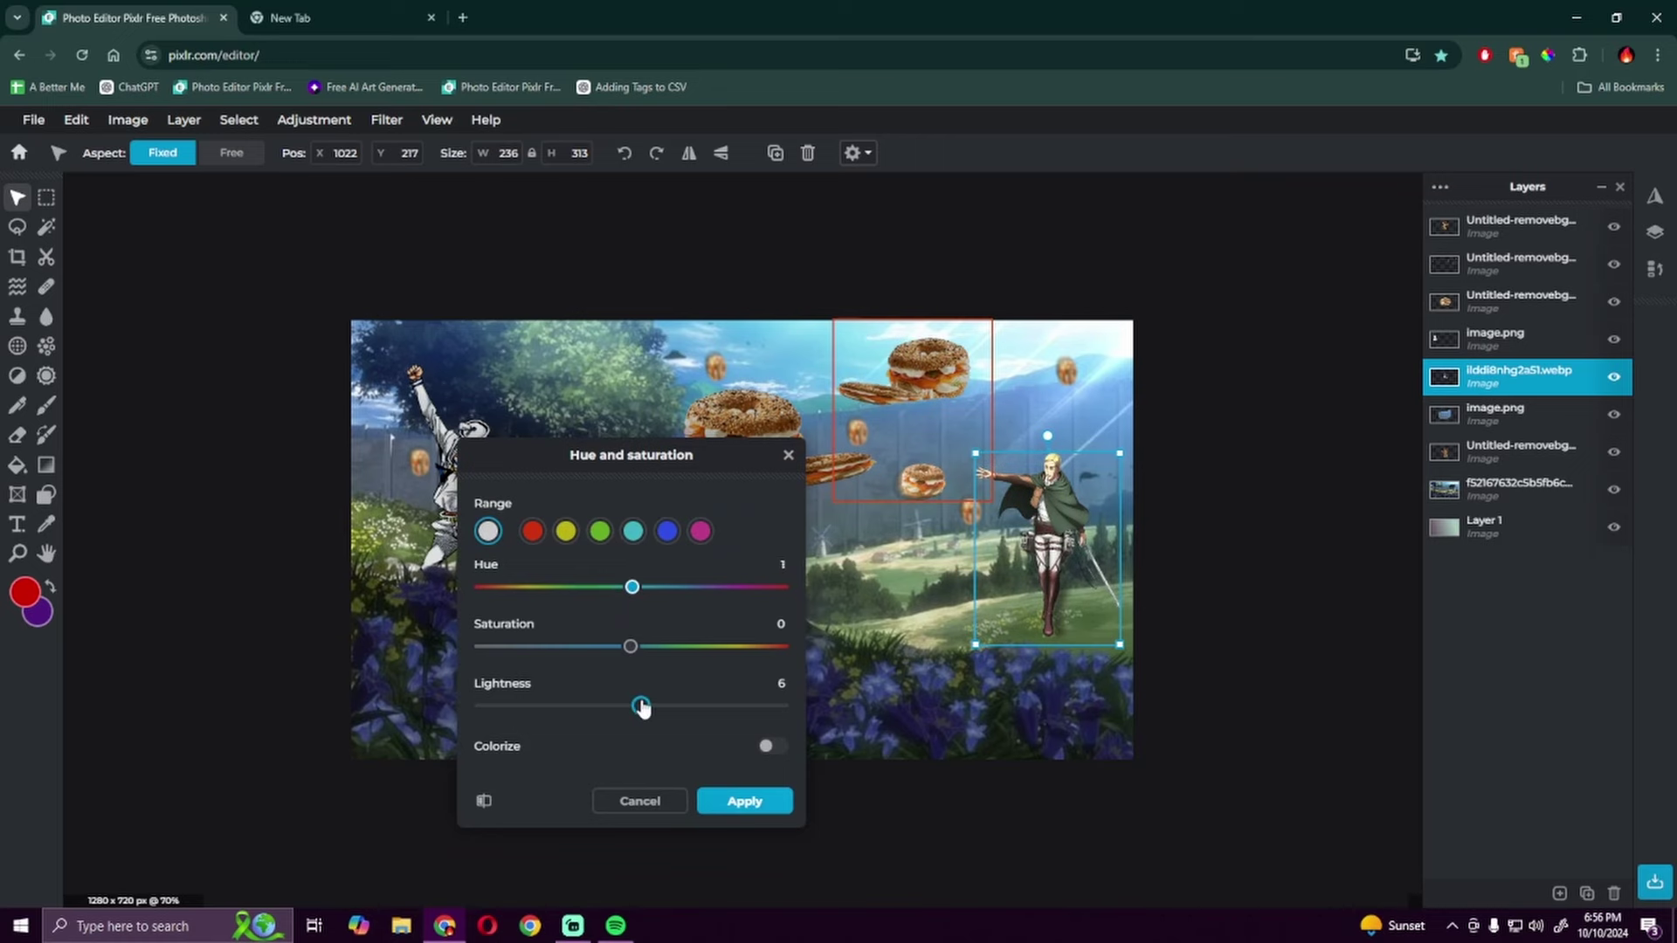
pyautogui.click(744, 801)
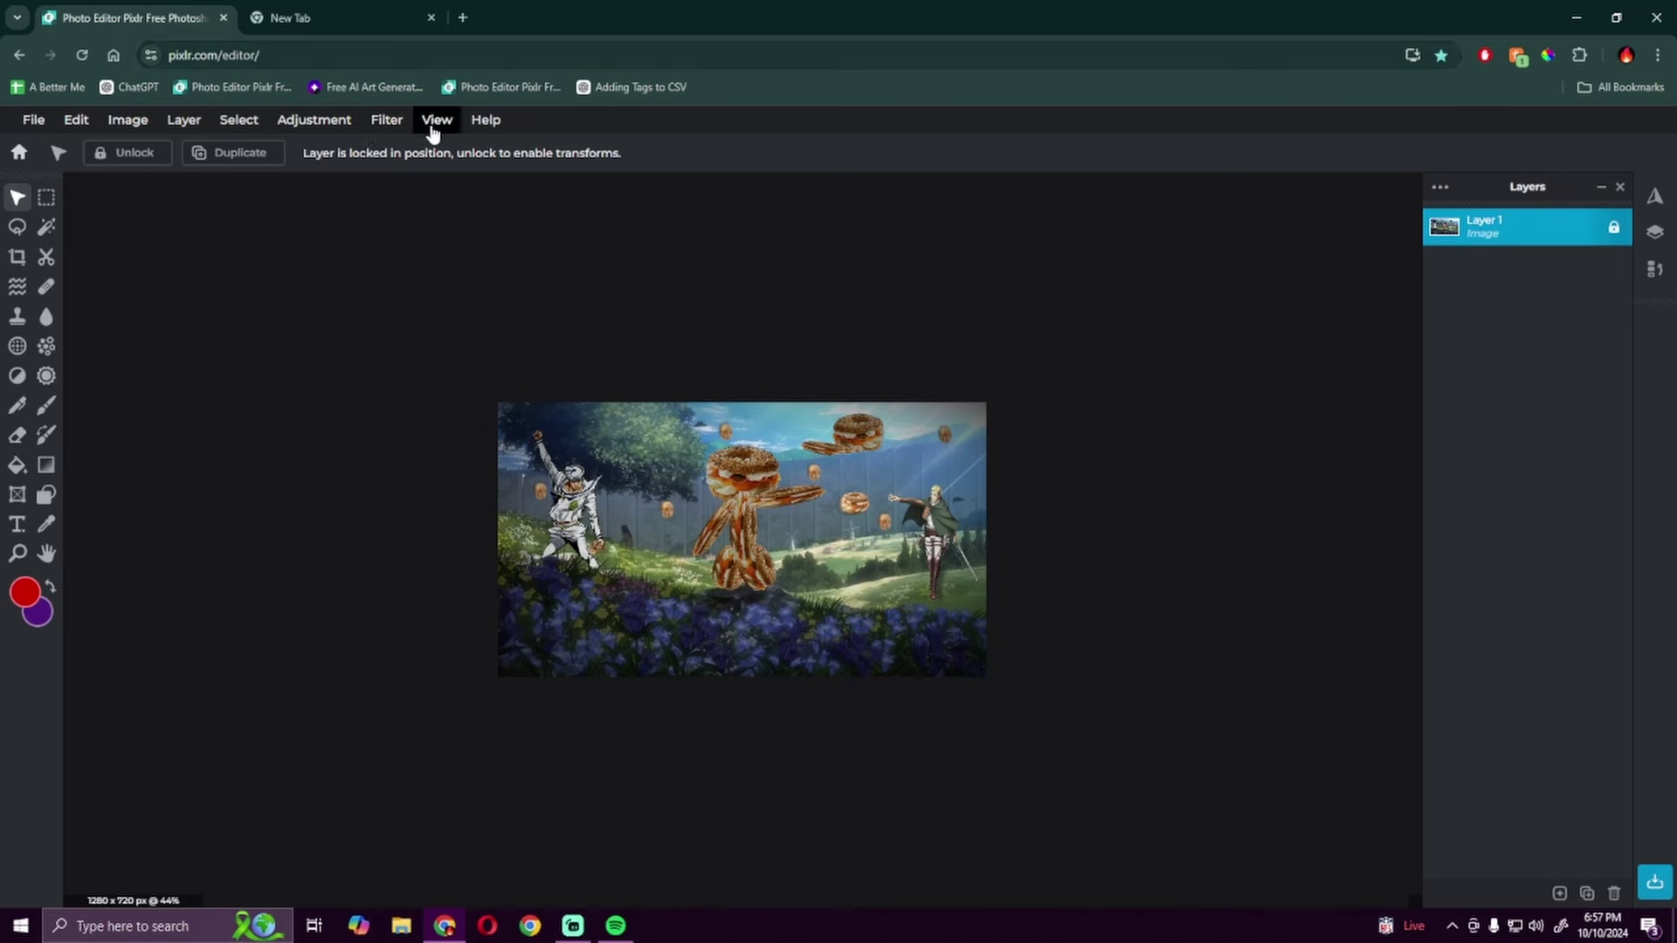
pyautogui.click(386, 119)
pyautogui.click(417, 181)
pyautogui.click(461, 564)
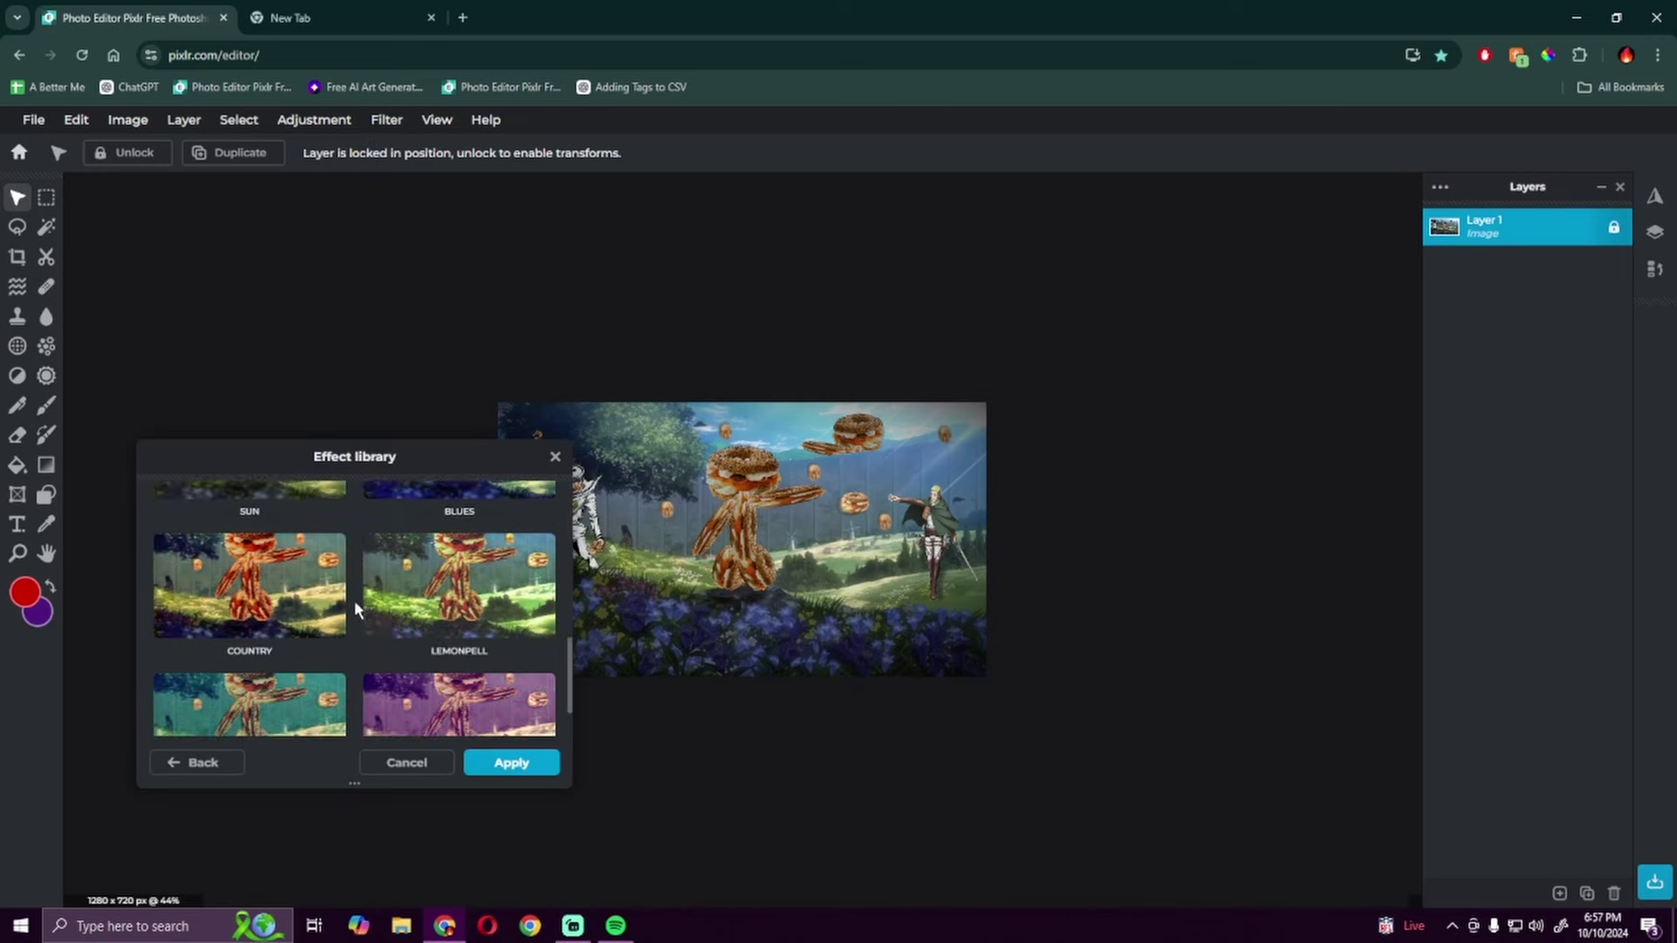
pyautogui.scroll(-3, 354, 601)
pyautogui.click(335, 656)
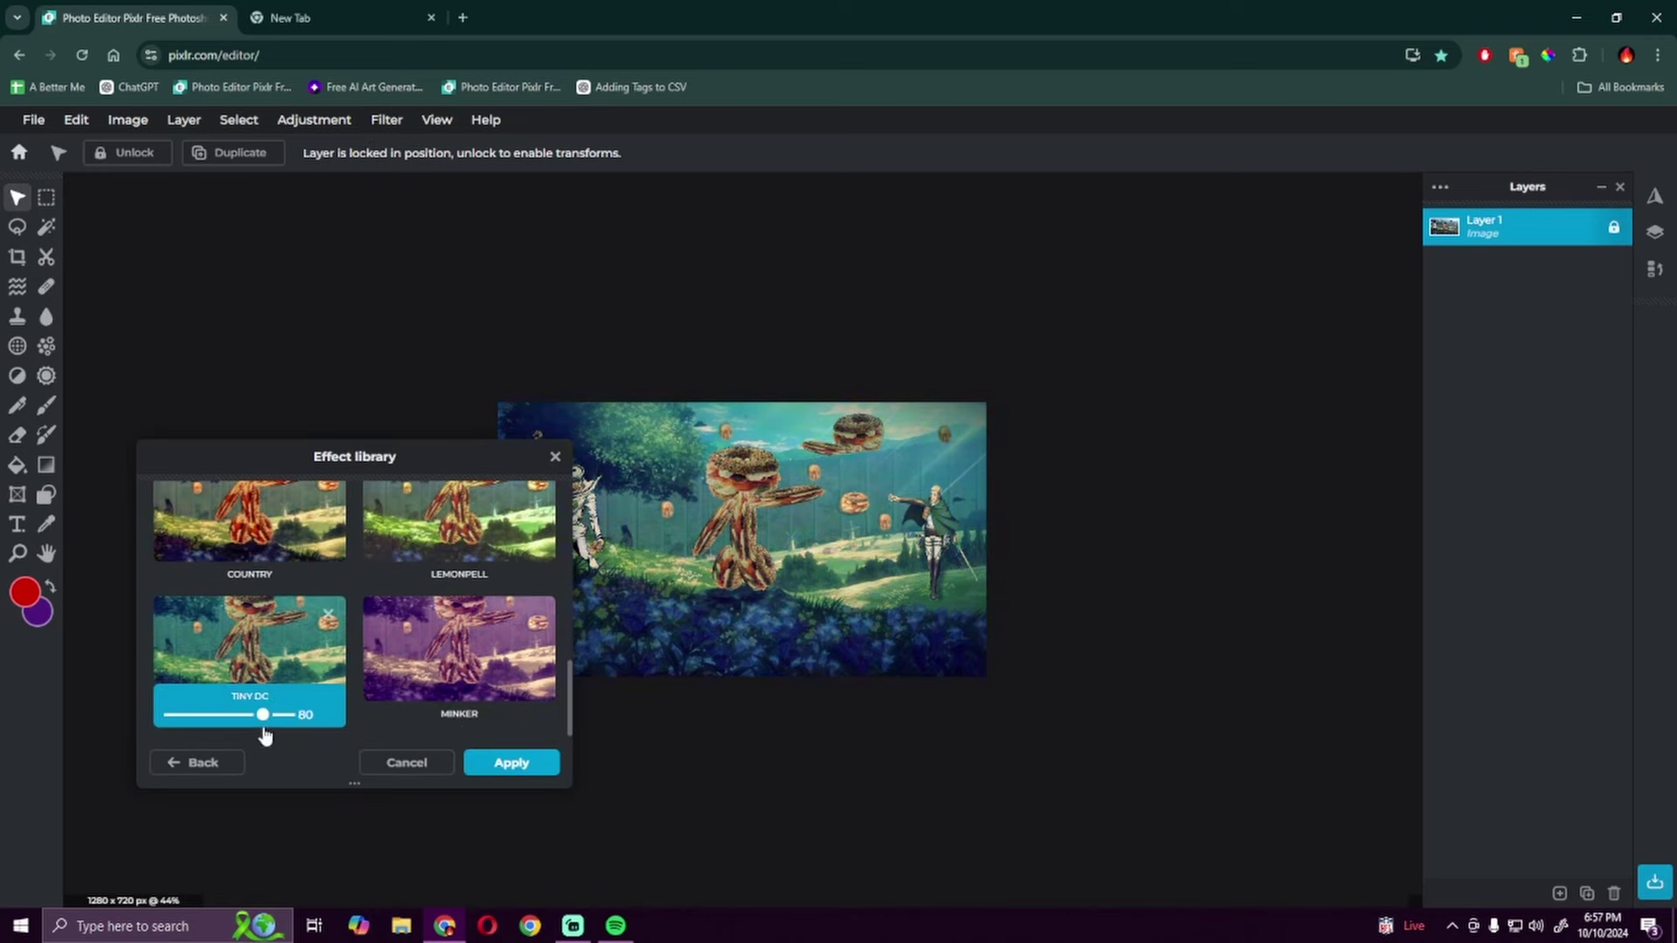
pyautogui.scroll(-2, 226, 682)
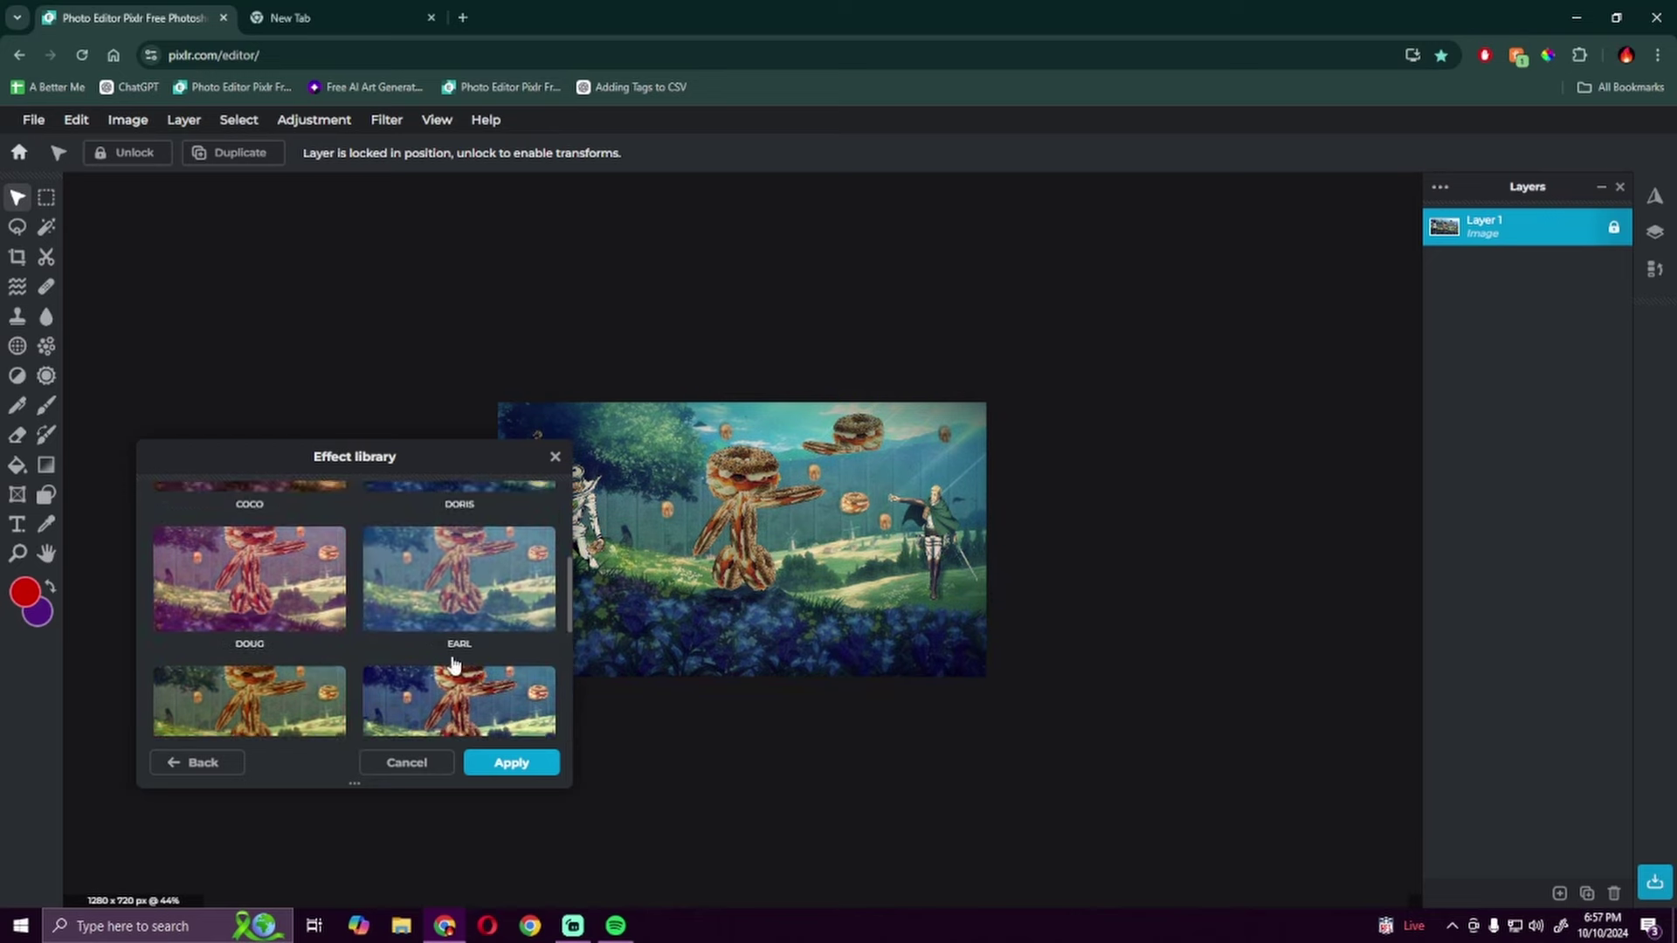
pyautogui.click(406, 763)
pyautogui.click(386, 120)
pyautogui.click(417, 181)
pyautogui.scroll(-3, 432, 525)
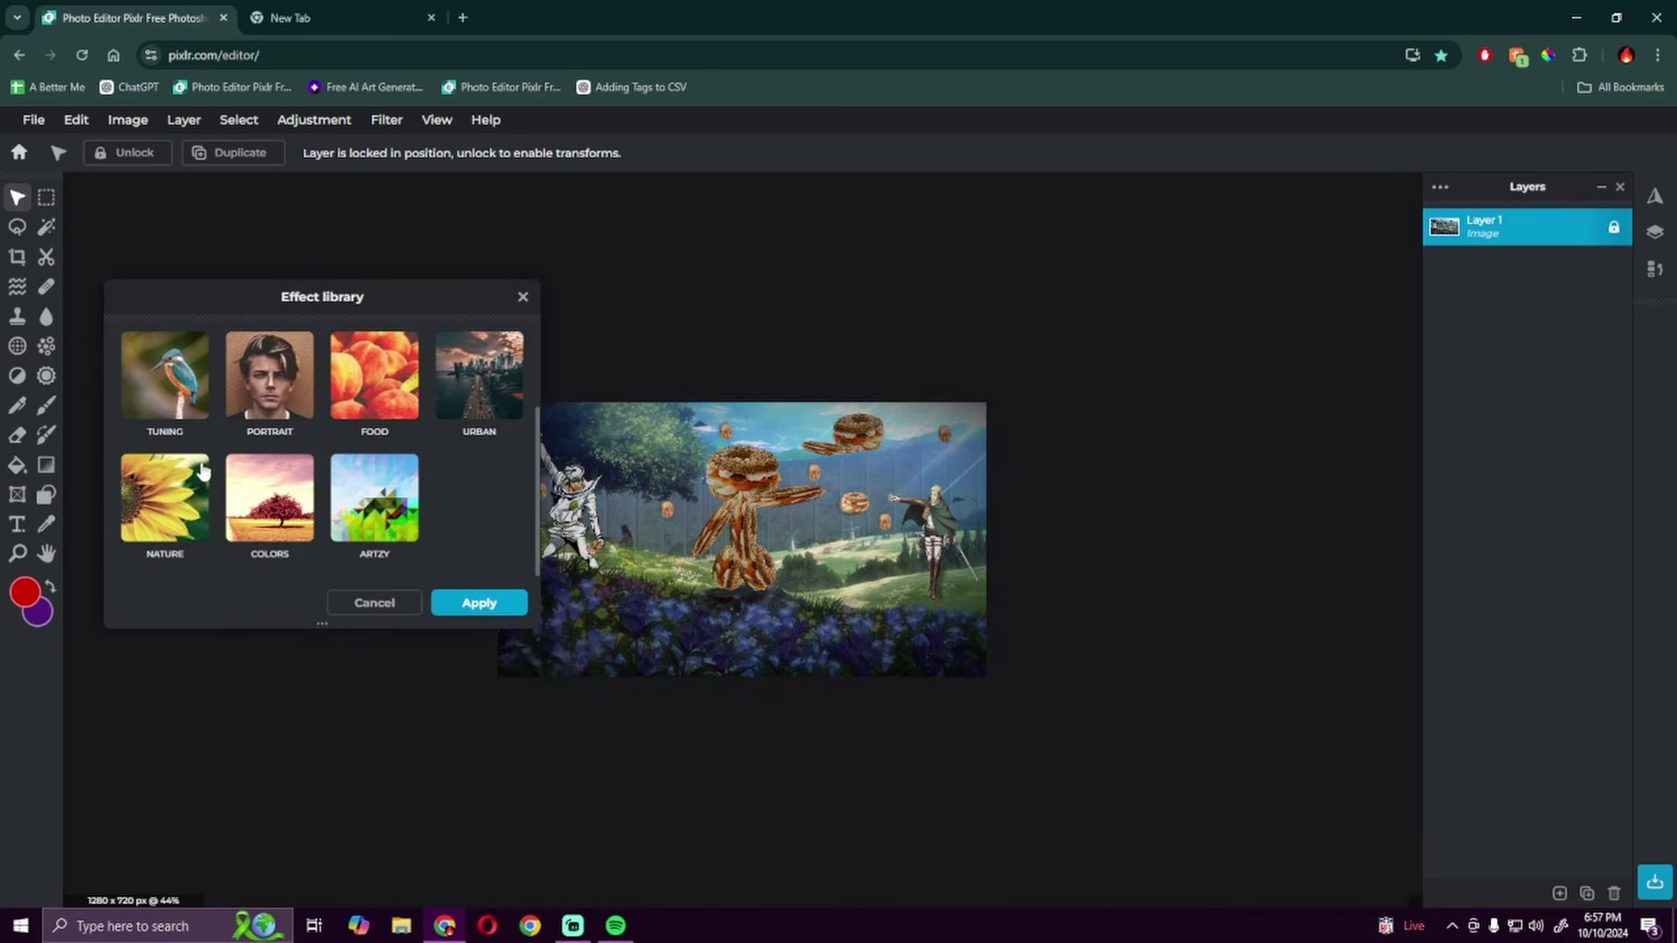
pyautogui.click(301, 537)
pyautogui.click(406, 763)
pyautogui.click(385, 119)
pyautogui.moveTo(433, 281)
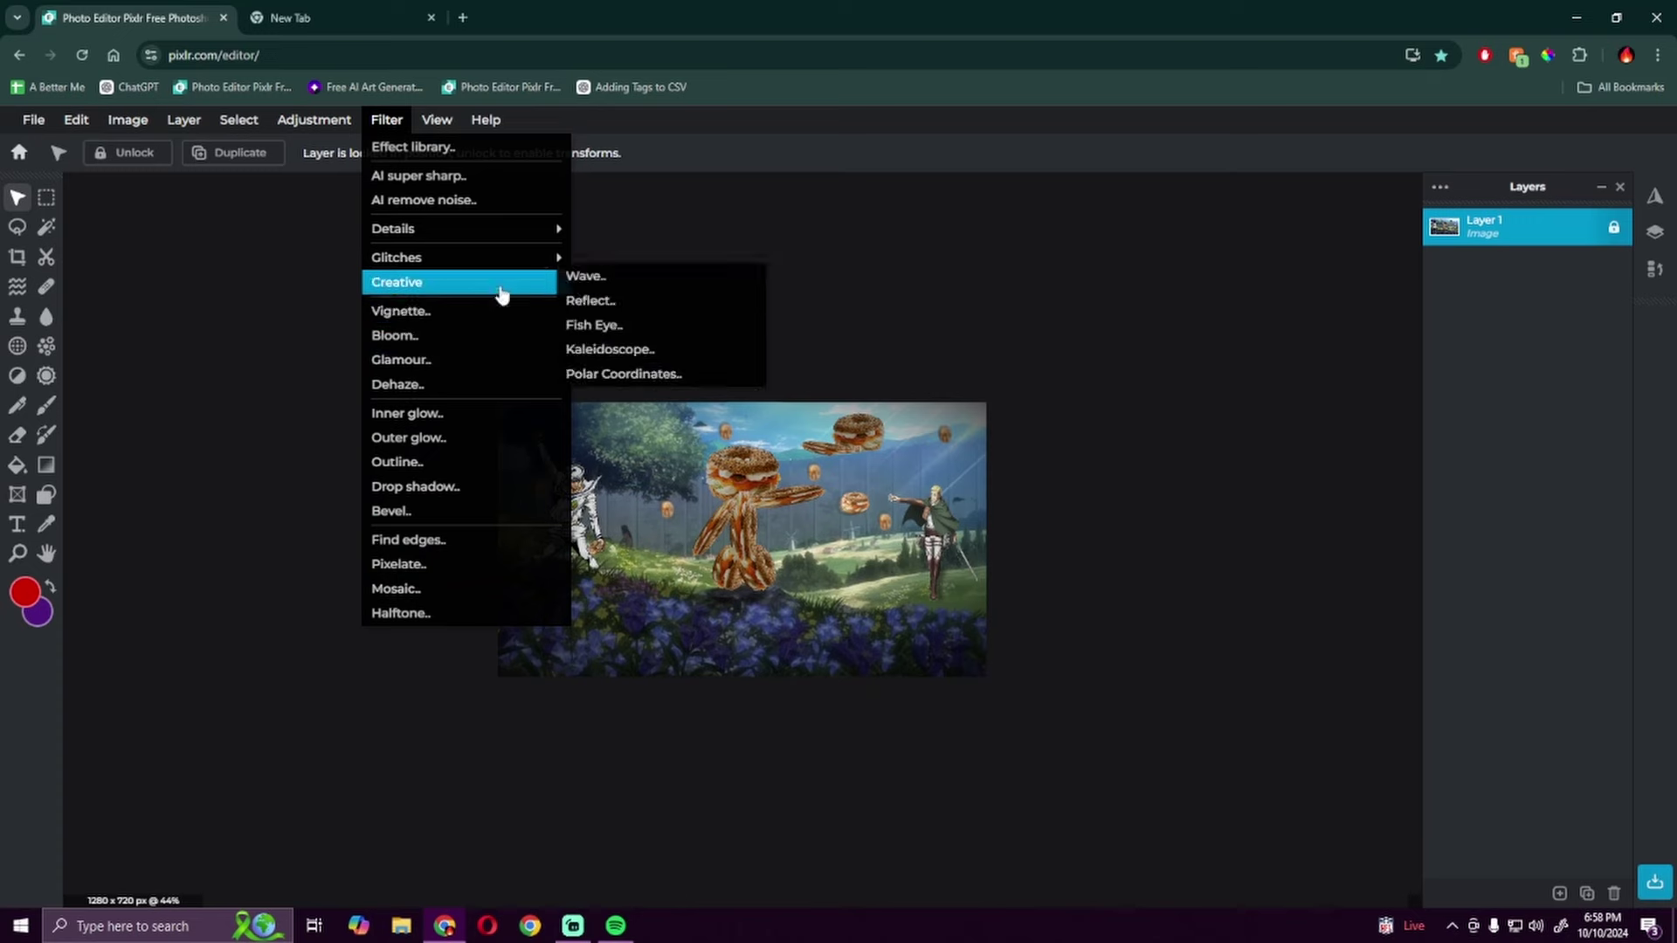
pyautogui.click(624, 327)
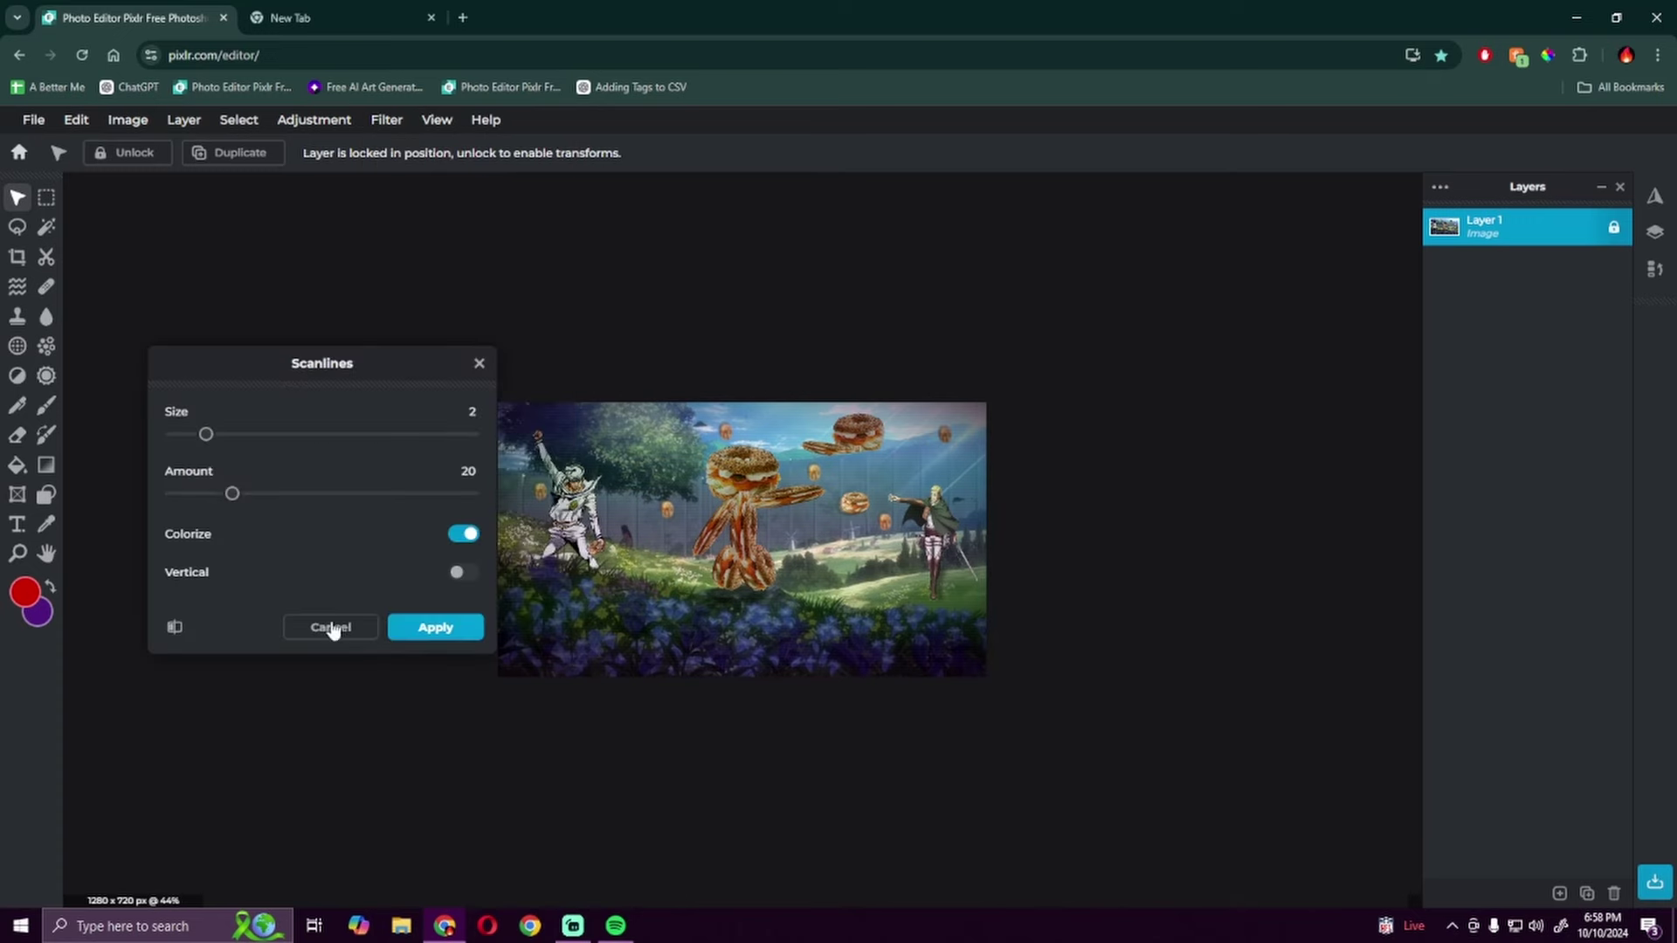
pyautogui.click(330, 629)
pyautogui.click(386, 118)
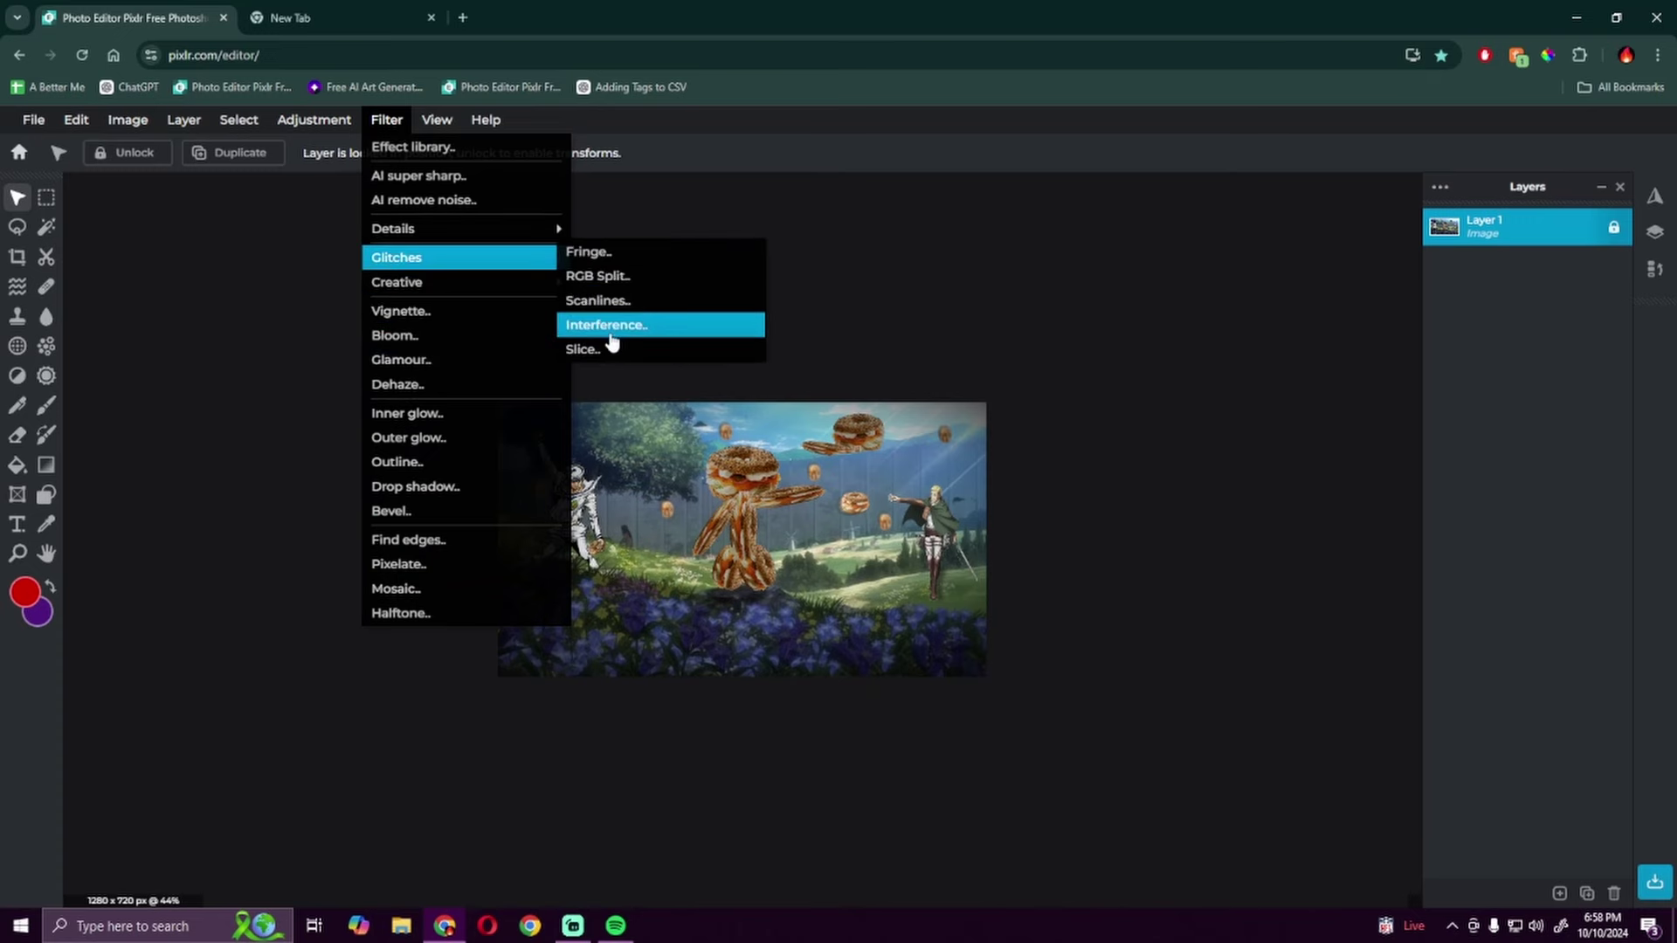
pyautogui.click(612, 322)
pyautogui.moveTo(340, 511)
pyautogui.mouseDown()
pyautogui.moveTo(318, 511)
pyautogui.moveTo(457, 512)
pyautogui.moveTo(344, 512)
pyautogui.mouseUp()
# Step: Apply the RACWARM effect from the Effect library, adjusting its strength slider
pyautogui.click(331, 607)
pyautogui.scroll(3, 695, 544)
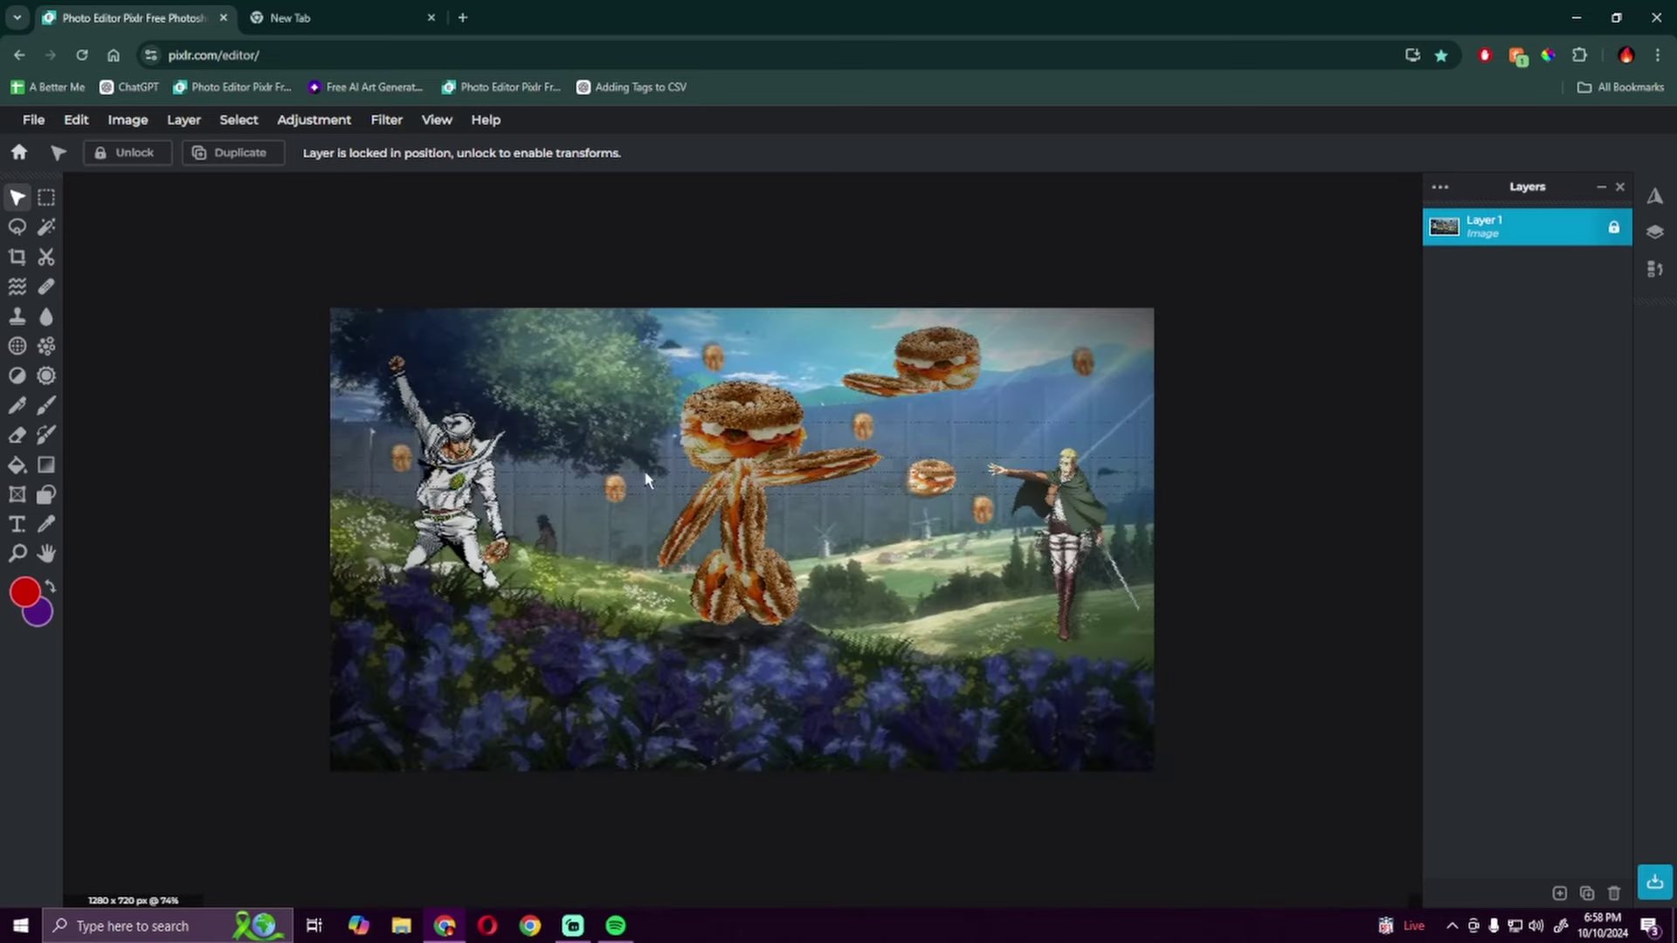
pyautogui.click(386, 120)
pyautogui.click(406, 166)
pyautogui.click(269, 386)
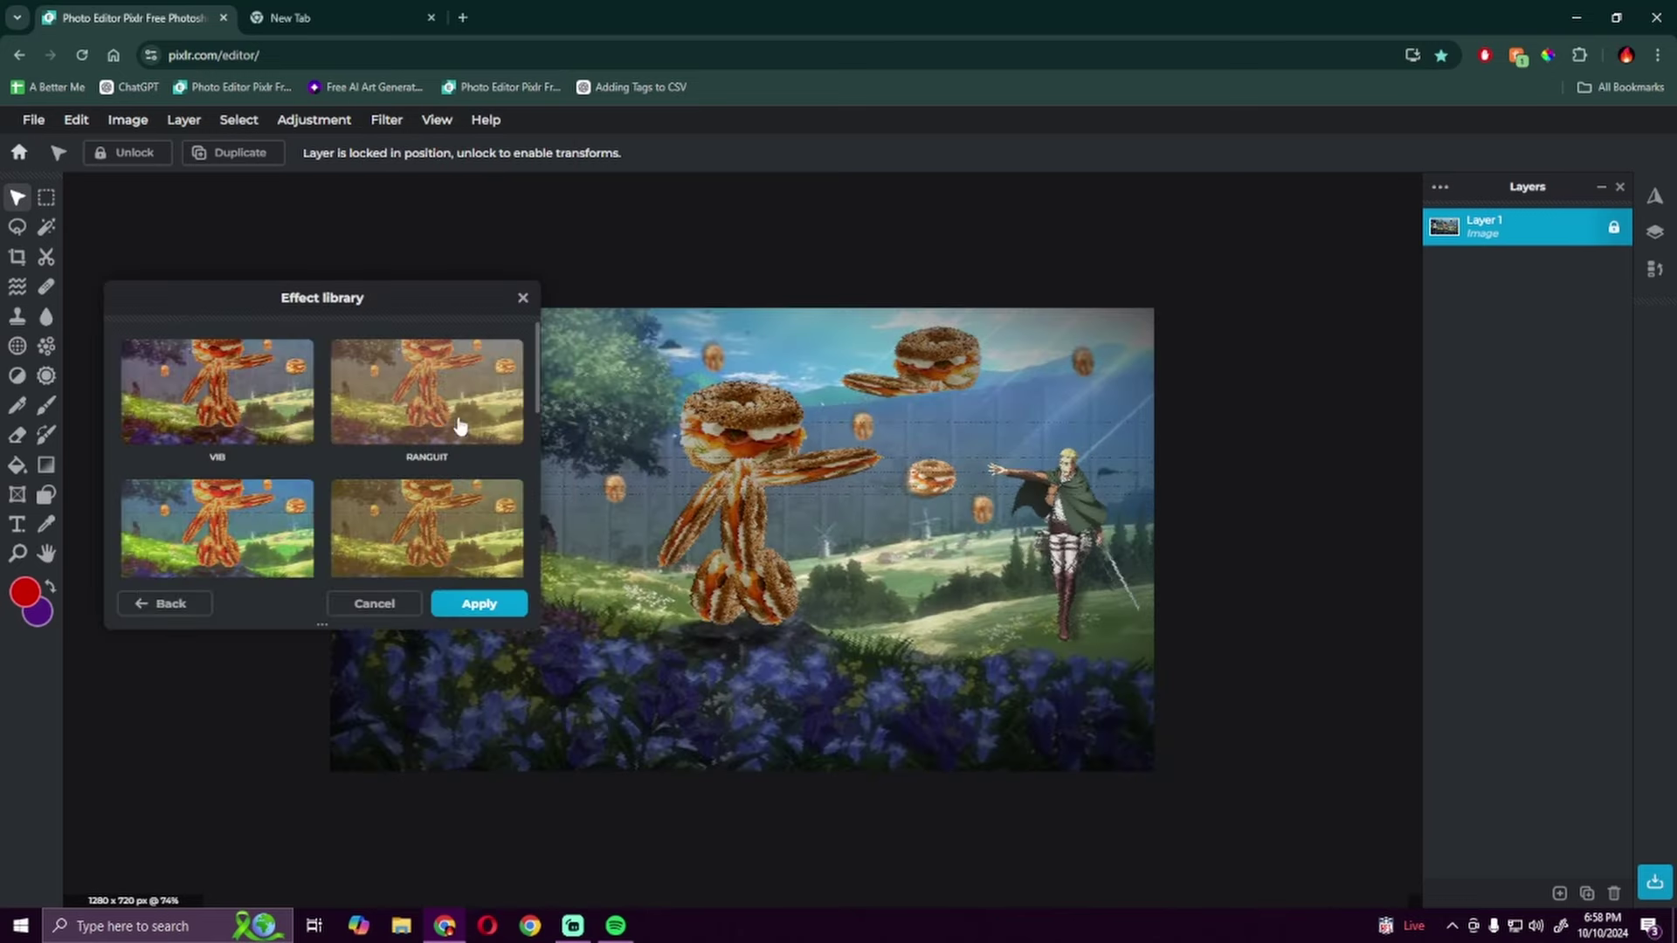
pyautogui.scroll(-2, 426, 485)
pyautogui.click(426, 492)
pyautogui.scroll(1, 321, 485)
pyautogui.click(217, 374)
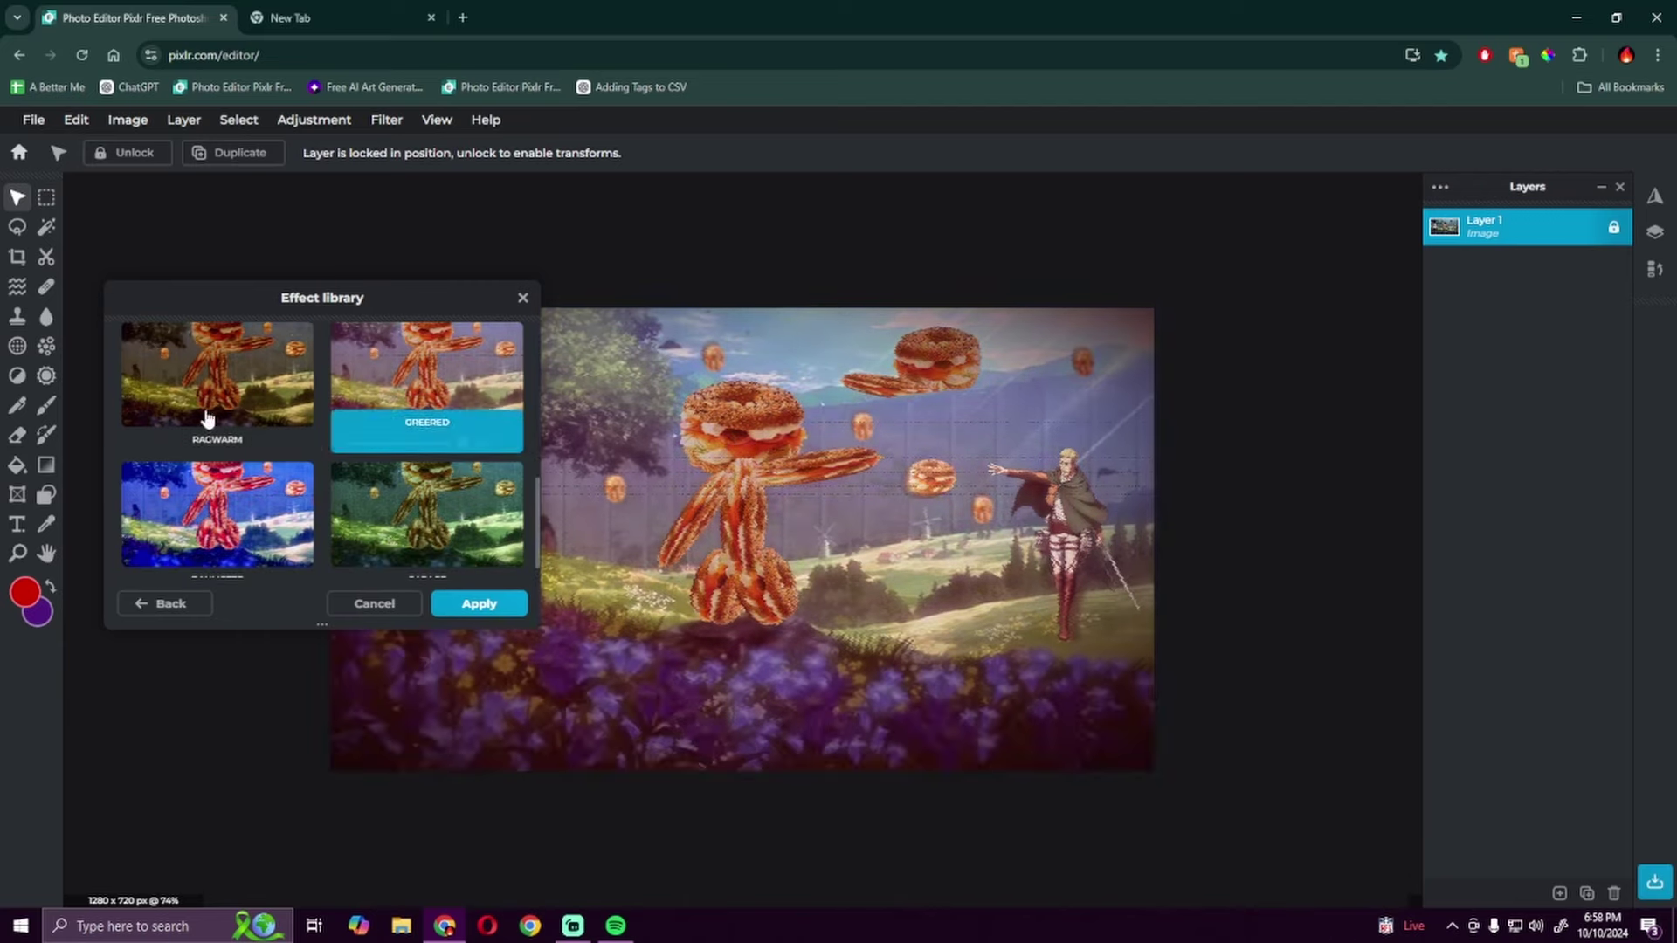
pyautogui.moveTo(256, 442); pyautogui.dragTo(144, 442)
pyautogui.click(479, 604)
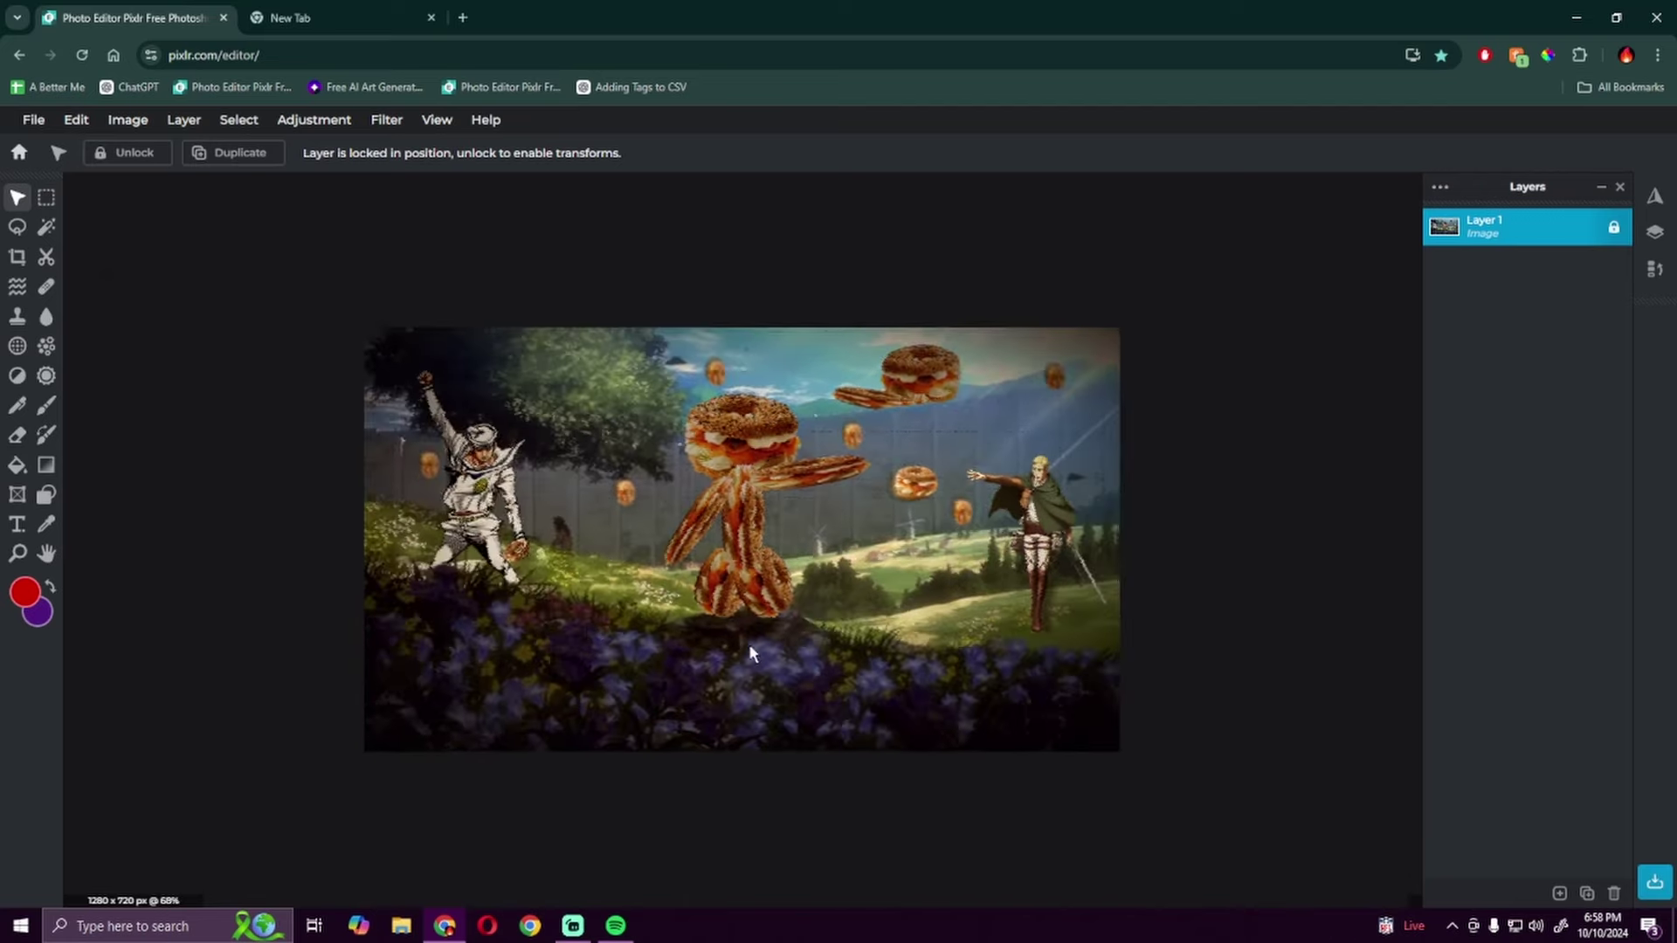